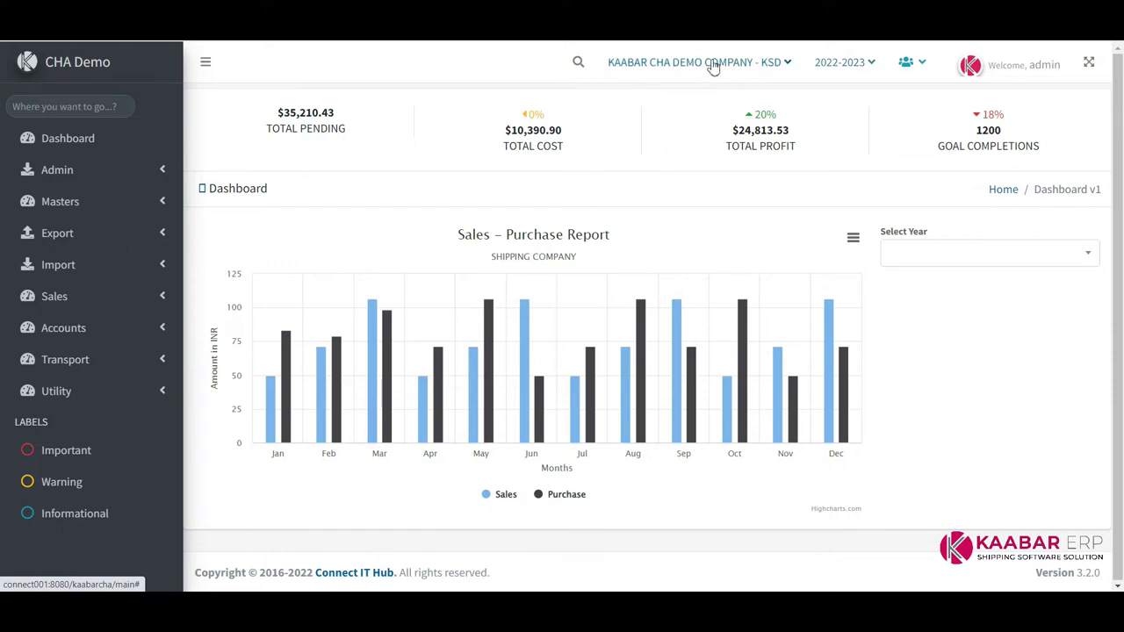
Browse the header's company, financial year, user and admin profile dropdowns
left_click(743, 66)
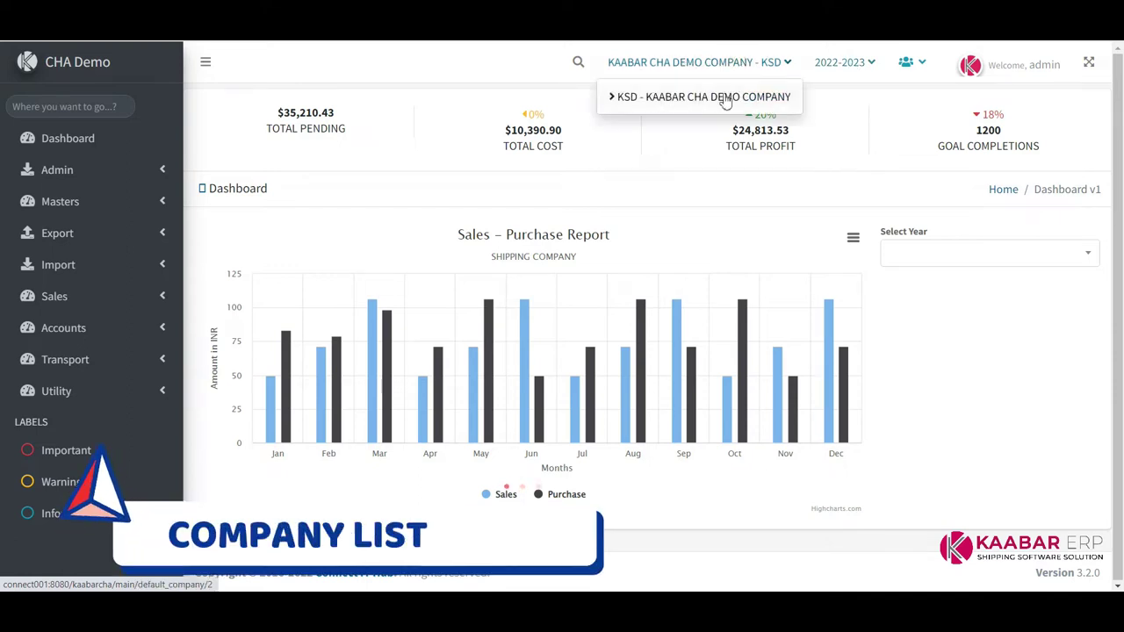
left_click(735, 63)
left_click(850, 69)
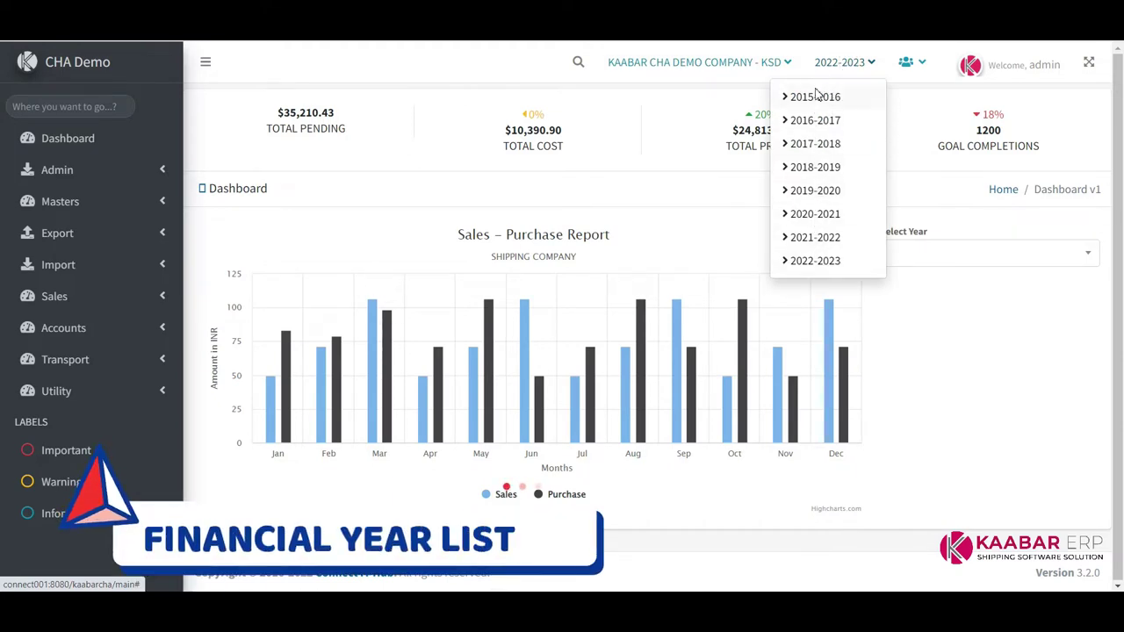
left_click(711, 91)
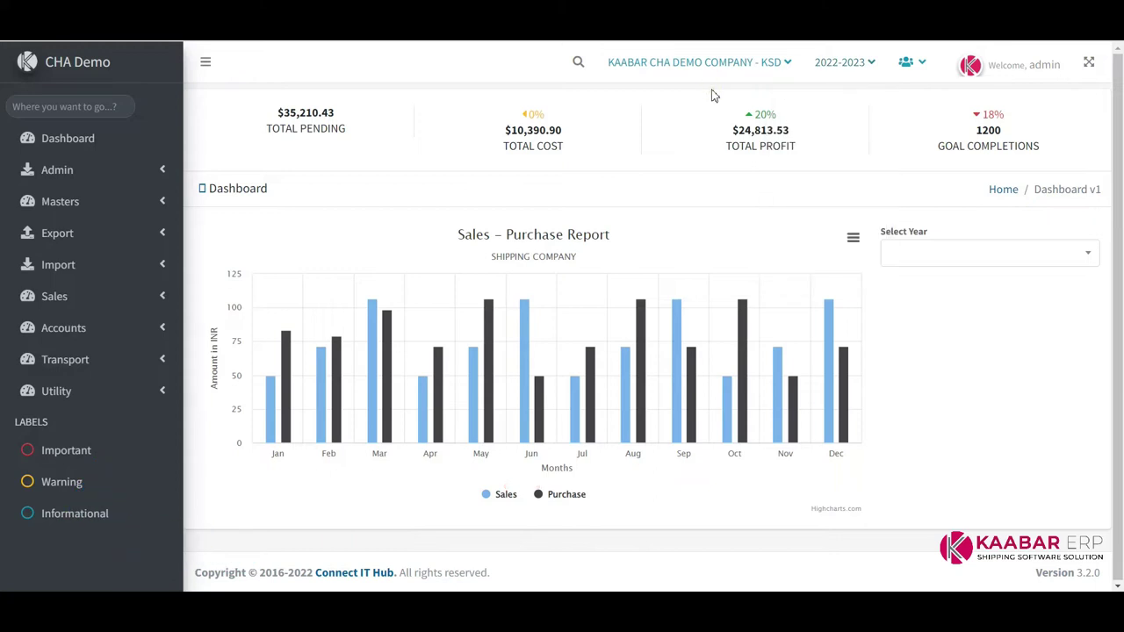
left_click(914, 67)
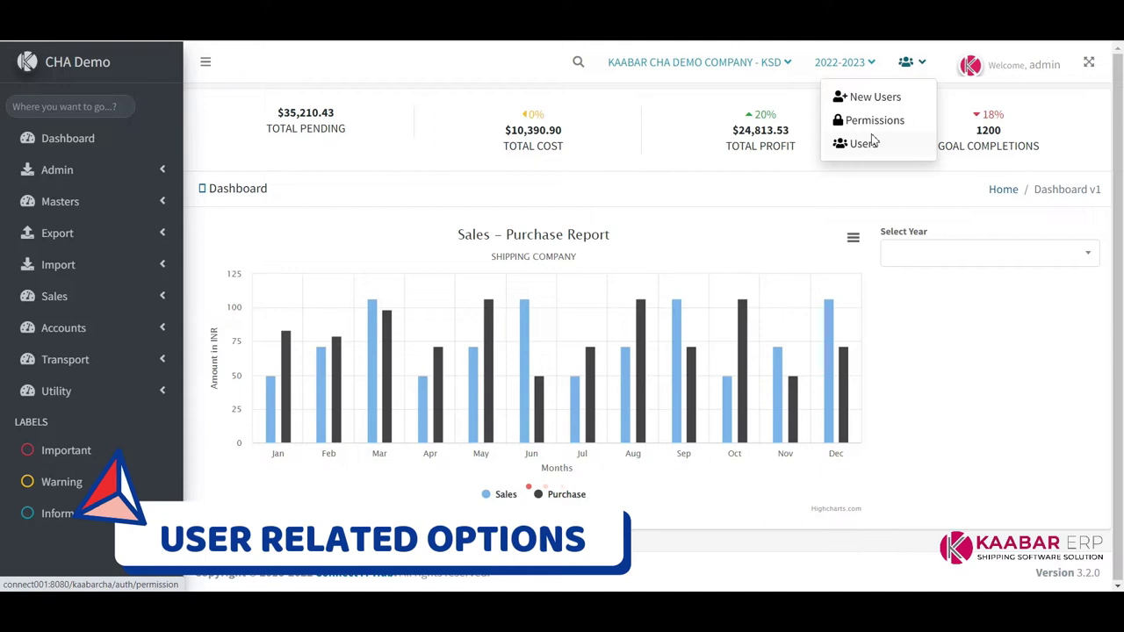
left_click(1029, 66)
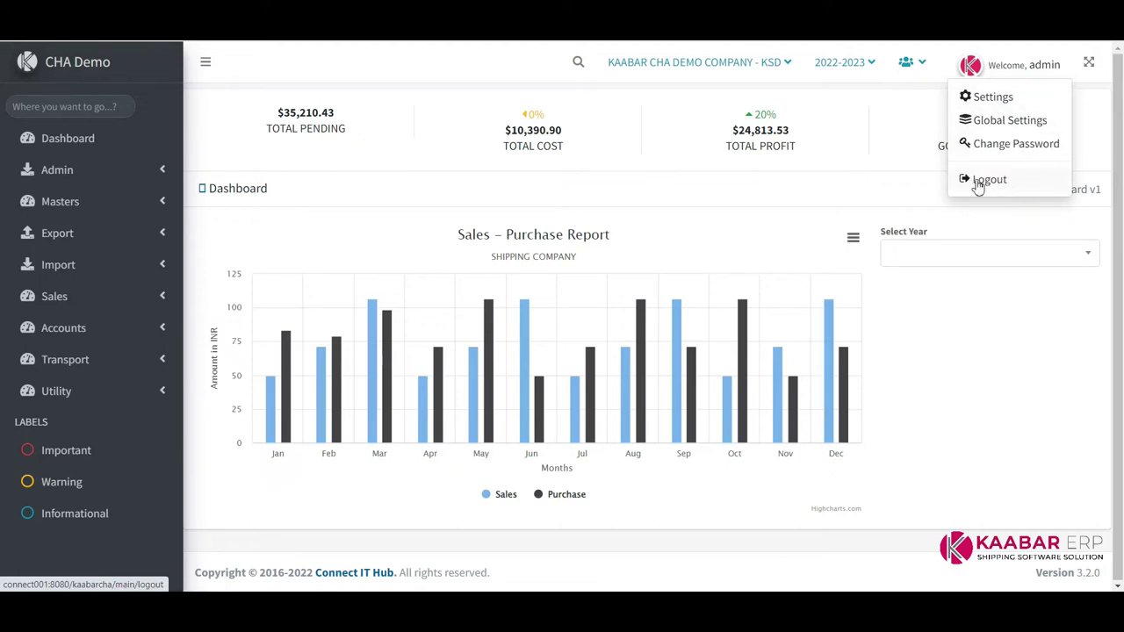
left_click(900, 92)
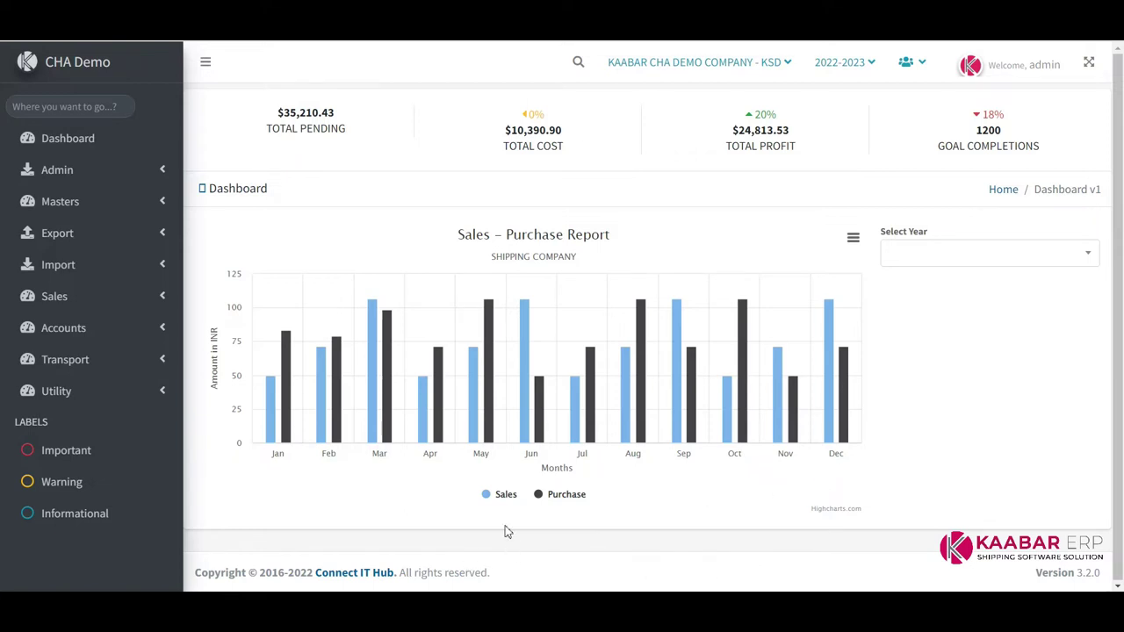
Hide and restore the Sales and Purchase chart bars, then expand the Admin section
left_click(486, 497)
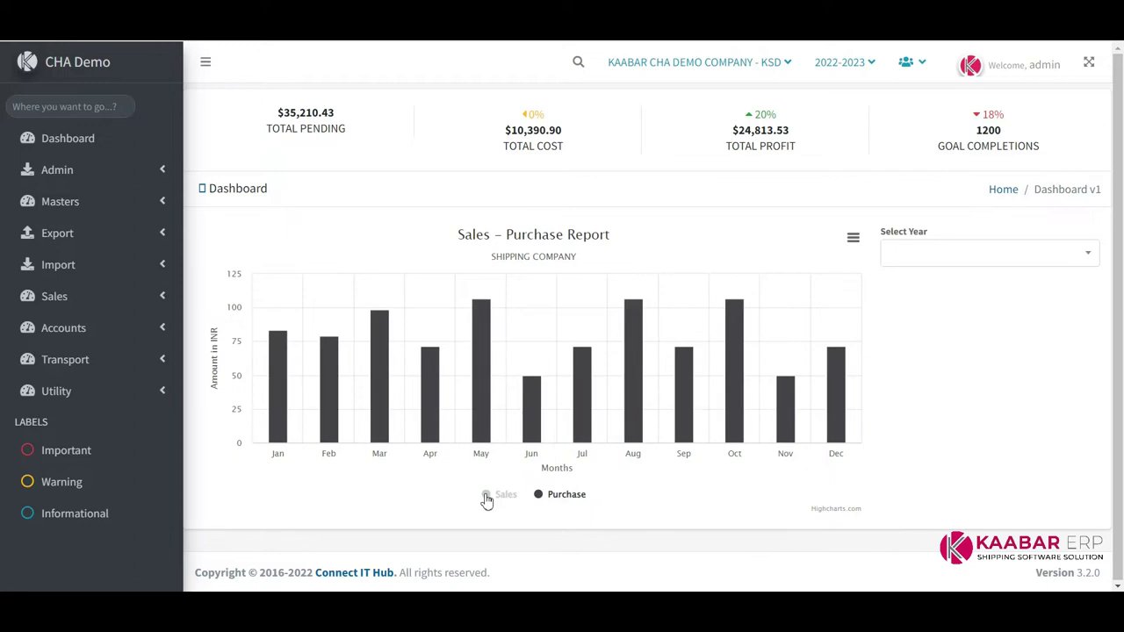
left_click(486, 497)
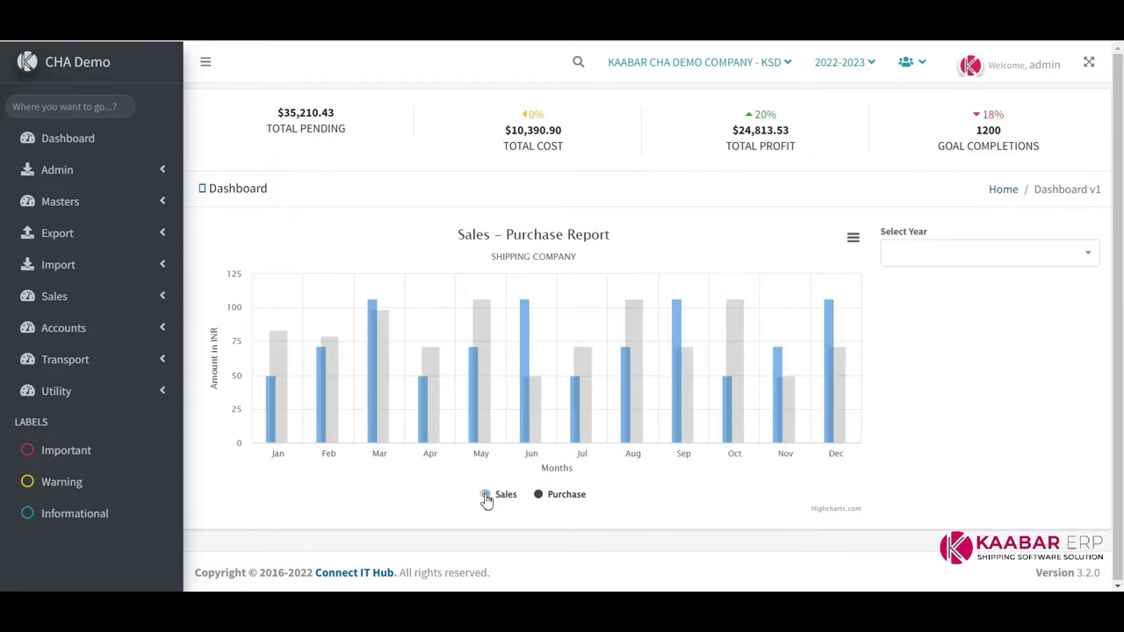
left_click(546, 498)
left_click(546, 498)
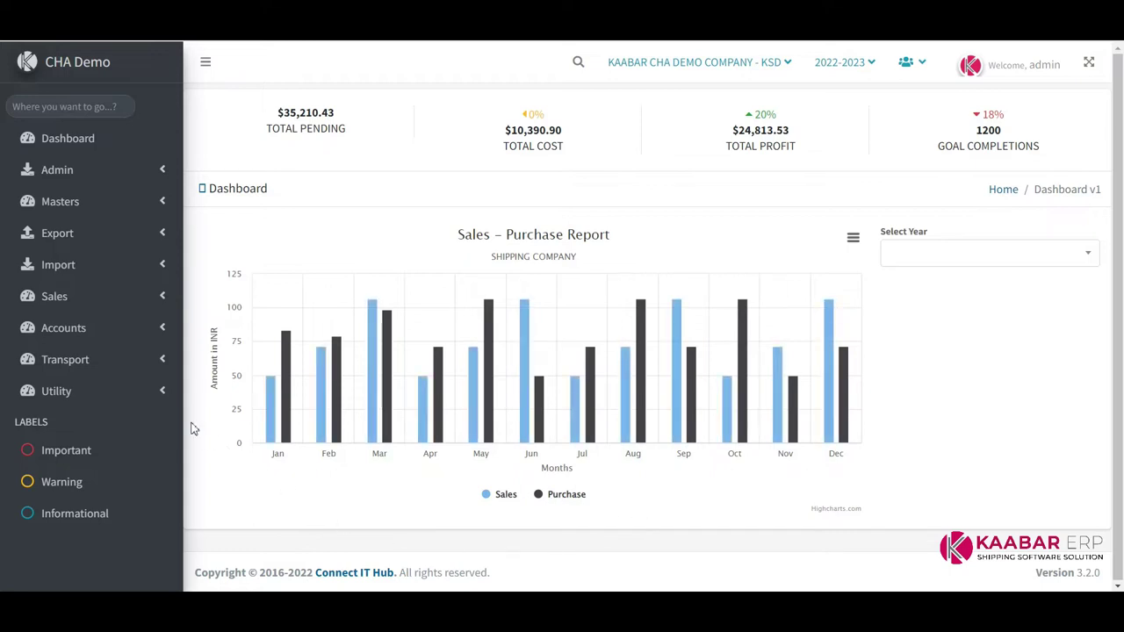
left_click(138, 176)
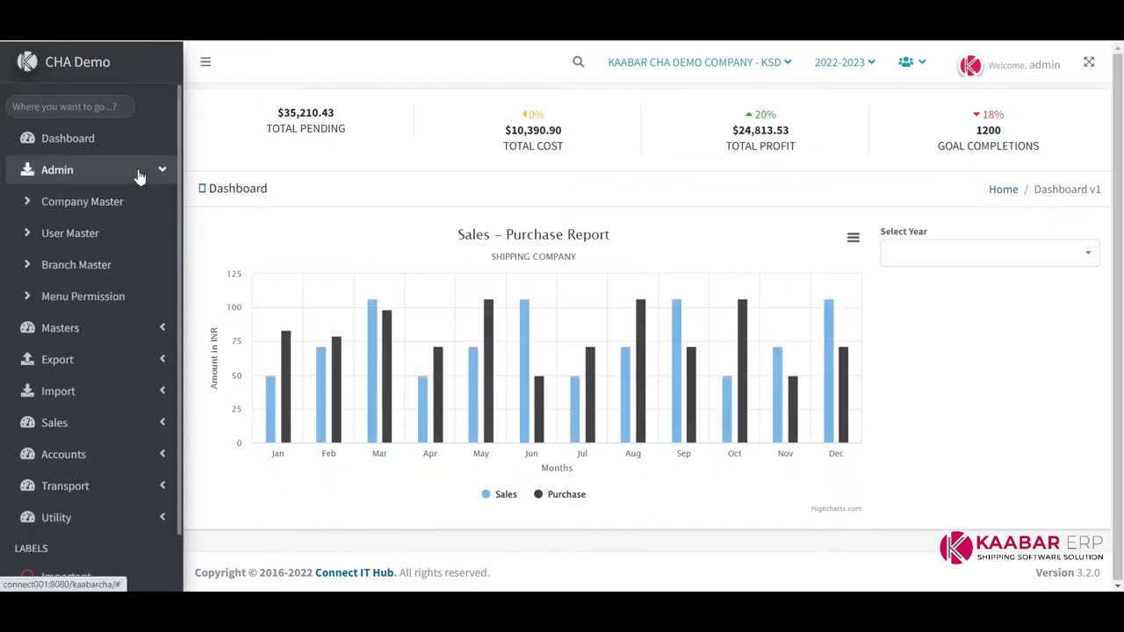
In Company Master, enter code ABC and name ABC Shipping Company
left_click(100, 202)
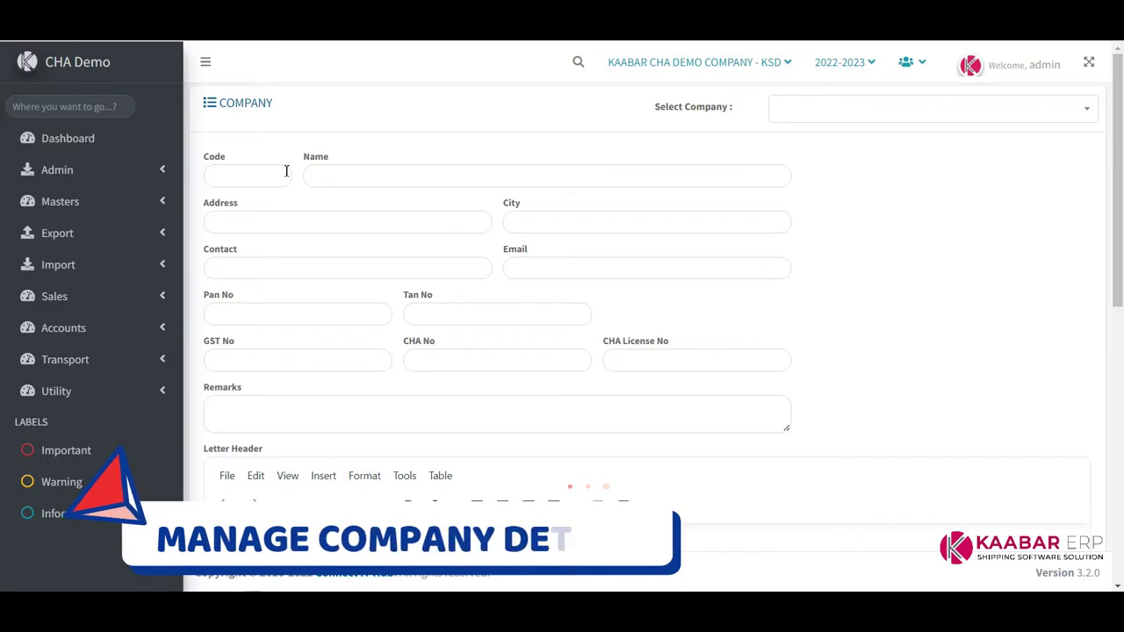
left_click(218, 169)
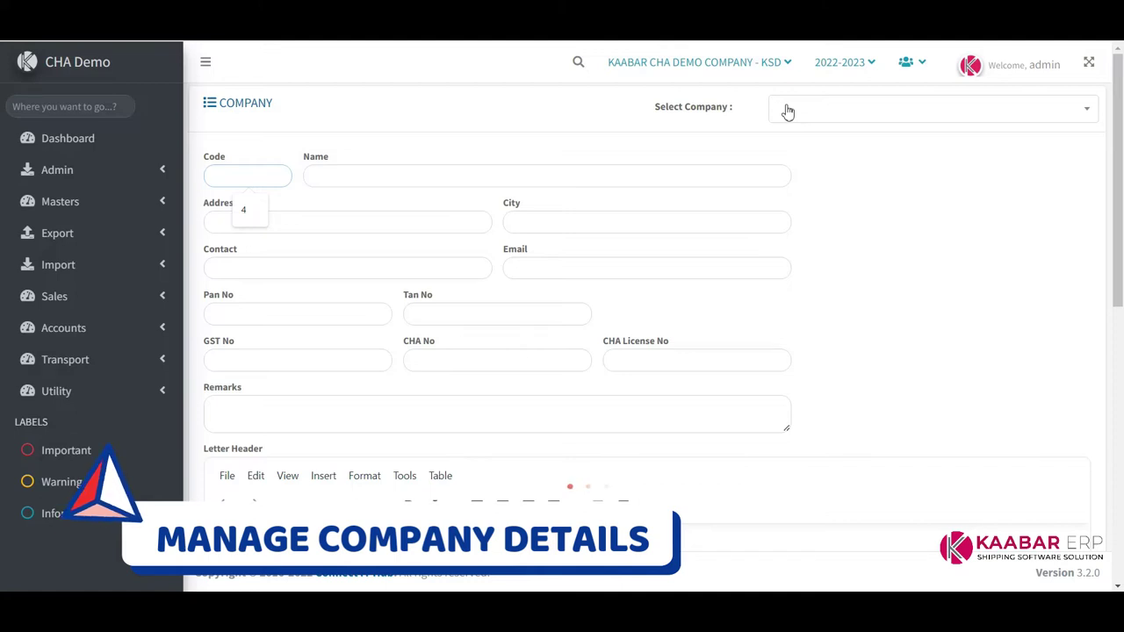
type("ABC")
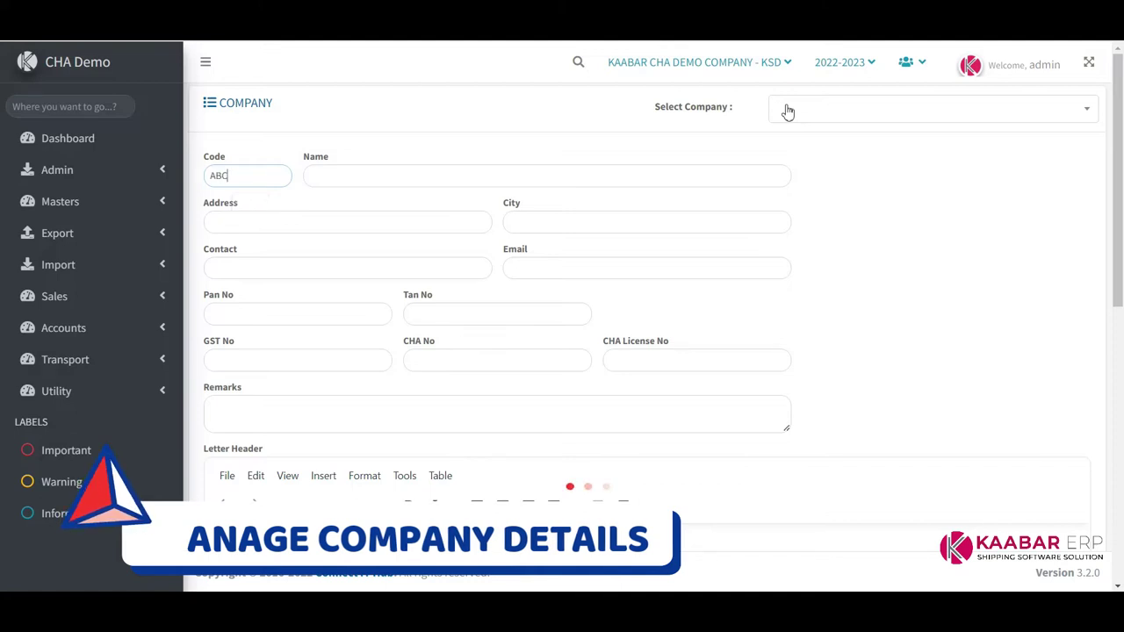
key("Tab")
type("ABC Shippi")
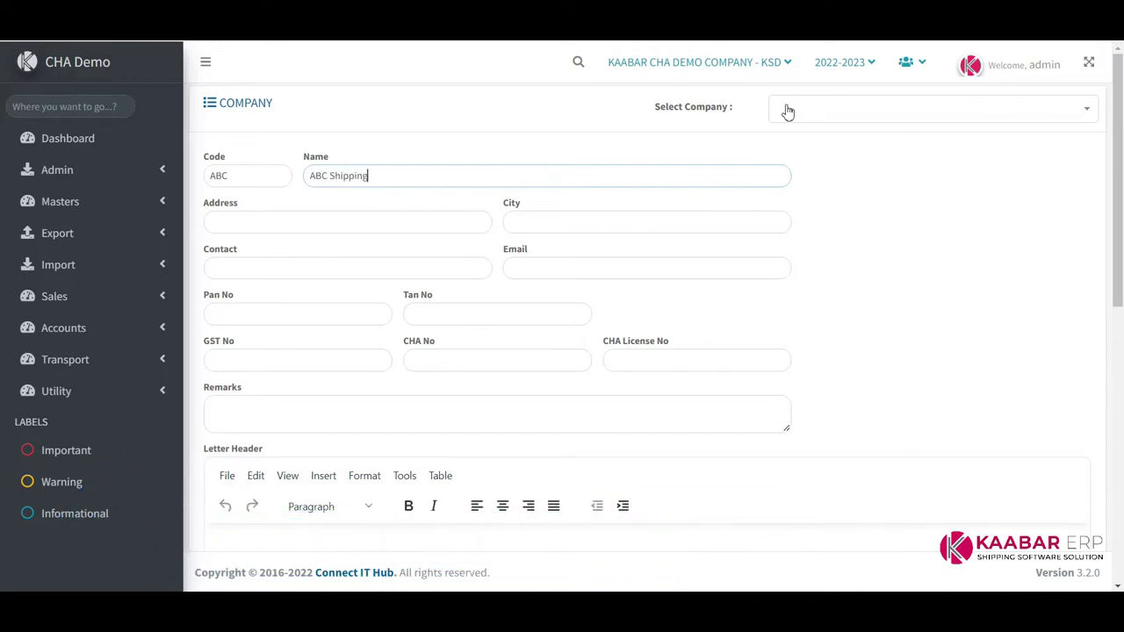
type("ng Company")
Enter address XYZ Complex, Nr Highway and start entering city GANDHIDHAM
key("Tab")
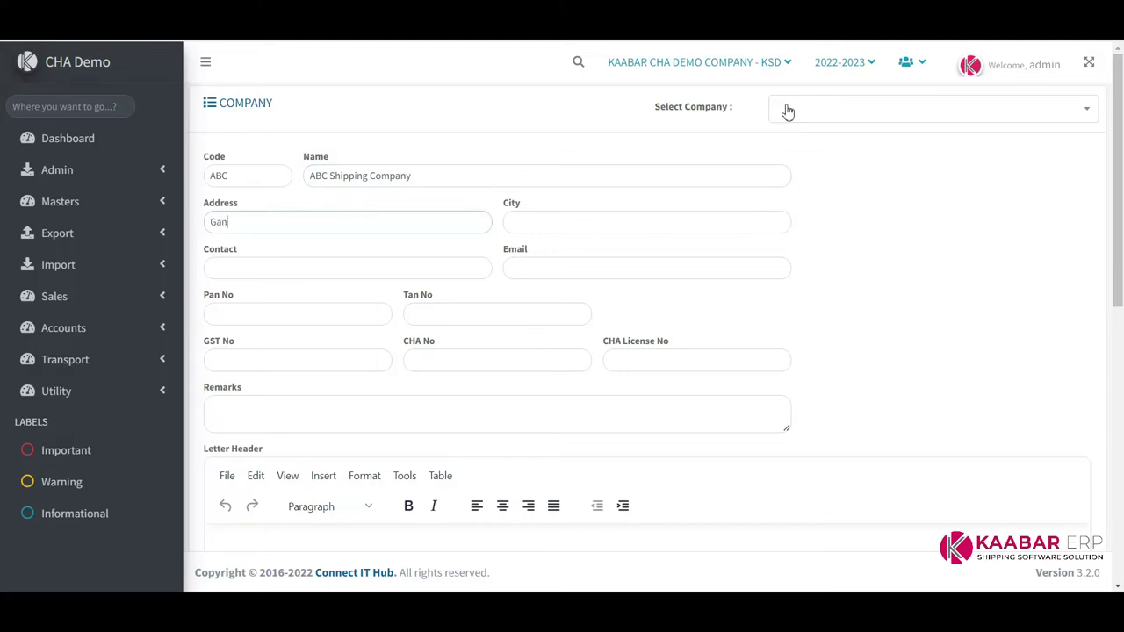
key("Tab")
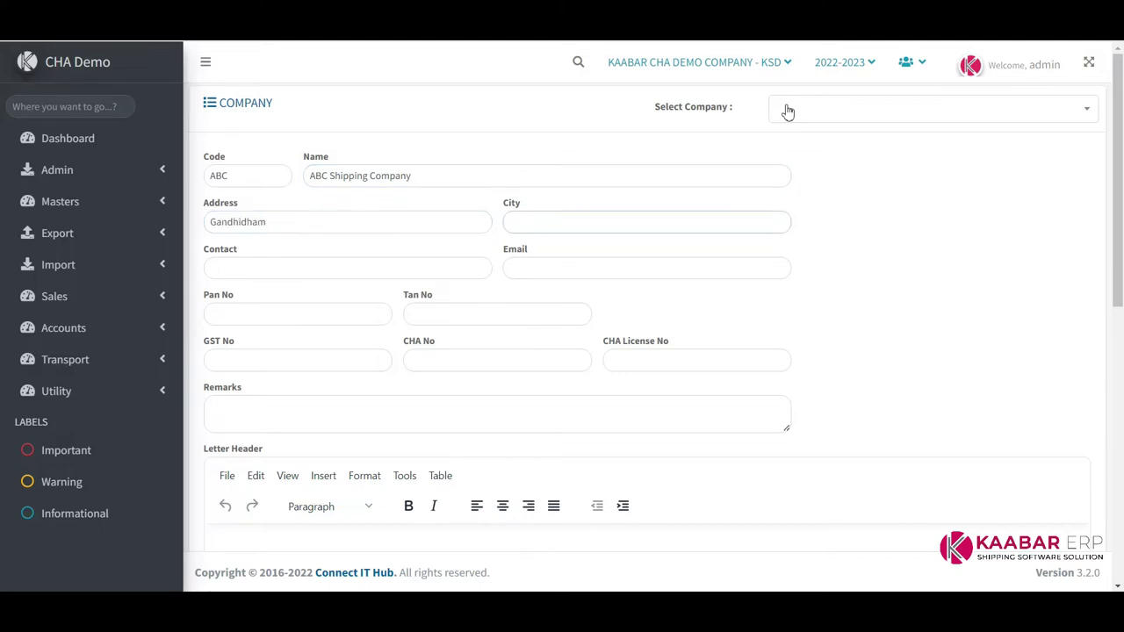
key("shift+Tab")
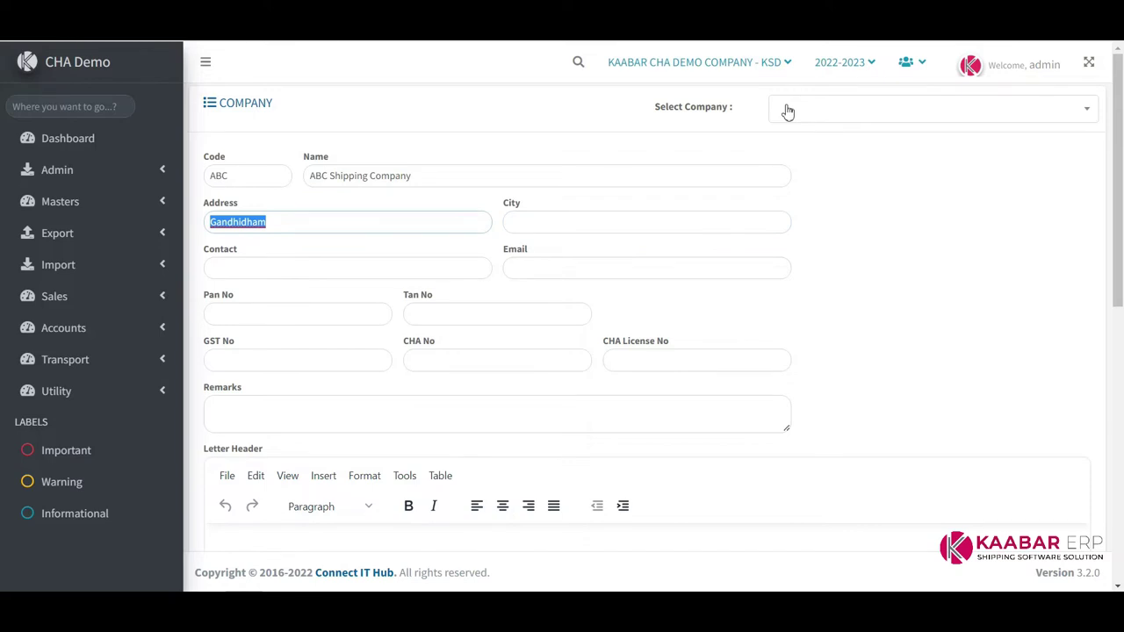
type("Z")
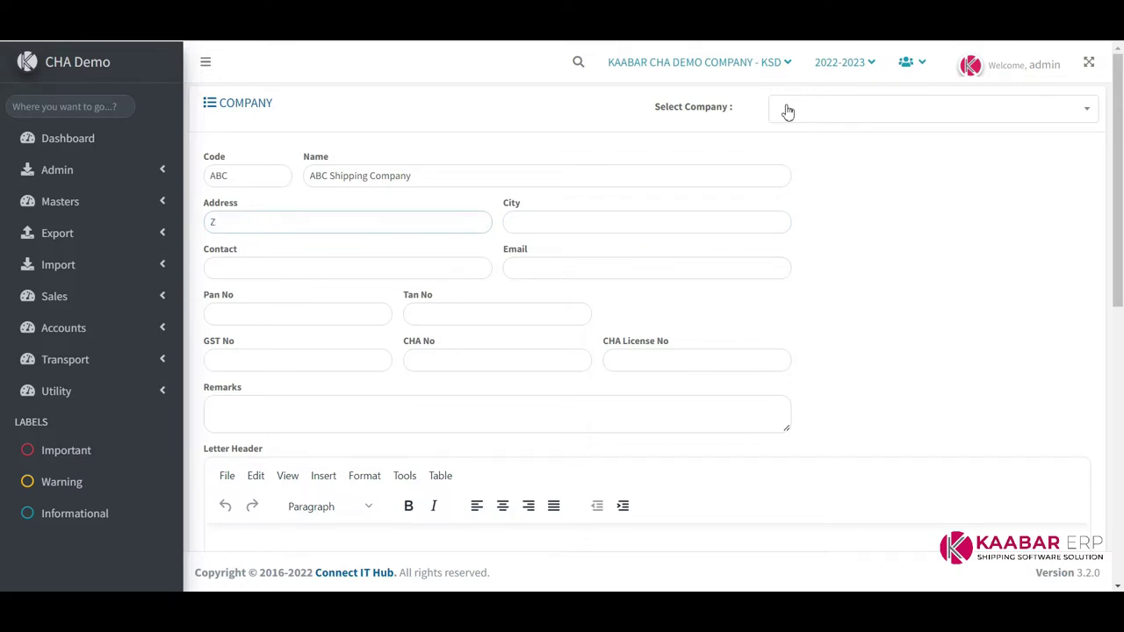
type("YZ")
type("Complex,")
type(" N")
type("Gandhid")
key("Down")
Confirm city GANDHIDHAM and fill in the contact, e-mail, PAN, TAN and GST numbers
key("Return")
key("Tab")
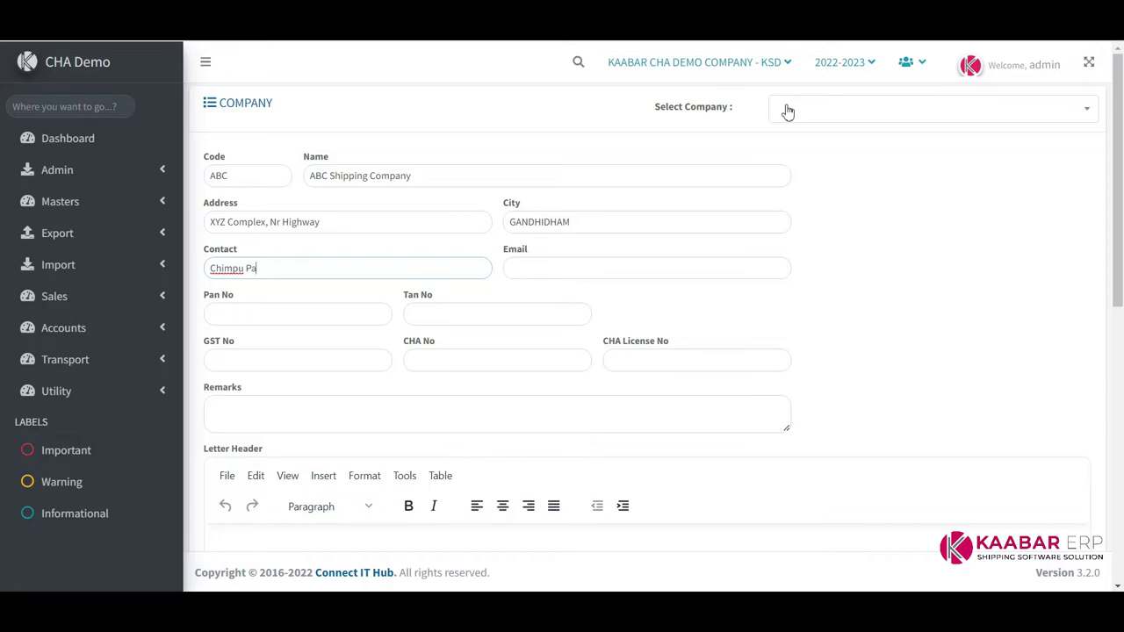
key("Tab")
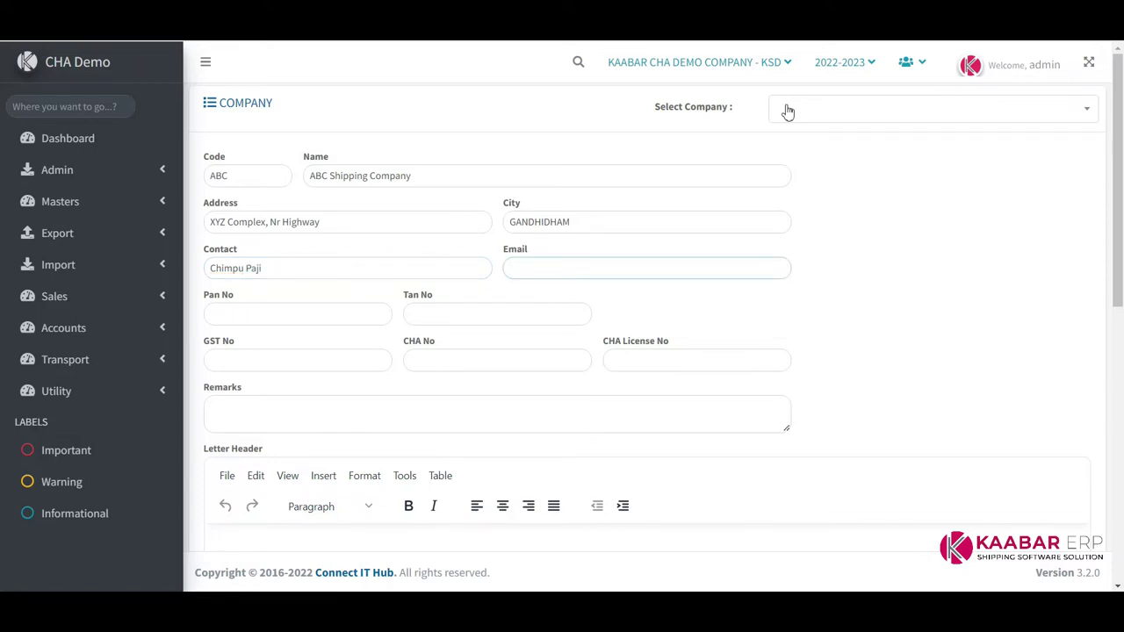
key("Tab")
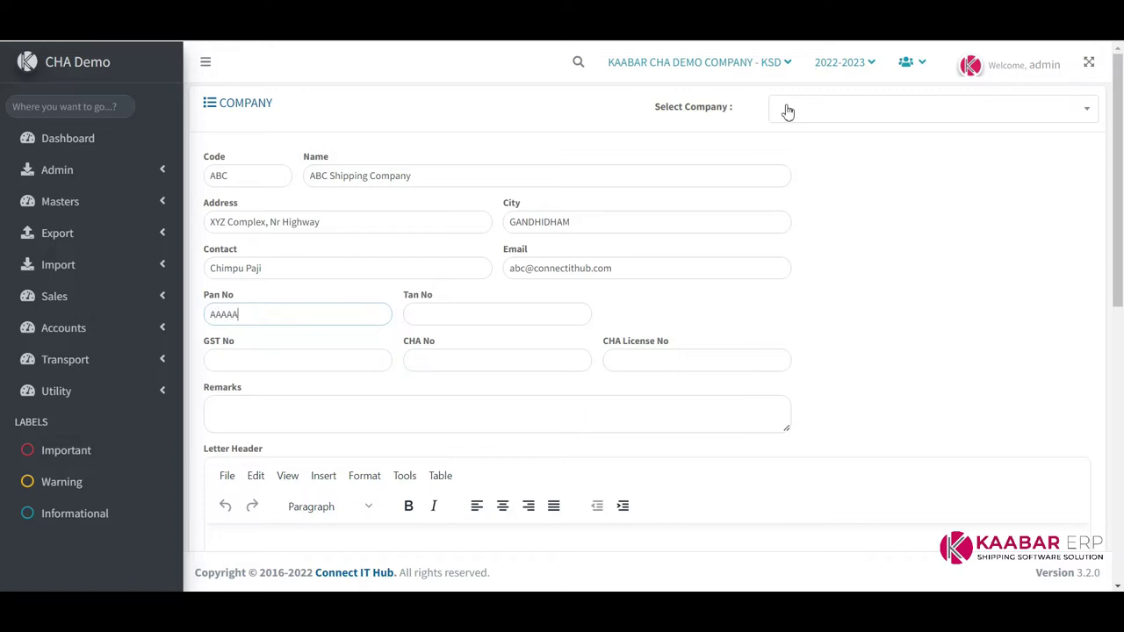
key("Tab")
type("AAA")
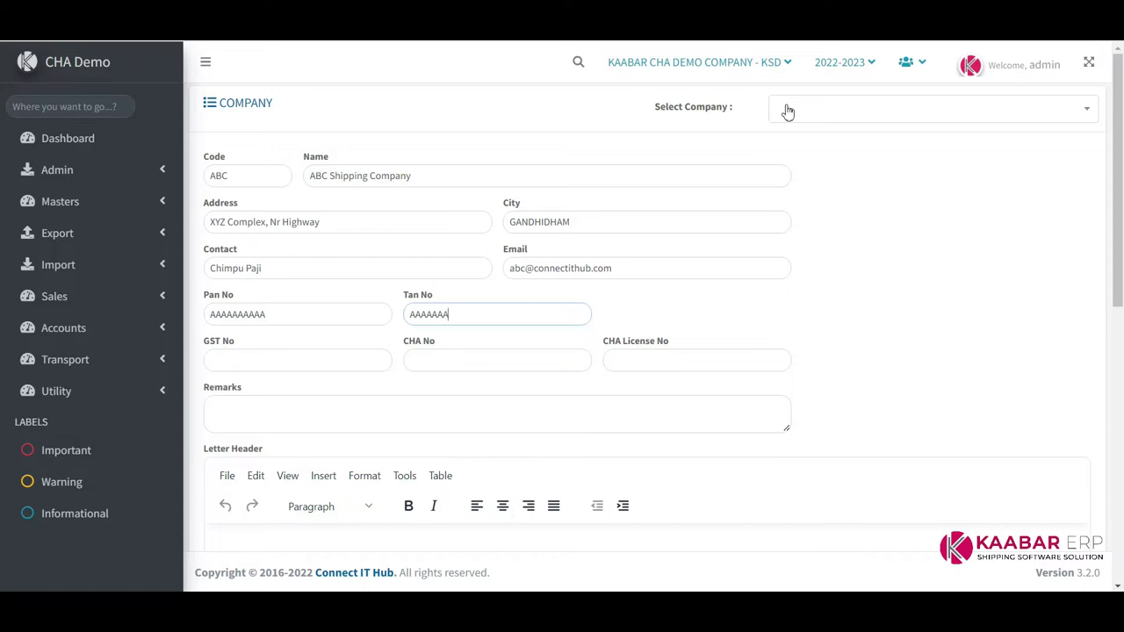
key("Tab")
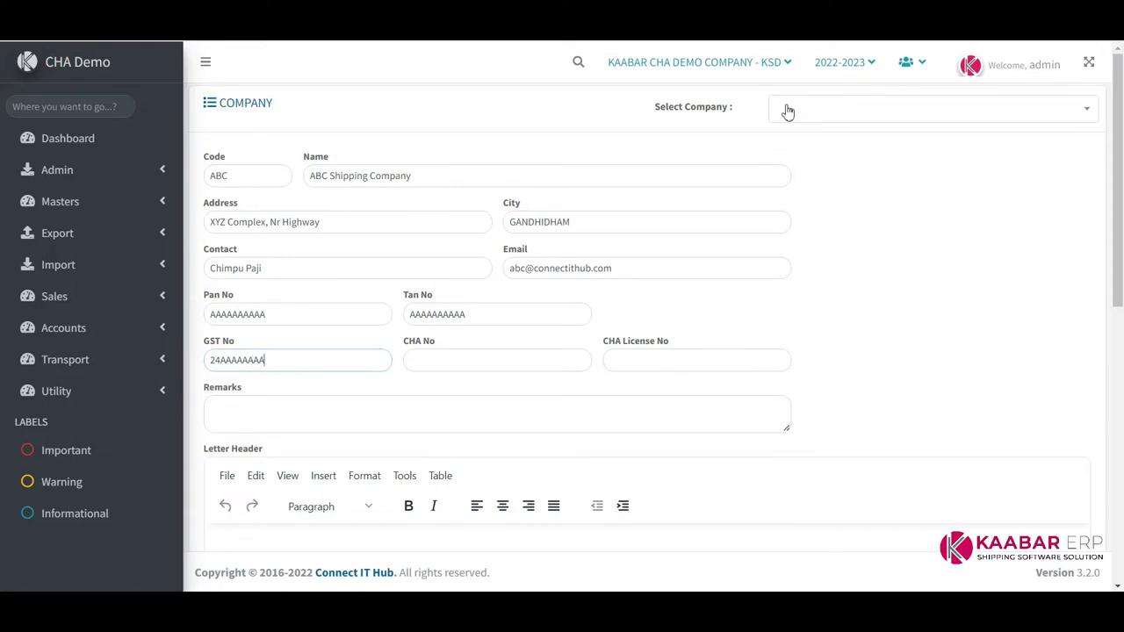
type("24AAAAAAAAAAA")
key("Tab")
key("Tab")
key("Tab")
key("Tab")
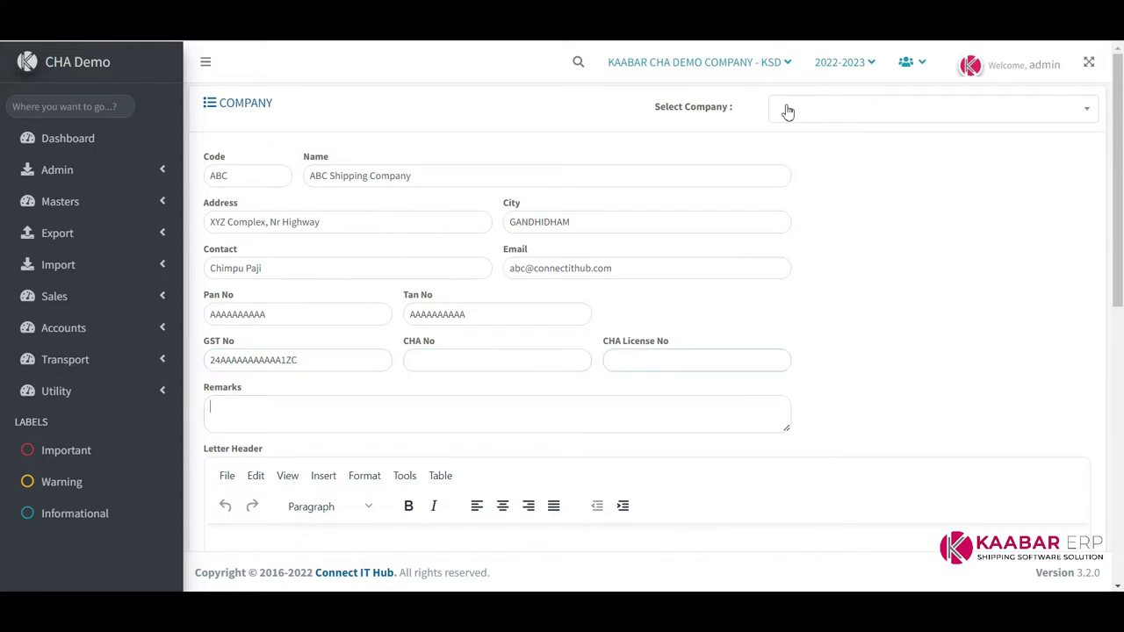
Save the ABC Shipping Company record from the bottom of the form
scroll(866, 231, "down", 3)
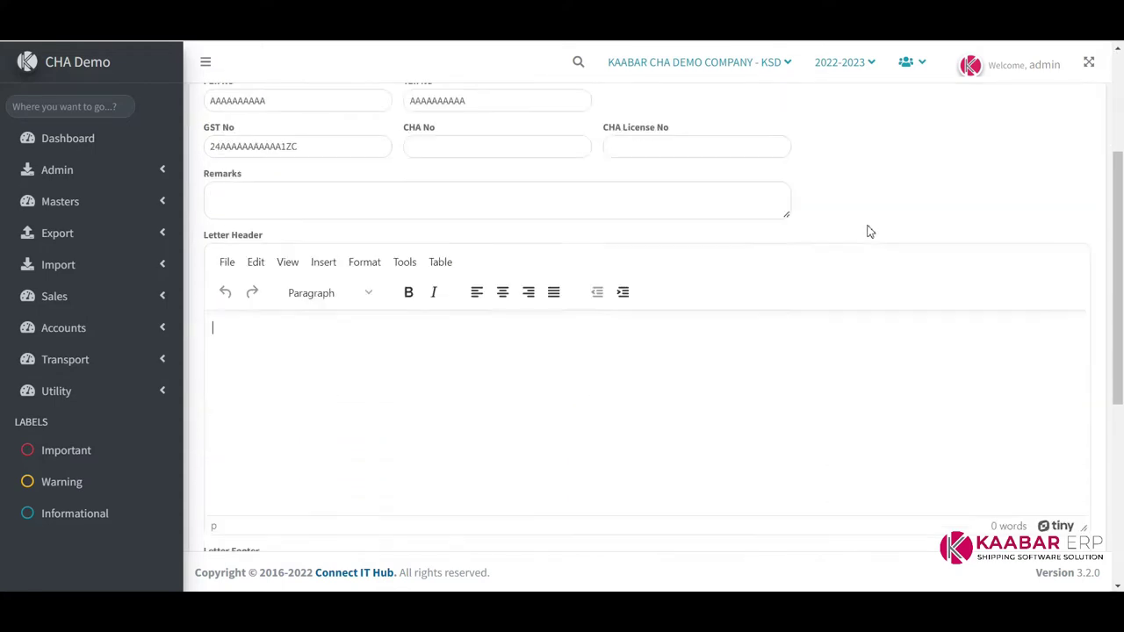
scroll(530, 351, "down", 3)
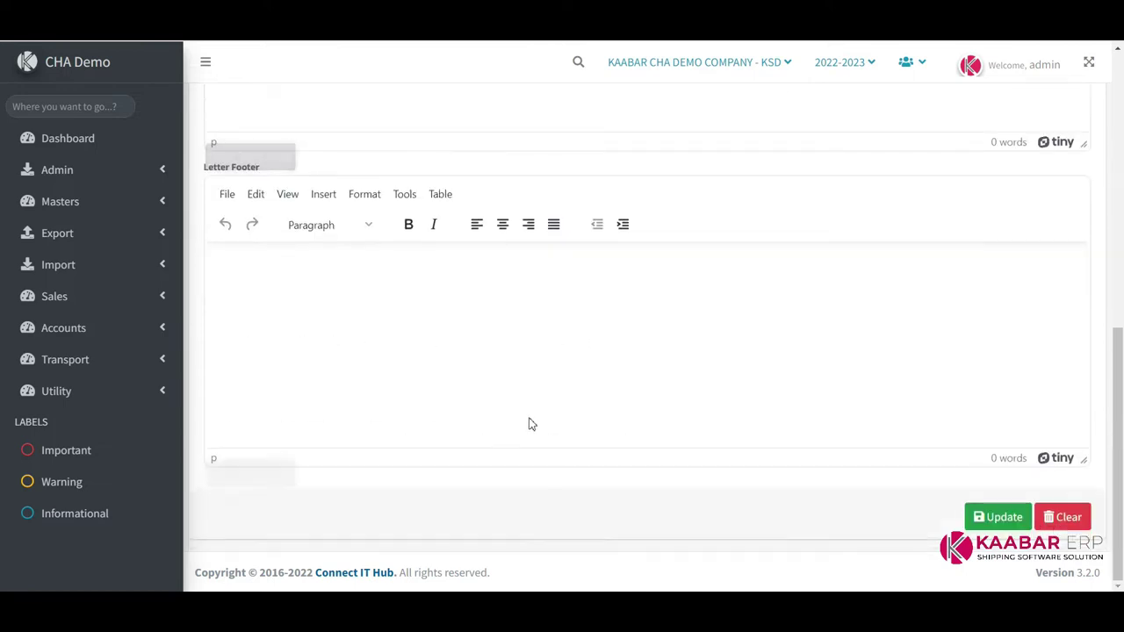
scroll(575, 369, "up", 3)
scroll(575, 369, "down", 3)
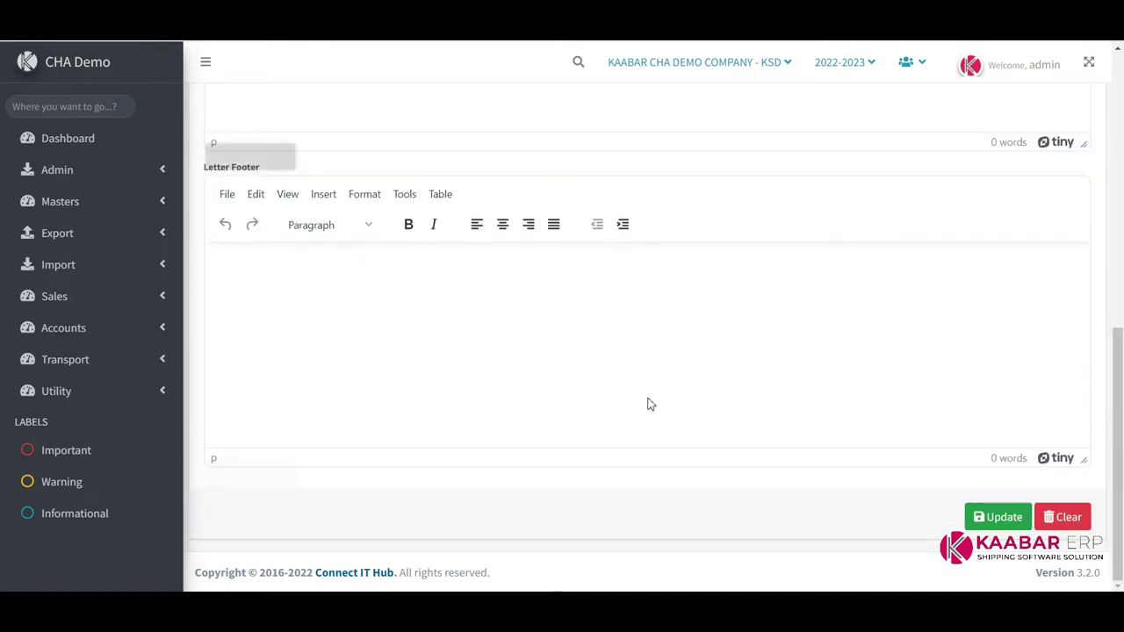
left_click(1001, 519)
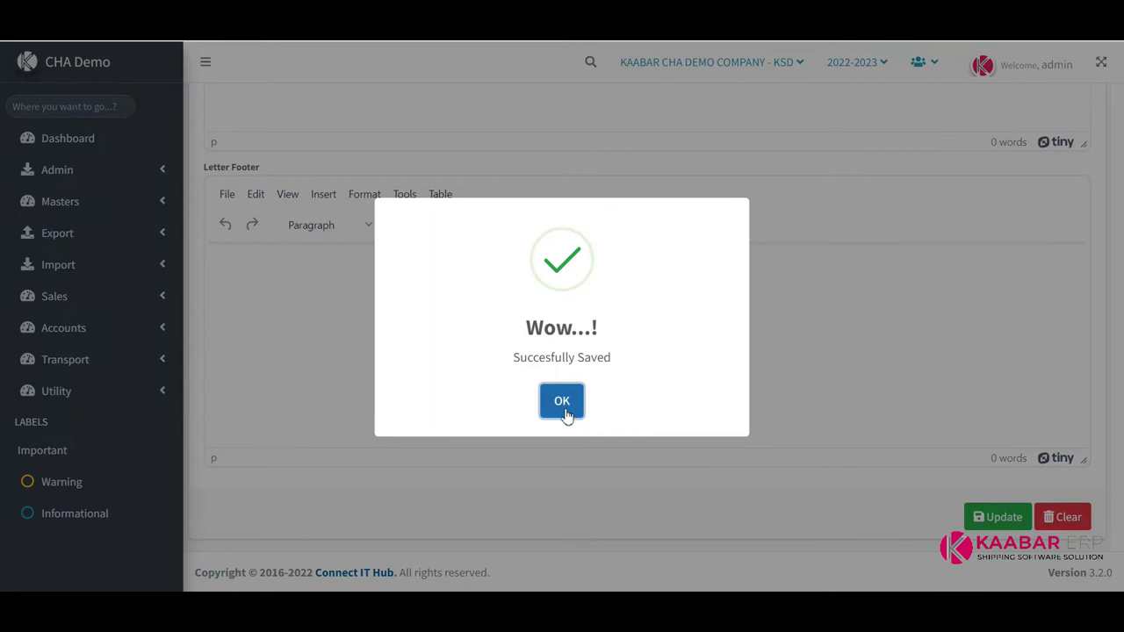
Dismiss the saved message and view ABC Shipping Company in Select Company
left_click(564, 404)
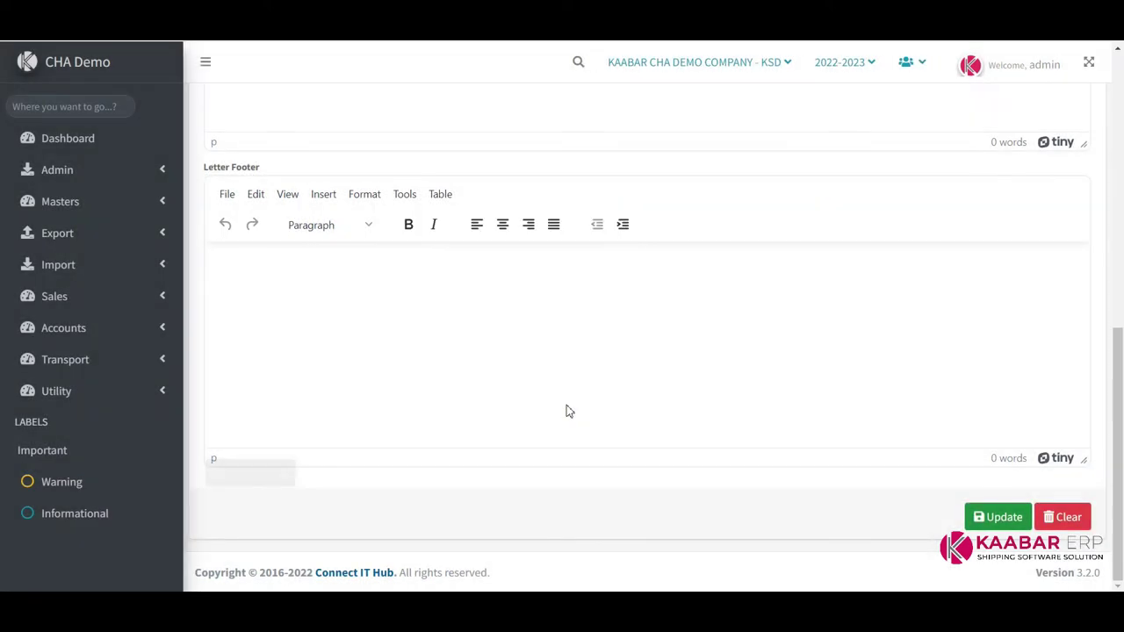
scroll(793, 473, "up", 3)
scroll(793, 473, "up", 3)
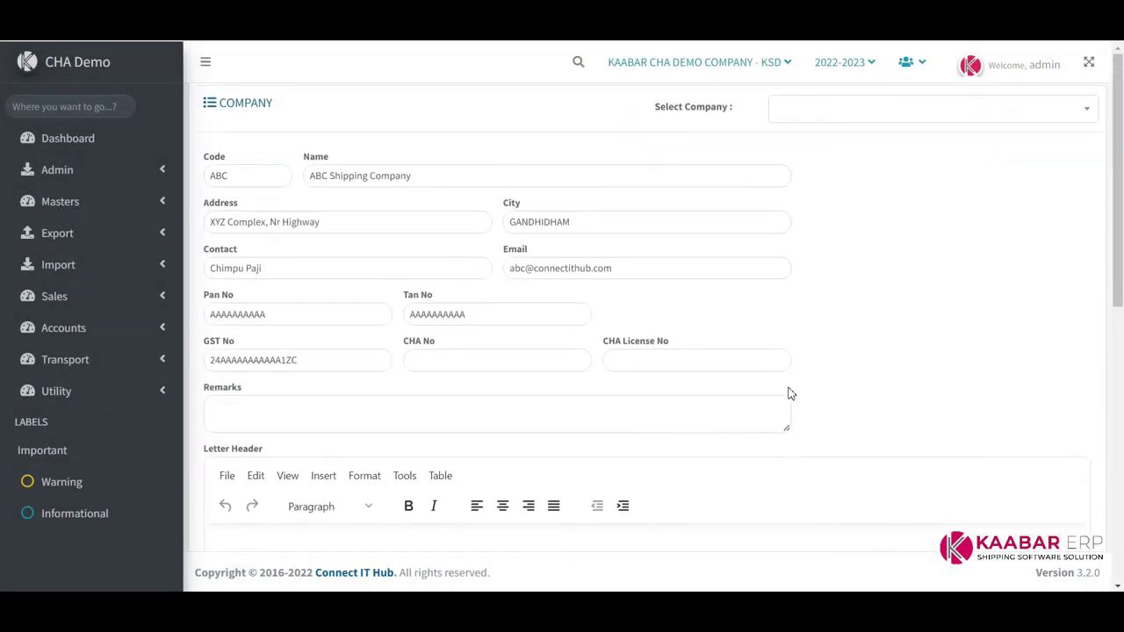
left_click(848, 110)
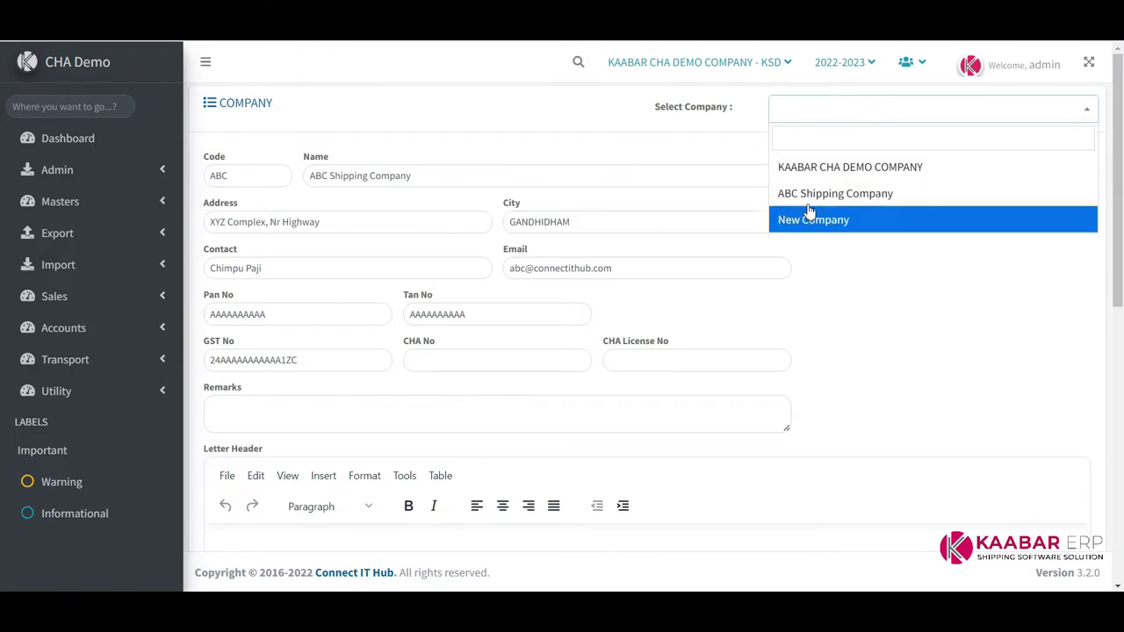
left_click(854, 195)
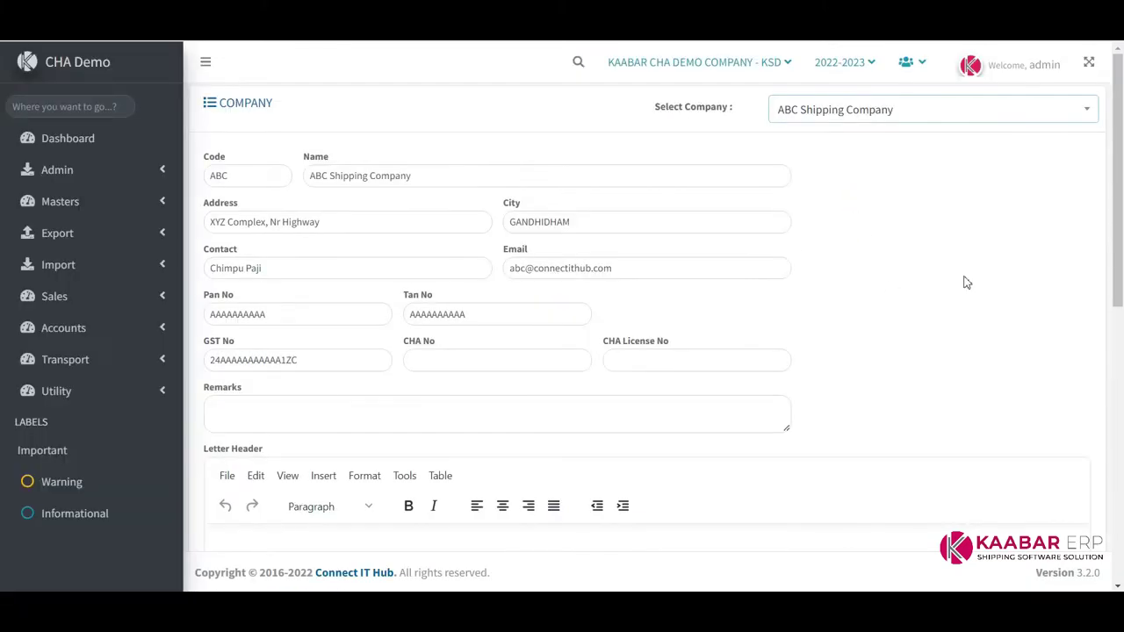
Switch back to KAABAR CHA DEMO COMPANY and open the User Master page
left_click(866, 110)
left_click(852, 171)
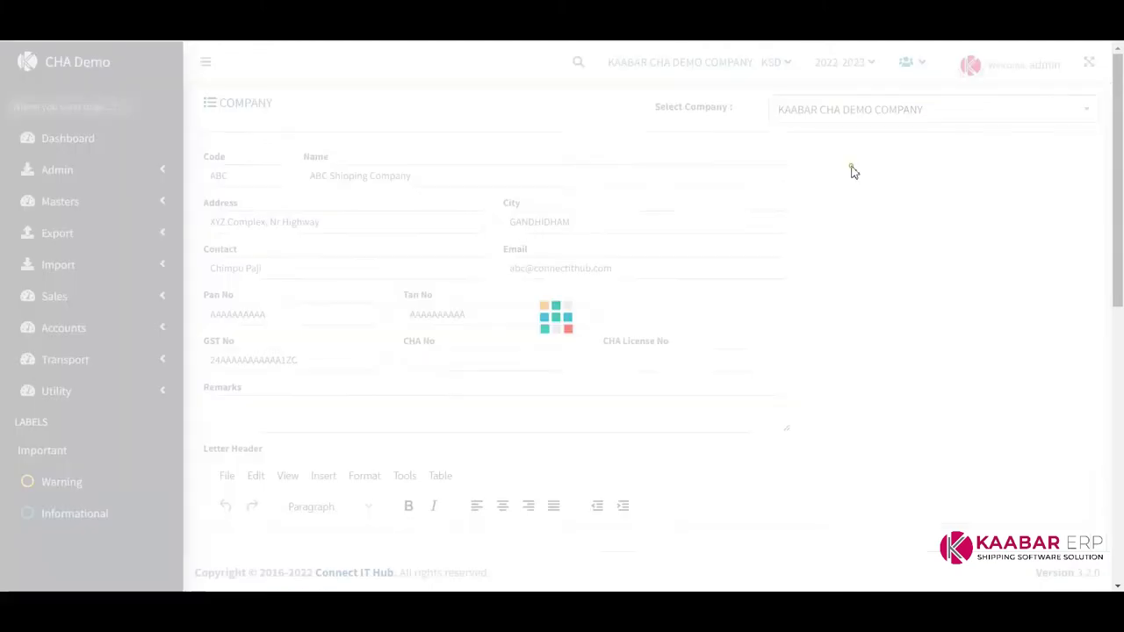
left_click(884, 111)
left_click(854, 172)
left_click(853, 110)
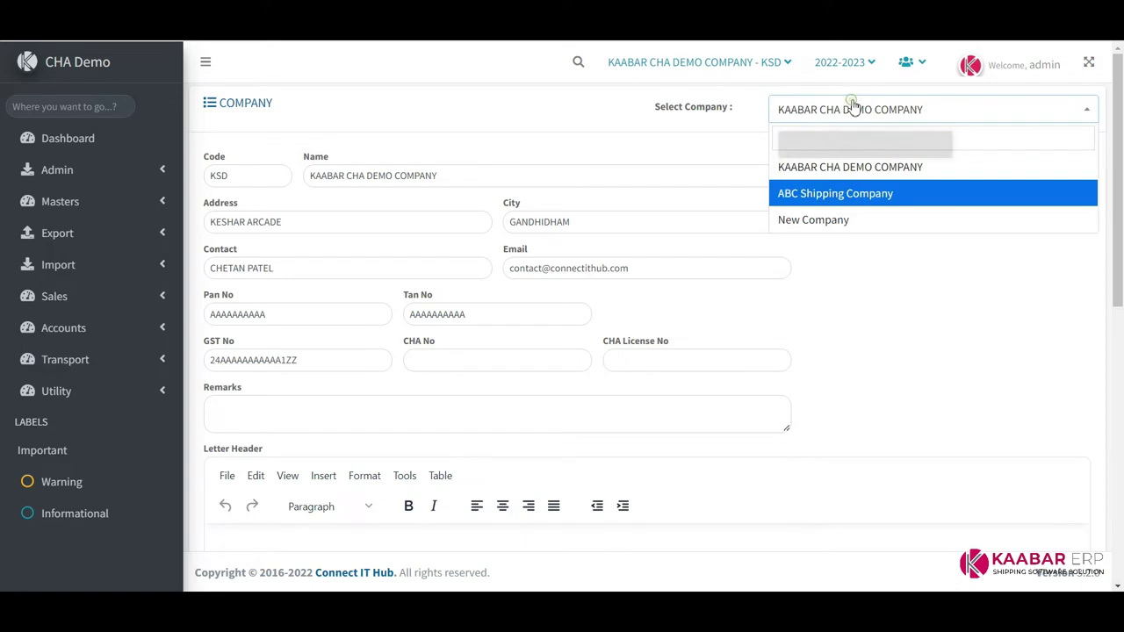
left_click(838, 200)
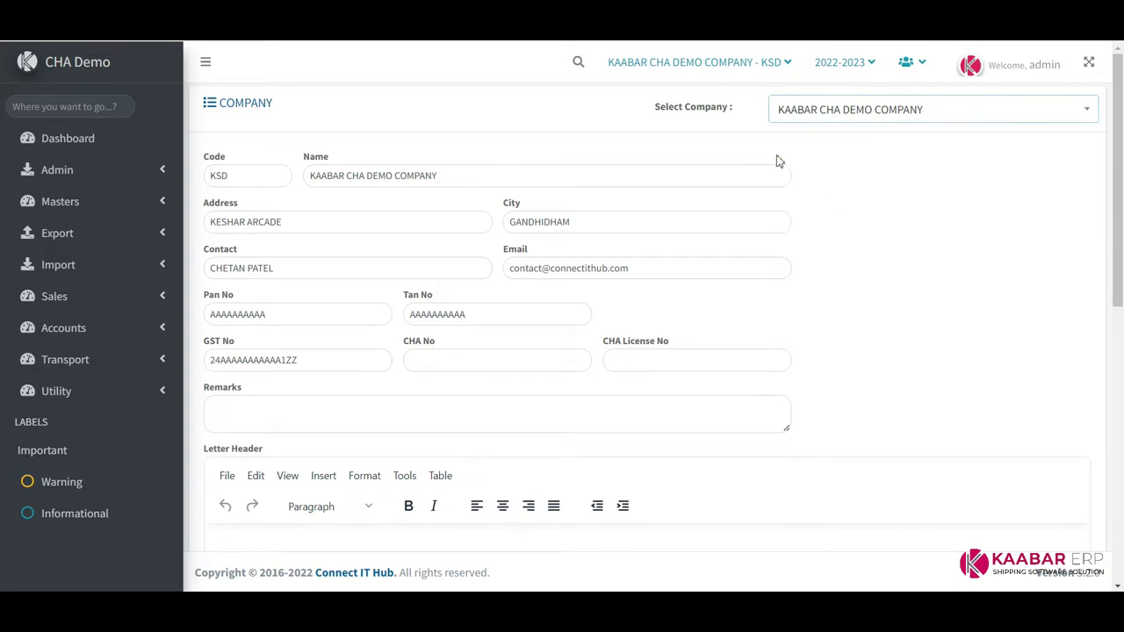
left_click(132, 175)
left_click(71, 234)
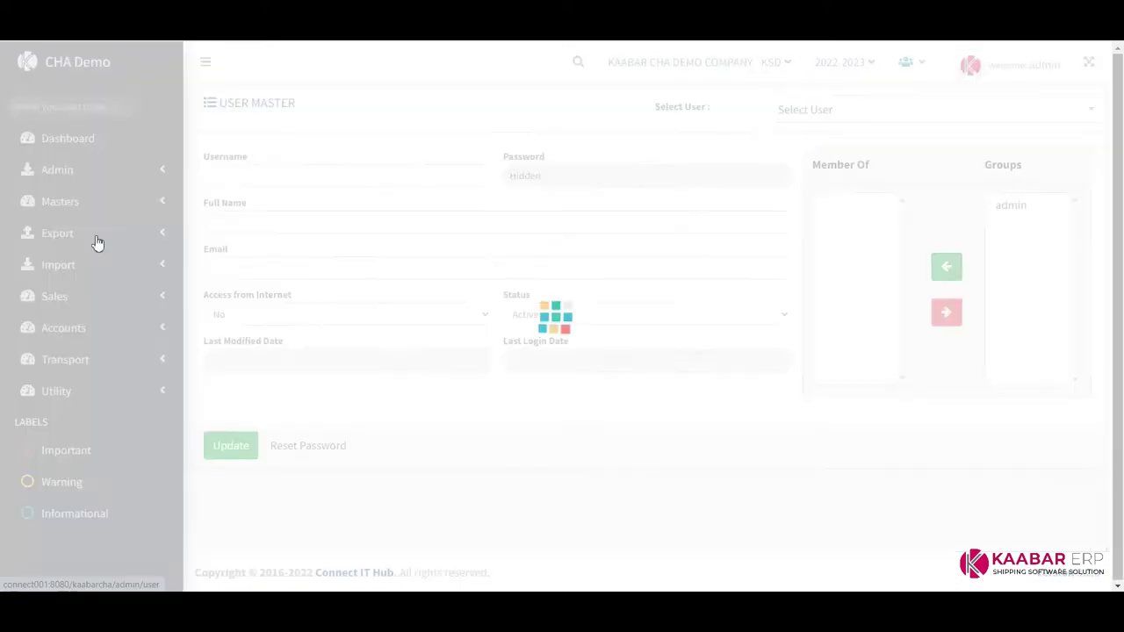
Step through the users in Select User, ending on the third user's details
left_click(932, 112)
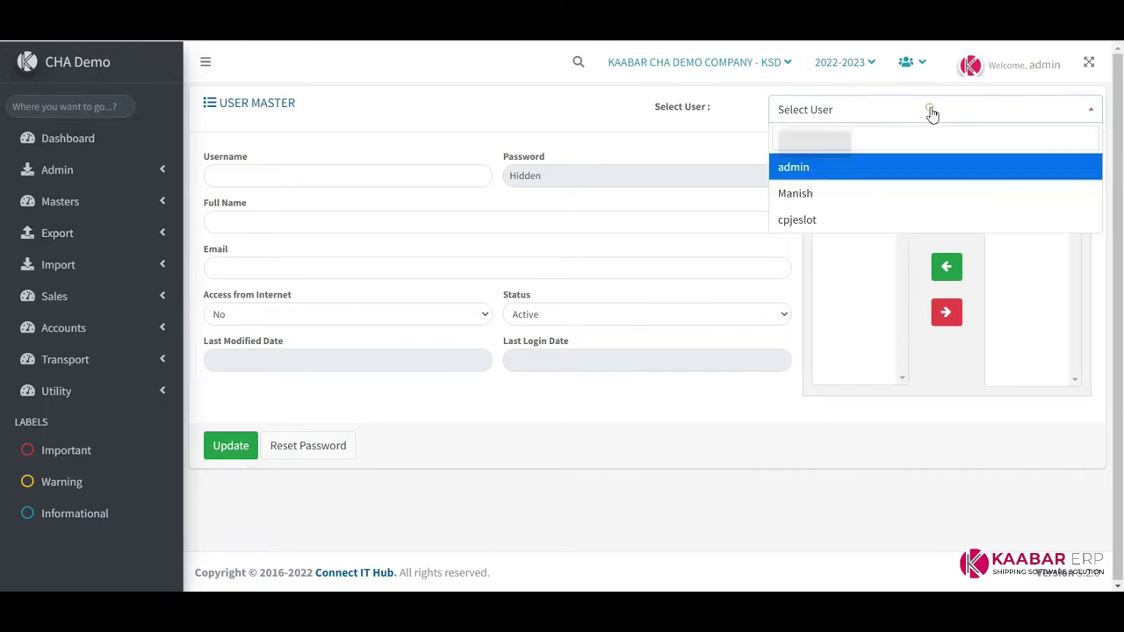
left_click(844, 195)
left_click(866, 114)
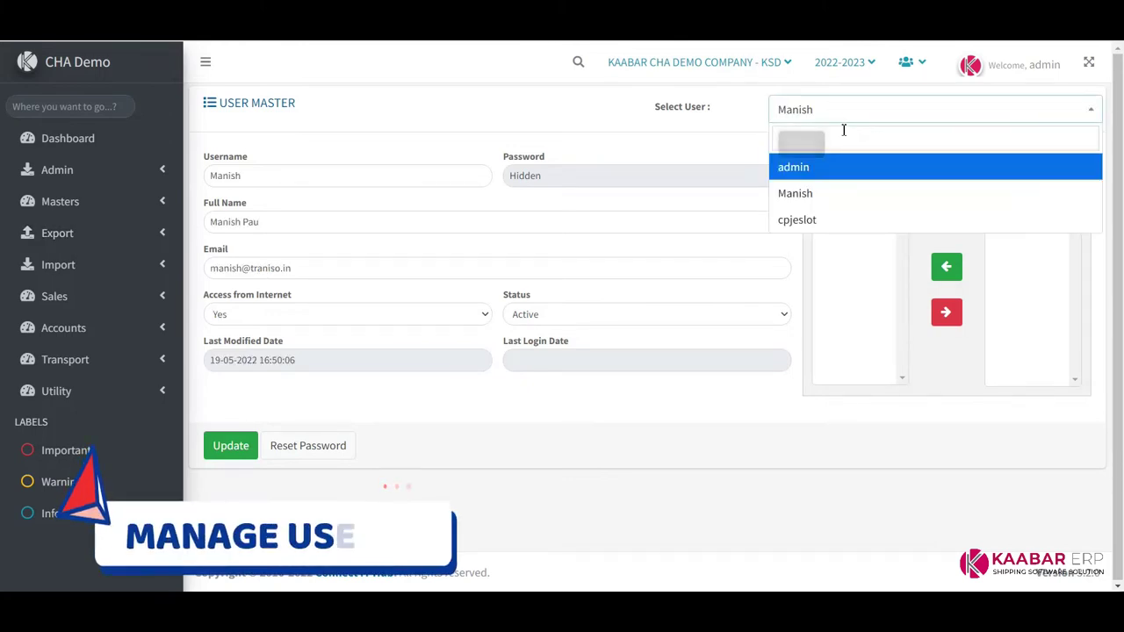
left_click(829, 192)
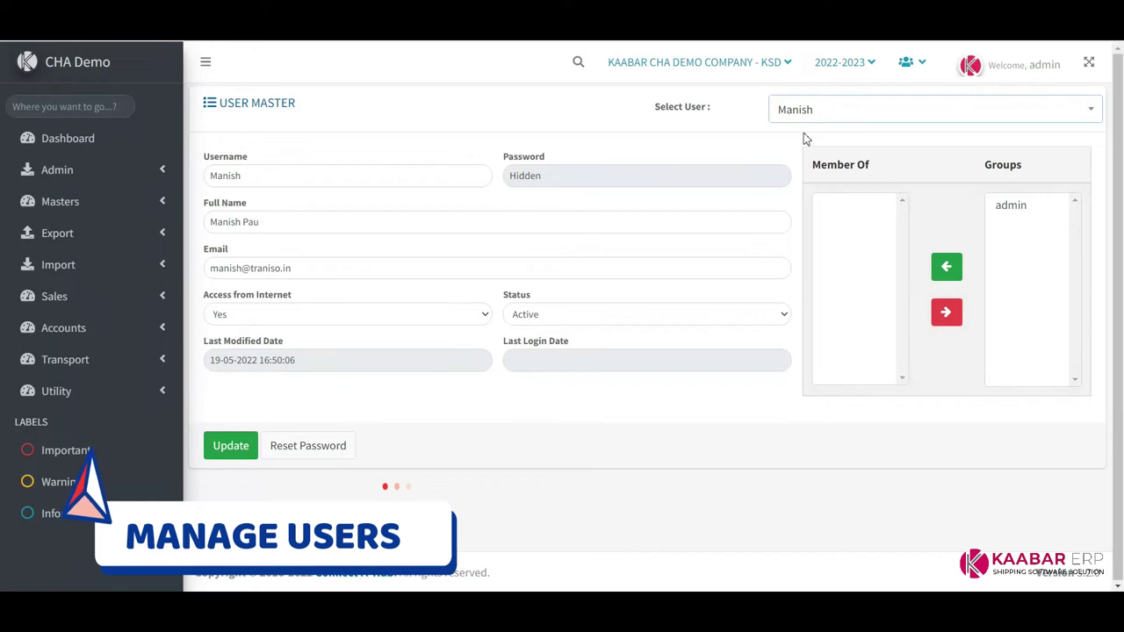
left_click(820, 111)
left_click(815, 222)
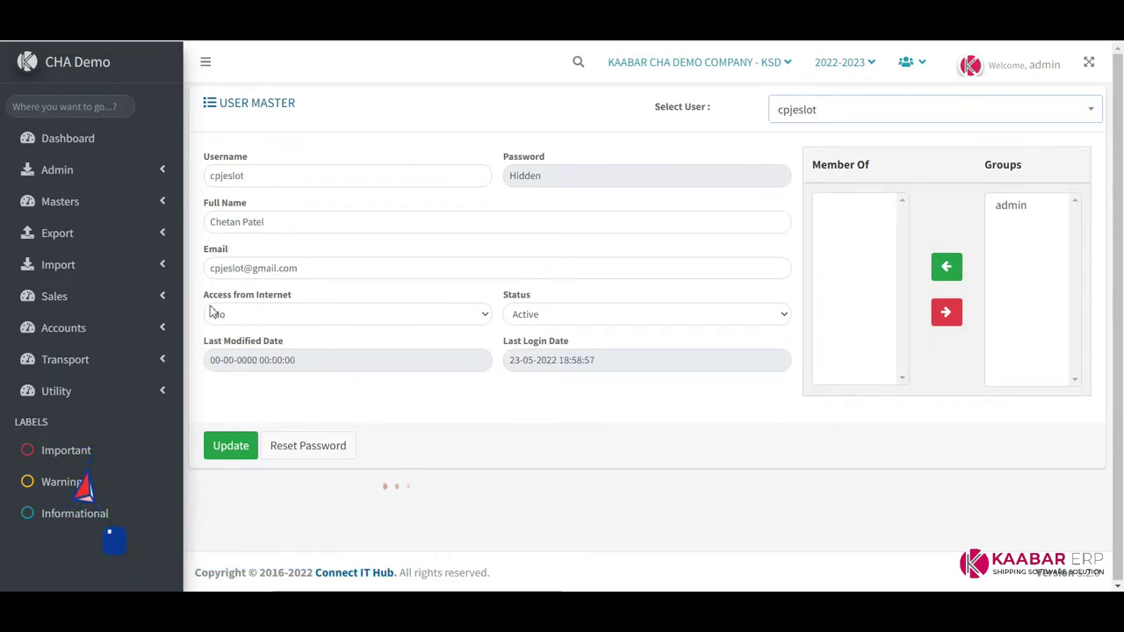
left_click(124, 178)
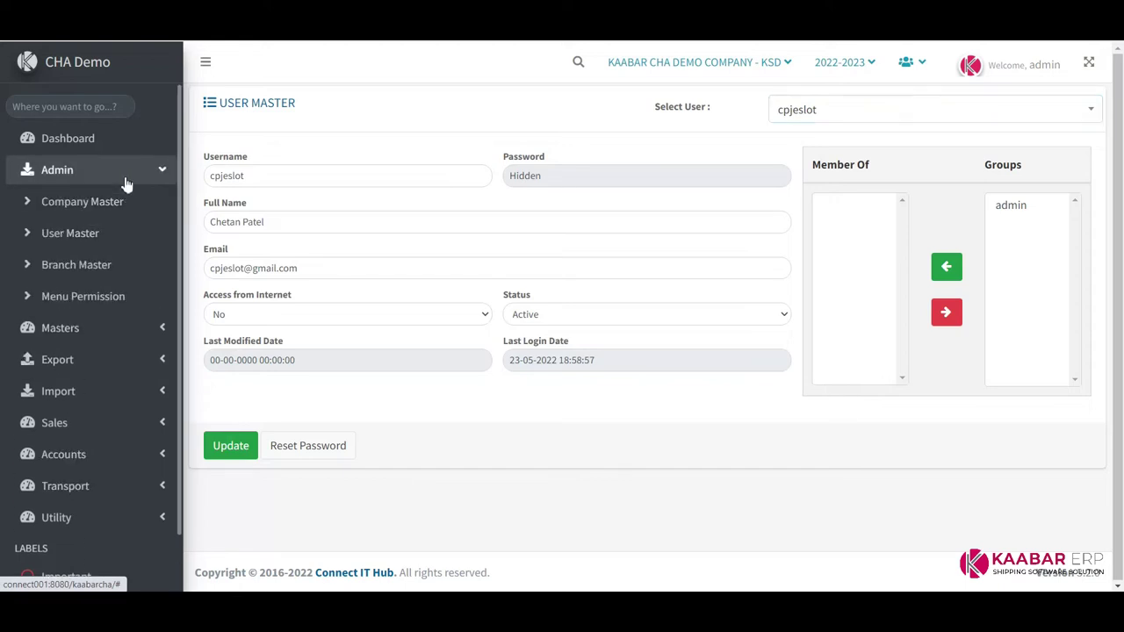
Start a New Branch entry in Branch Master
left_click(97, 266)
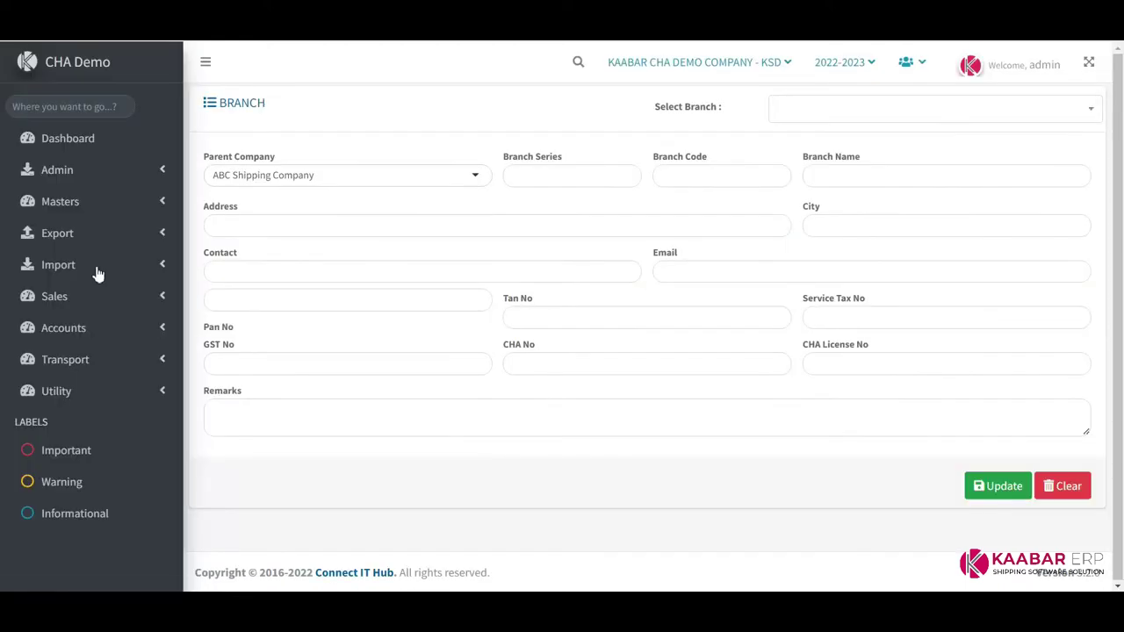
left_click(831, 112)
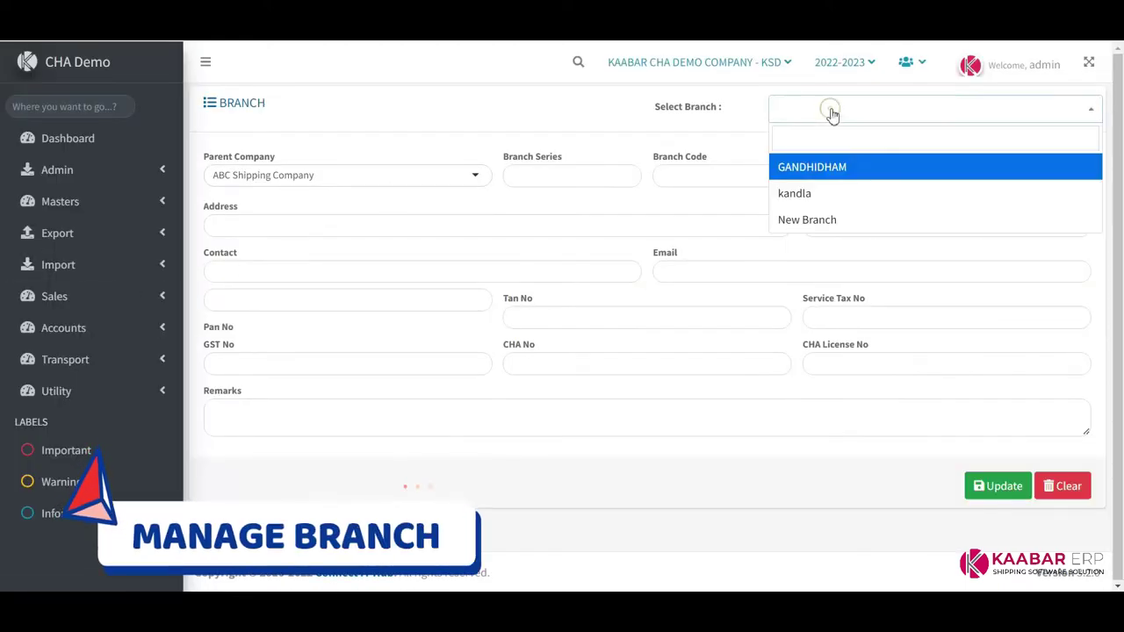
left_click(830, 224)
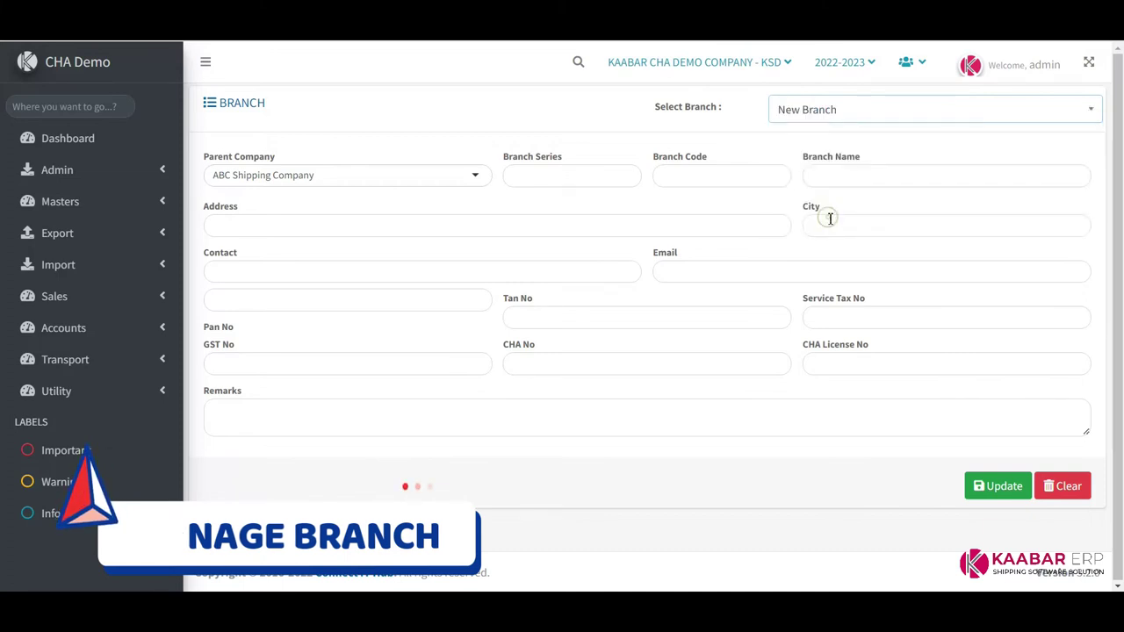
left_click_drag(198, 157, 320, 155)
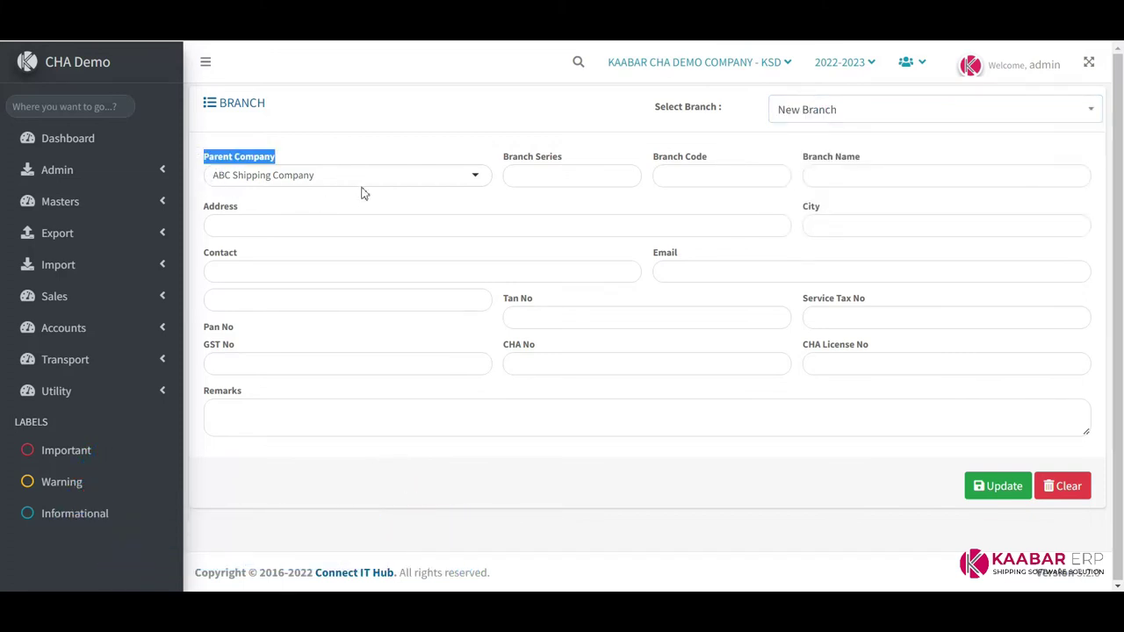
Set the new branch's parent company to KAABAR CHA DEMO COMPANY
left_click(364, 176)
left_click(306, 225)
left_click(336, 176)
left_click(308, 204)
left_click(331, 175)
left_click(327, 223)
left_click(344, 174)
left_click(331, 203)
left_click(350, 175)
left_click(343, 222)
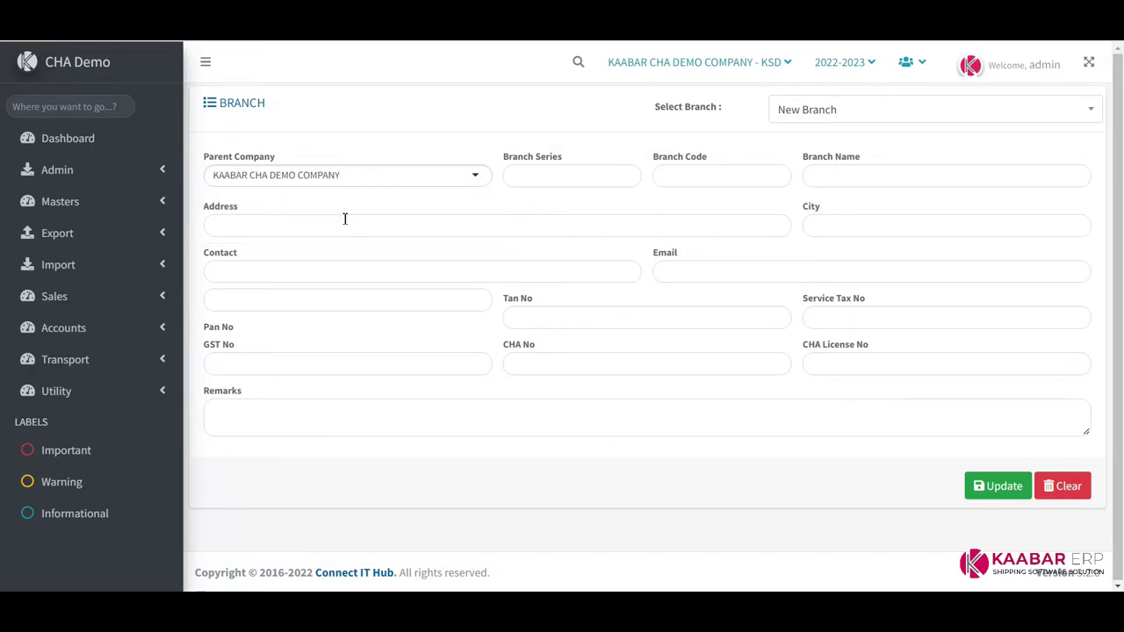
left_click(517, 180)
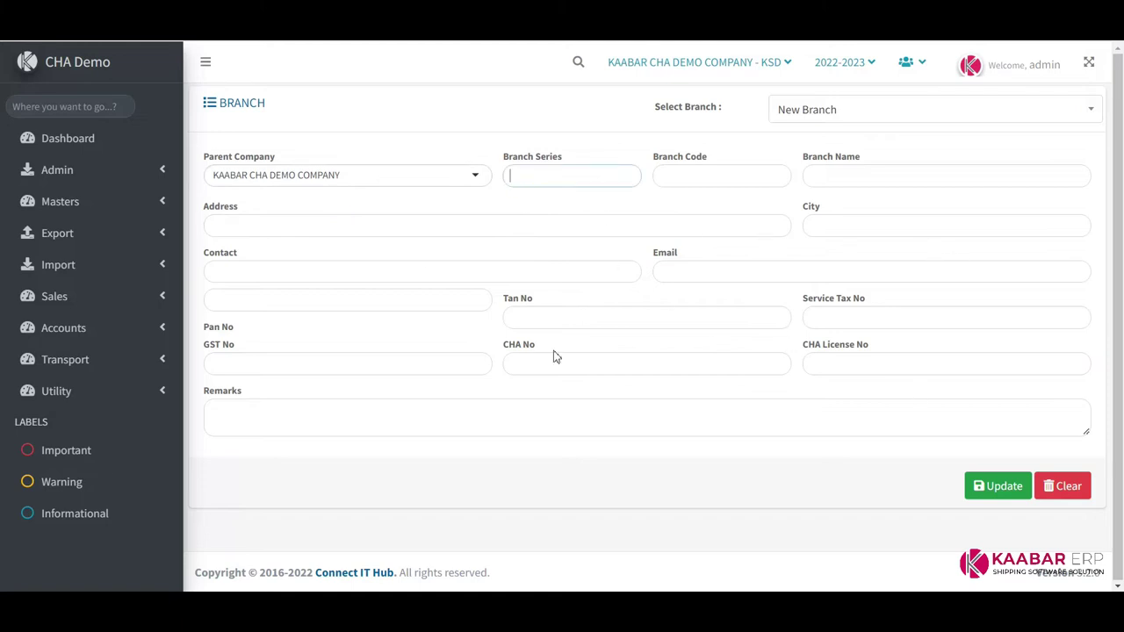
left_click(146, 173)
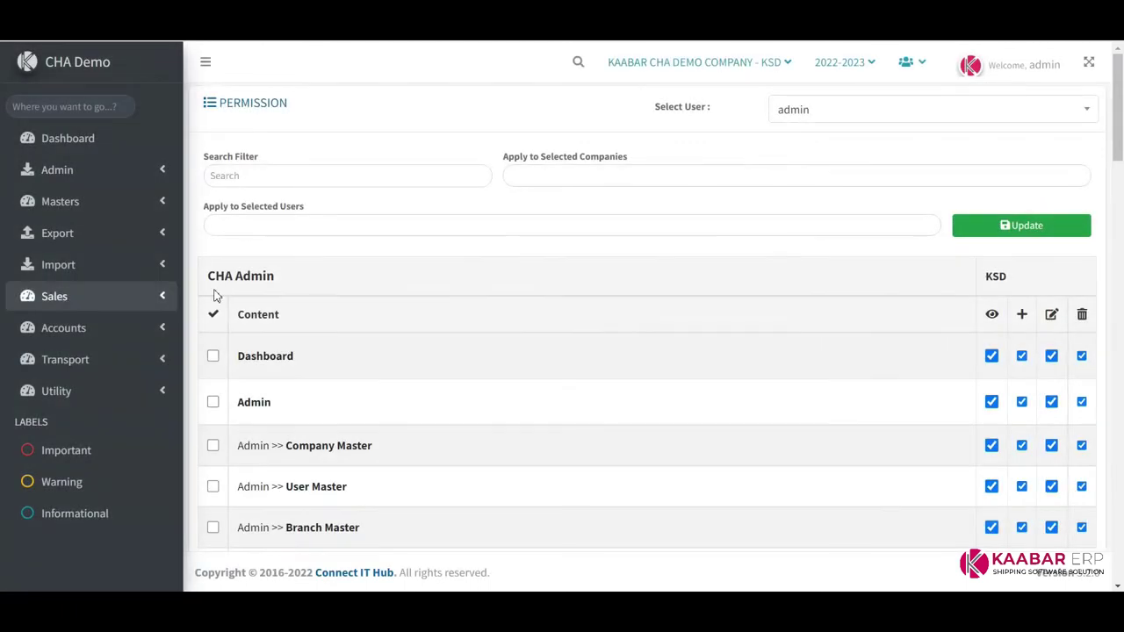
Load the second listed user's menu permissions and scroll through the table
left_click(863, 112)
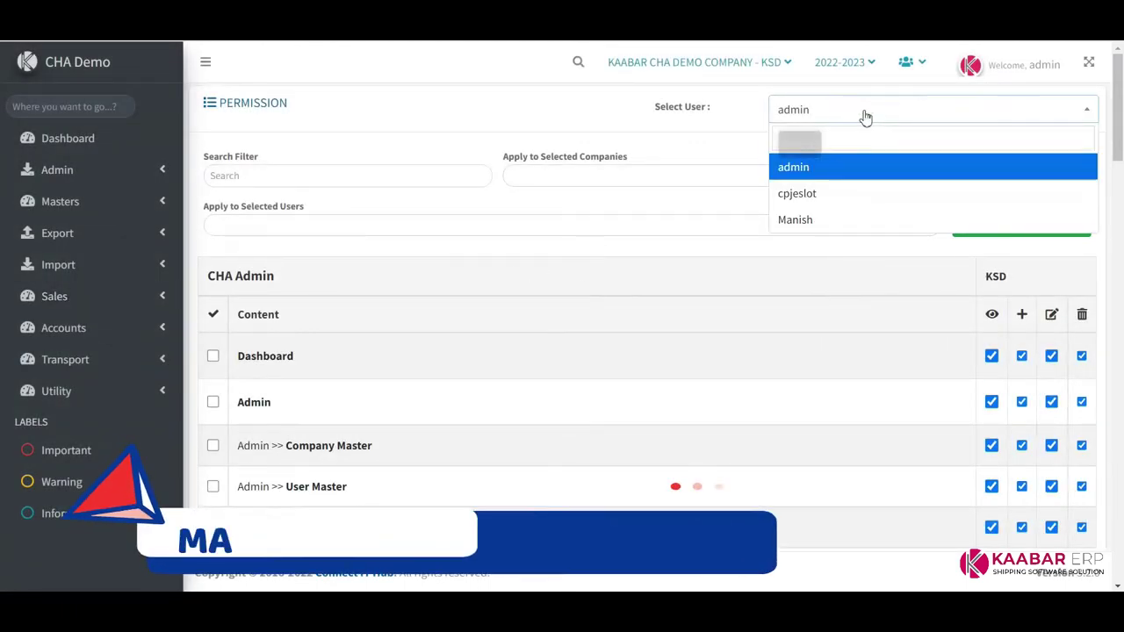
left_click(806, 201)
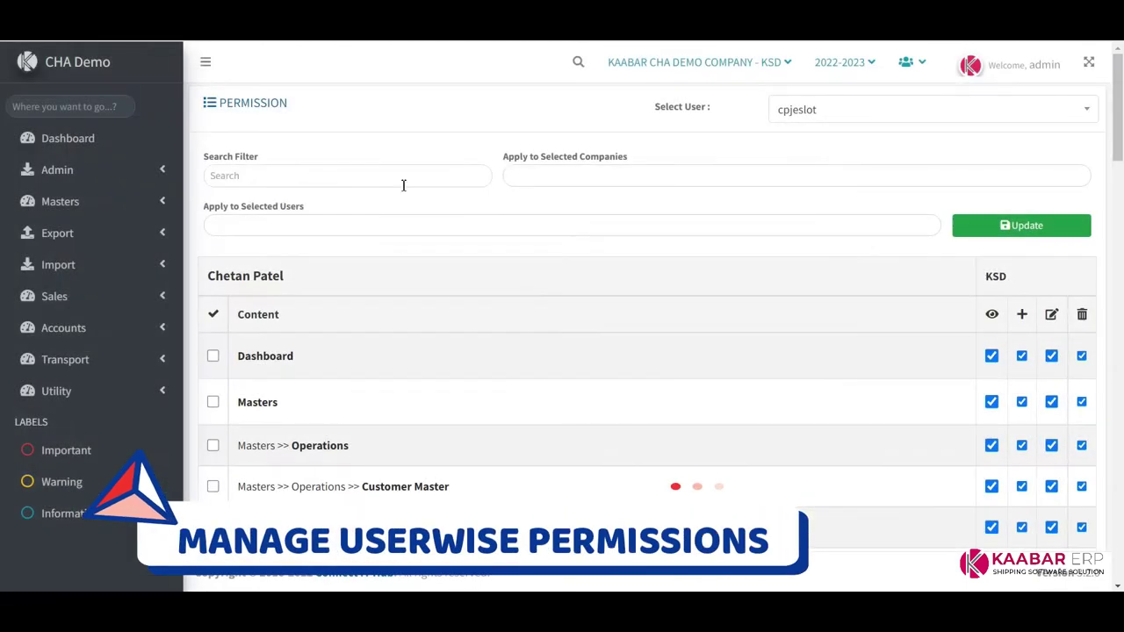
scroll(678, 321, "down", 2)
scroll(678, 322, "down", 8)
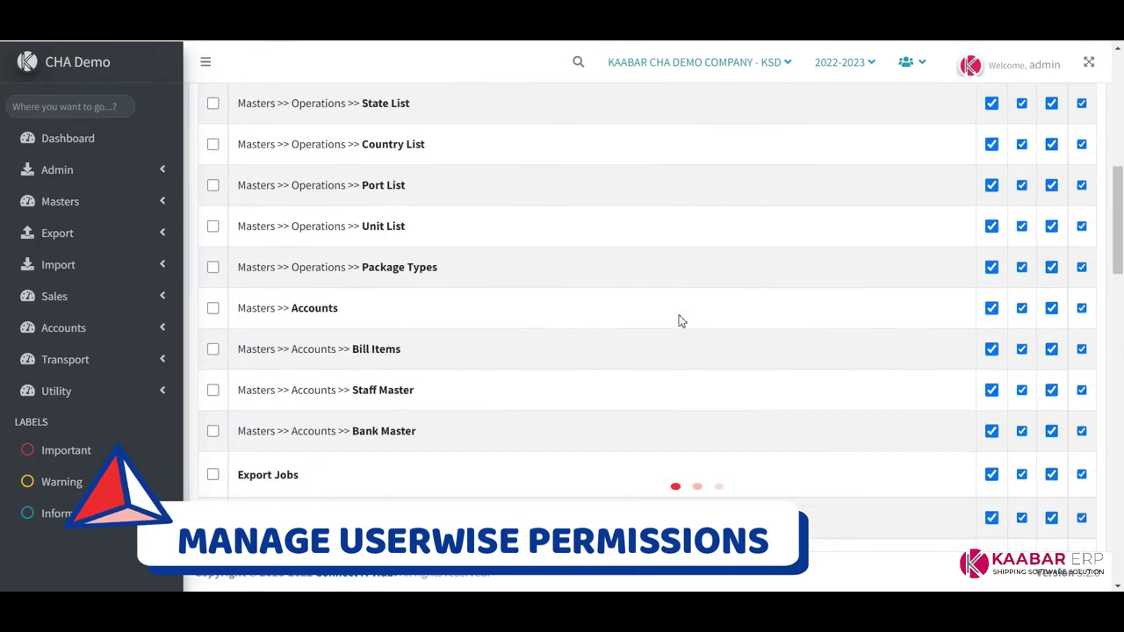
scroll(680, 322, "down", 15)
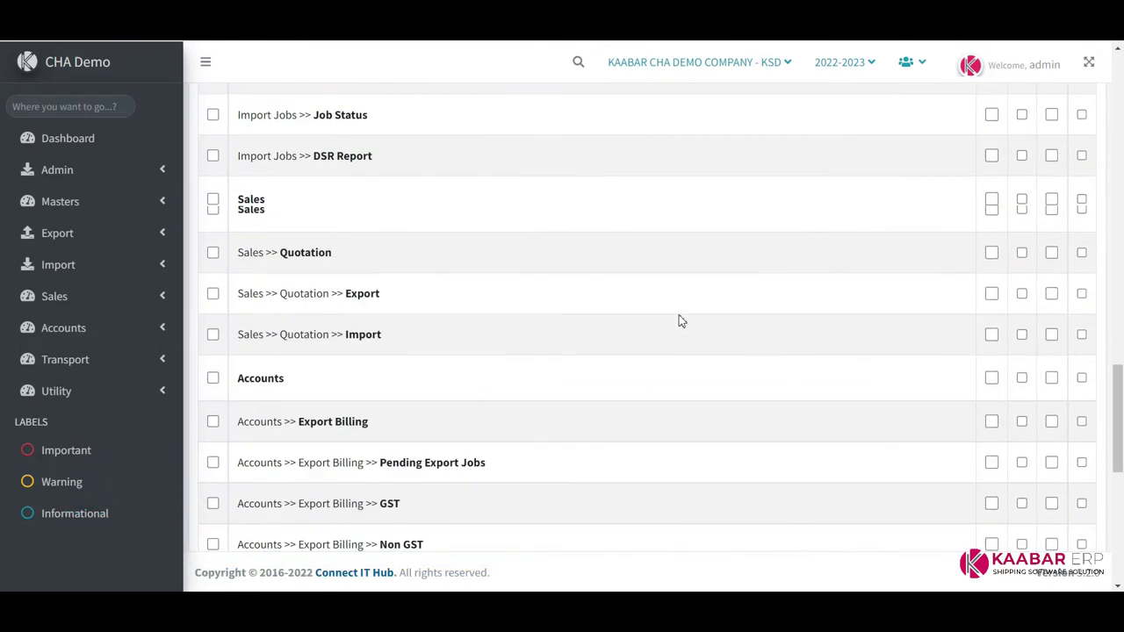
scroll(694, 372, "up", 20)
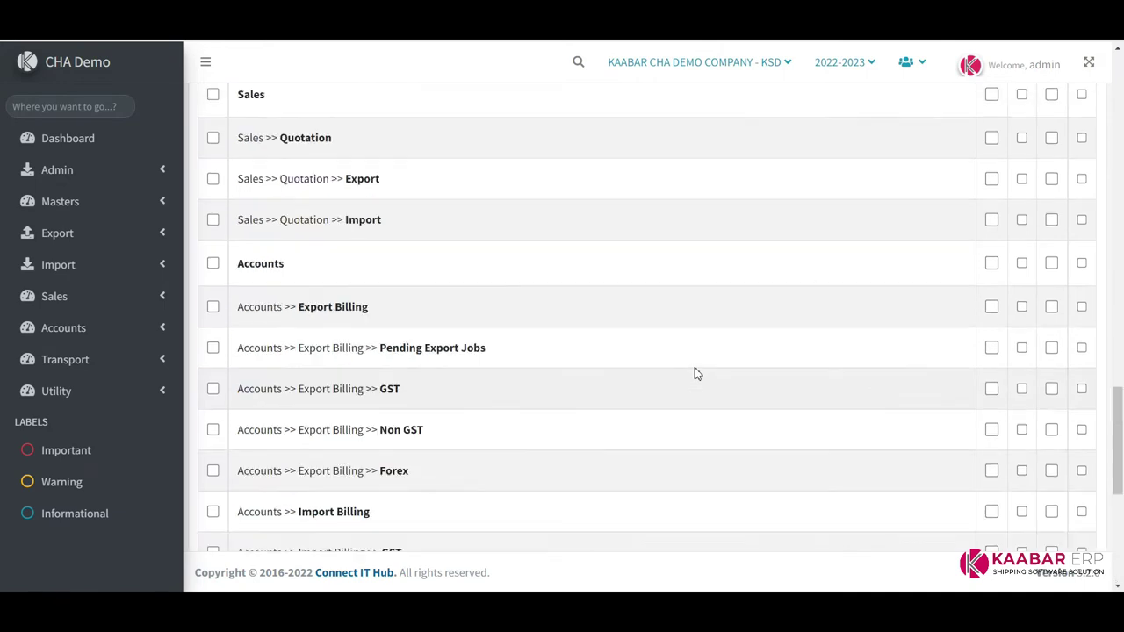
scroll(694, 372, "up", 3)
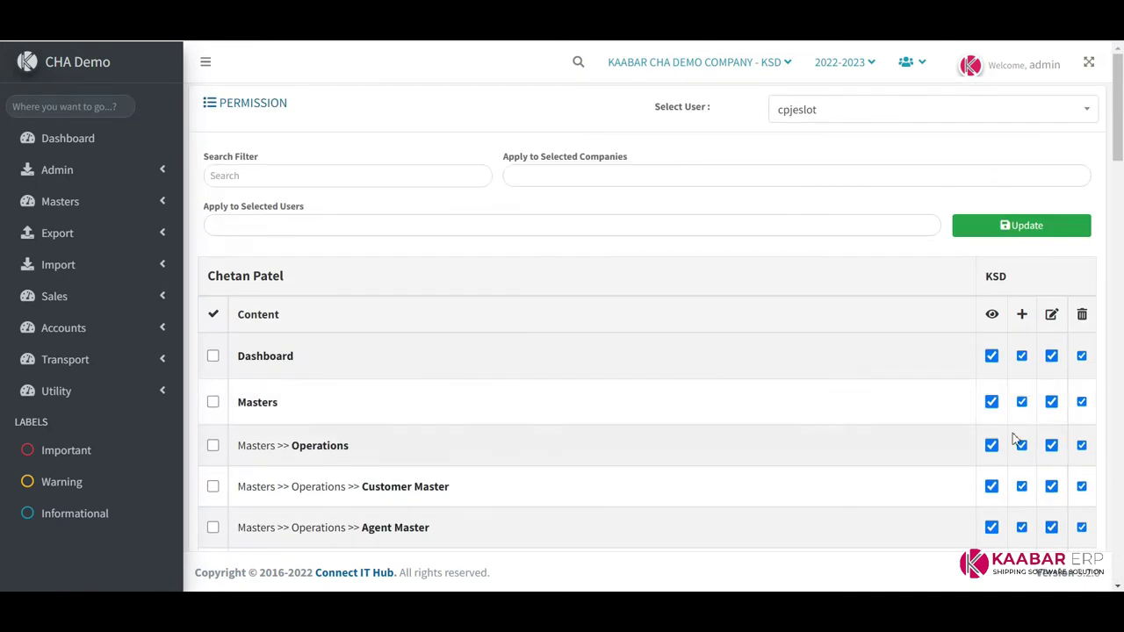
Toggle the view, add, edit and delete column headers, leaving all rights granted
left_click(993, 318)
left_click(993, 317)
left_click(1022, 316)
left_click(1024, 318)
left_click(1053, 315)
left_click(1053, 316)
left_click(1082, 316)
left_click(1081, 316)
scroll(985, 363, "down", 8)
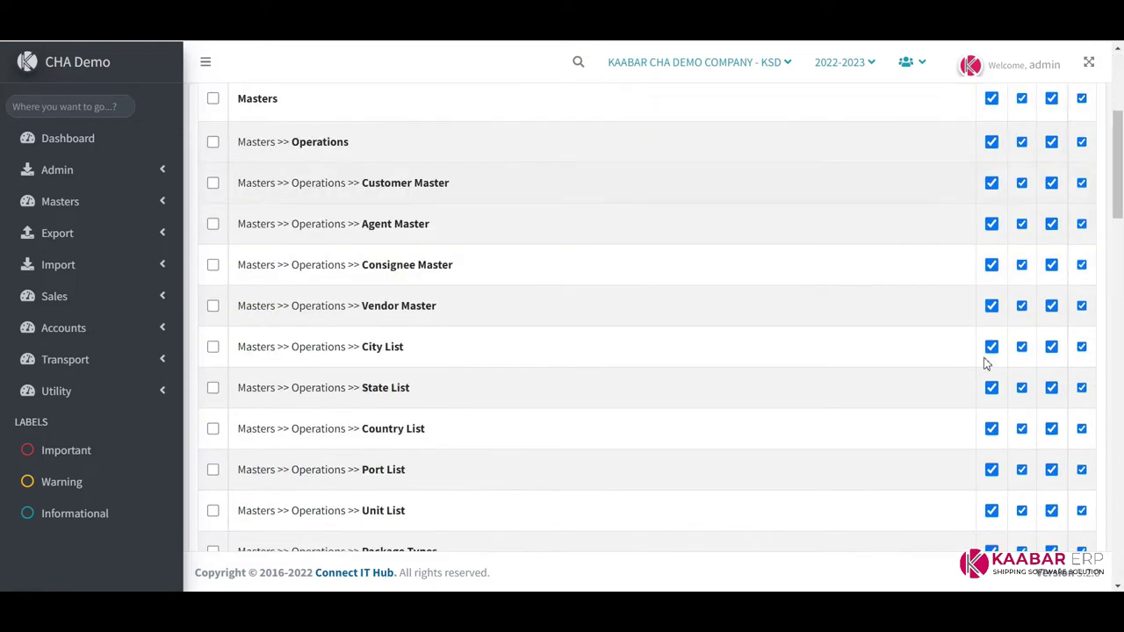
scroll(986, 363, "down", 10)
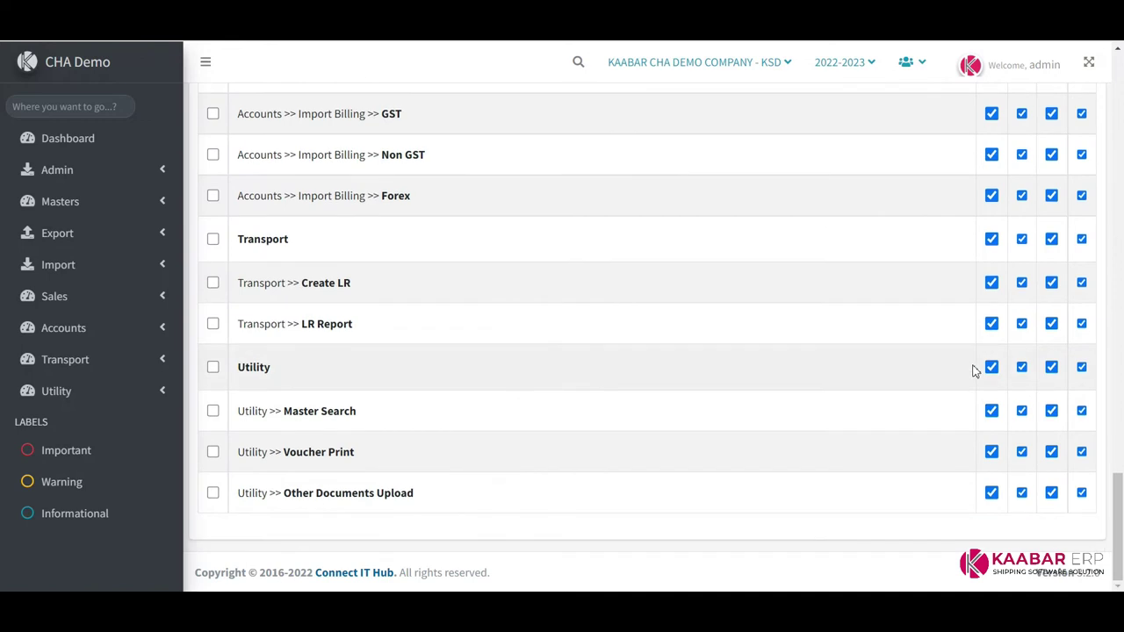
scroll(975, 369, "up", 8)
scroll(975, 369, "up", 10)
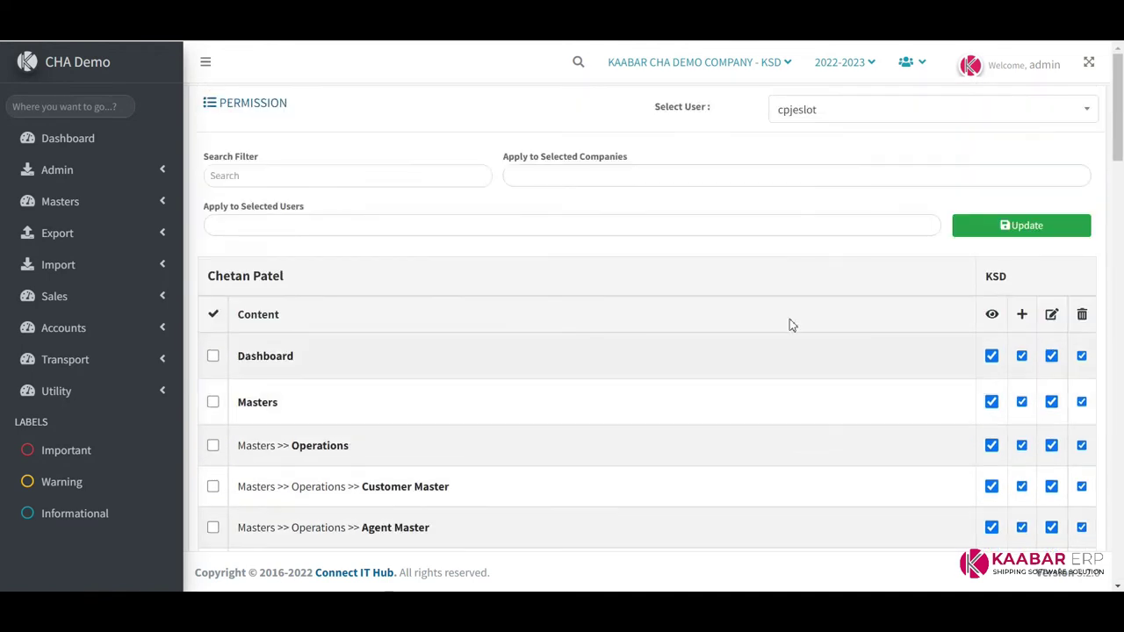
left_click(289, 169)
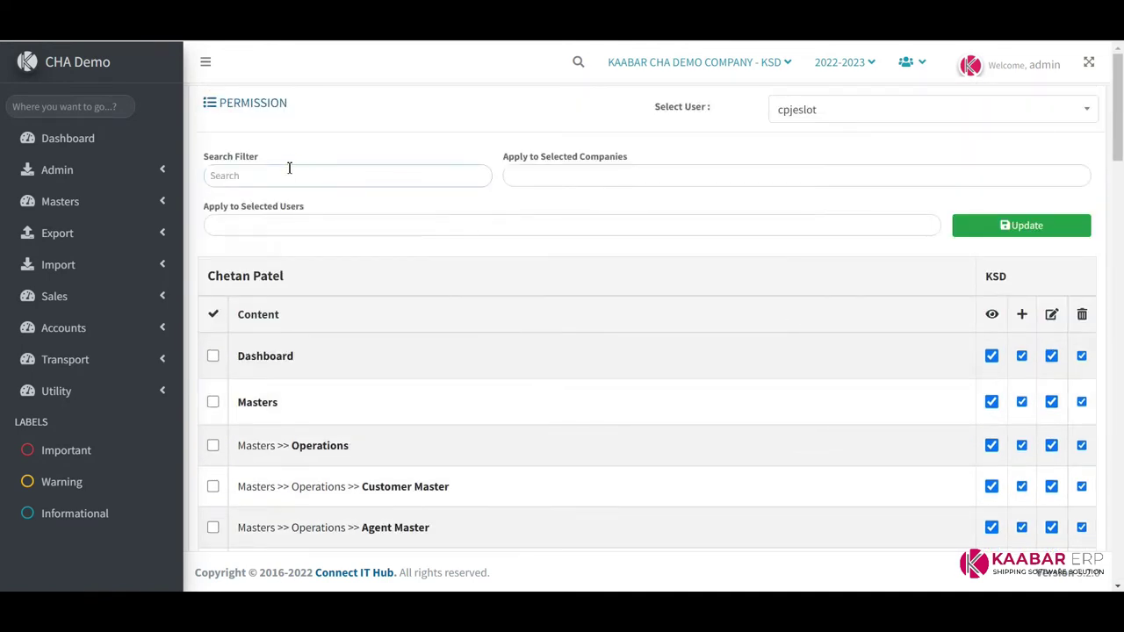
type("AGENT")
key("BackSpace")
key("BackSpace")
key("BackSpace")
key("BackSpace")
key("BackSpace")
type("EXPO")
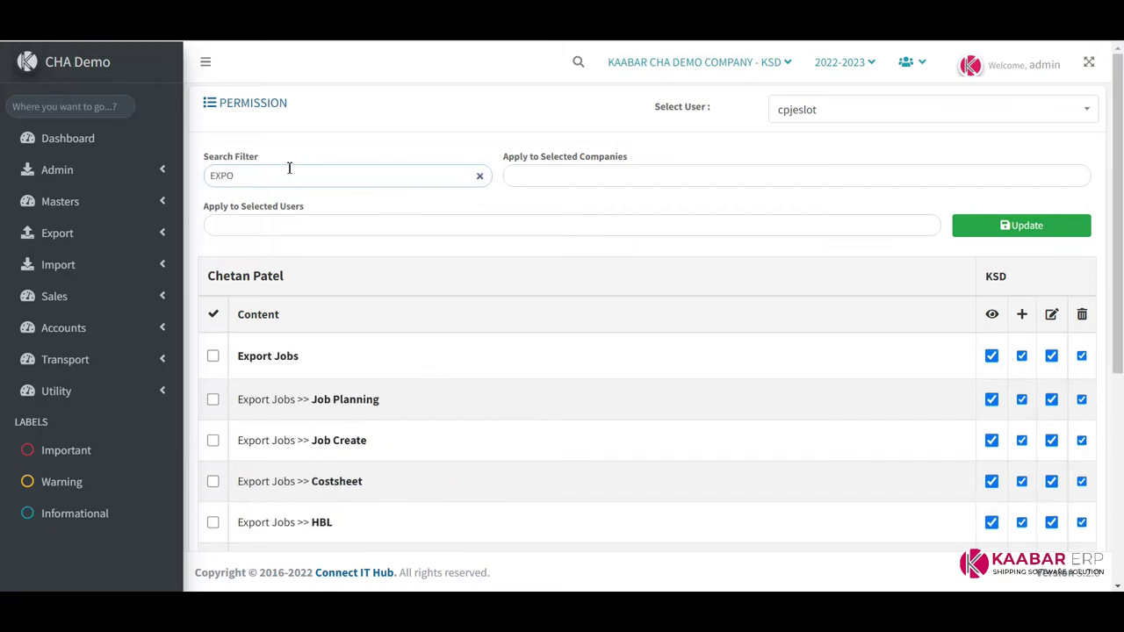
type("RT BI")
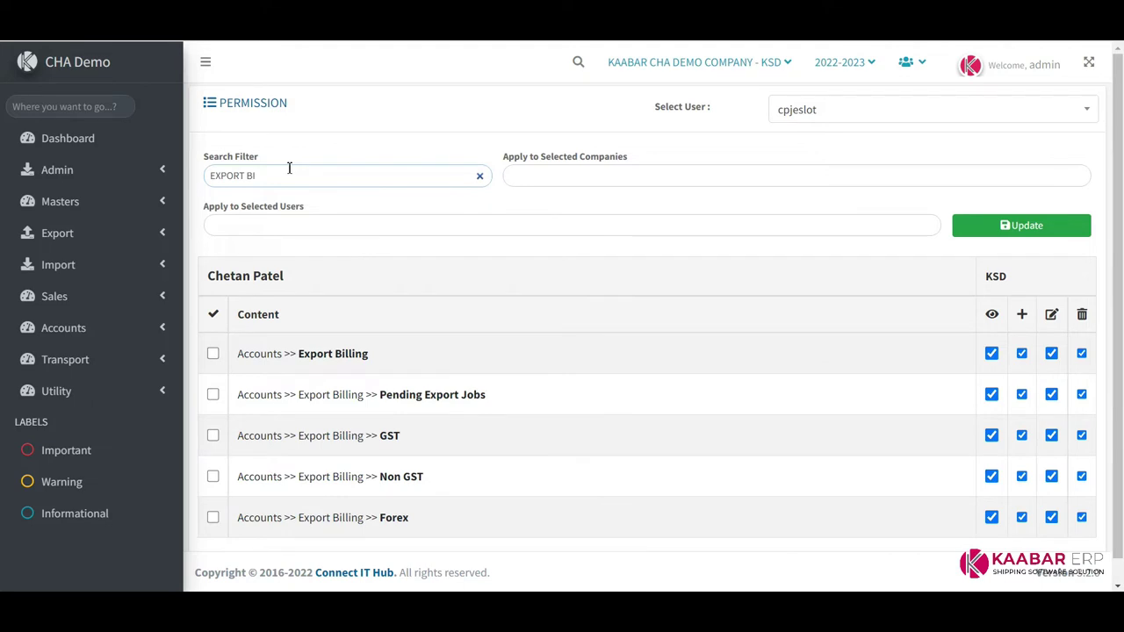
key("BackSpace")
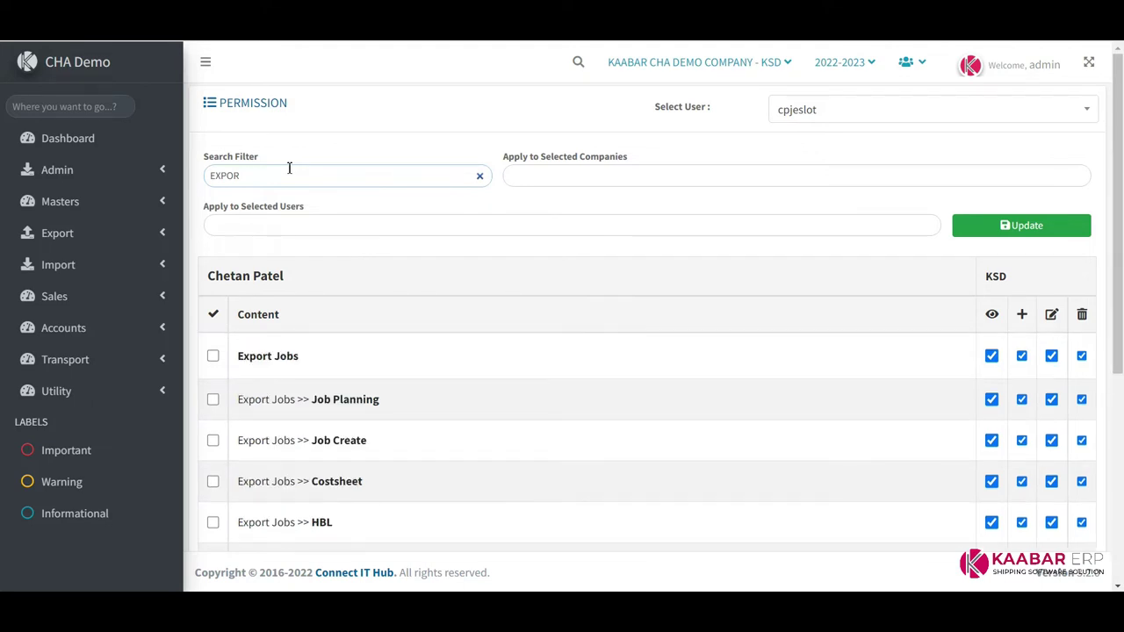
key("BackSpace")
key("BackSpace")
key("BackSpace")
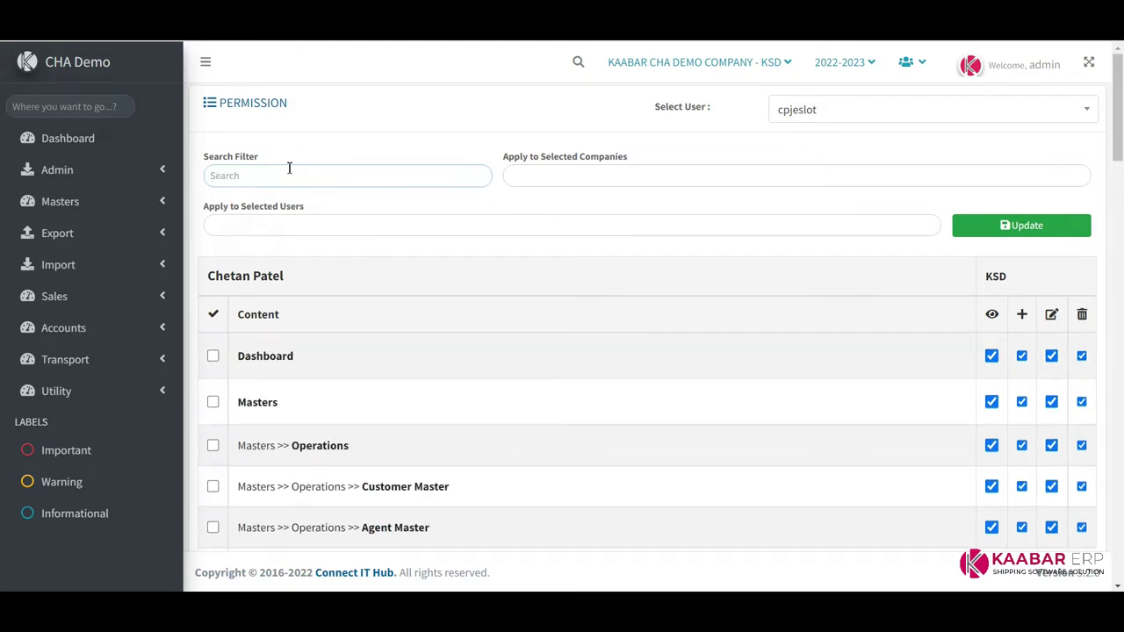
left_click(361, 224)
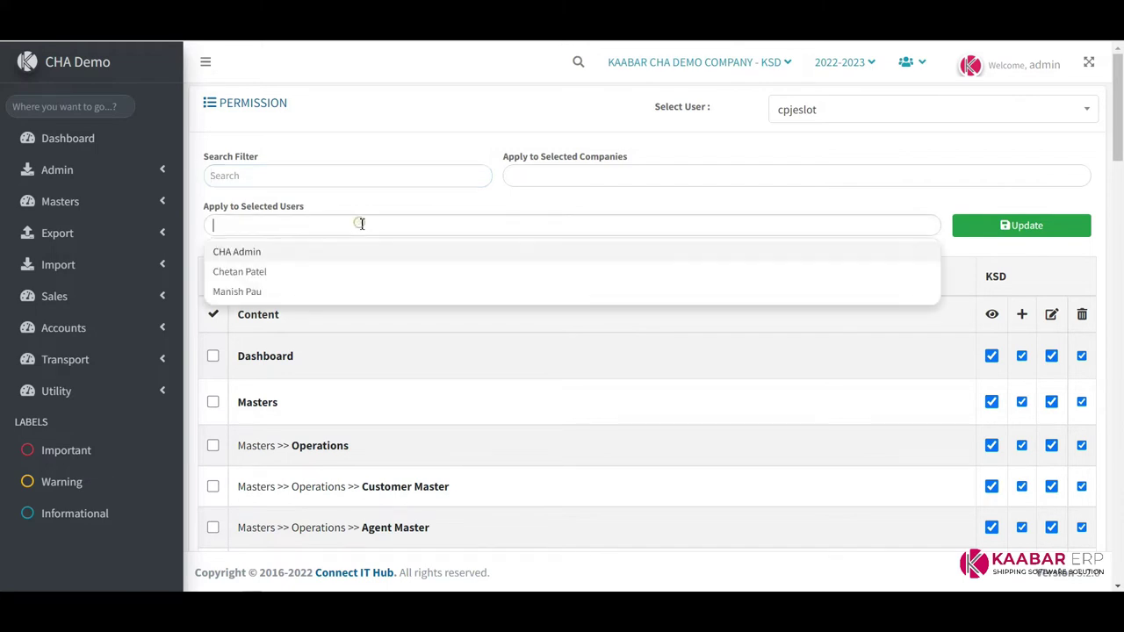
Add the chosen user to Apply to Selected Users and update the permissions
left_click(302, 273)
left_click(379, 207)
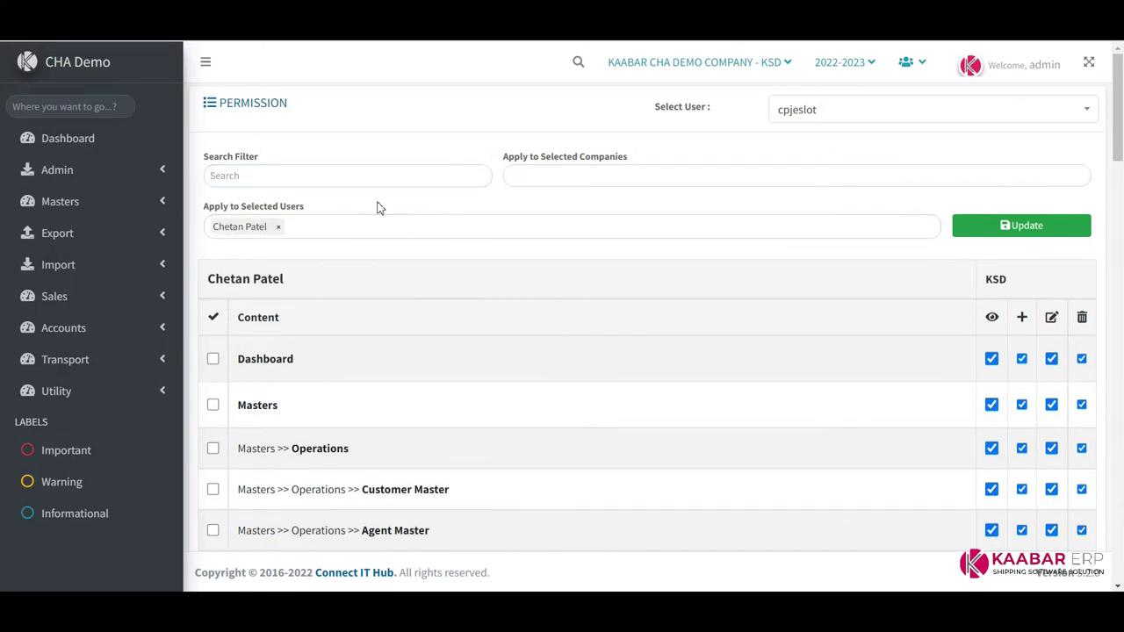
scroll(535, 297, "down", 3)
scroll(535, 298, "up", 3)
left_click(1033, 227)
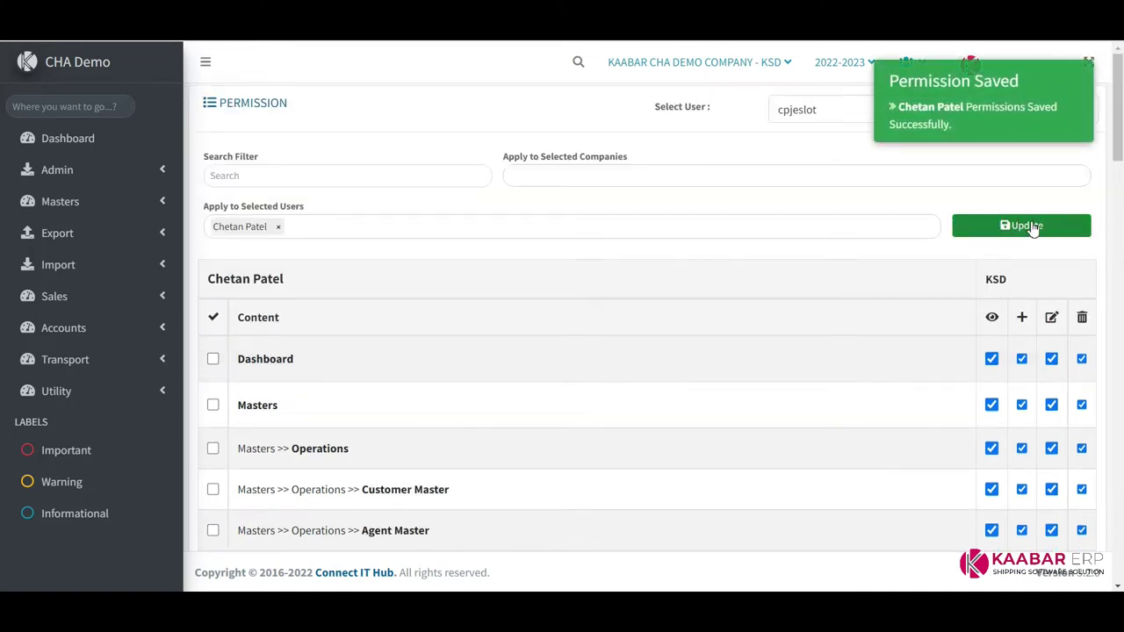
left_click(636, 171)
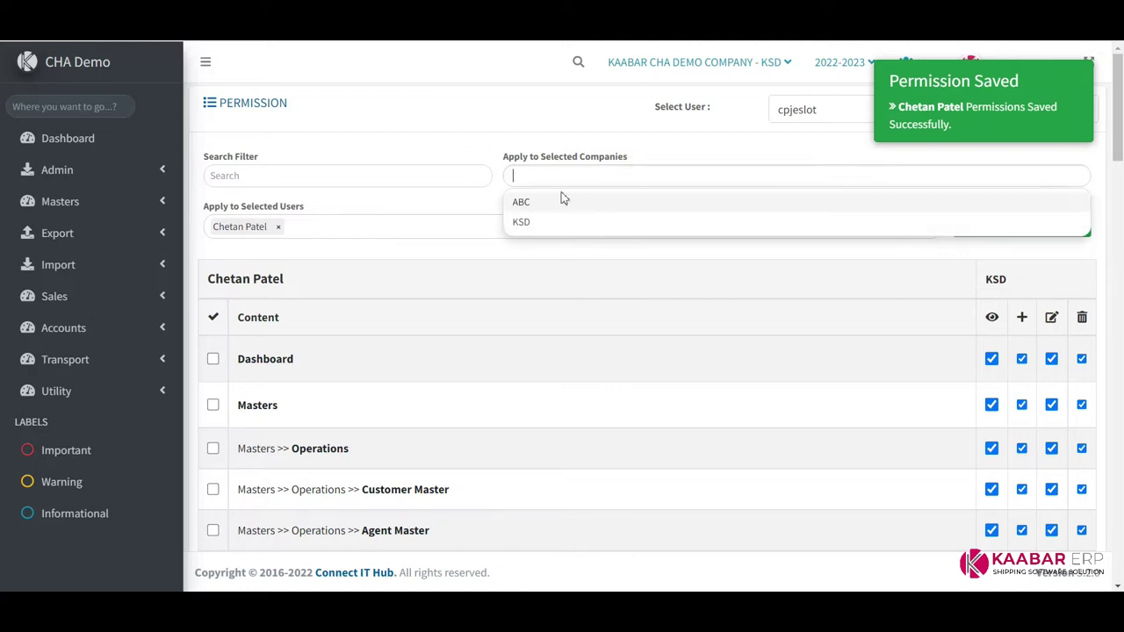
left_click(430, 208)
left_click(1025, 225)
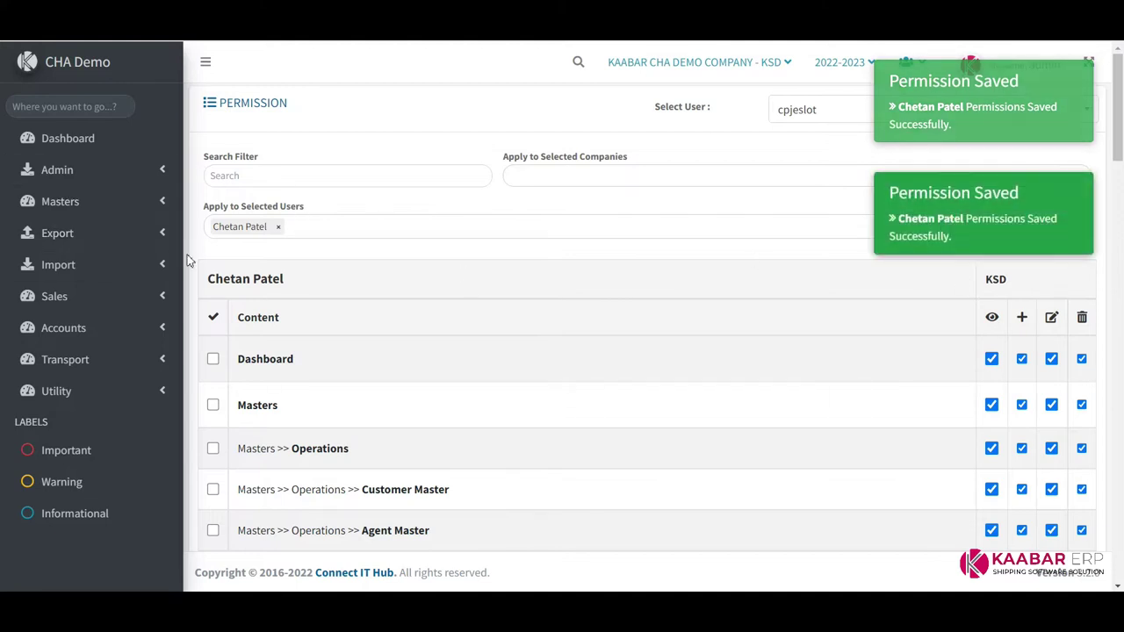
Go to the Customer Master page under Masters > Operations
left_click(149, 169)
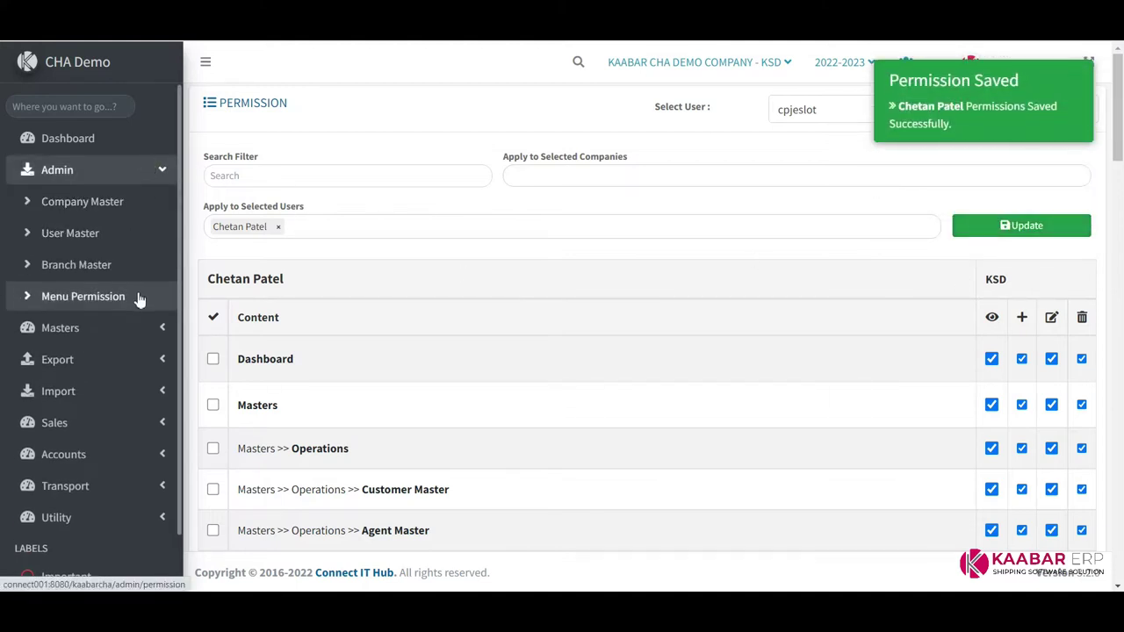
left_click(155, 169)
left_click(150, 202)
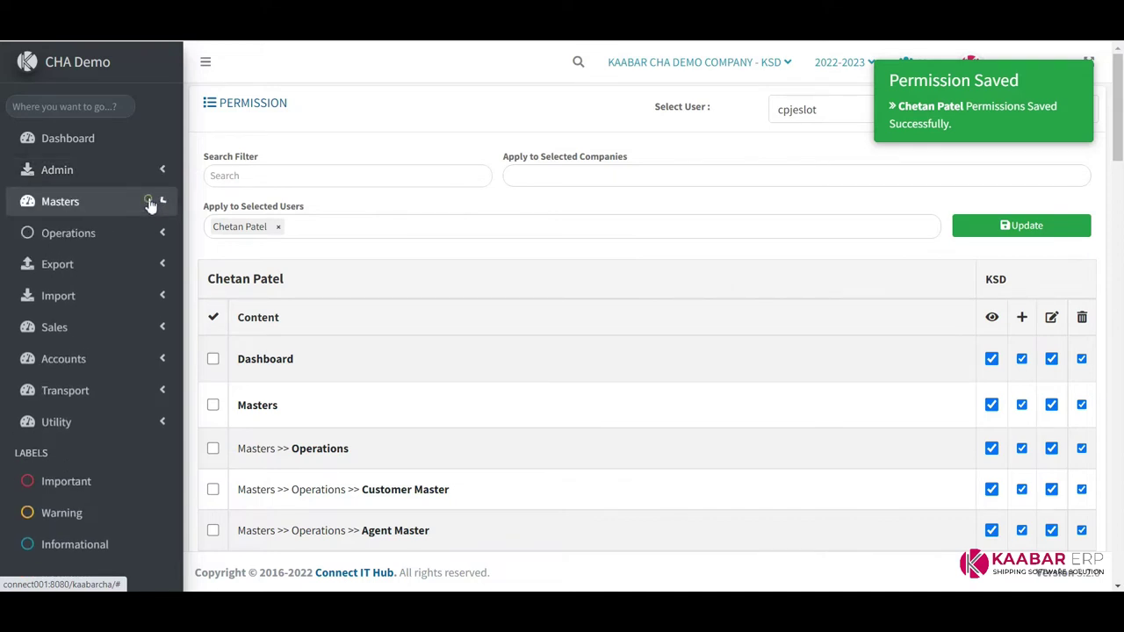
left_click(142, 232)
left_click(110, 267)
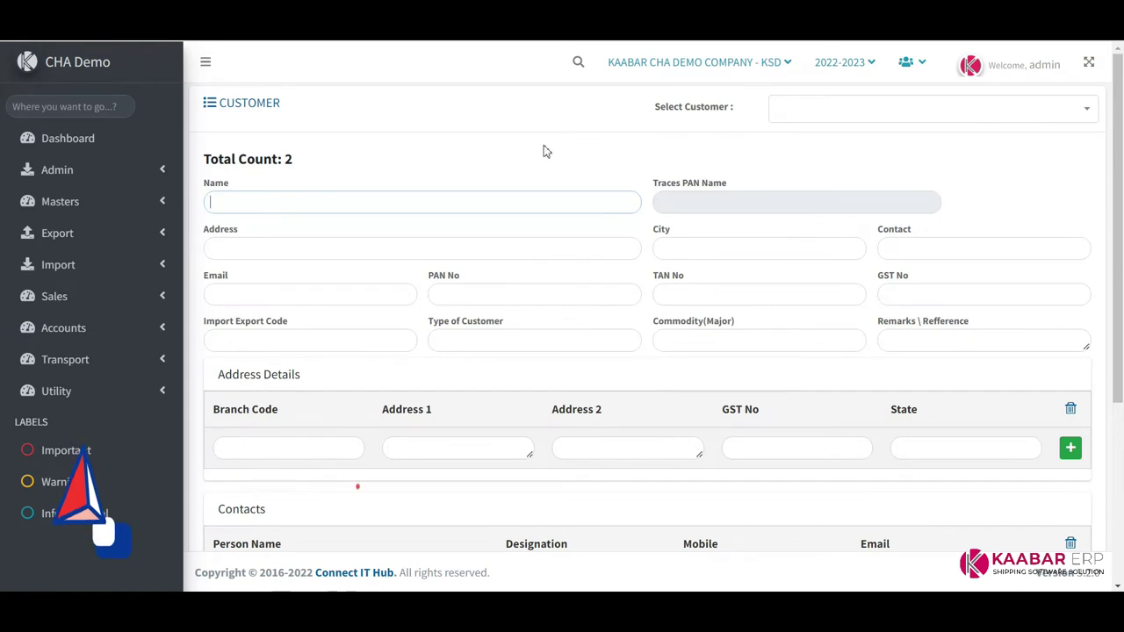
Load the existing customer's details and scroll down to its documents
scroll(547, 275, "down", 3)
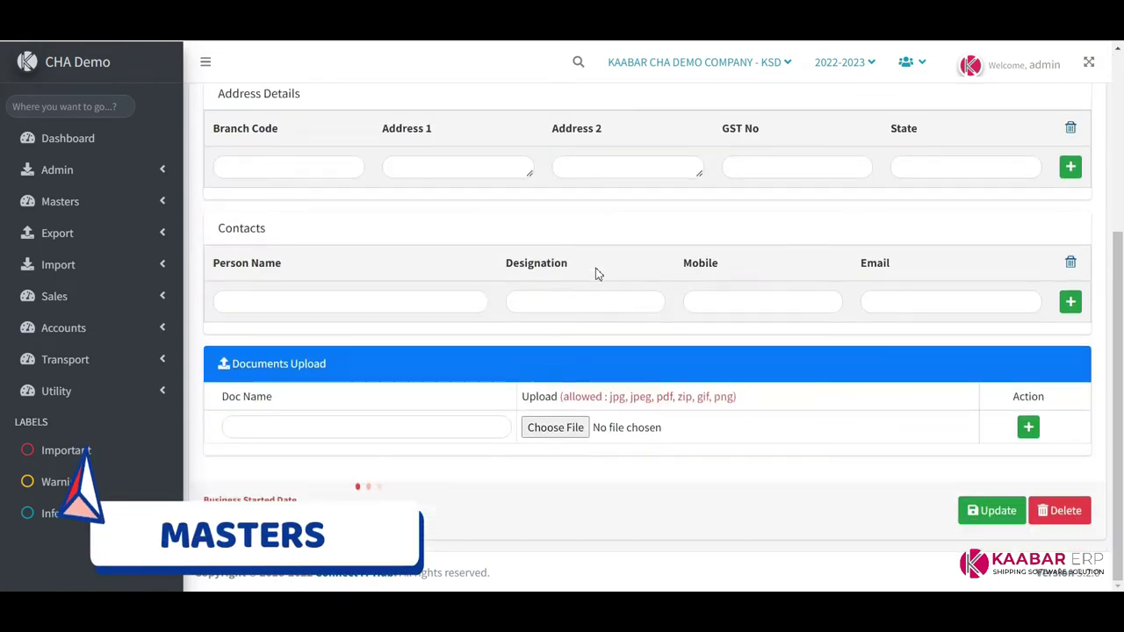
scroll(595, 274, "up", 3)
left_click(807, 112)
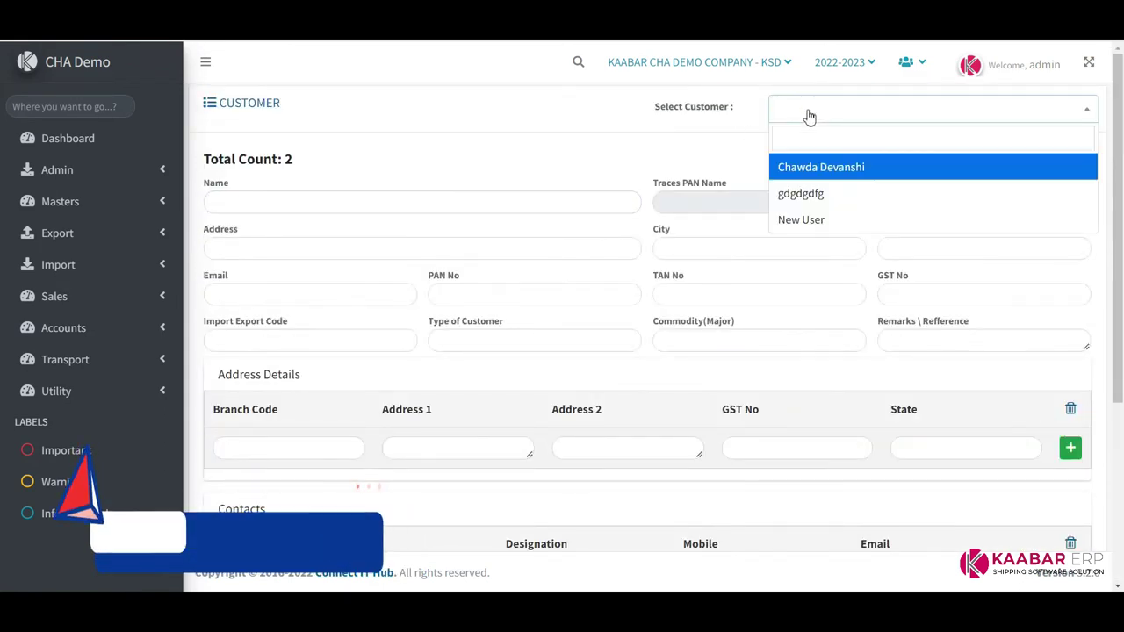
left_click(831, 166)
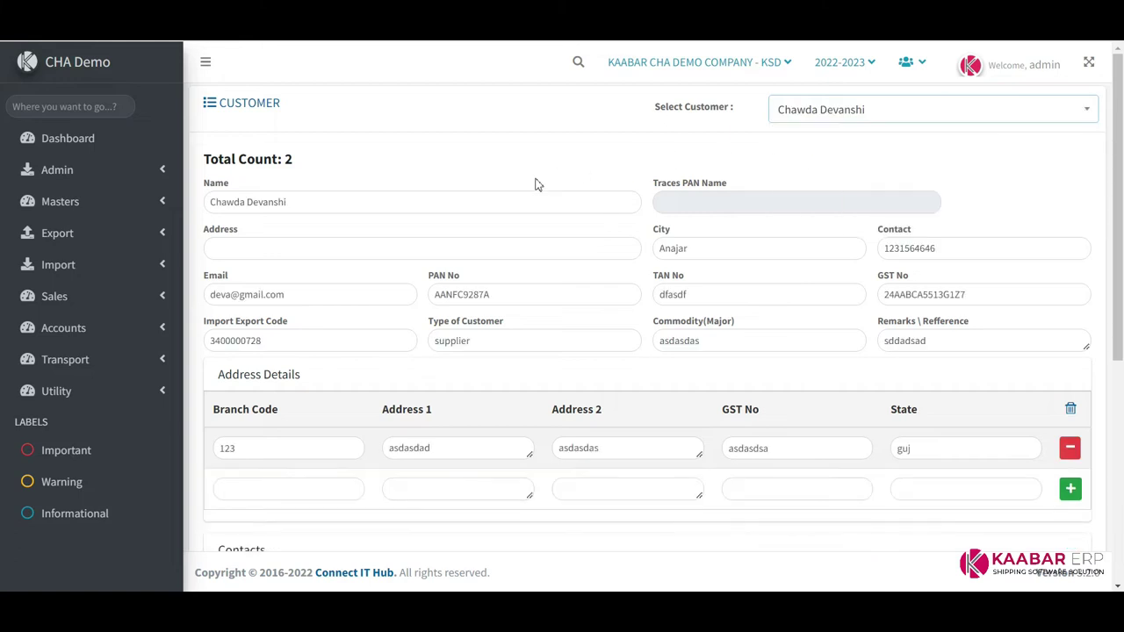
scroll(527, 186, "down", 2)
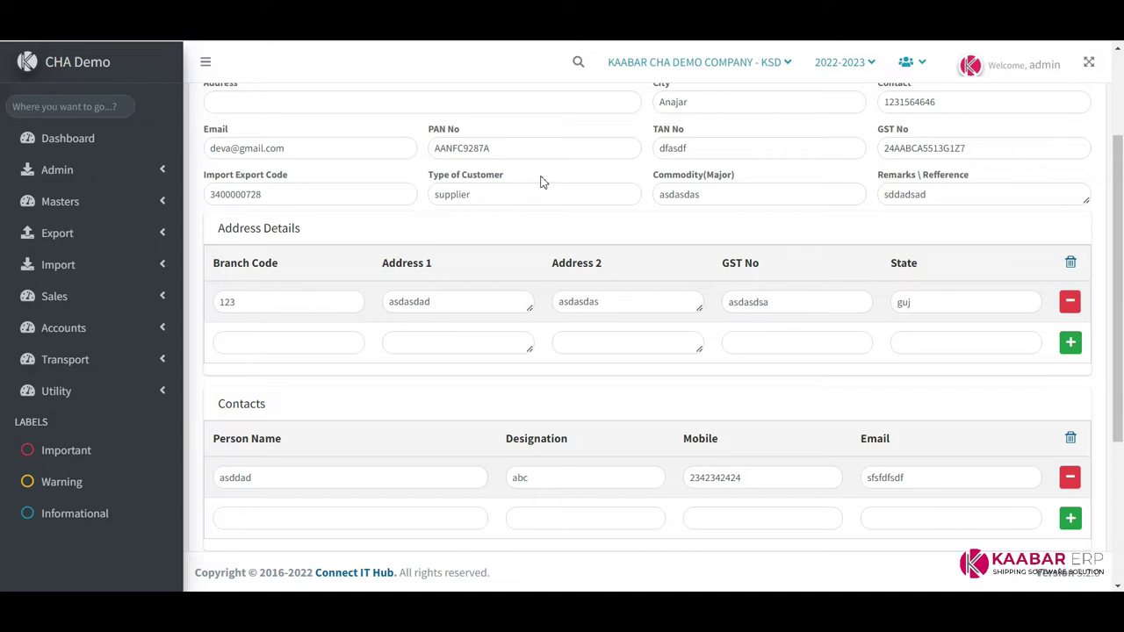
scroll(541, 182, "down", 3)
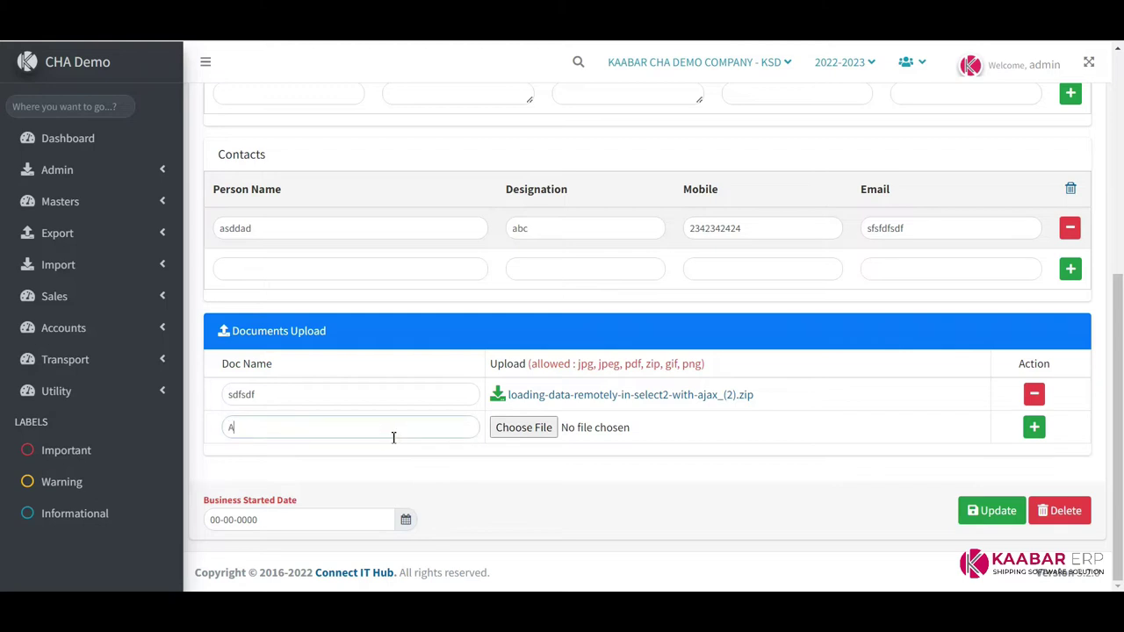
Attach FORM GST RFD - 11.pdf as document AAAA and save the customer
left_click(523, 428)
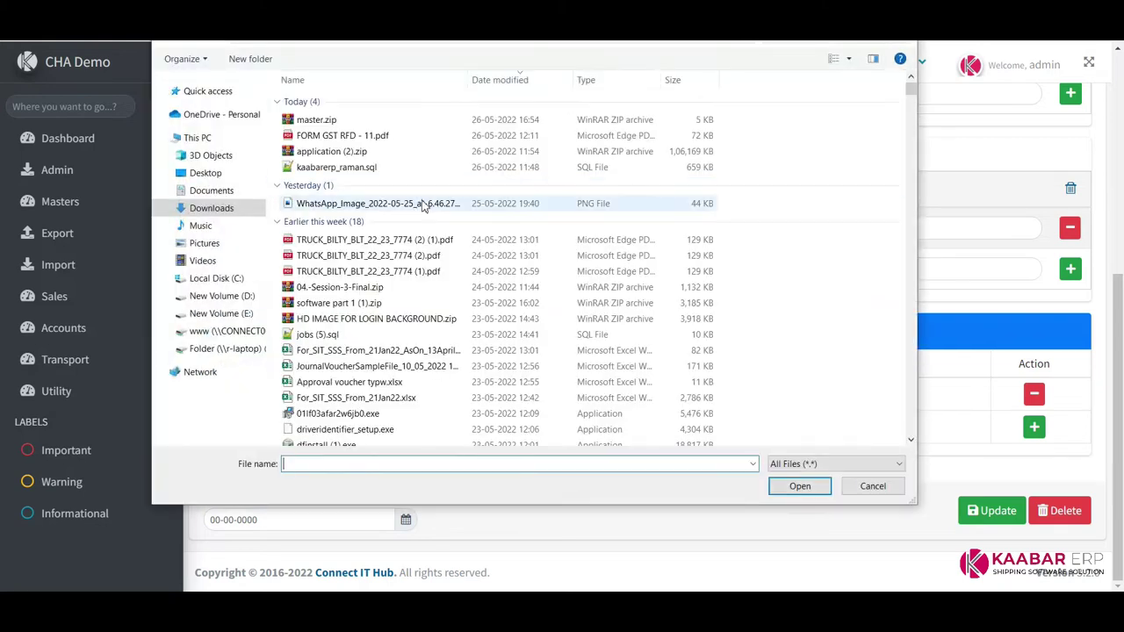
double_click(342, 136)
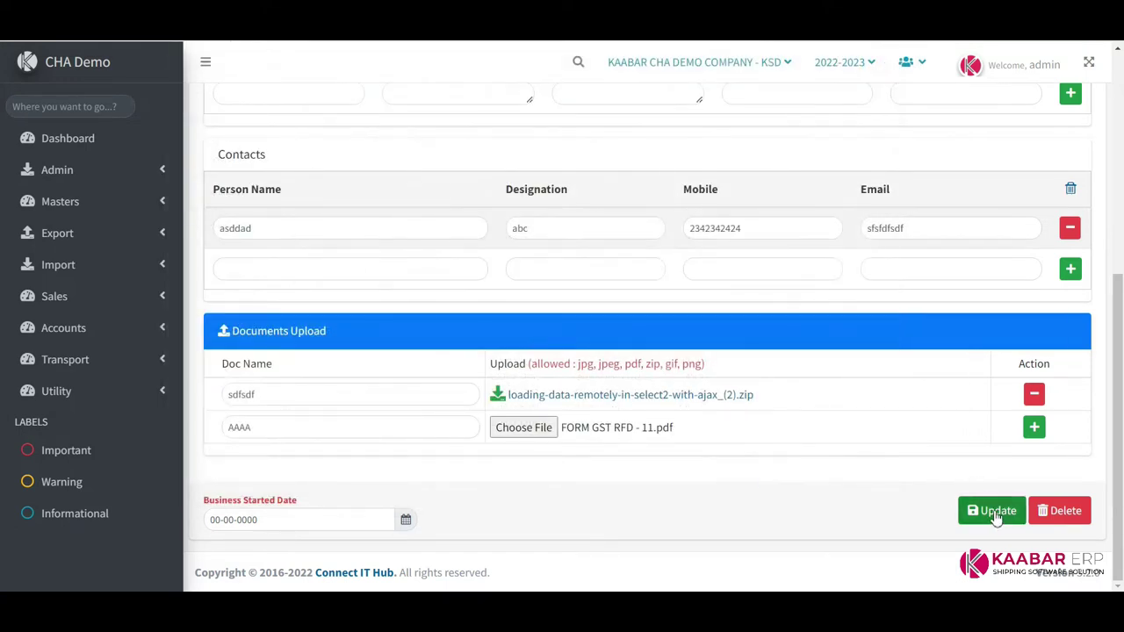
left_click(995, 519)
left_click(566, 401)
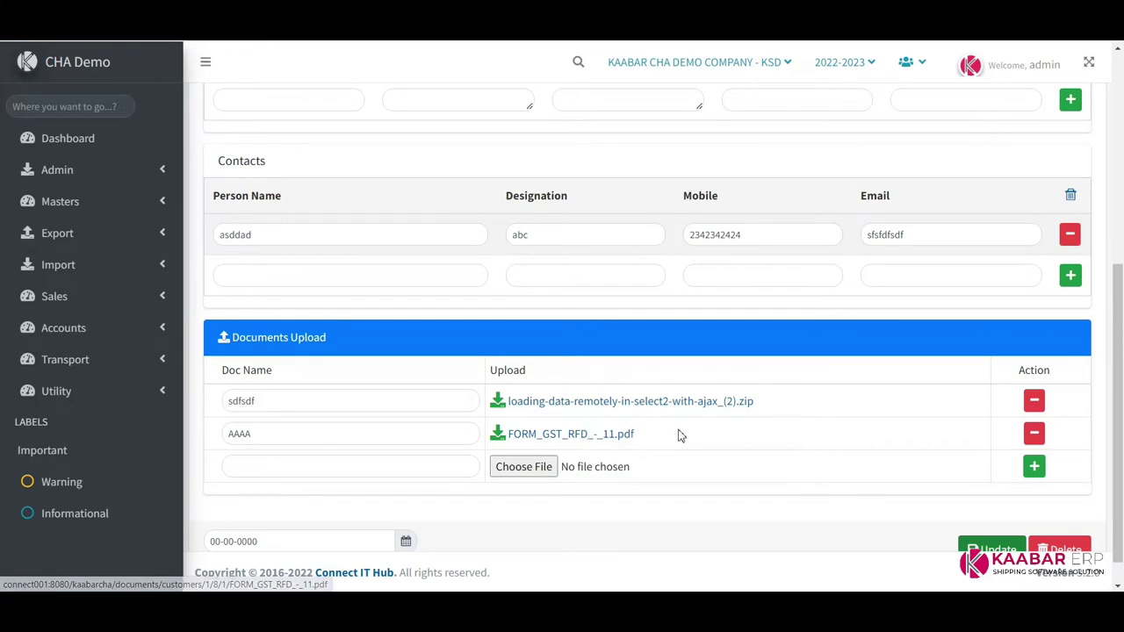
left_click(136, 202)
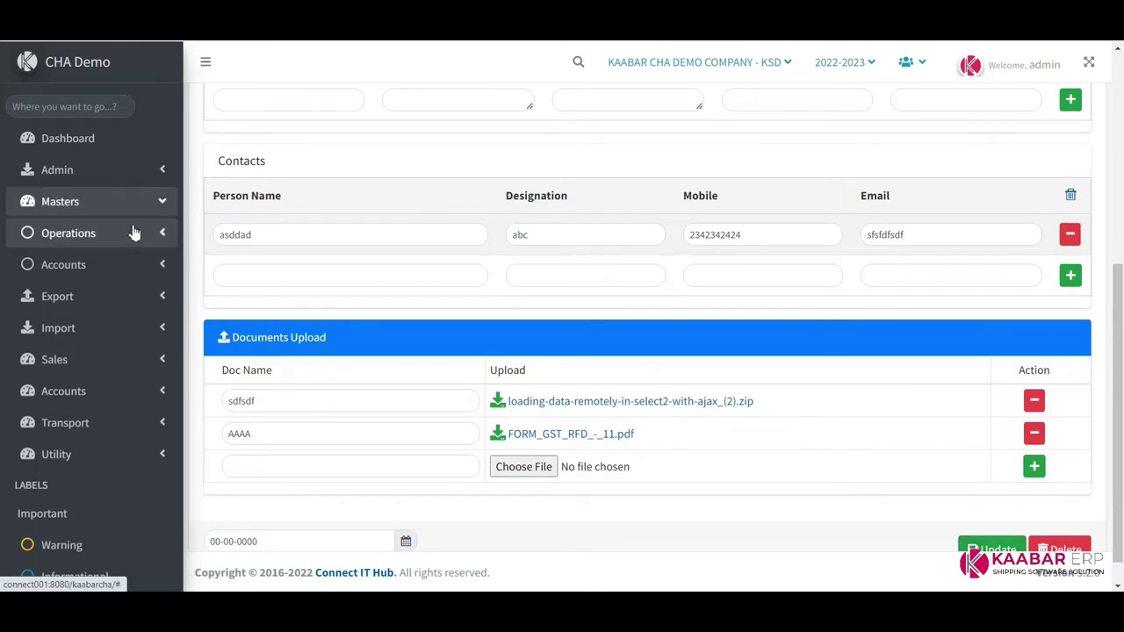
left_click(162, 233)
left_click(99, 305)
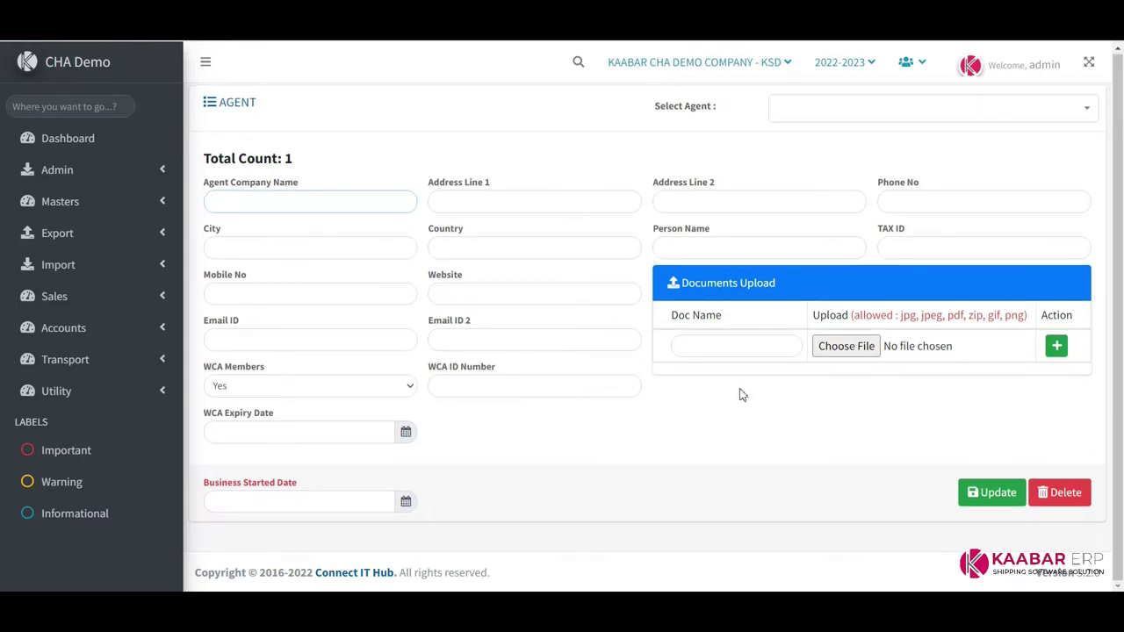
Pick the existing agent in Select Agent to load its details
left_click(837, 108)
left_click(828, 195)
left_click(835, 110)
left_click(803, 165)
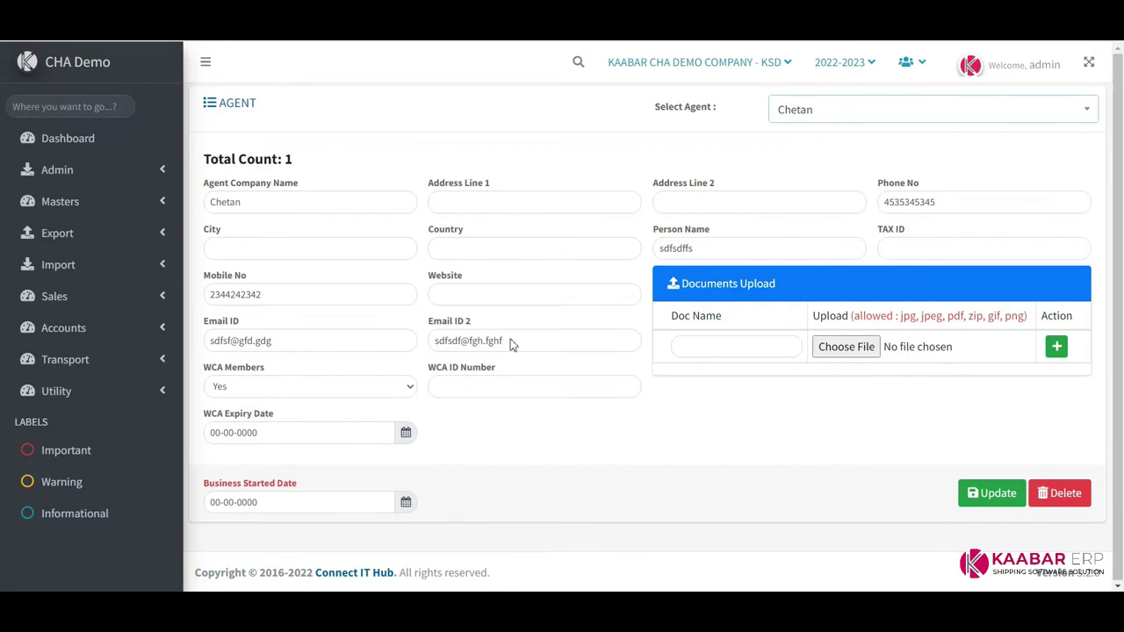
left_click(133, 201)
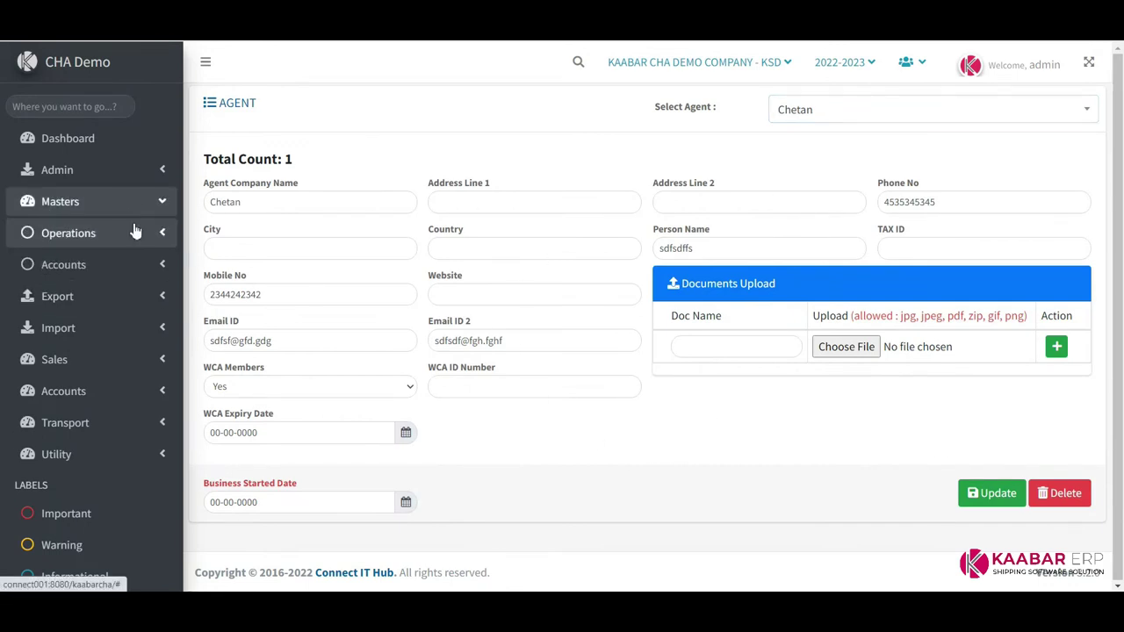
left_click(134, 231)
left_click(111, 329)
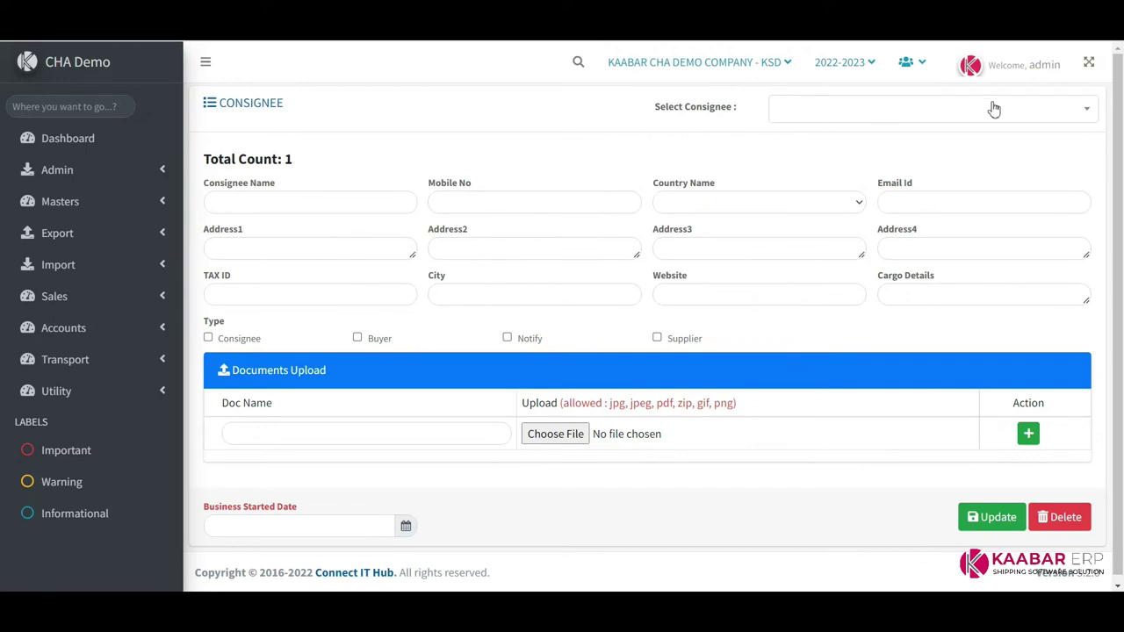
View the Esindus S.A.U consignee, then clear the form for a new consignee
left_click(994, 109)
left_click(845, 169)
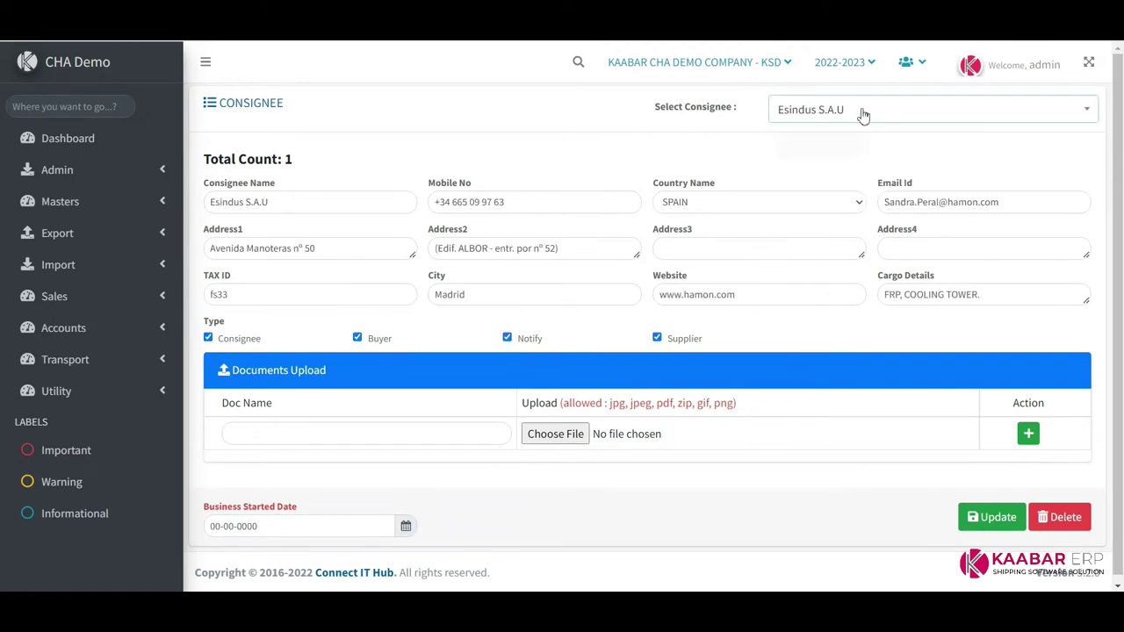
left_click(863, 112)
left_click(831, 192)
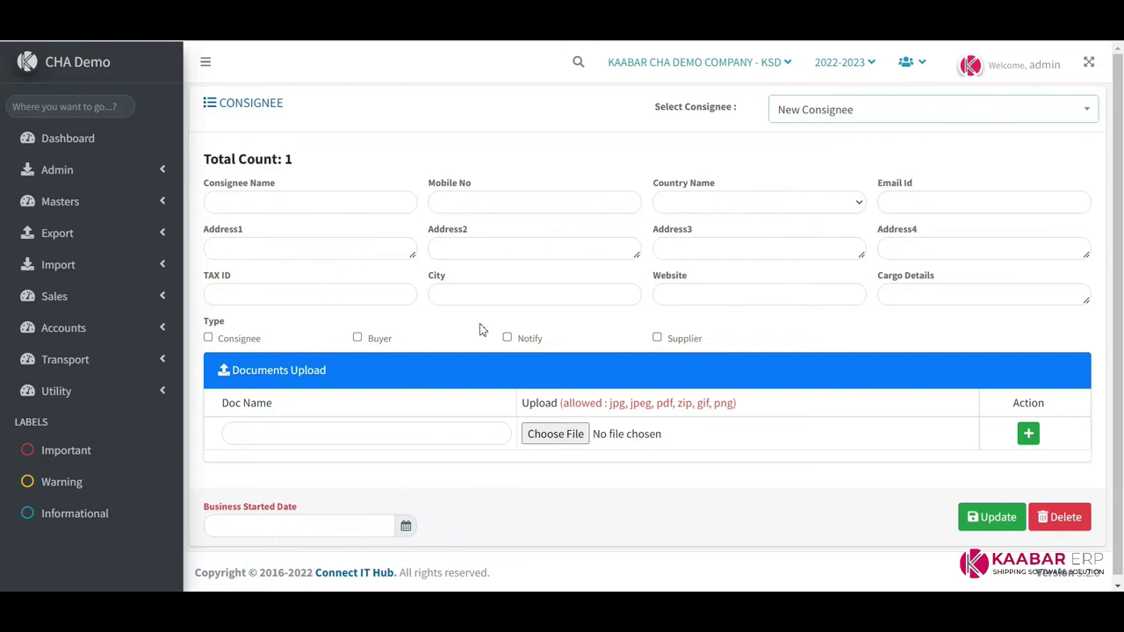
left_click(264, 431)
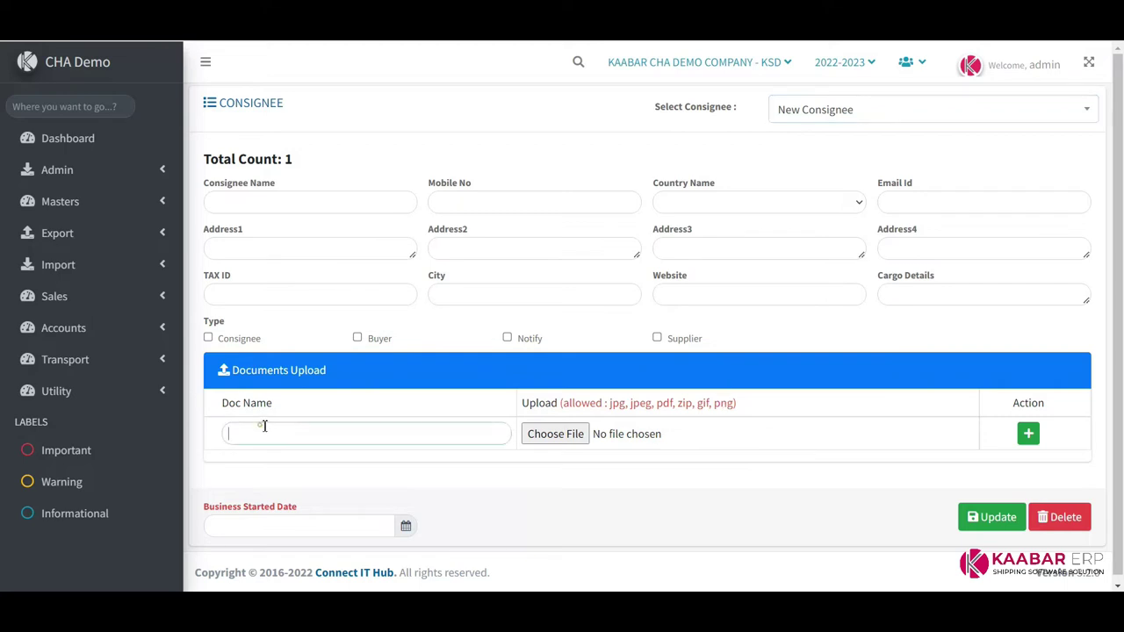
Go to the Vendor master page under Masters > Operations
left_click(140, 205)
left_click(135, 234)
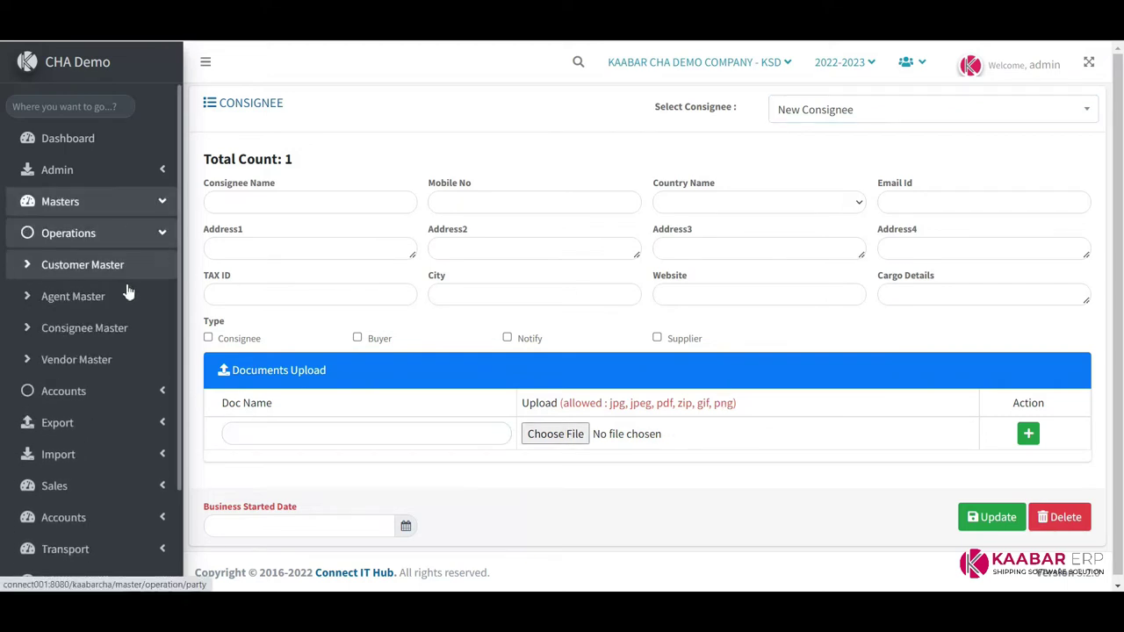
left_click(103, 364)
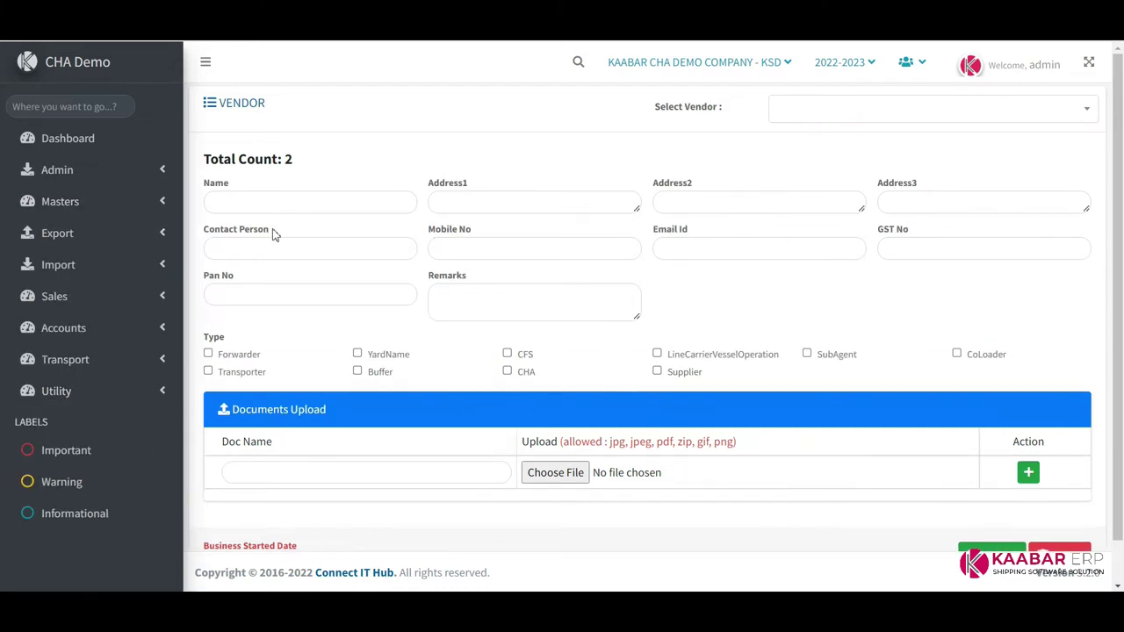
Step through the blank vendor form's Name and Address fields
left_click(258, 202)
left_click(540, 201)
key("Tab")
key("Tab")
key("Tab")
key("Tab")
key("Tab")
key("Tab")
scroll(413, 431, "down", 1)
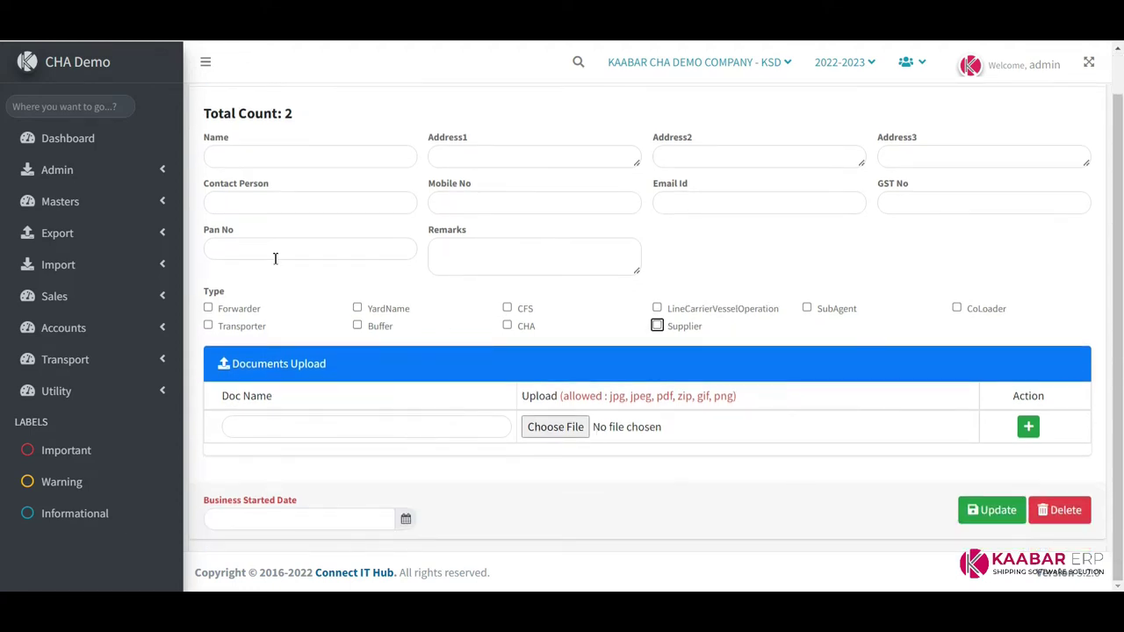
Expand Masters > Operations and then Masters > Accounts in the sidebar
left_click(105, 201)
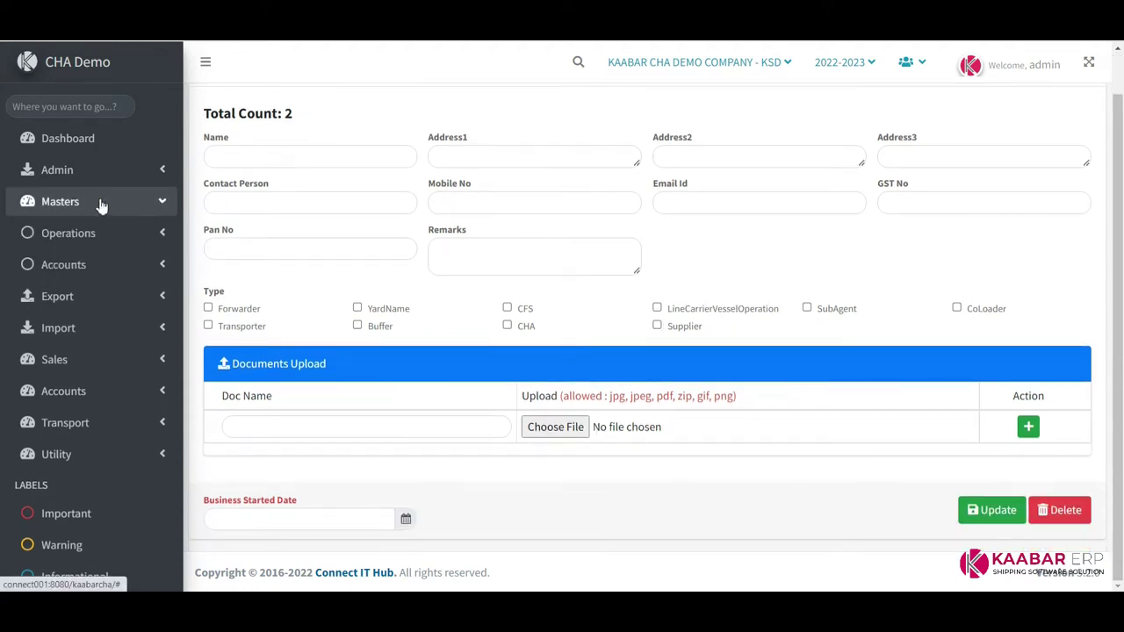
left_click(132, 234)
left_click(129, 389)
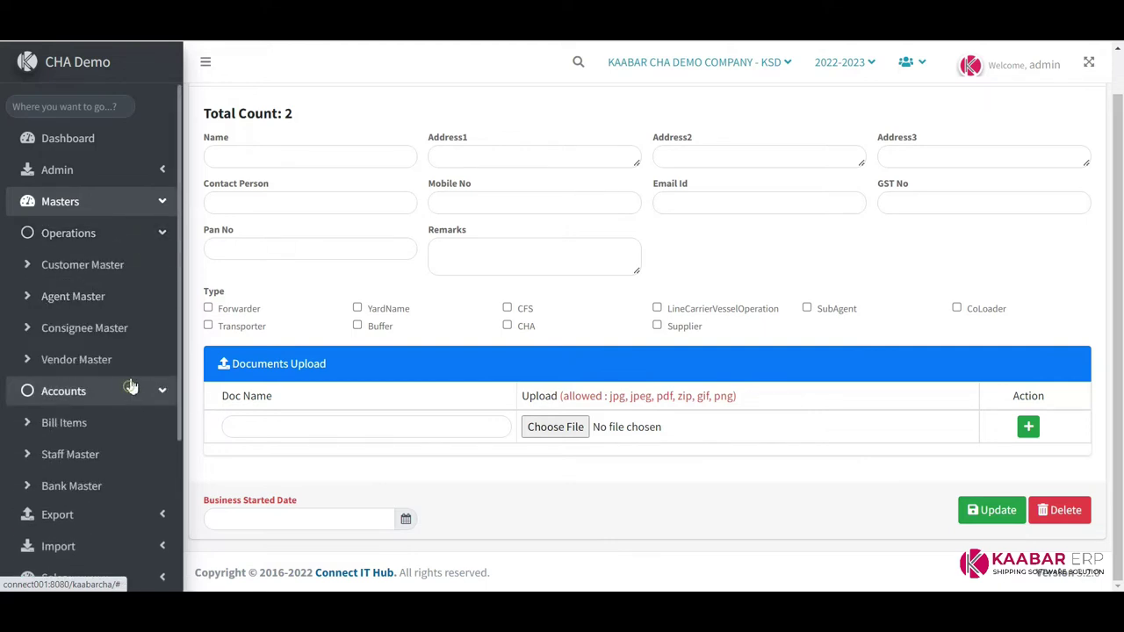
Open Bill Items and go through its name, type, CGST, SGST, IGST and SAC/HSN fields
left_click(72, 426)
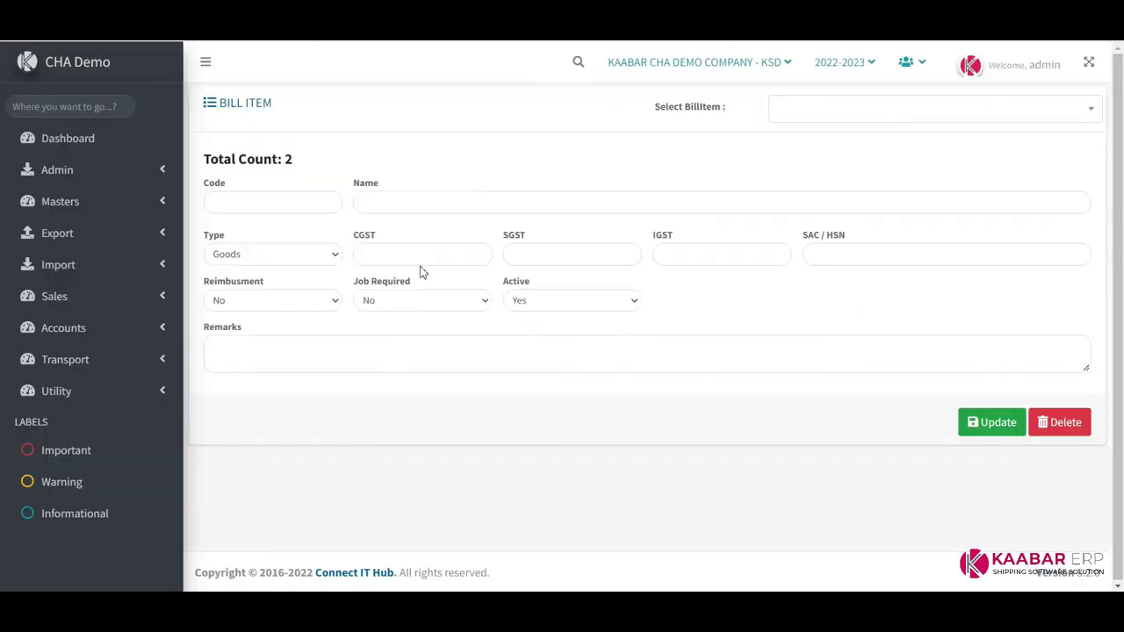
left_click(429, 203)
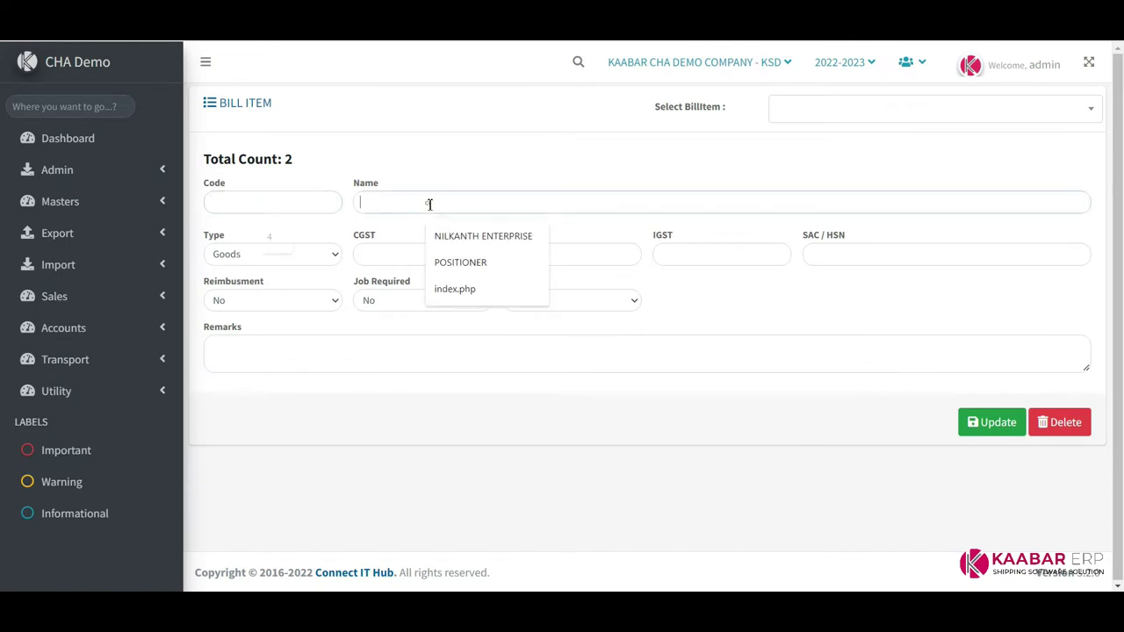
left_click(301, 256)
left_click(306, 255)
left_click(405, 253)
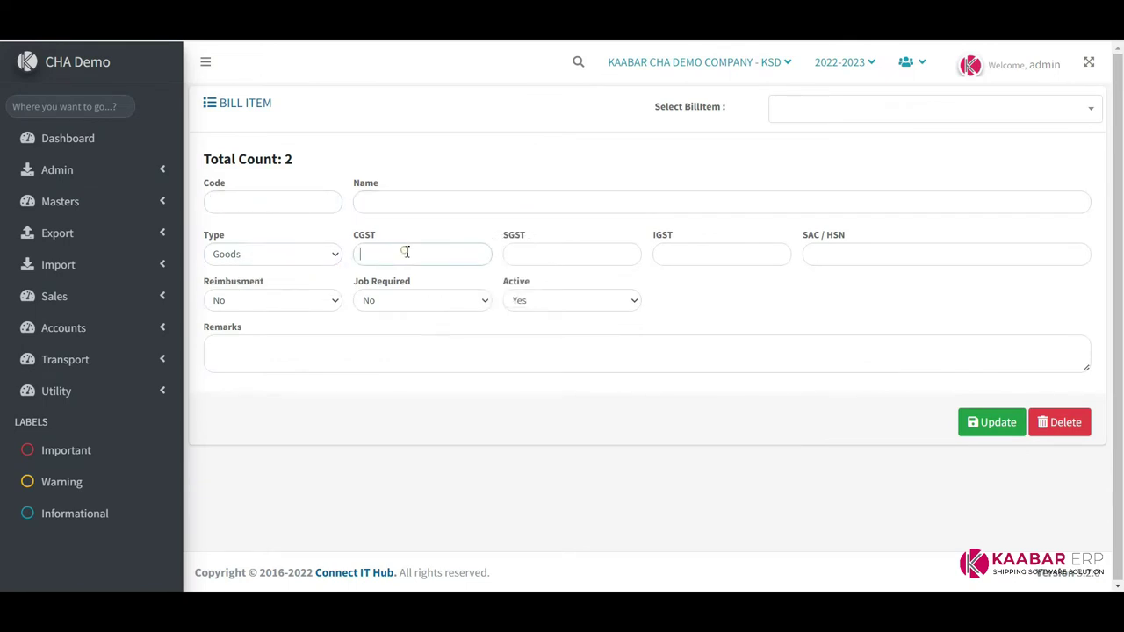
left_click(529, 252)
left_click(753, 250)
left_click(875, 253)
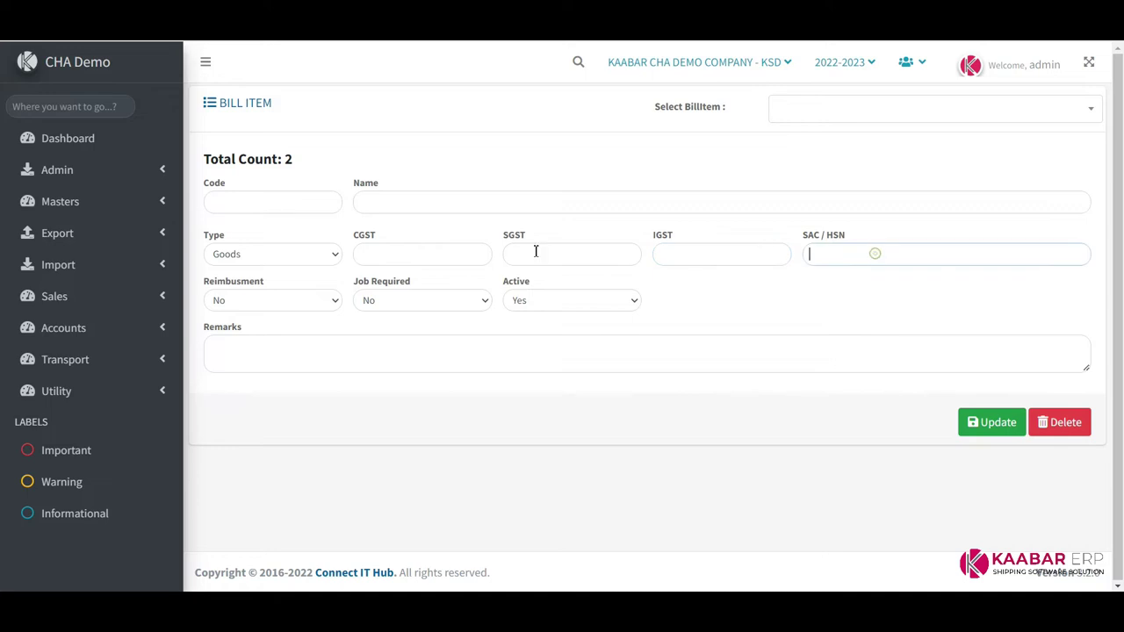
Check the reimbursement, job required and active choices, keeping the bill item active
left_click(270, 301)
left_click(274, 299)
left_click(411, 298)
left_click(414, 296)
left_click(520, 301)
left_click(520, 301)
left_click(274, 343)
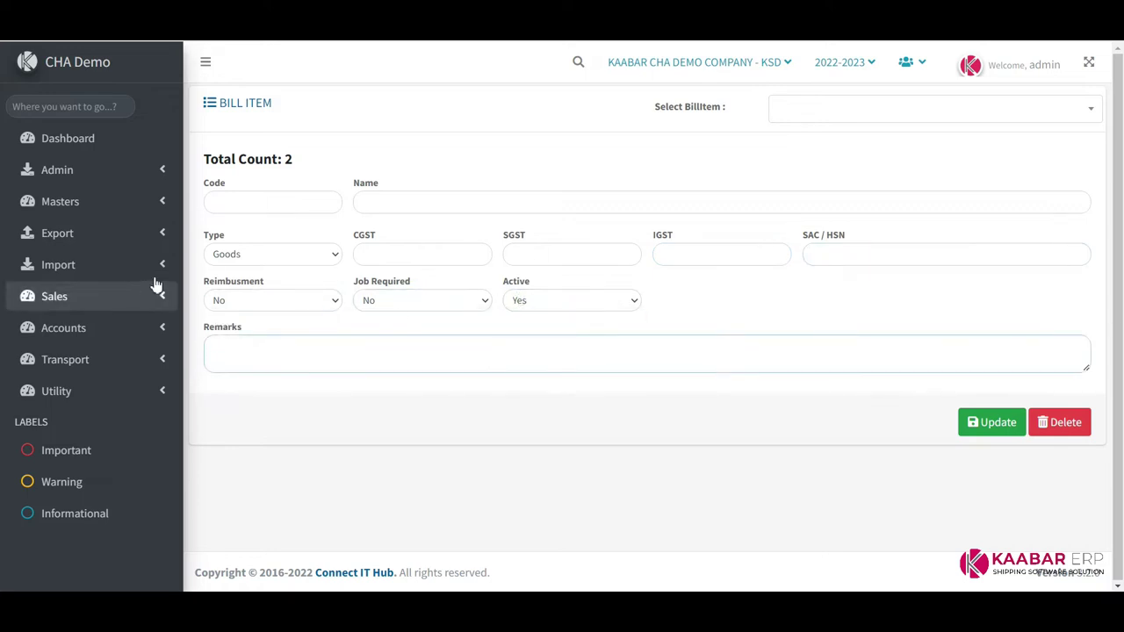
Open the Staff master via Export > Masters > Accounts
left_click(147, 226)
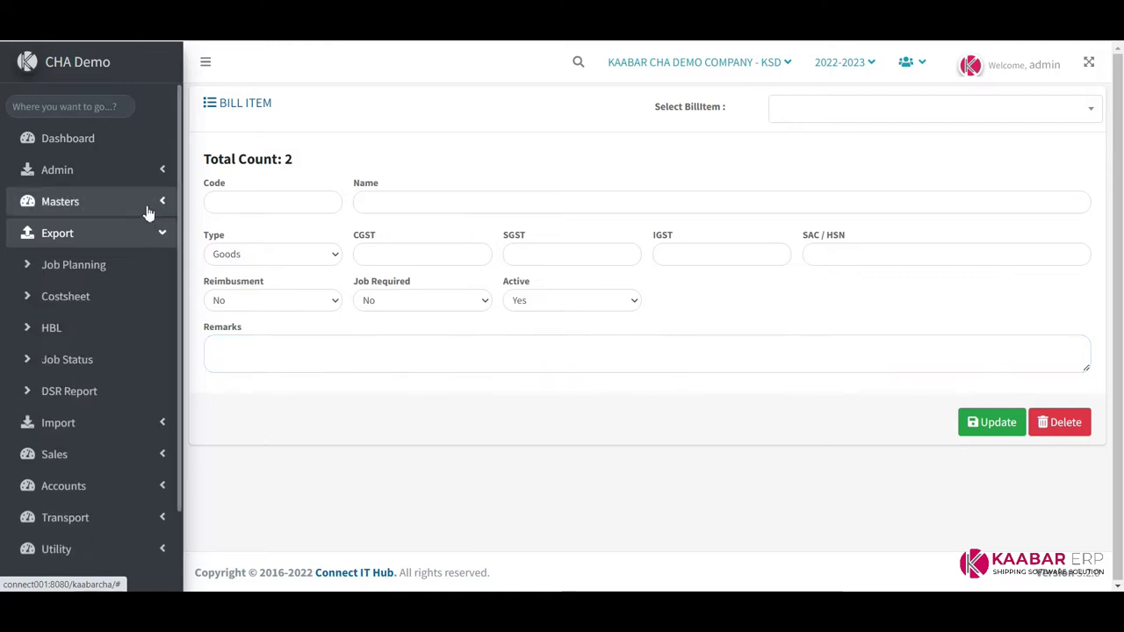
left_click(146, 209)
left_click(136, 271)
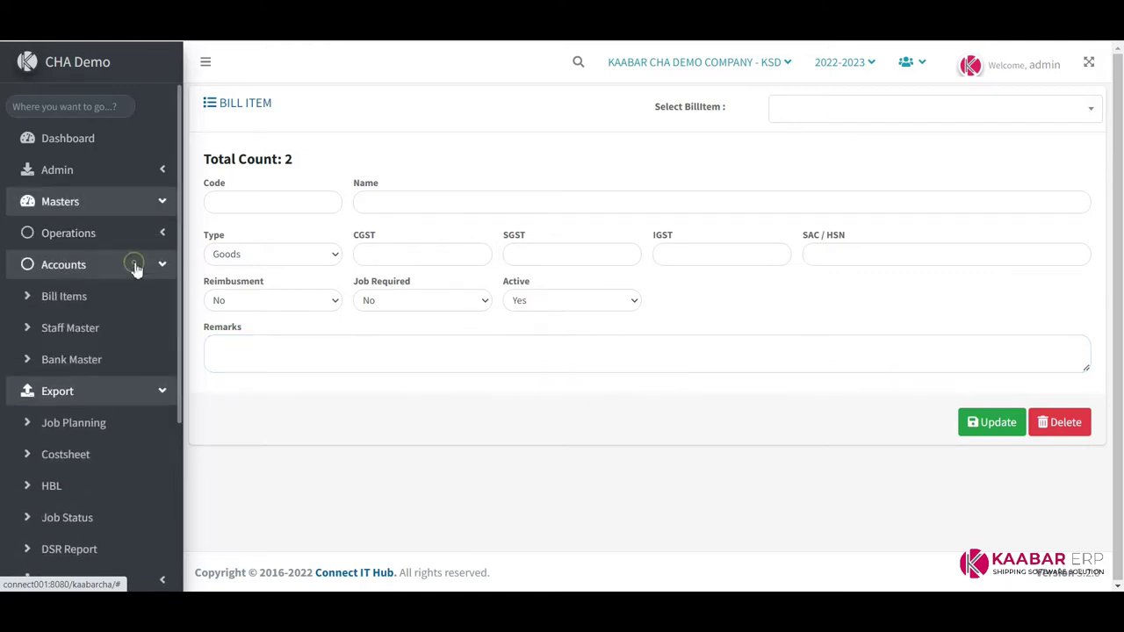
left_click(90, 330)
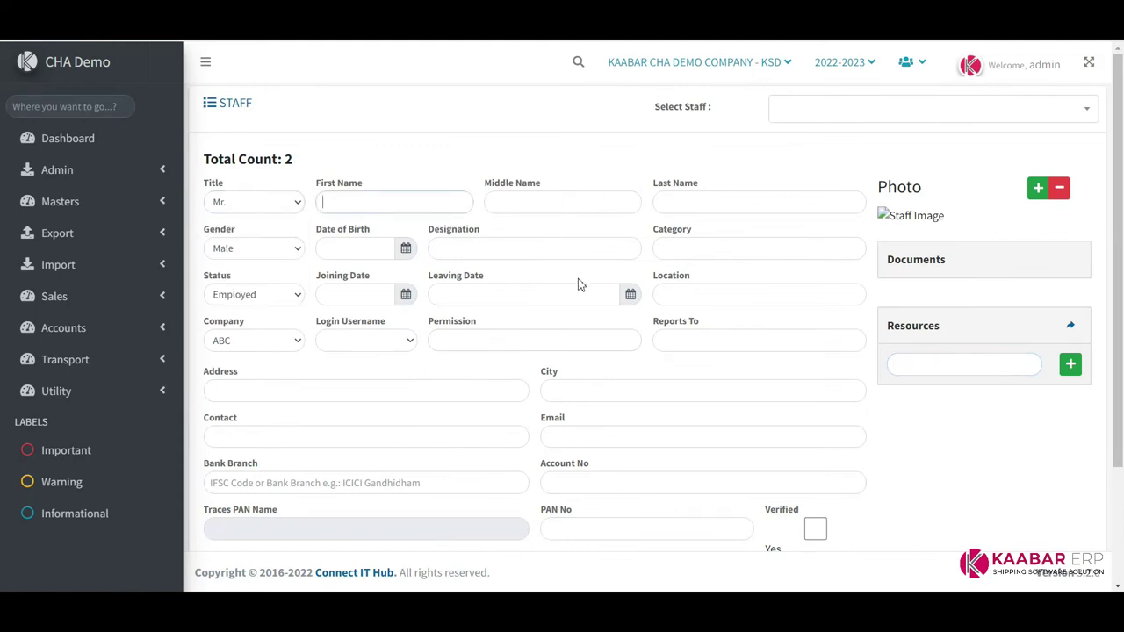
Load an existing staff member's record from the Select Staff list
left_click(861, 116)
key("Down")
key("Return")
left_click(870, 118)
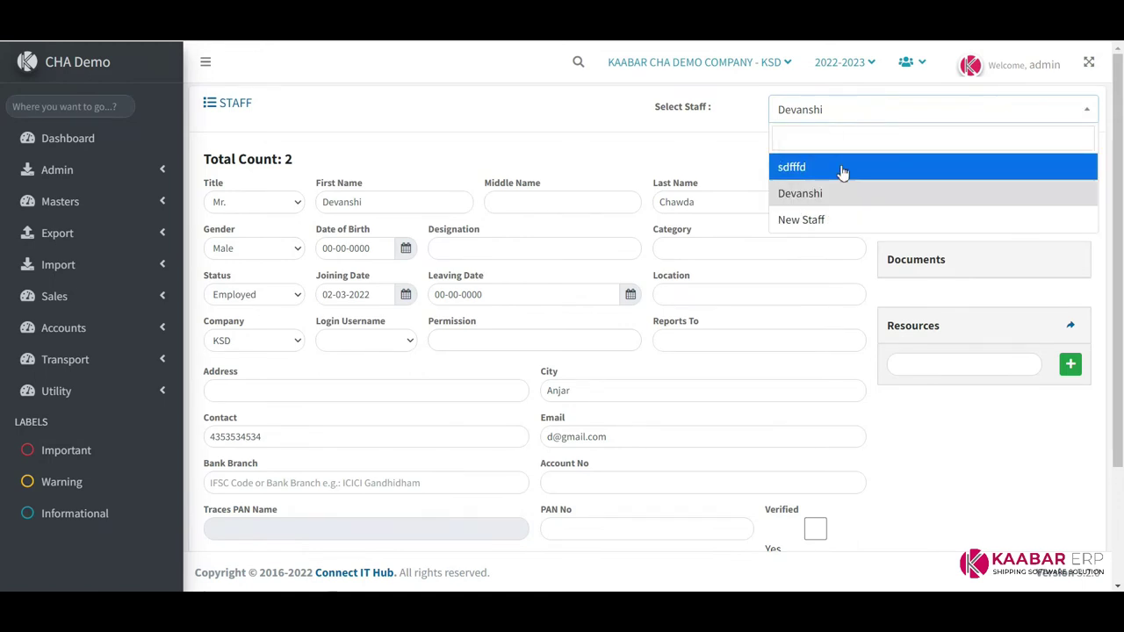
left_click(843, 168)
Assign the staff member a login username and keep company KSD
left_click(411, 209)
key("Tab")
key("Tab")
key("Tab")
key("Tab")
key("Tab")
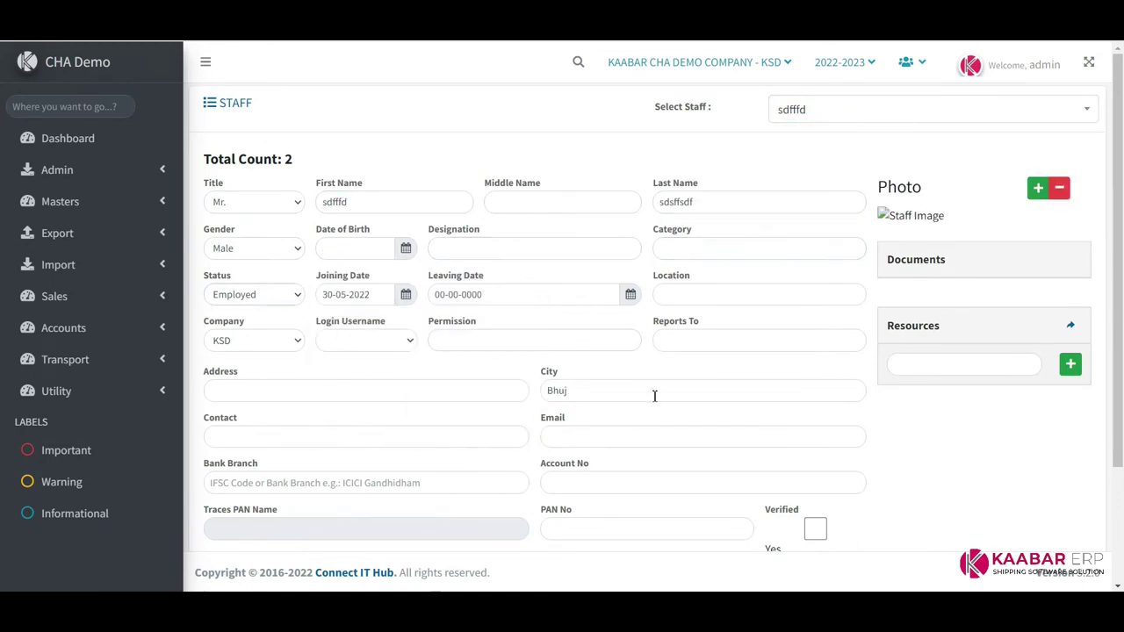
key("Tab")
key("Tab")
key("Tab")
left_click(408, 343)
left_click(385, 388)
left_click(262, 345)
left_click(260, 374)
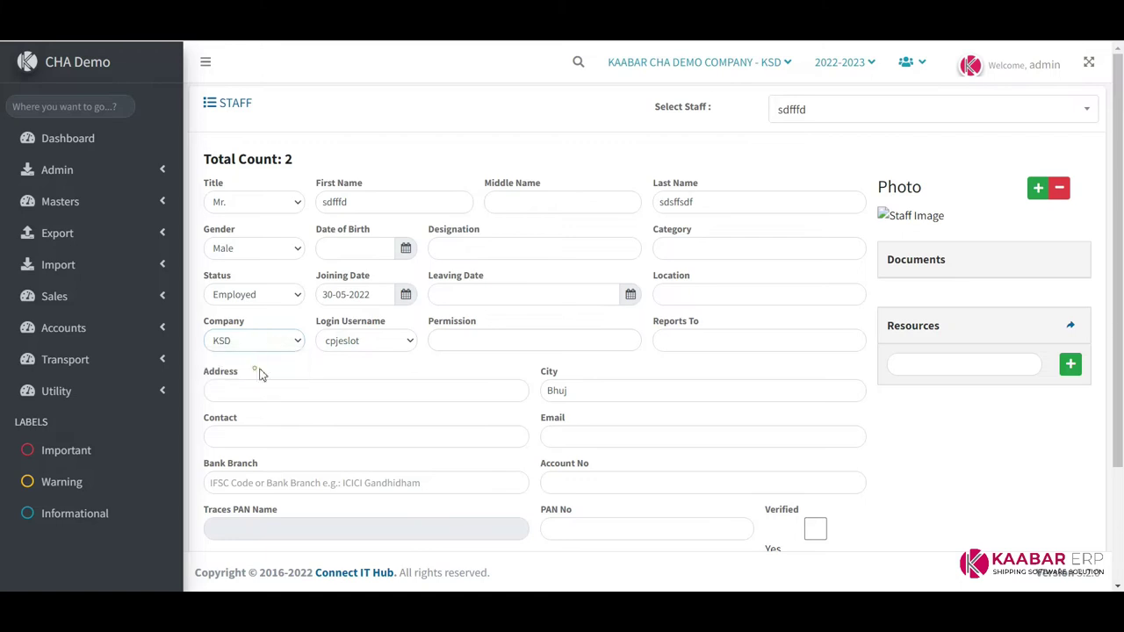
scroll(675, 351, "down", 3)
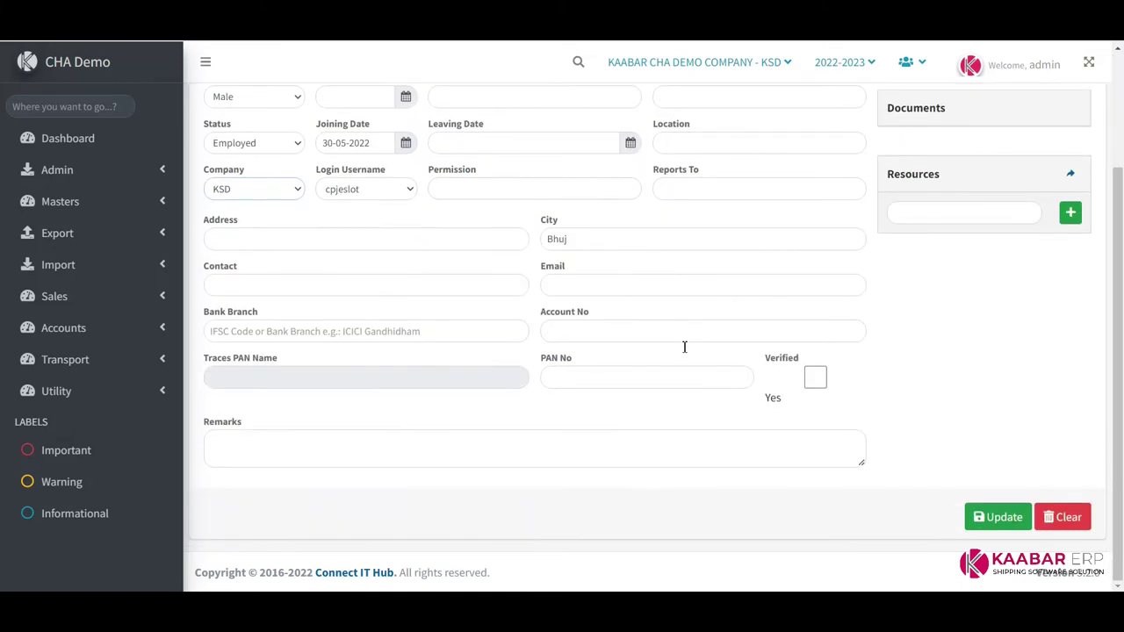
left_click(132, 204)
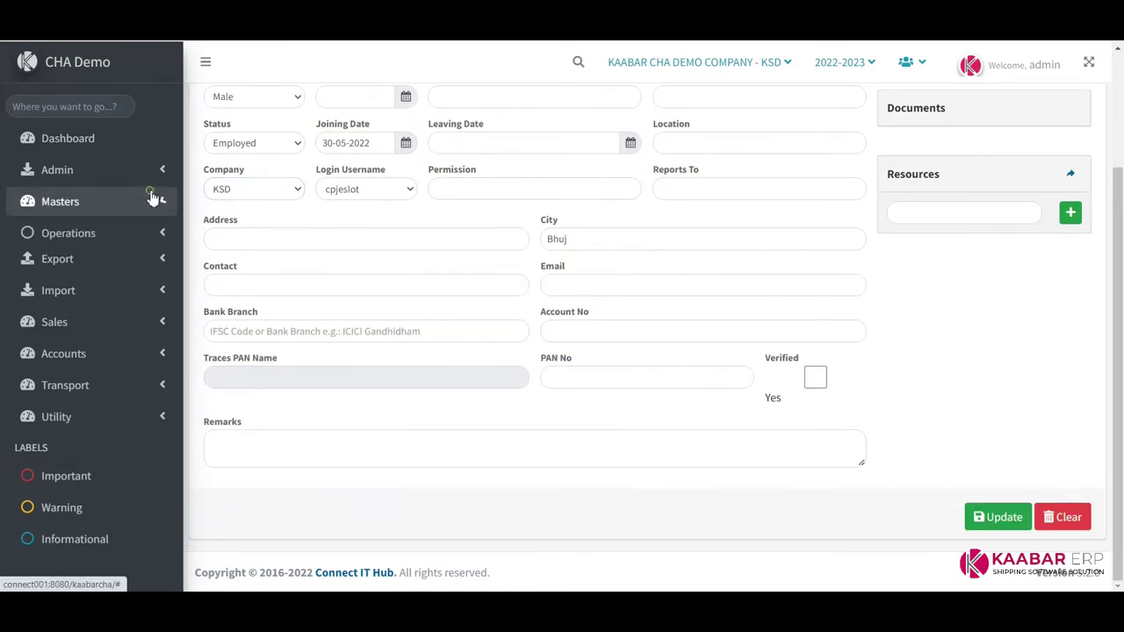
left_click(157, 264)
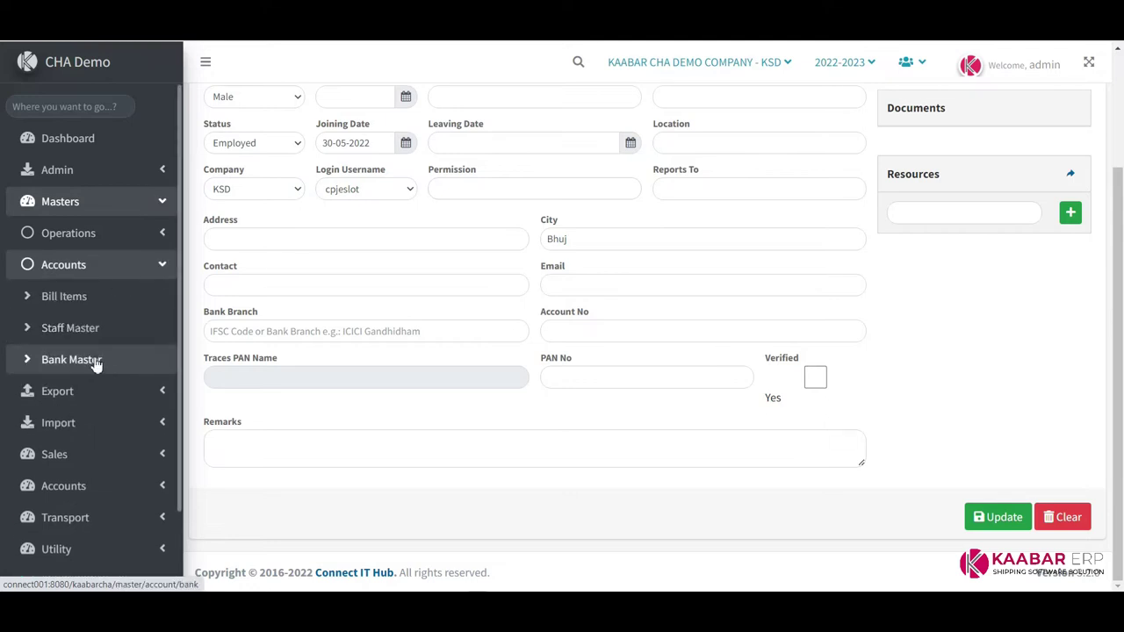
Browse Bank master entries, ending on ABHYUDAYA CO-OP BANK LTD. (Id 2)
left_click(92, 360)
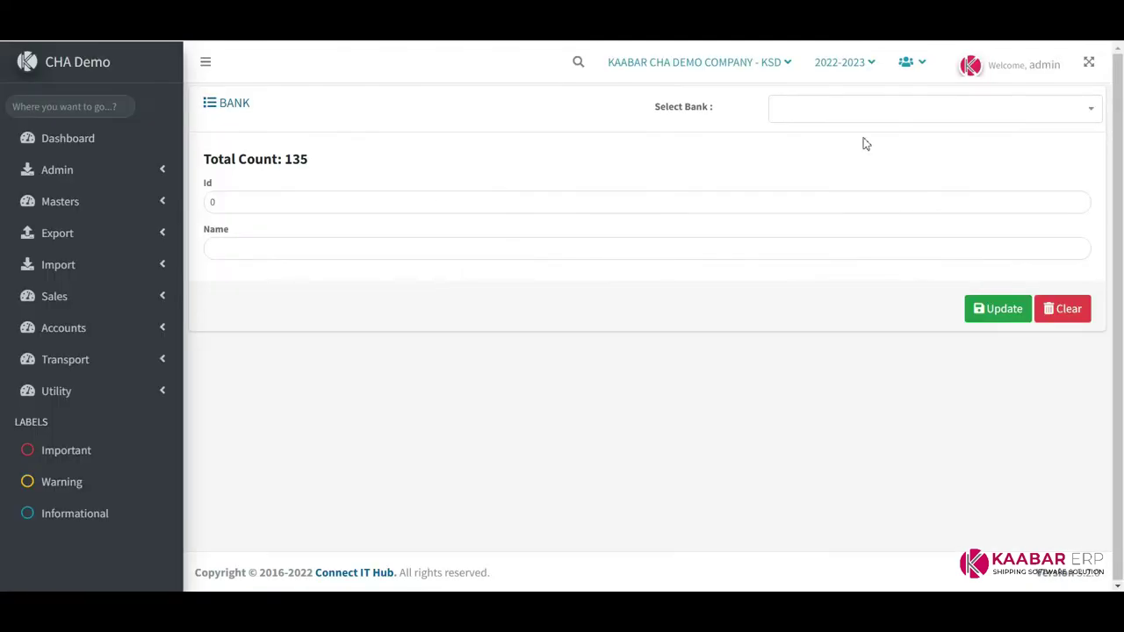
left_click(845, 118)
scroll(861, 229, "down", 2)
left_click(859, 234)
left_click(889, 120)
left_click(876, 258)
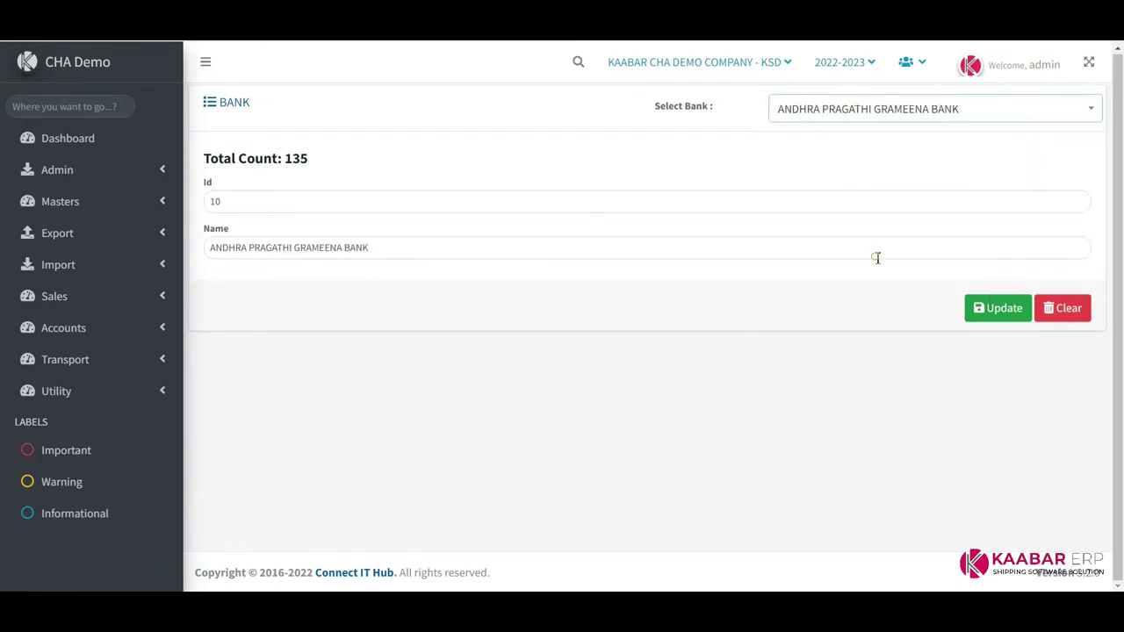
left_click(862, 112)
scroll(865, 220, "up", 5)
left_click(856, 192)
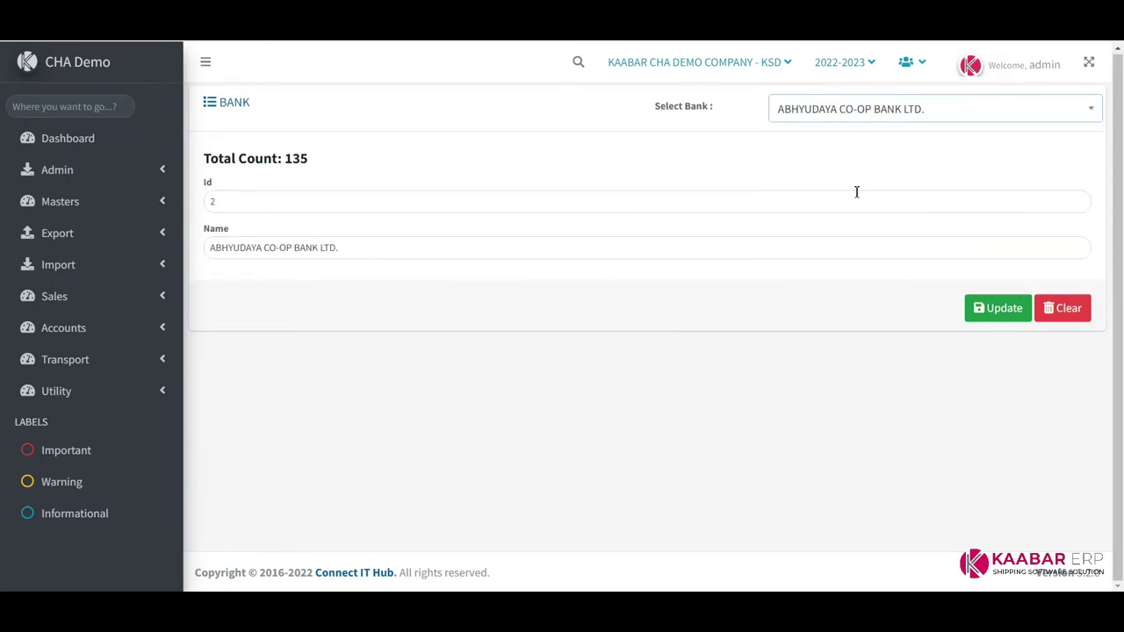
left_click(136, 236)
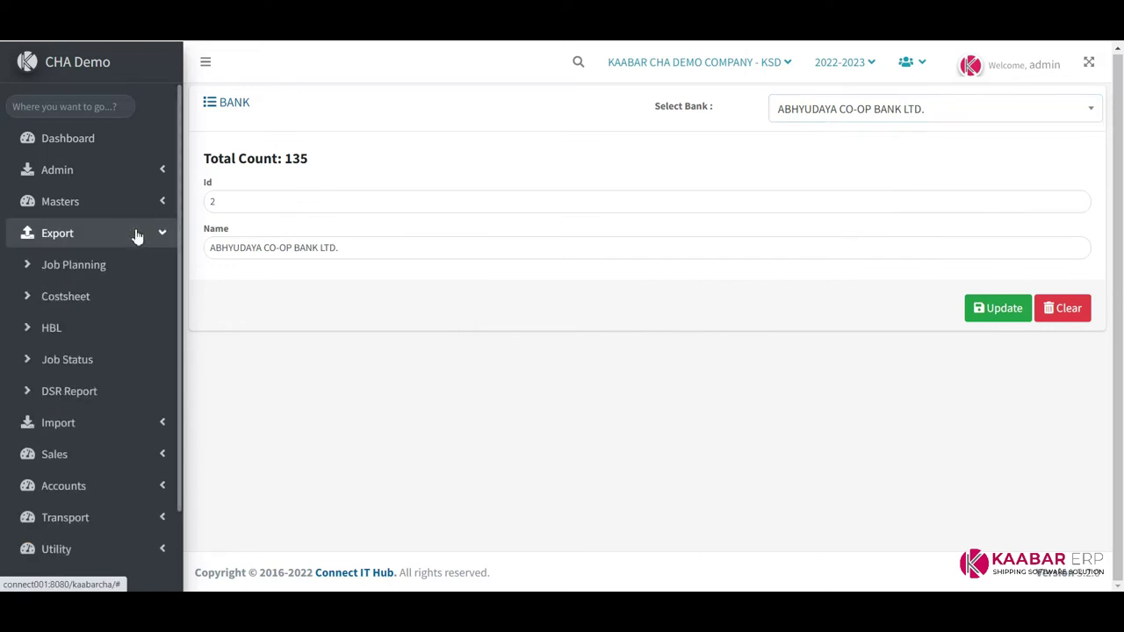
Open Export Job Planning and view jobs EXP/0006, 0004, 0007 and 0002/22-23
left_click(95, 266)
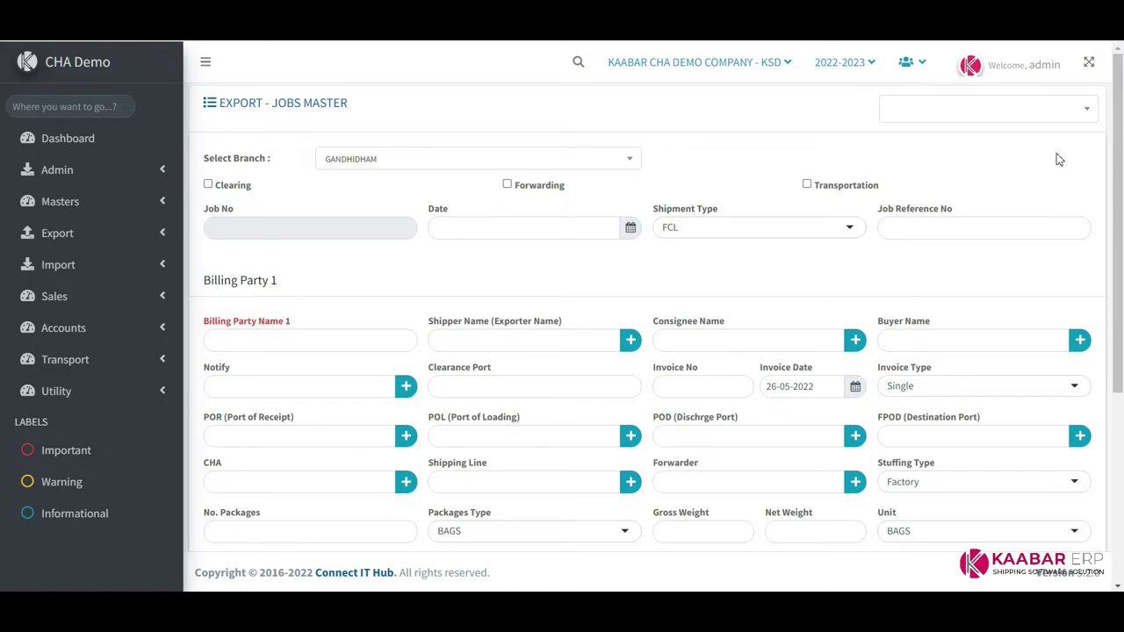
left_click(977, 110)
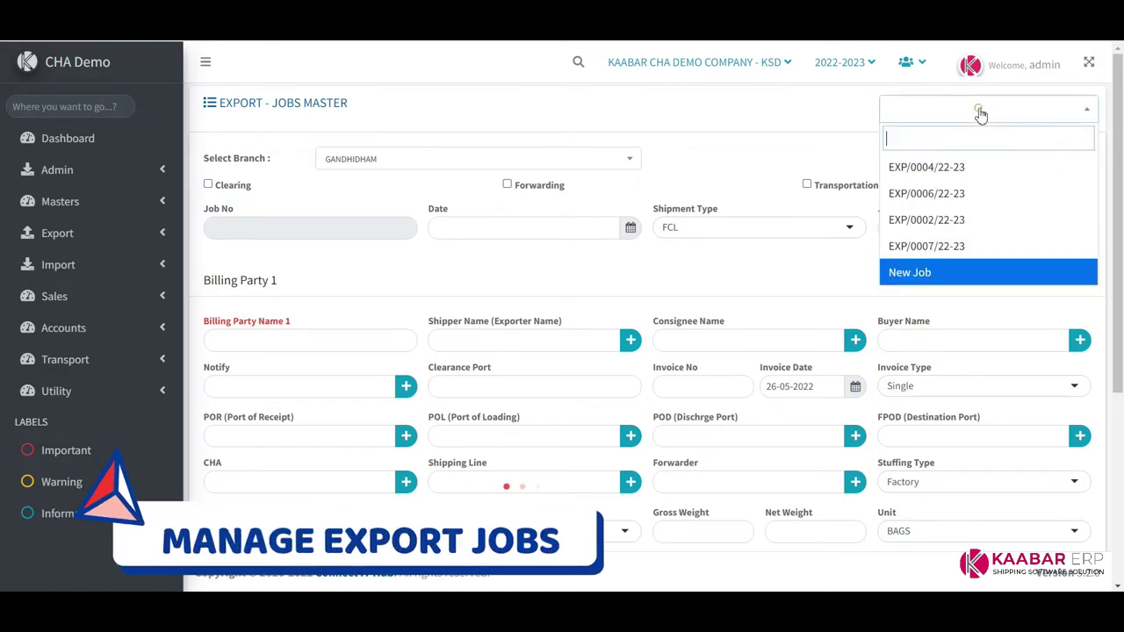
left_click(957, 195)
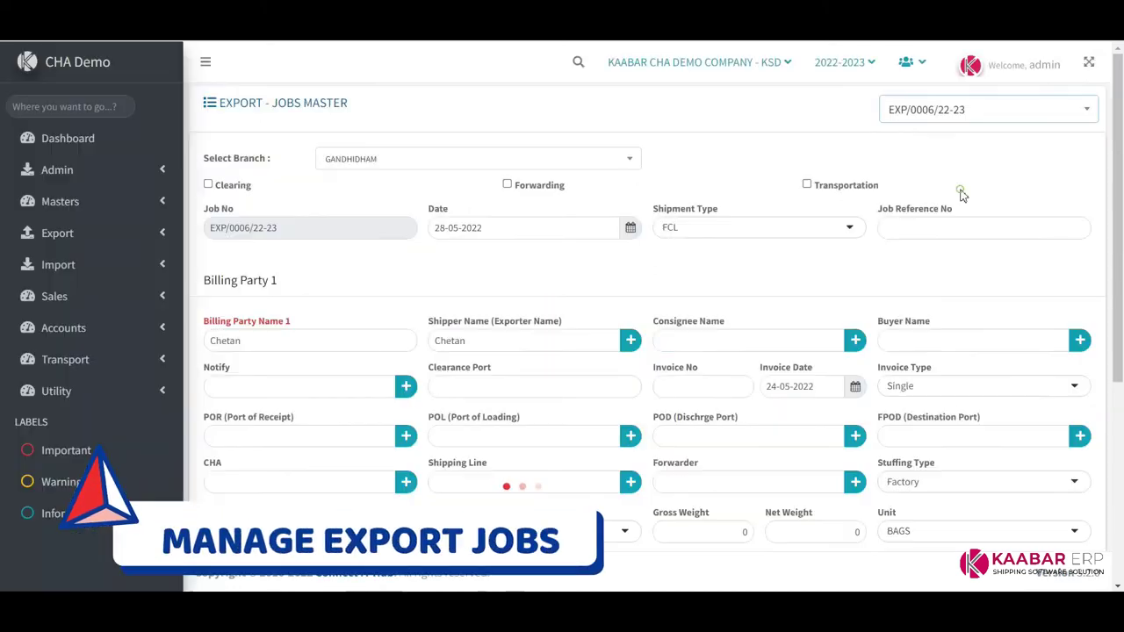
left_click(961, 111)
left_click(954, 168)
left_click(961, 107)
left_click(955, 247)
left_click(966, 110)
left_click(961, 219)
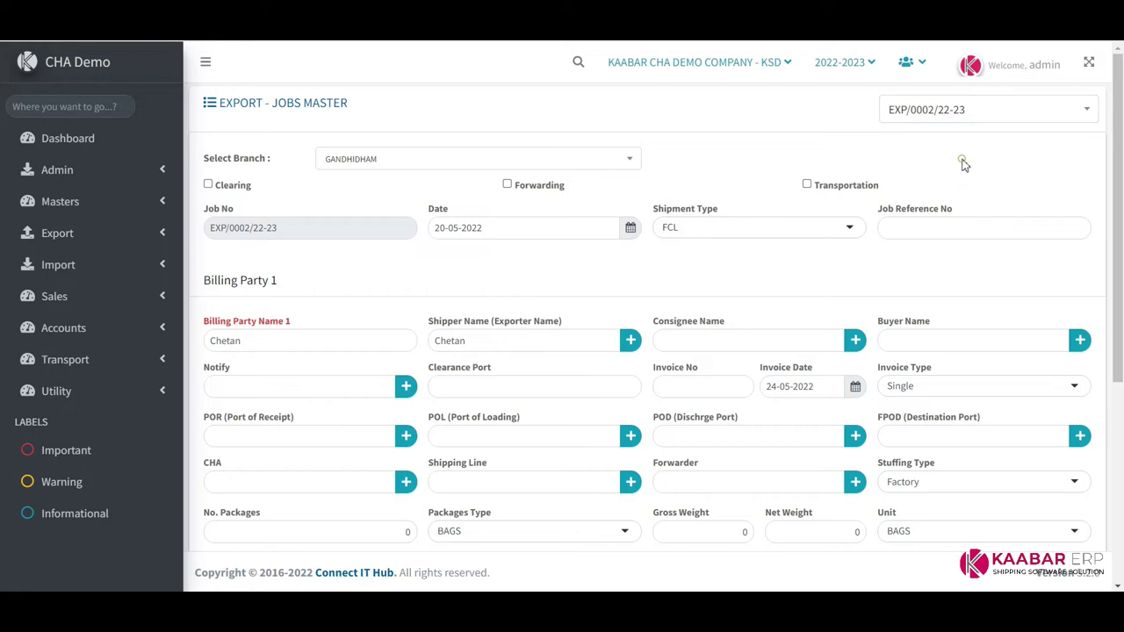
Scroll the export job list and close it, leaving a blank job form
left_click(1027, 111)
scroll(1001, 193, "down", 5)
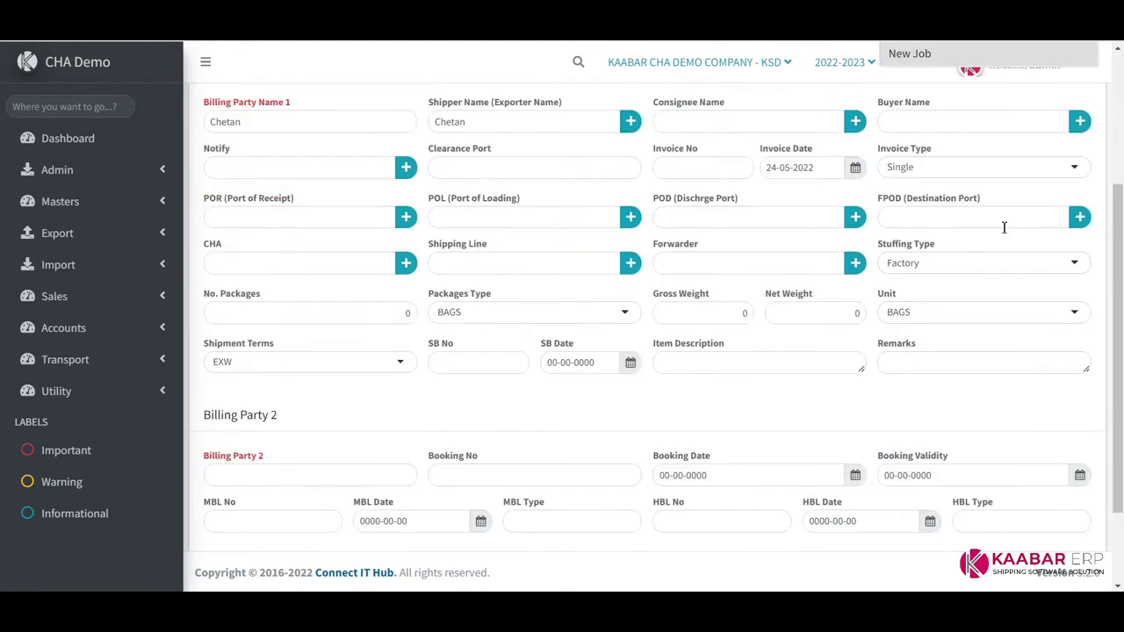
scroll(1036, 201, "up", 5)
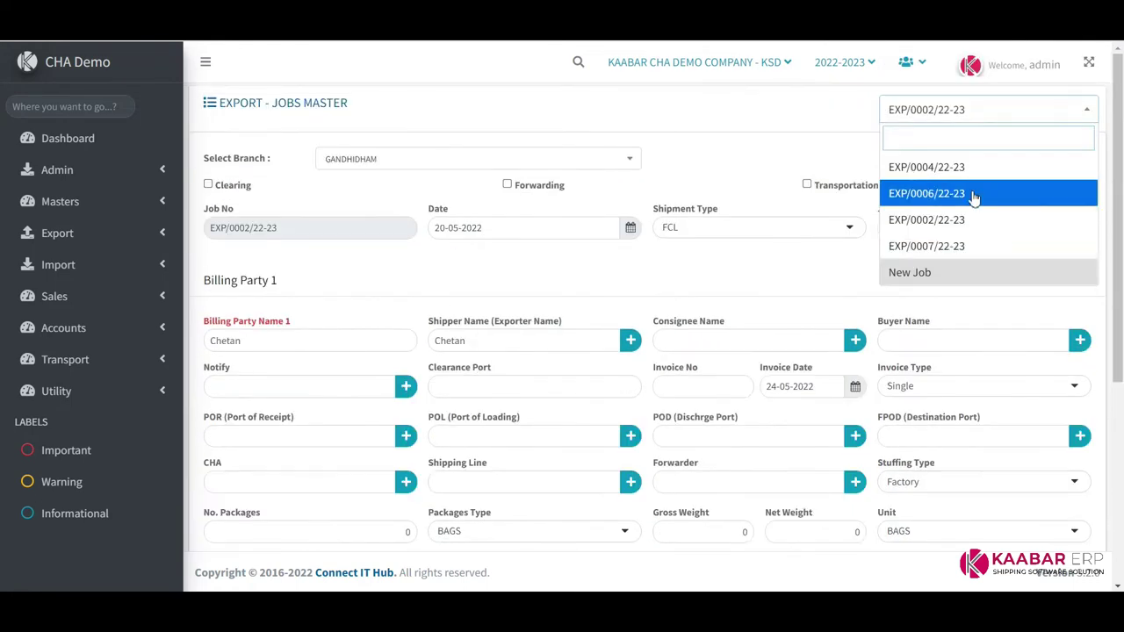
left_click(940, 279)
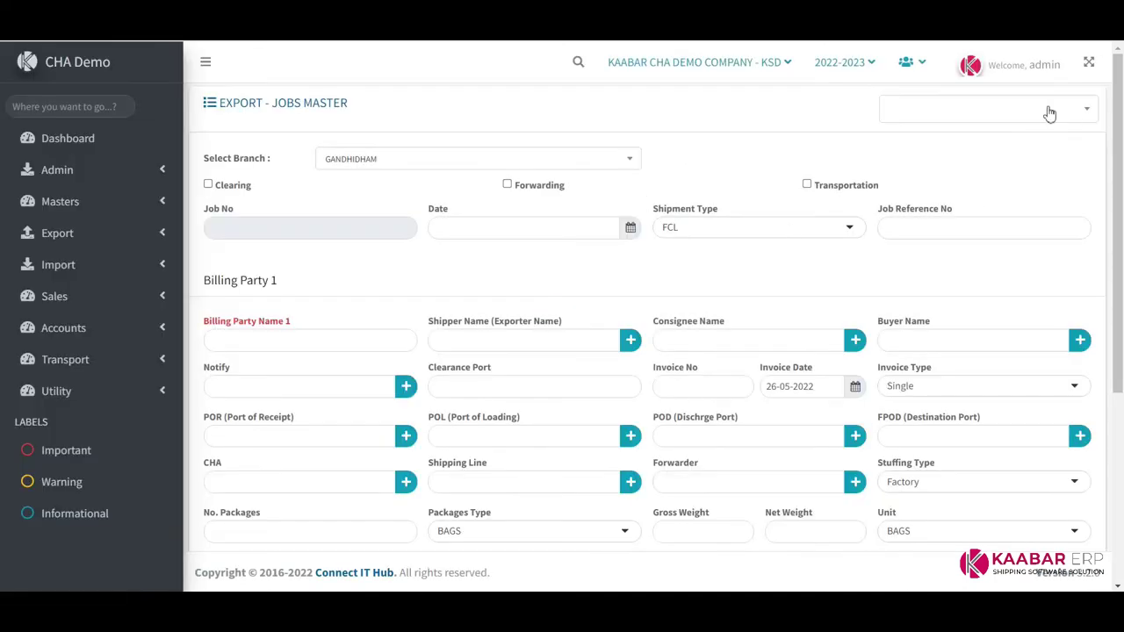
left_click(995, 112)
Start a new GANDHIDHAM export job marked for clearing and forwarding, without transportation
left_click(956, 273)
left_click(414, 166)
left_click(413, 166)
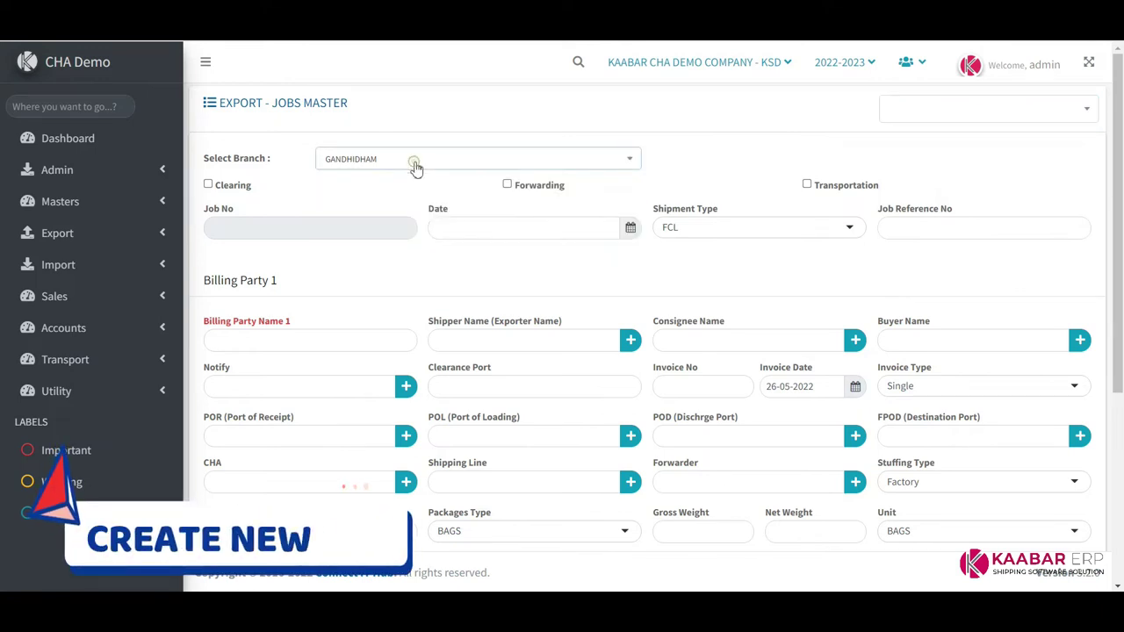
left_click(209, 185)
left_click(209, 185)
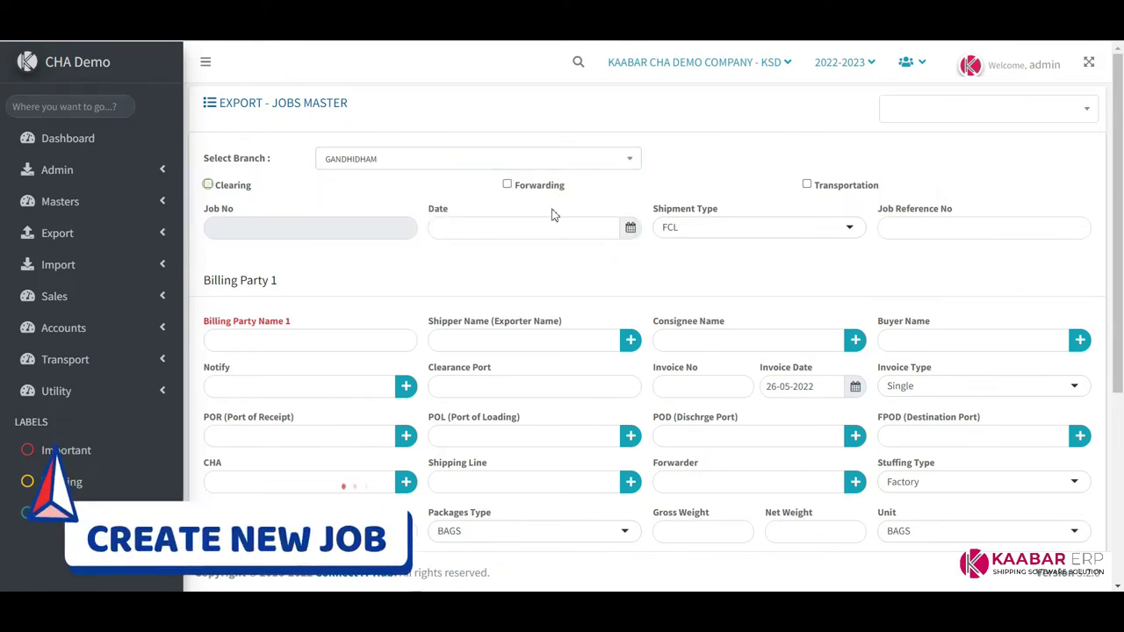
left_click(807, 185)
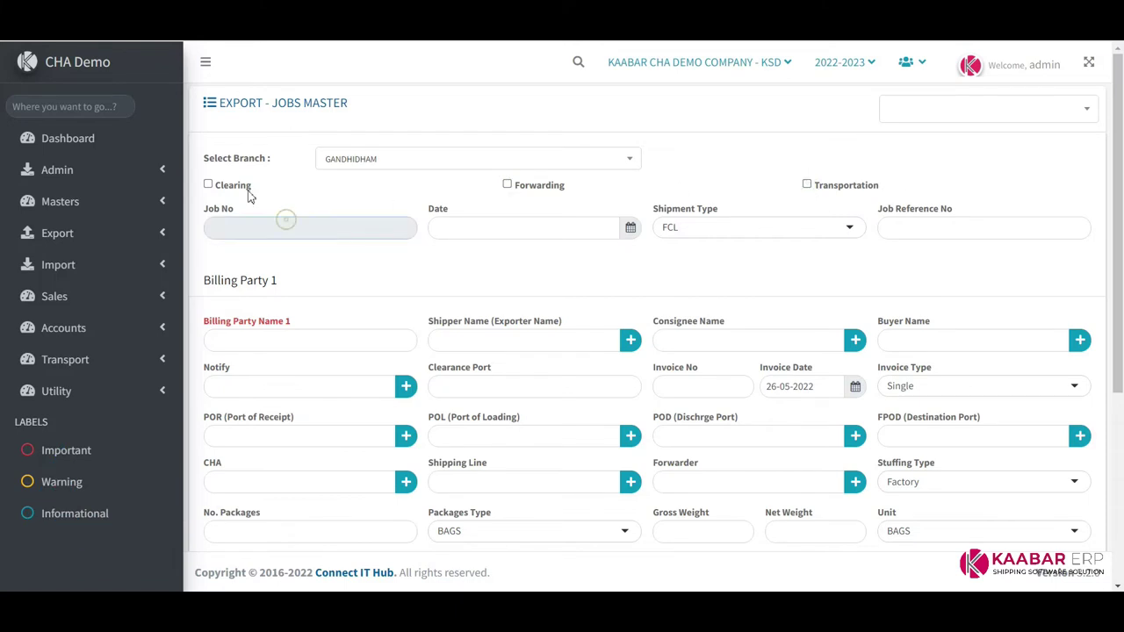
left_click(209, 185)
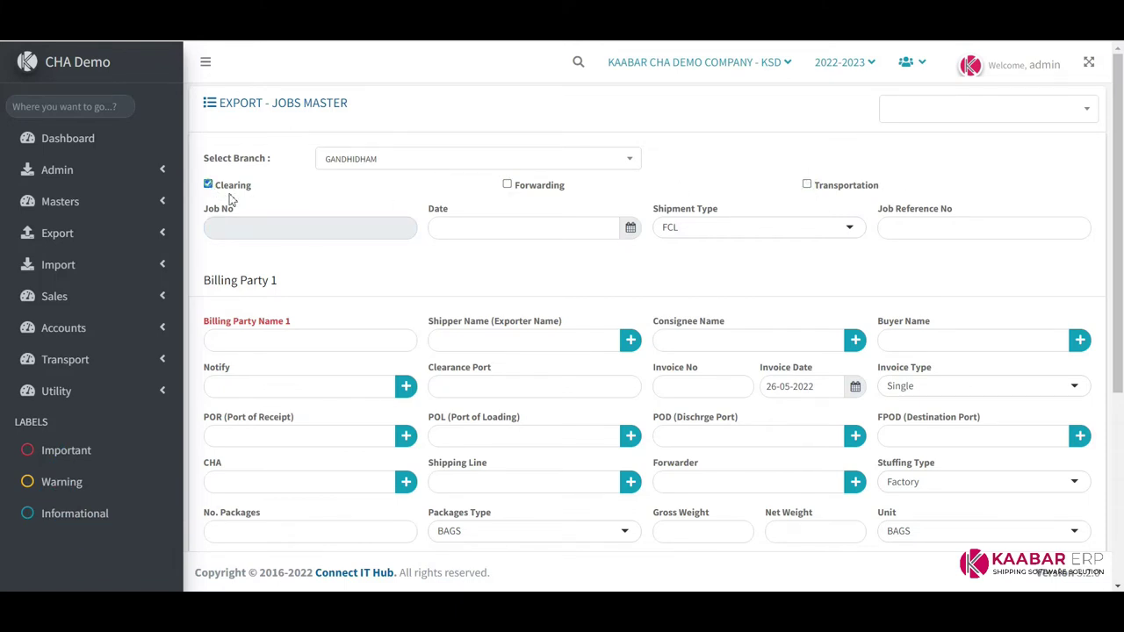
left_click(507, 185)
Set the job date to 20-05-2022 and keep FCL as the shipment type
left_click(549, 232)
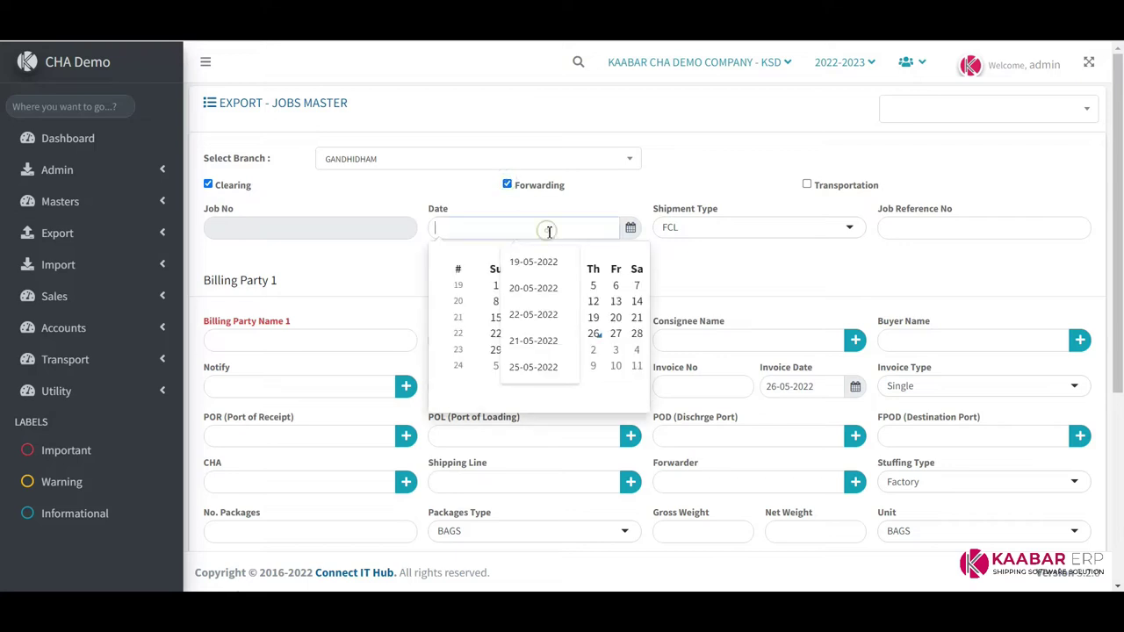
left_click(615, 319)
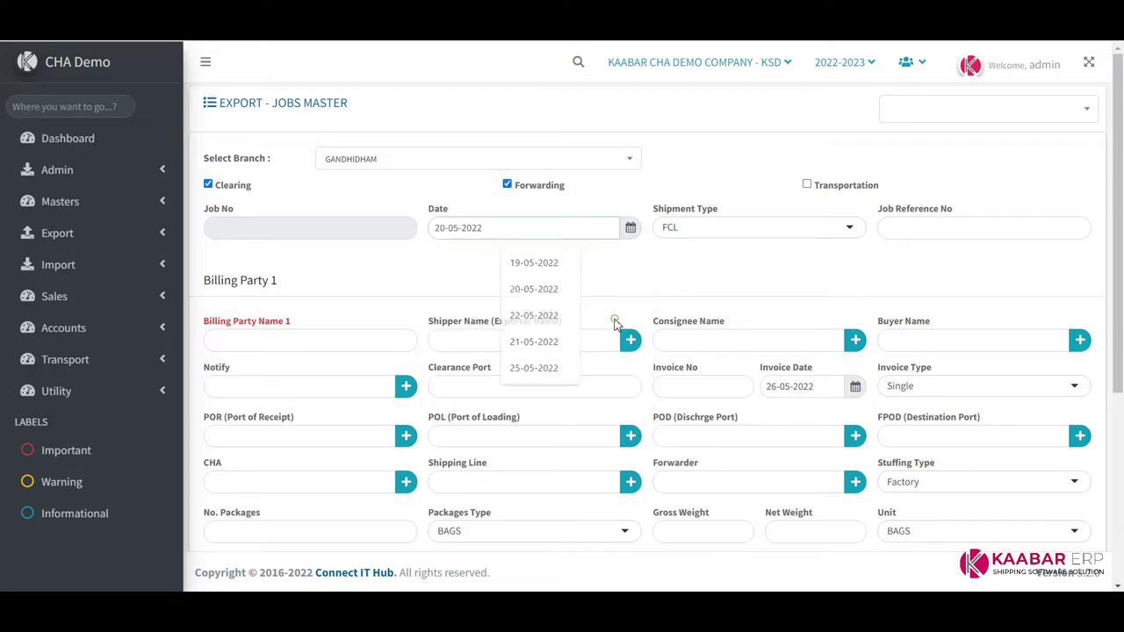
left_click(723, 230)
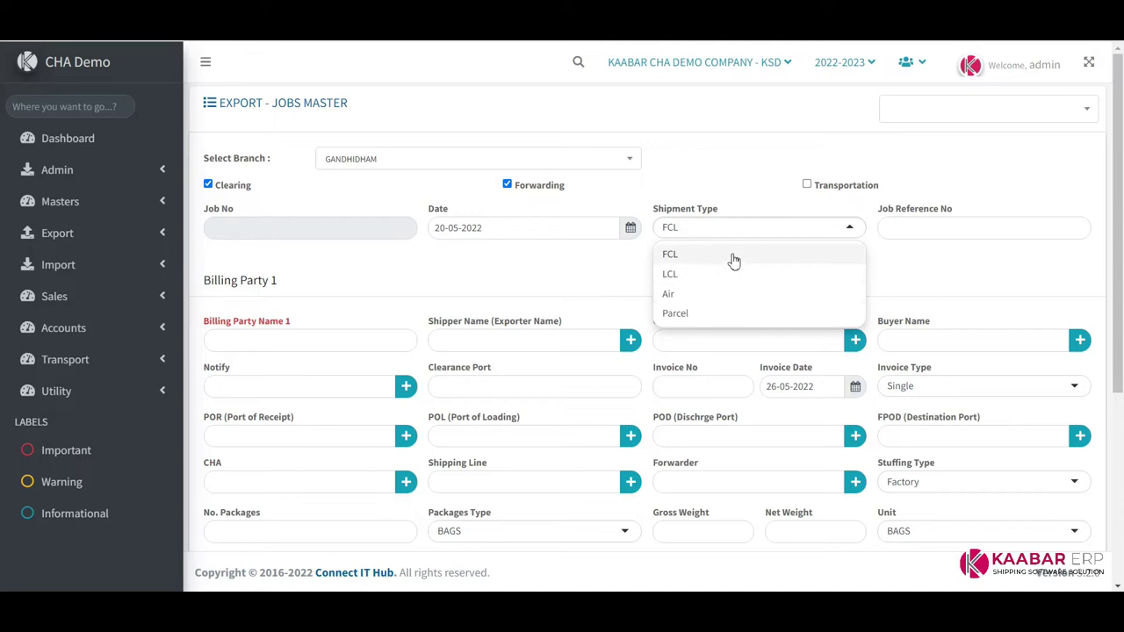
left_click(733, 256)
Pick the suggested billing party and shipper, and set Esindus S.A.U as consignee
left_click(934, 226)
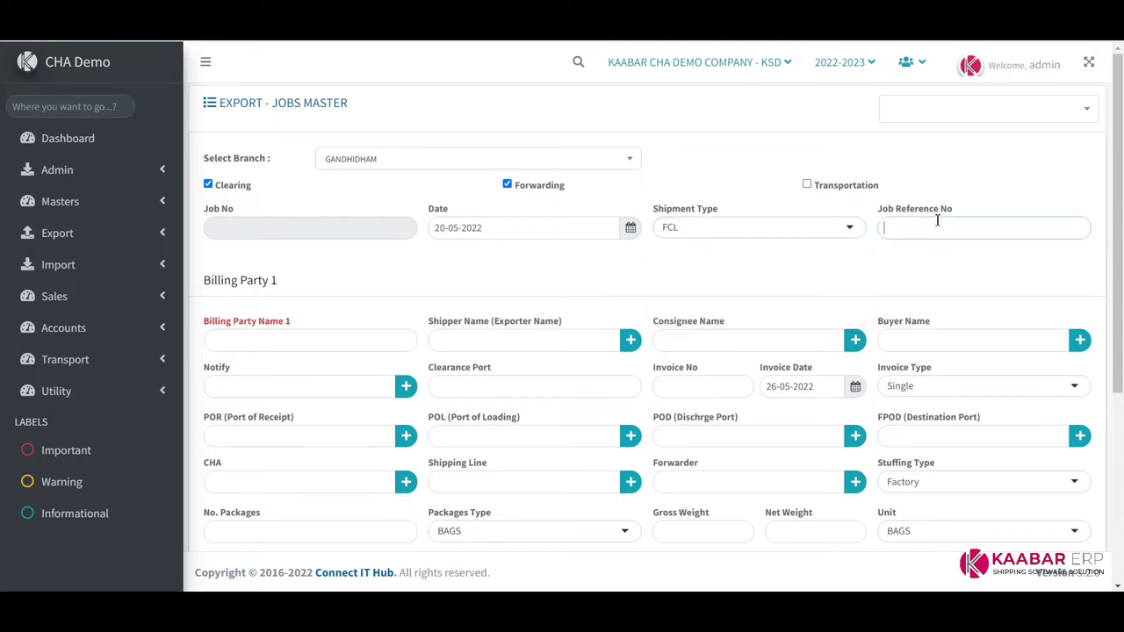
key("Tab")
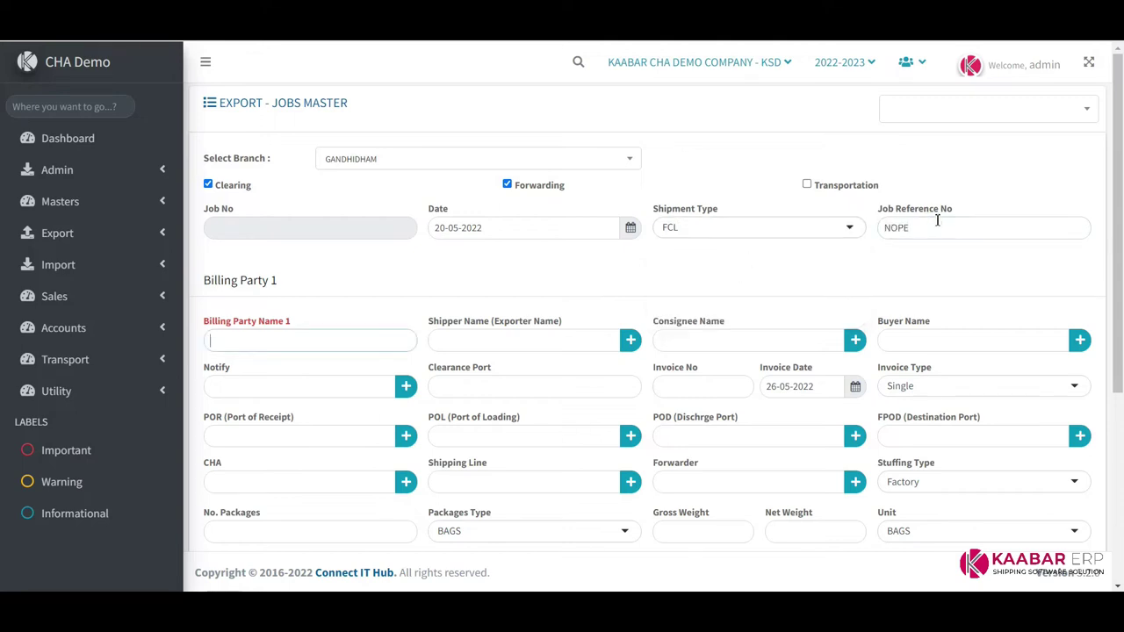
type("A")
key("Down")
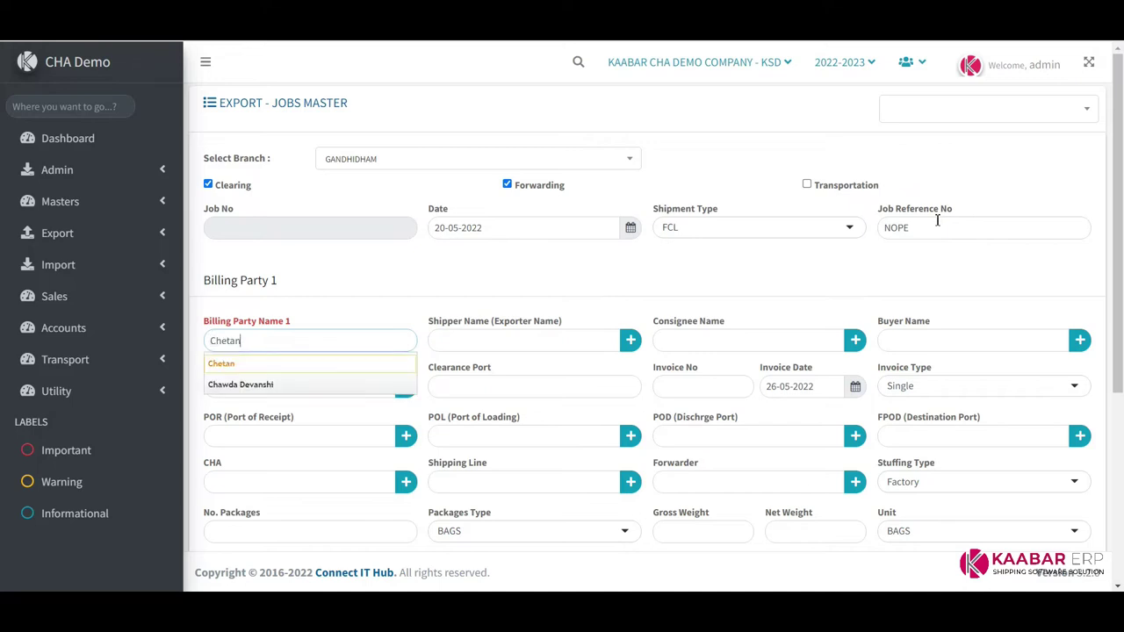
key("Return")
key("Tab")
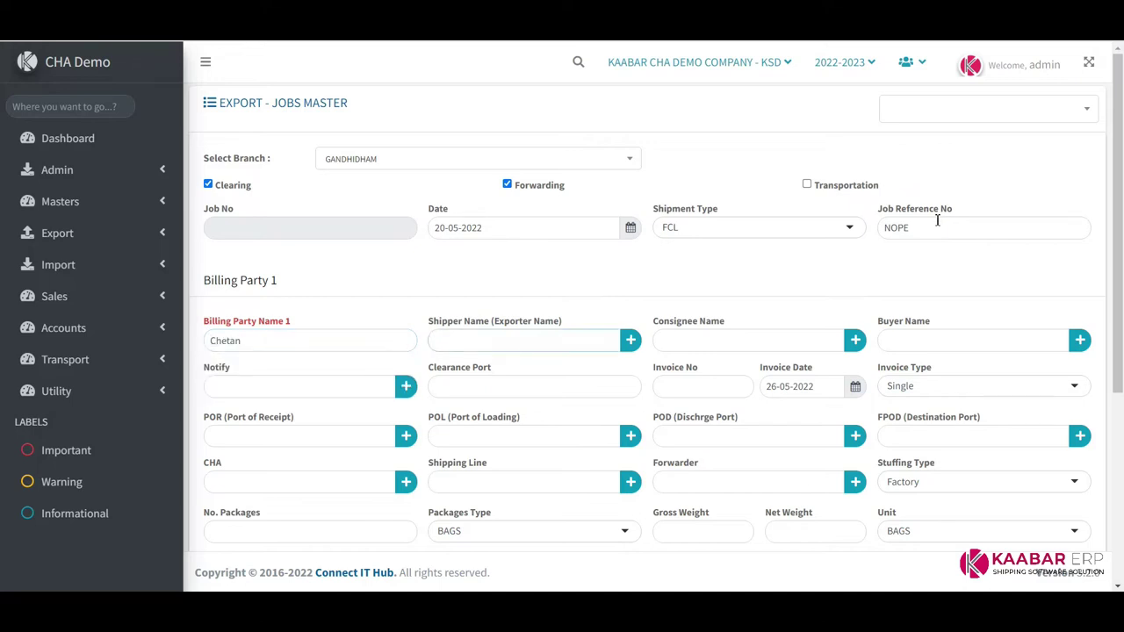
type("CH")
key("Down")
key("Return")
key("Tab")
Choose Esindus S.A.U as both the buyer and the notify party
key("Tab")
type("A")
key("Down")
key("Return")
key("Tab")
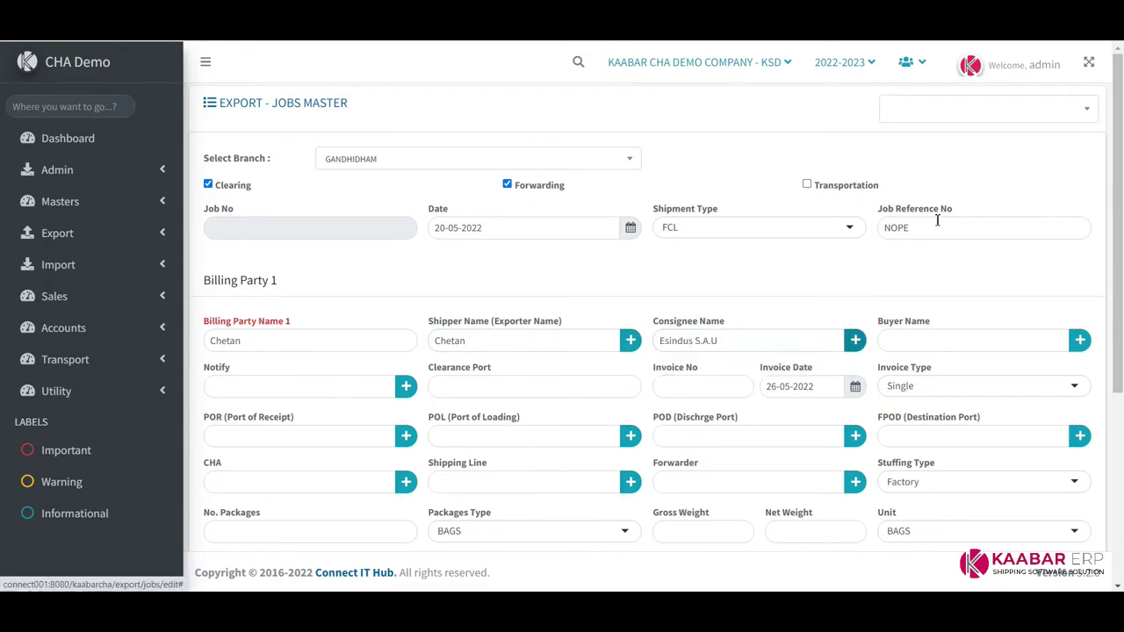
key("Tab")
type("A")
key("Down")
key("Return")
key("Tab")
key("Tab")
type("A")
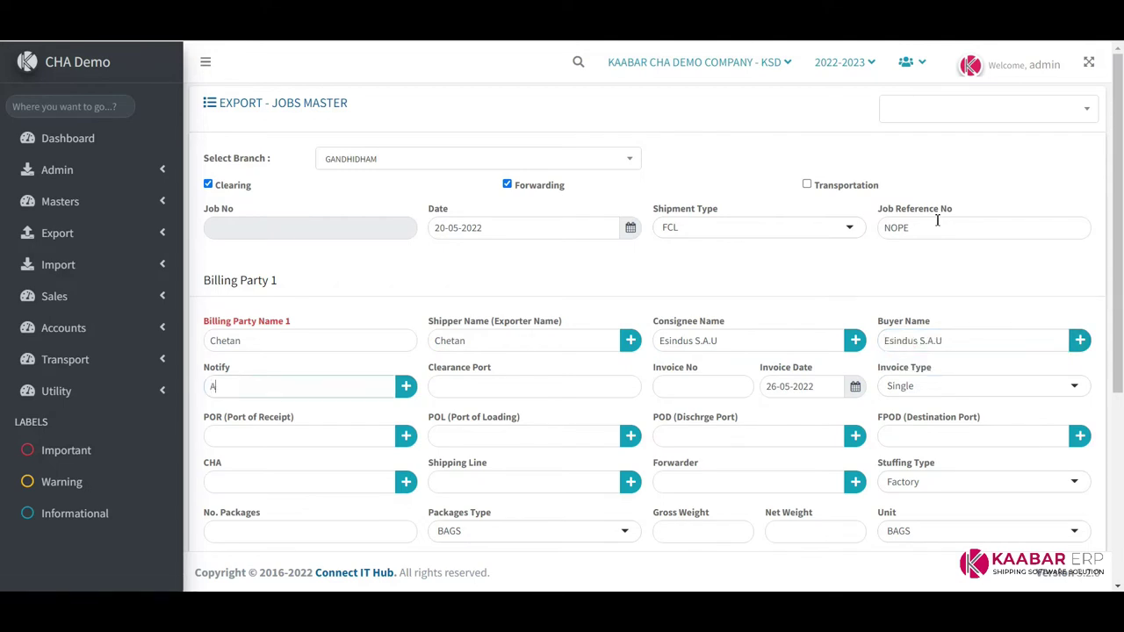
key("Down")
key("Return")
key("Tab")
key("Tab")
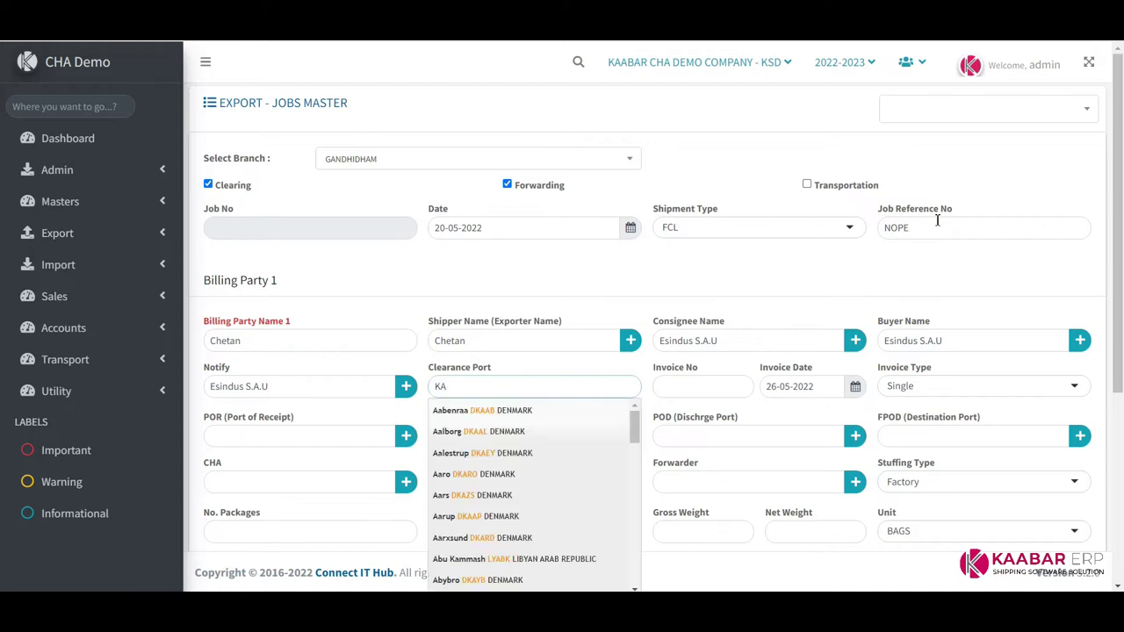
Set Kandla as clearance port and enter invoice 123456, keeping its date and Single type
type("ND")
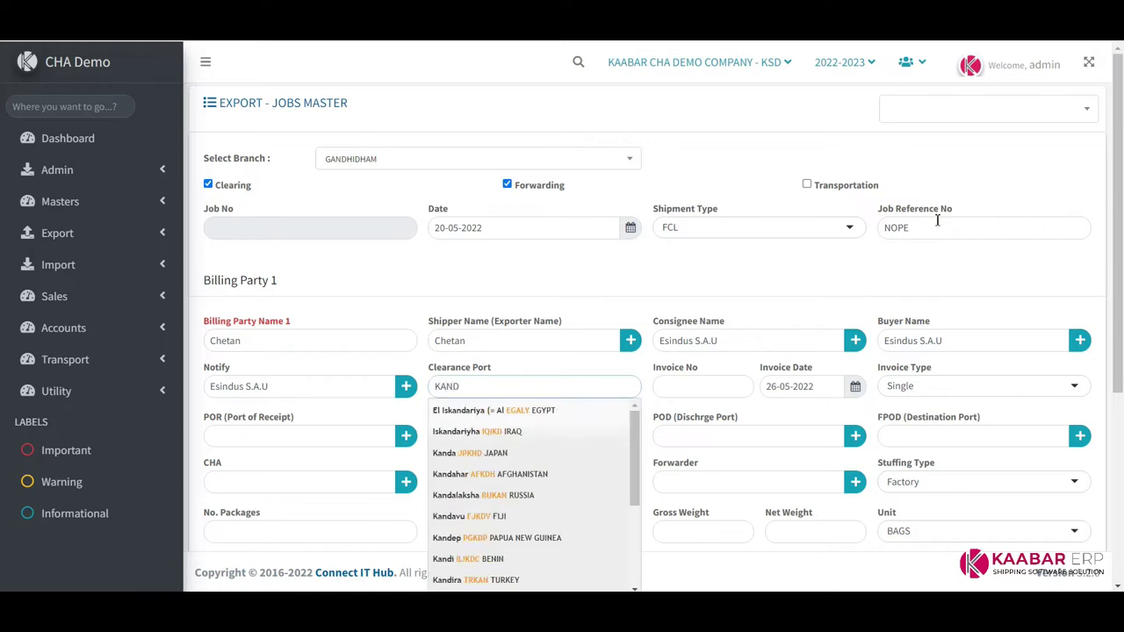
key("Down")
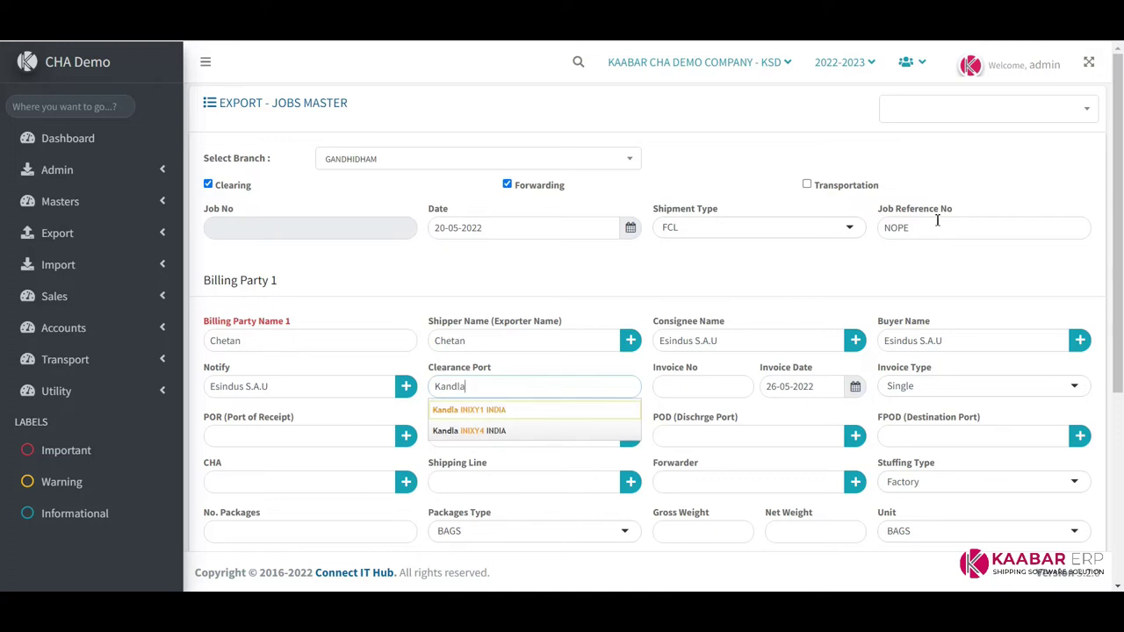
key("Return")
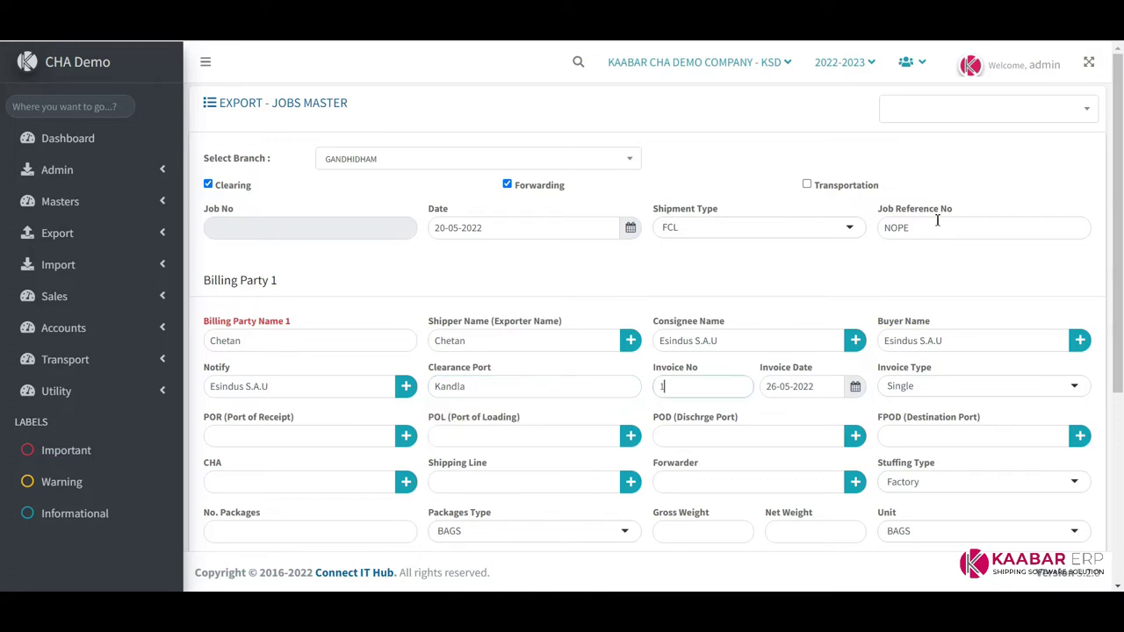
type("123456")
key("Tab")
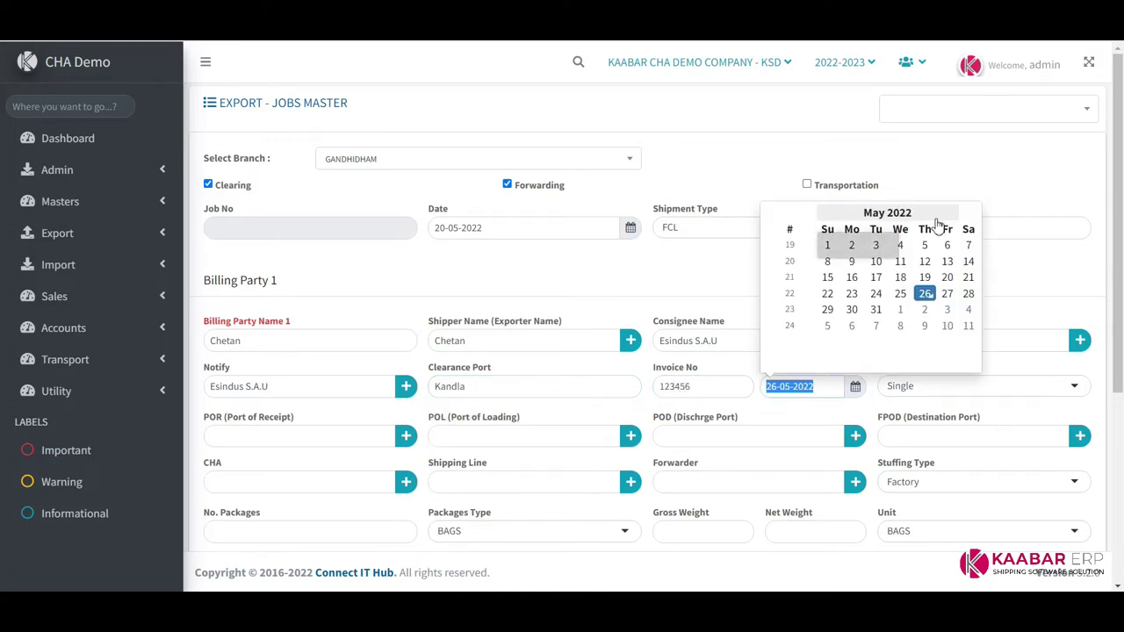
key("Tab")
key("Tab")
key("Down")
key("Up")
key("Down")
key("Up")
key("Return")
key("Tab")
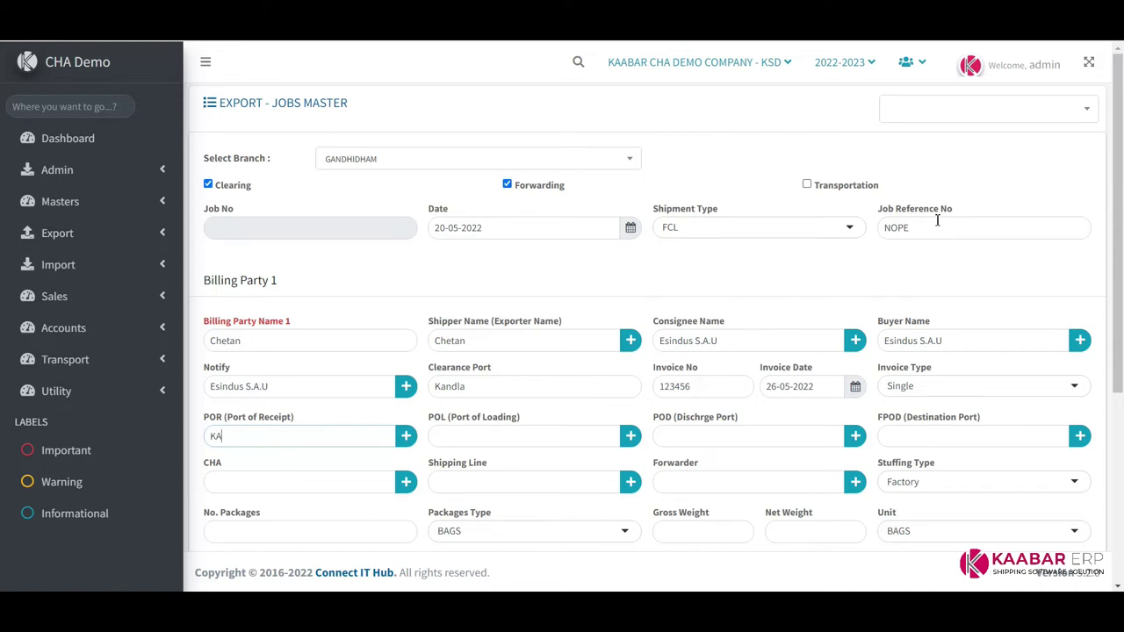
Set Kandla as both the port of receipt and the port of loading
type("KANDLA")
key("Down")
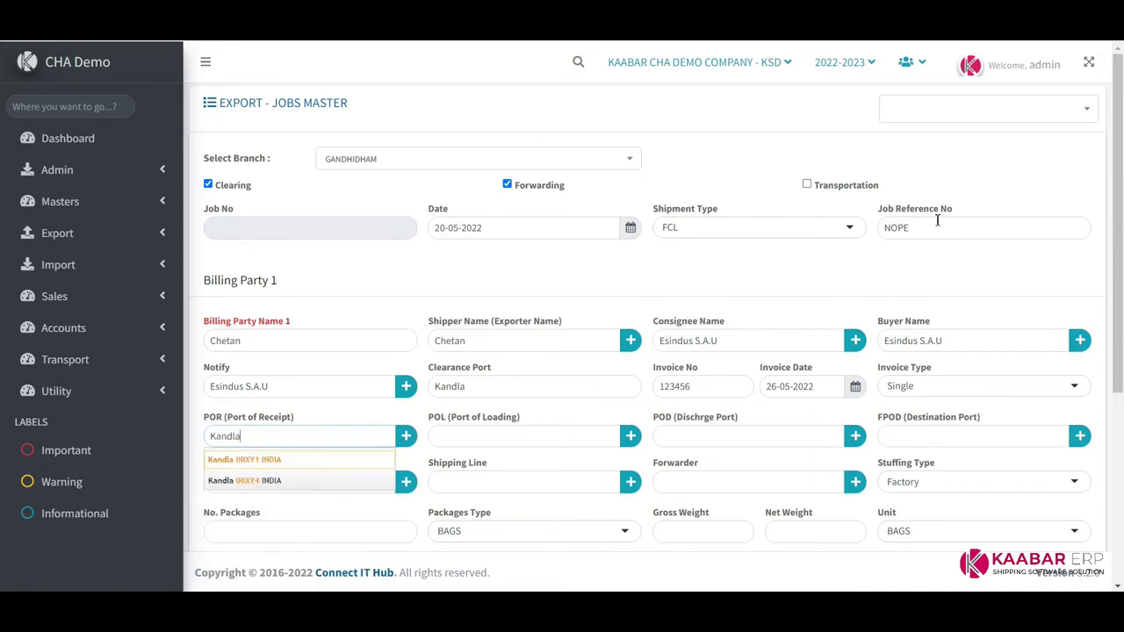
key("Tab")
key("Tab")
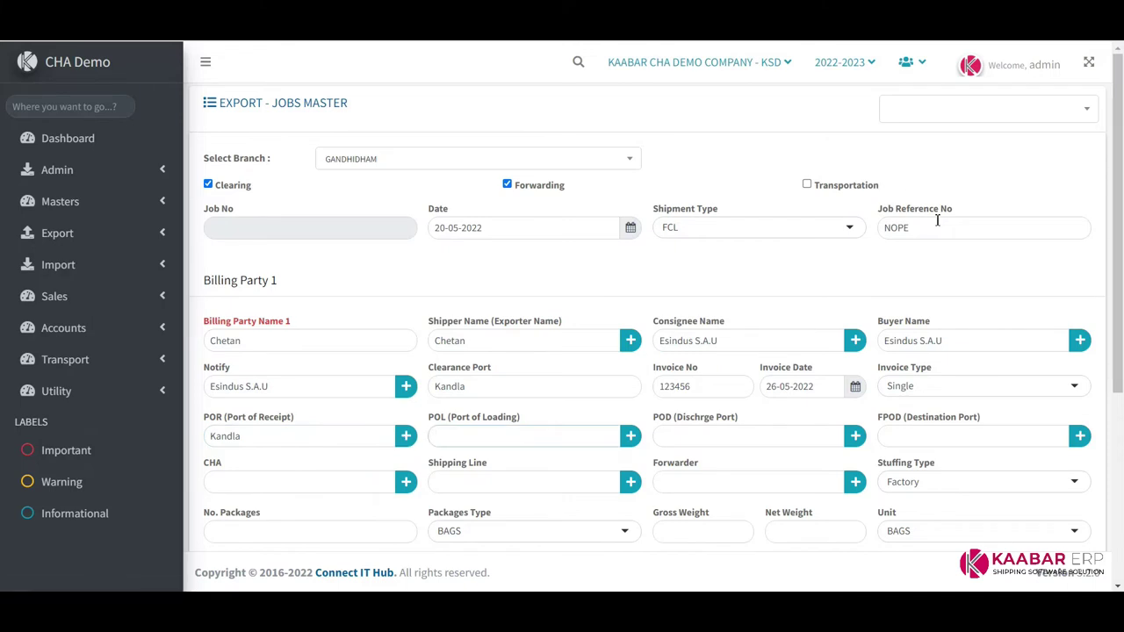
type("KANDLA")
key("Down")
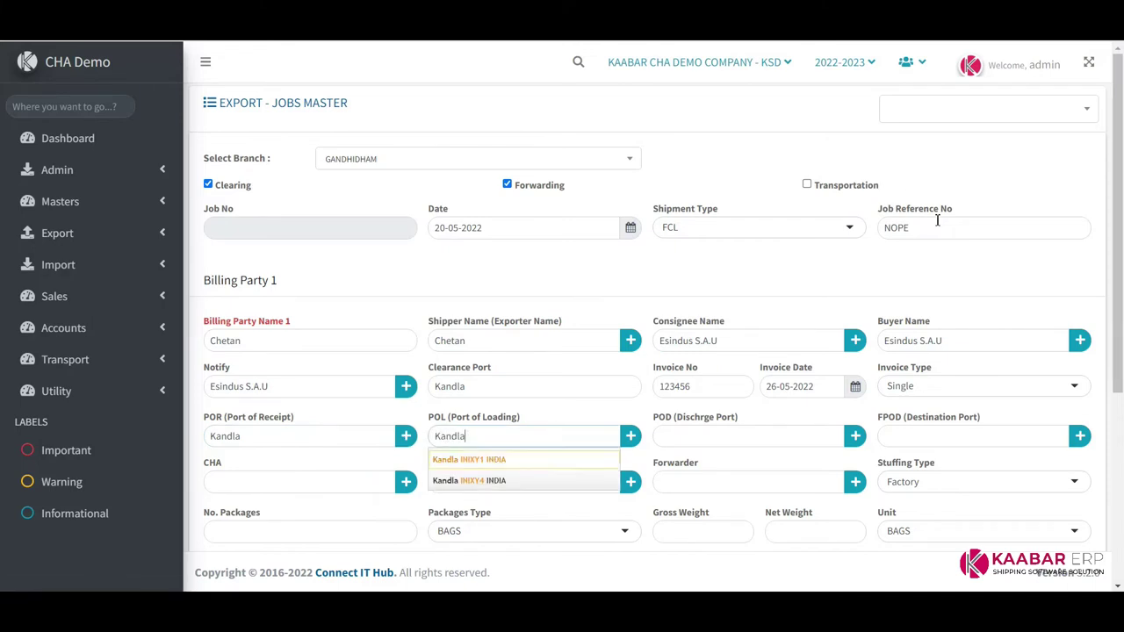
key("Tab")
key("Tab")
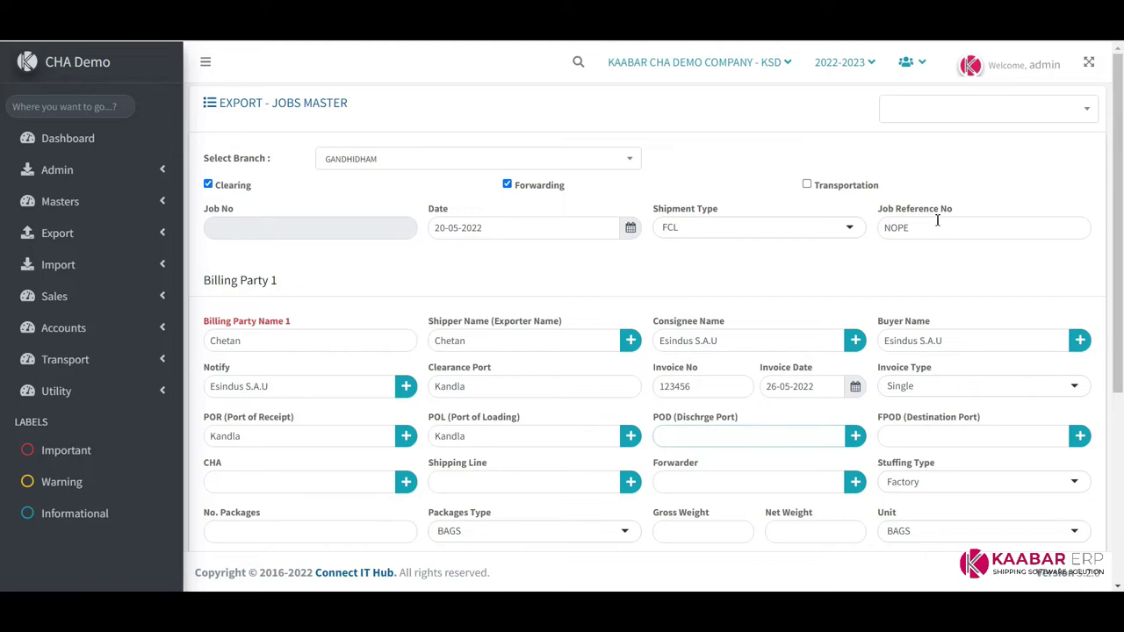
Set Jebel Ali as the discharge port and the final destination port
type("JAB")
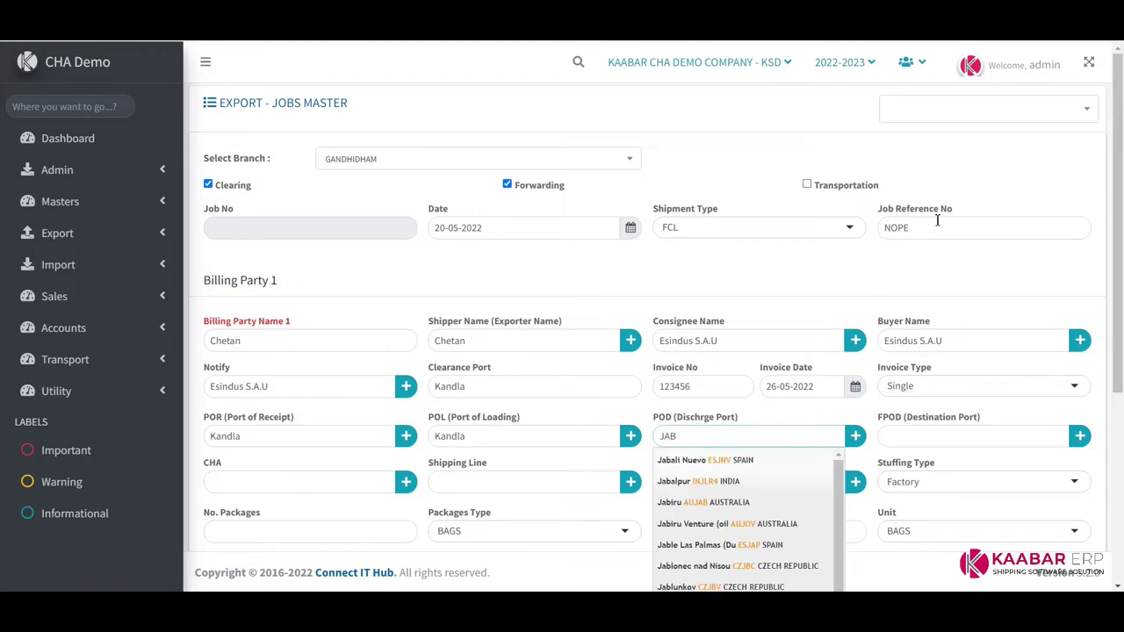
type("J")
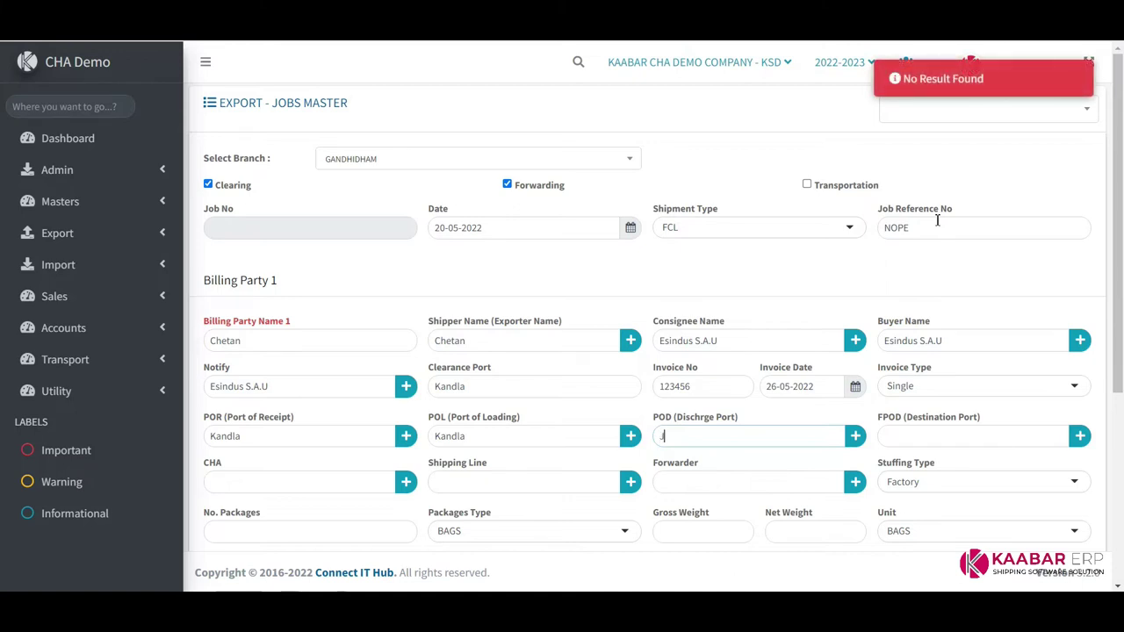
type("ABA")
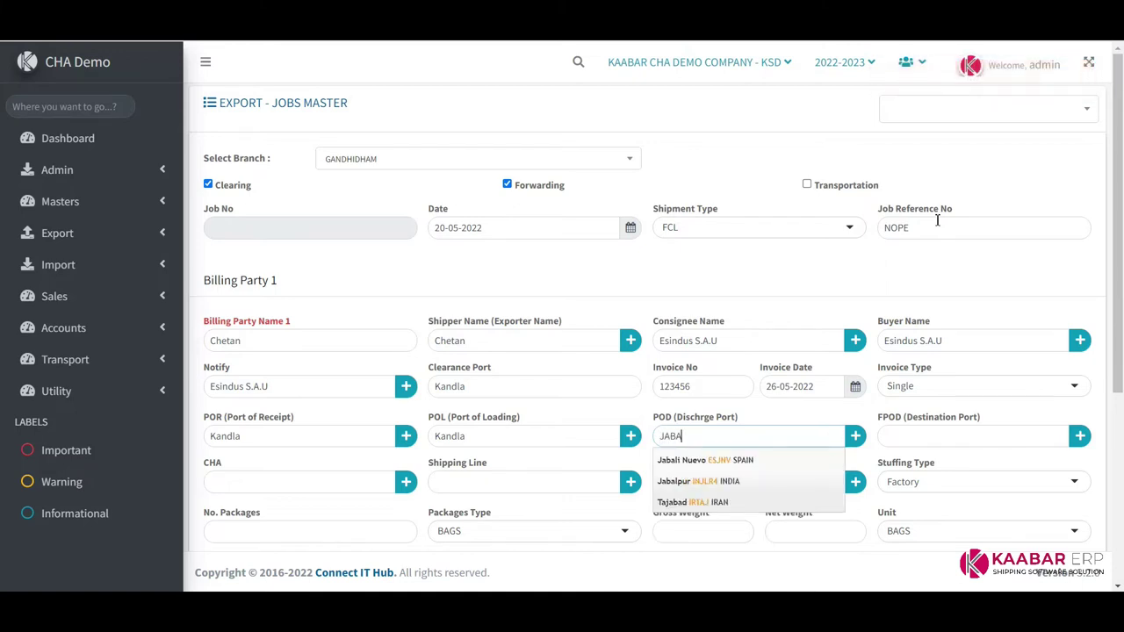
key("BackSpace")
key("BackSpace")
key("BackSpace")
key("BackSpace")
type("AL")
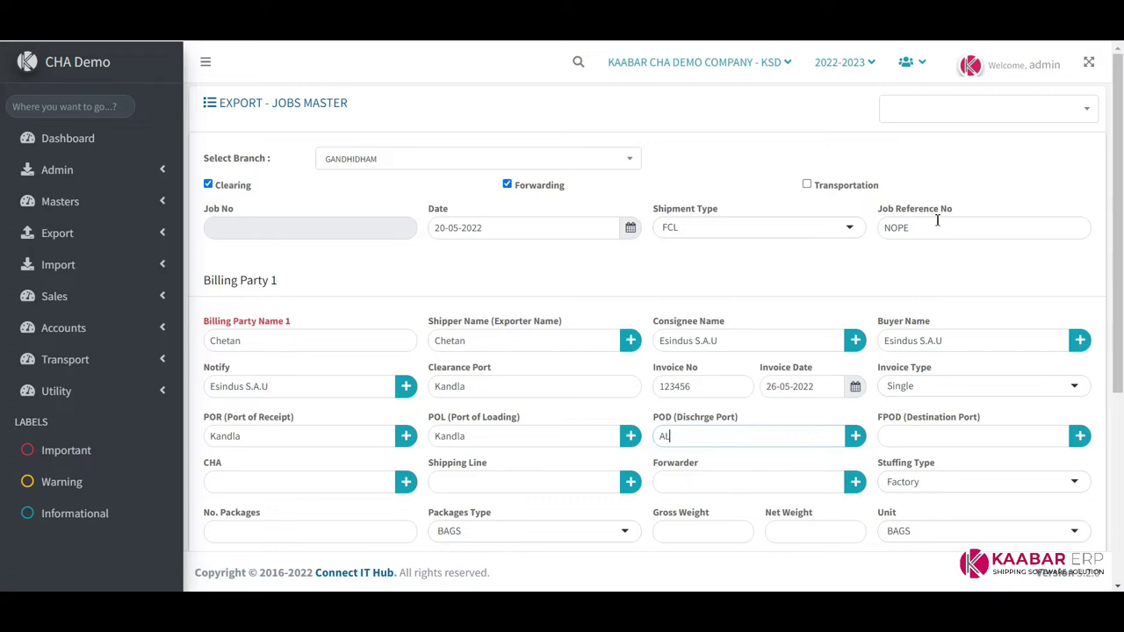
type("I")
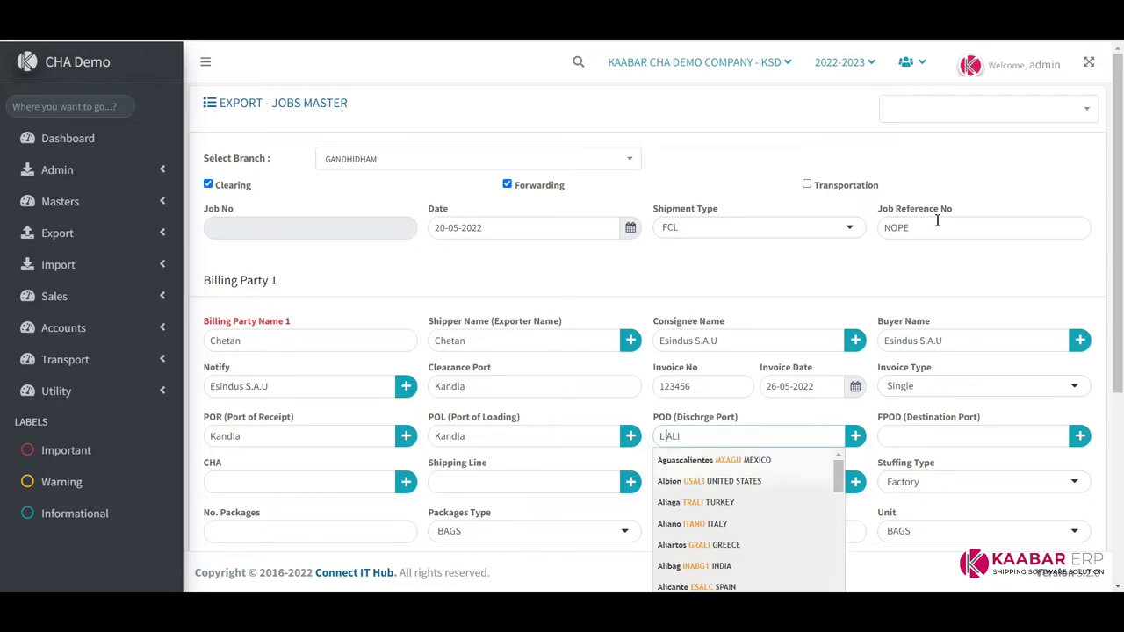
key("Down")
key("Return")
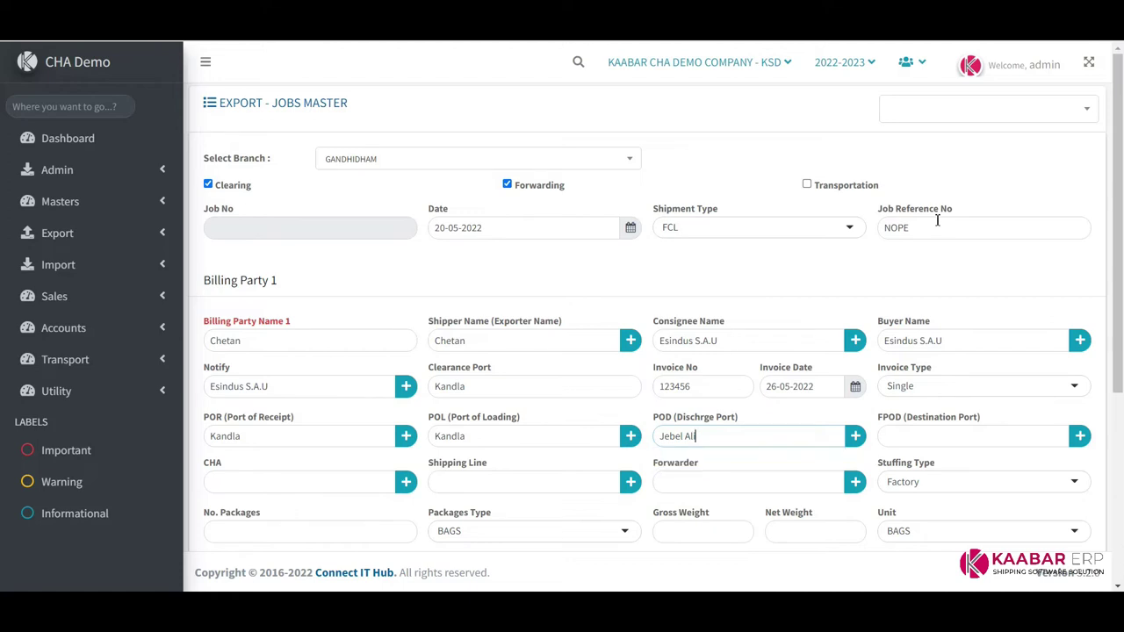
key("Tab")
key("Tab")
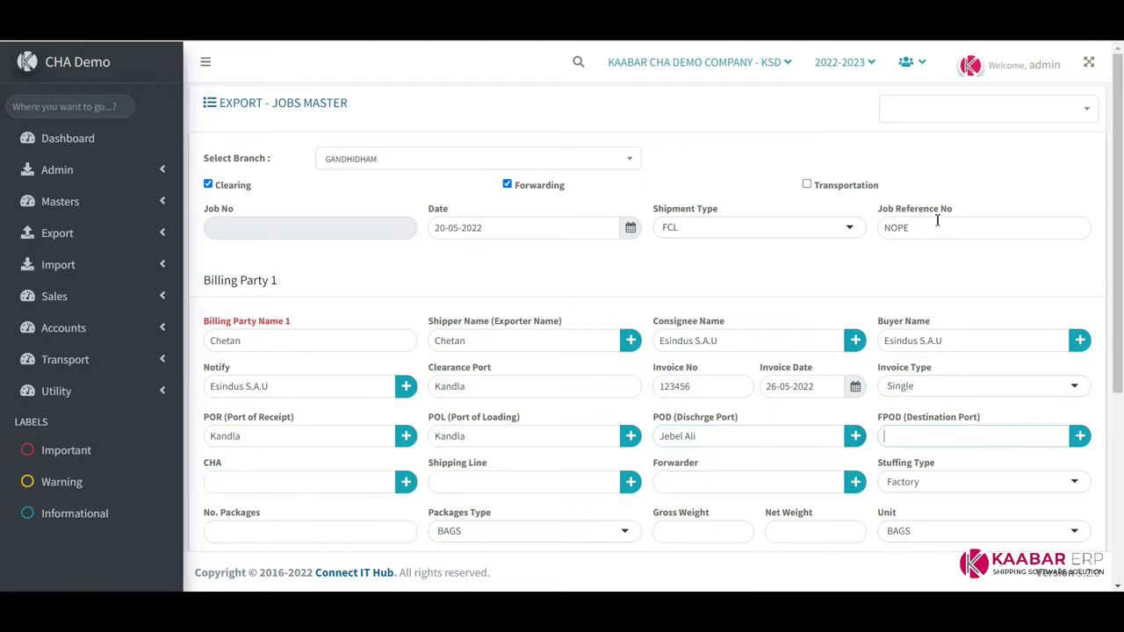
type("JEBE")
key("Down")
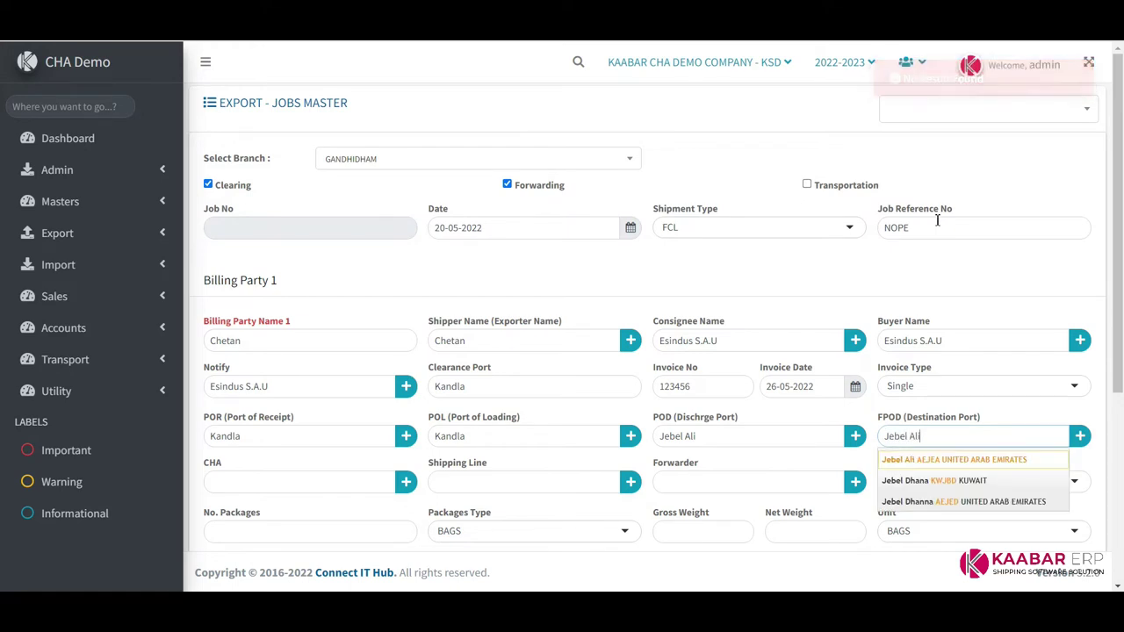
key("Return")
key("Tab")
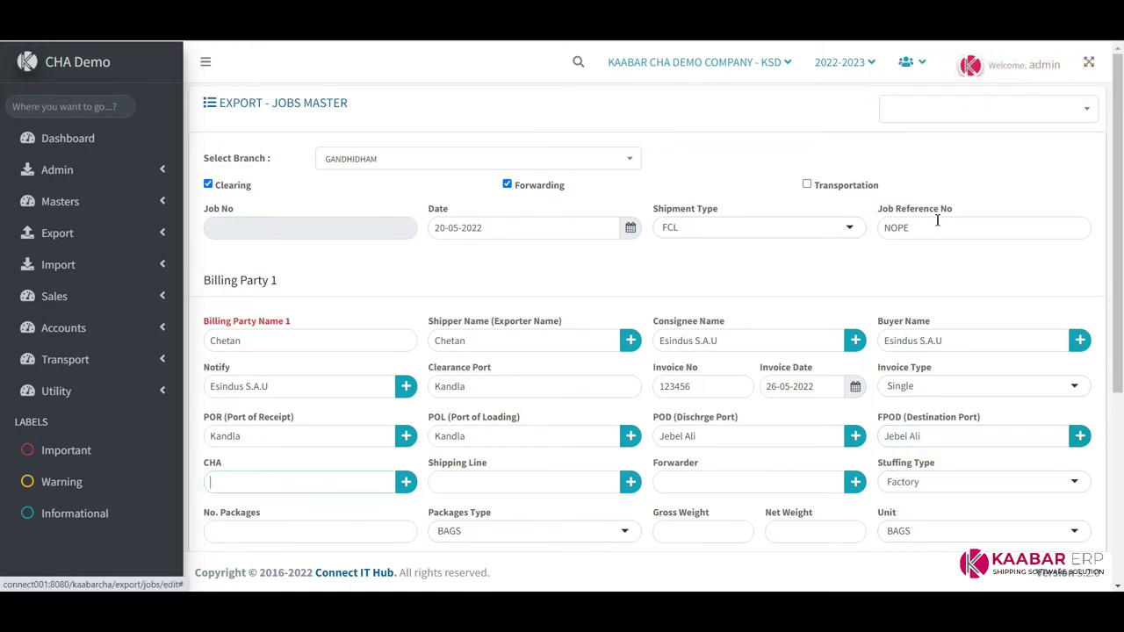
Assign PARTH ROADLINES as the CHA, shipping line and forwarder
type("p")
key("Down")
key("Return")
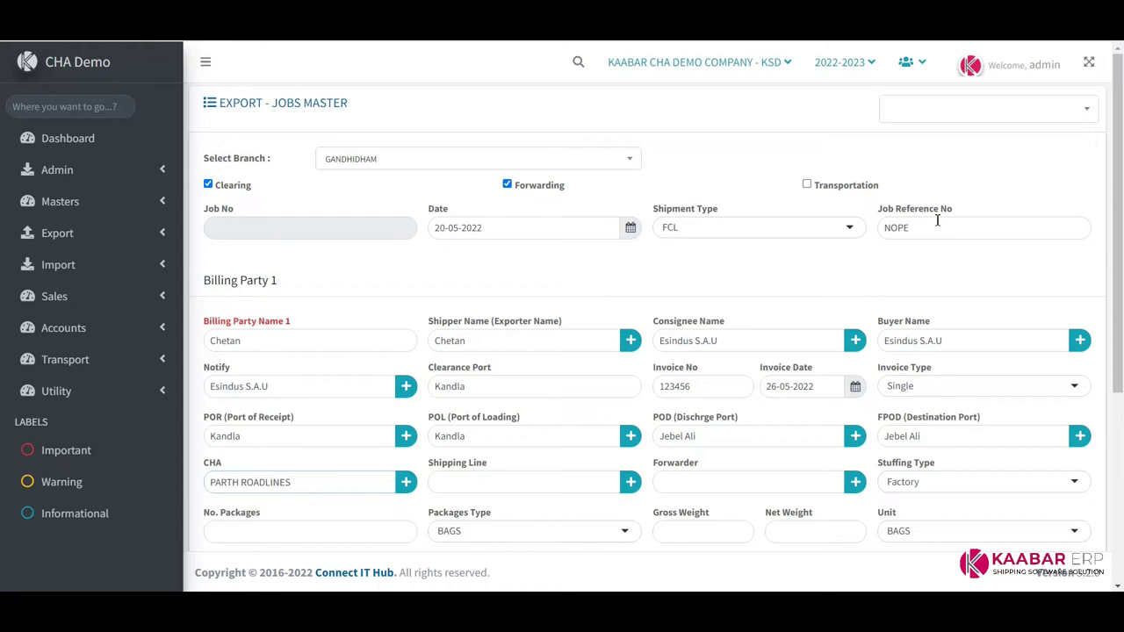
key("Tab")
key("Tab")
type("A")
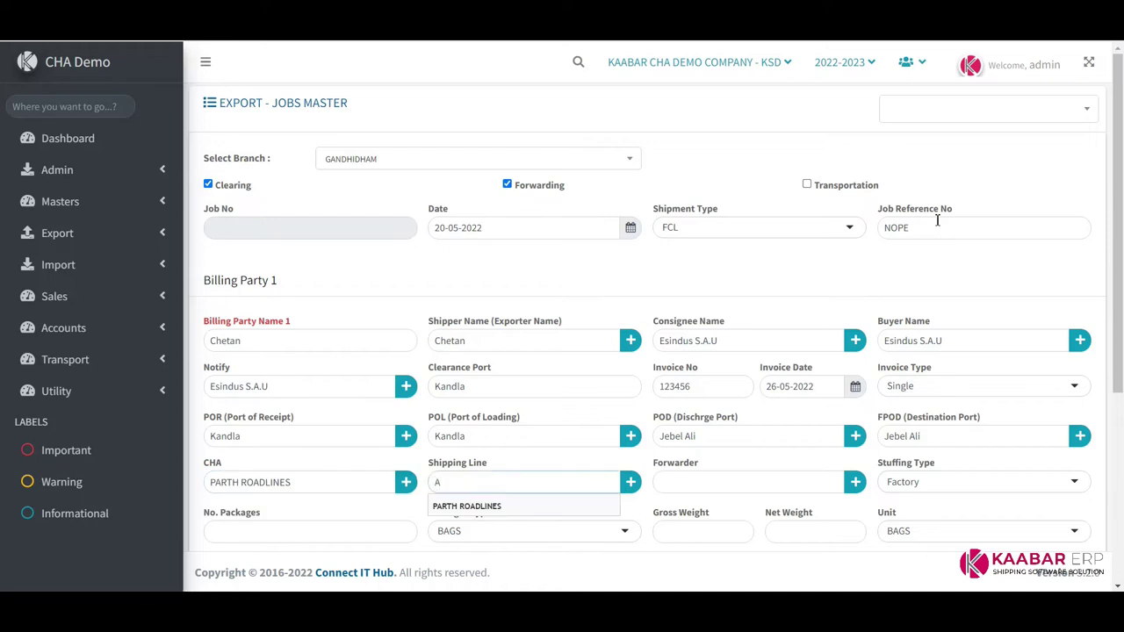
key("Down")
key("Return")
key("Tab")
key("Tab")
type("p")
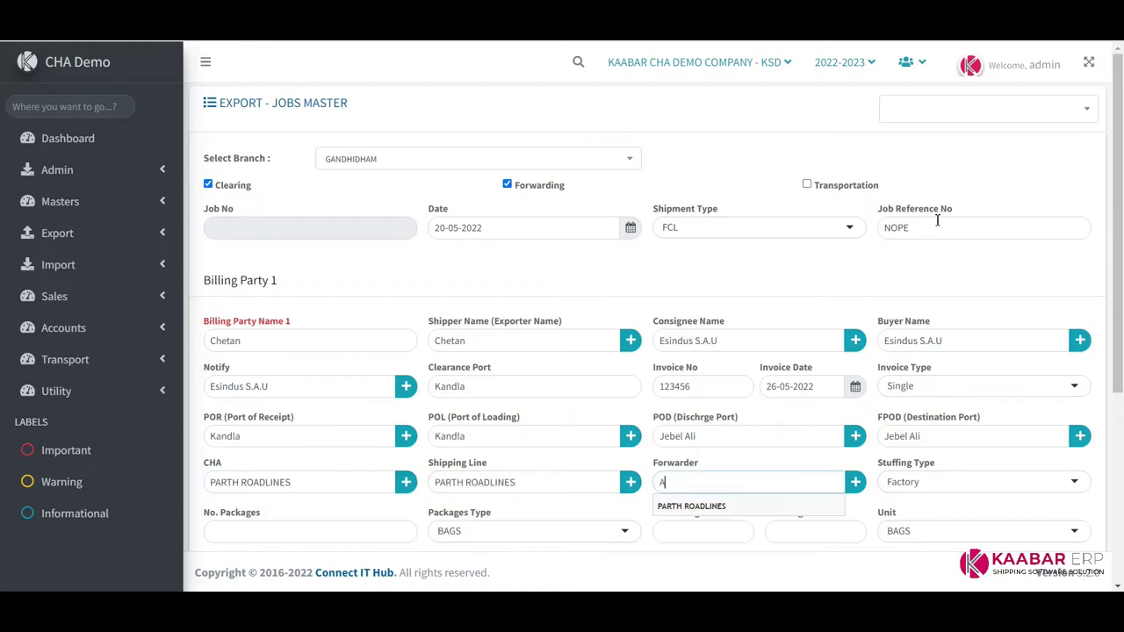
key("Down")
key("Return")
key("Tab")
key("Tab")
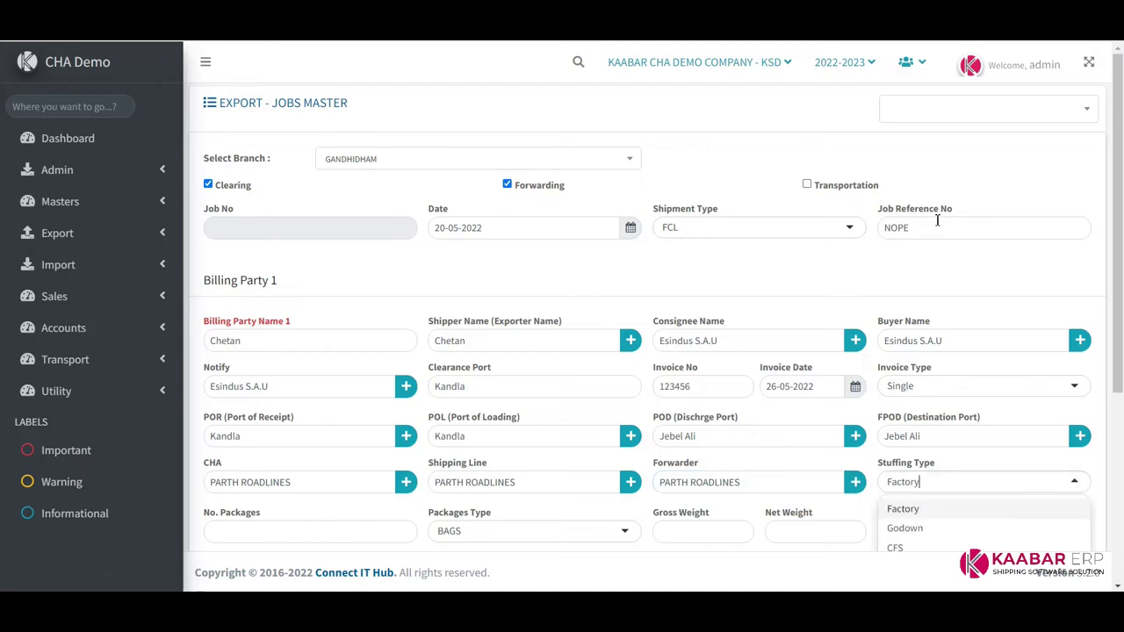
Keep Factory stuffing and enter 5000 BAGS with gross weight 28.000 in Metric Ton
scroll(1054, 322, "down", 3)
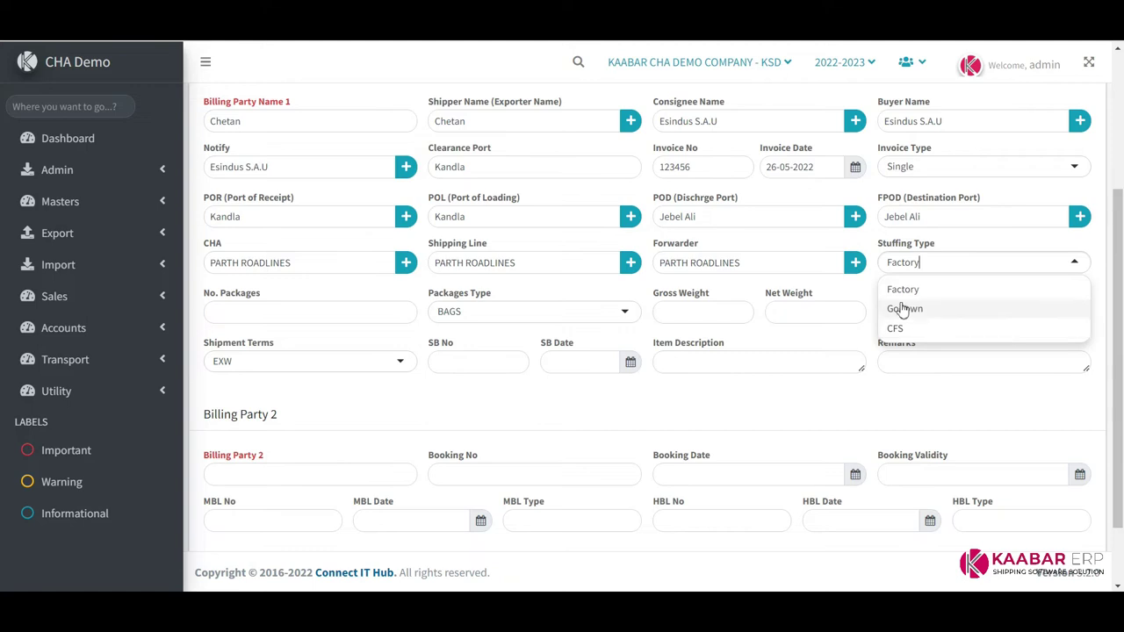
left_click(916, 292)
left_click(252, 314)
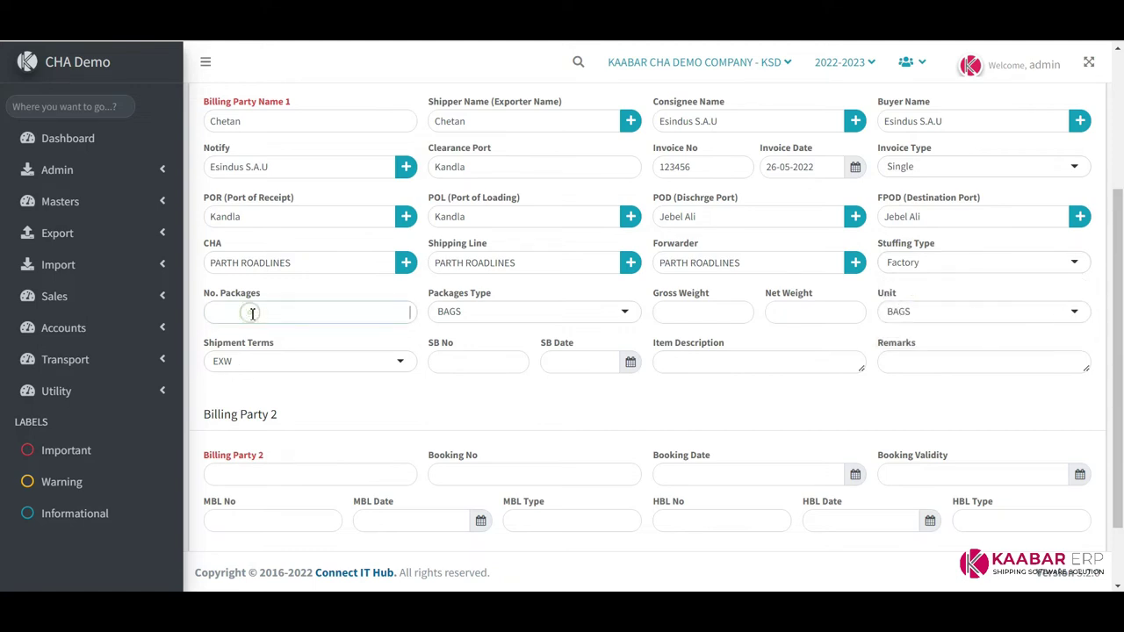
type("5000")
key("Tab")
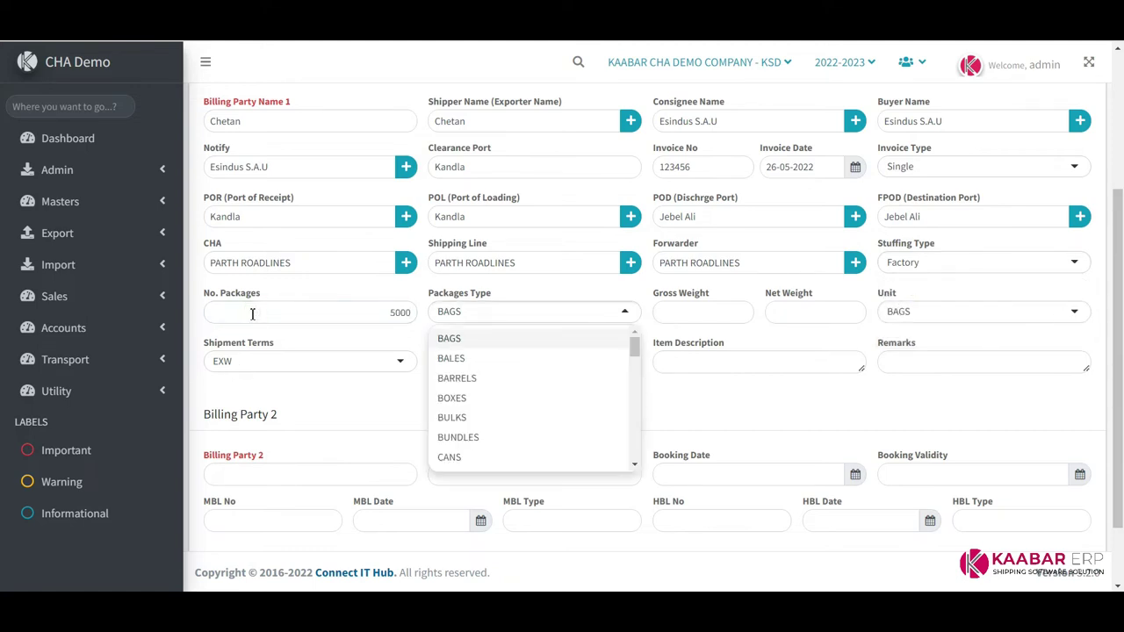
key("Tab")
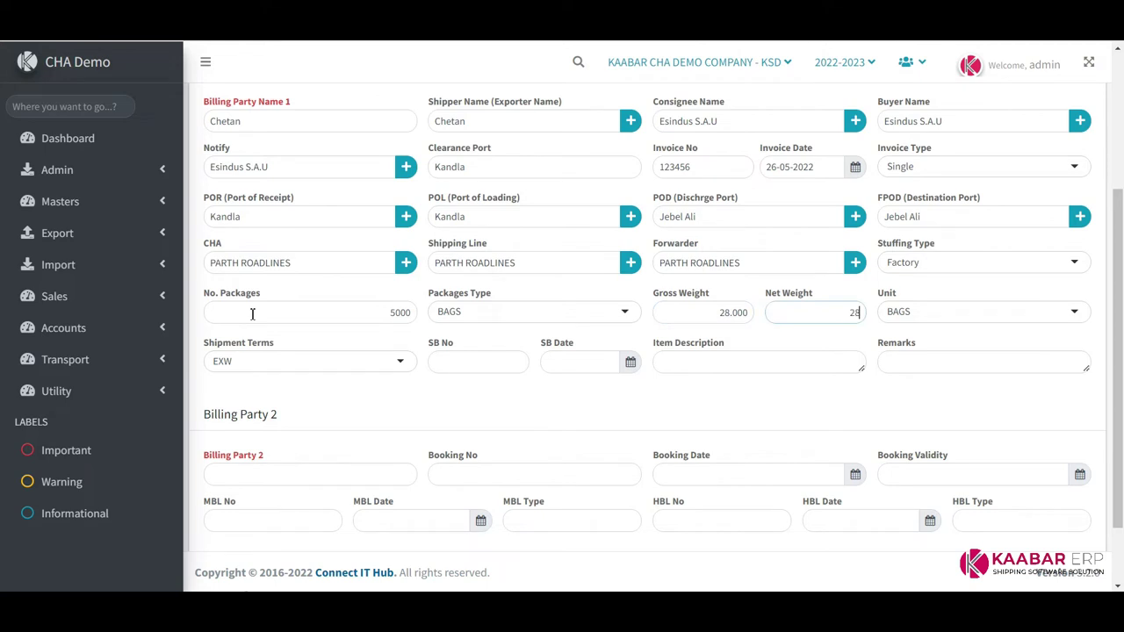
key("Tab")
key("Down")
key("Down")
key("Down")
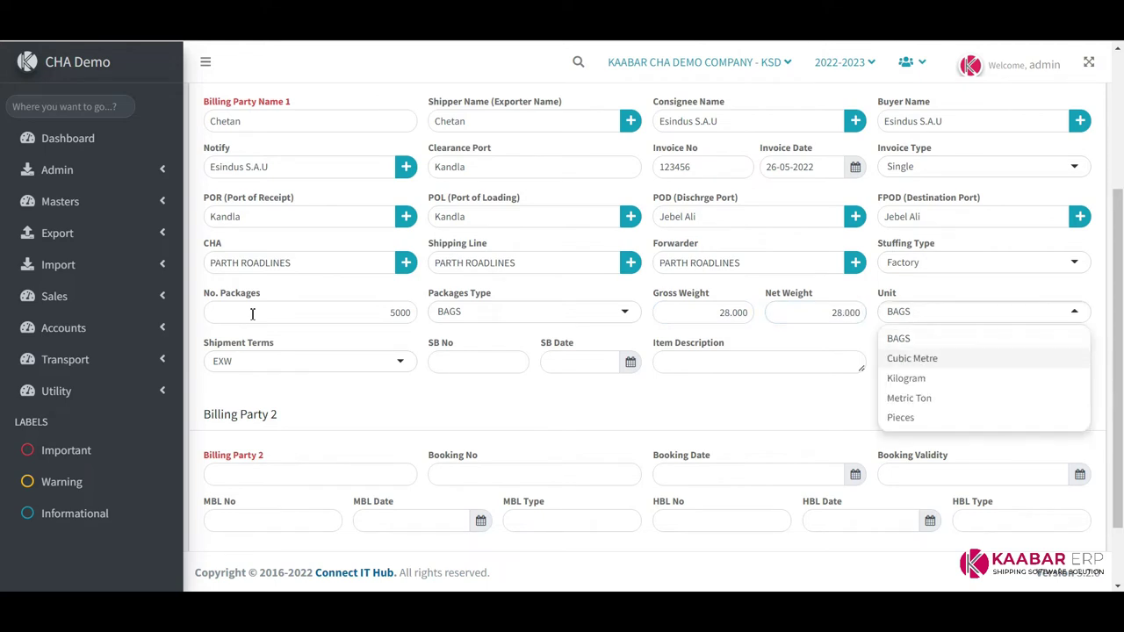
key("Up")
key("Return")
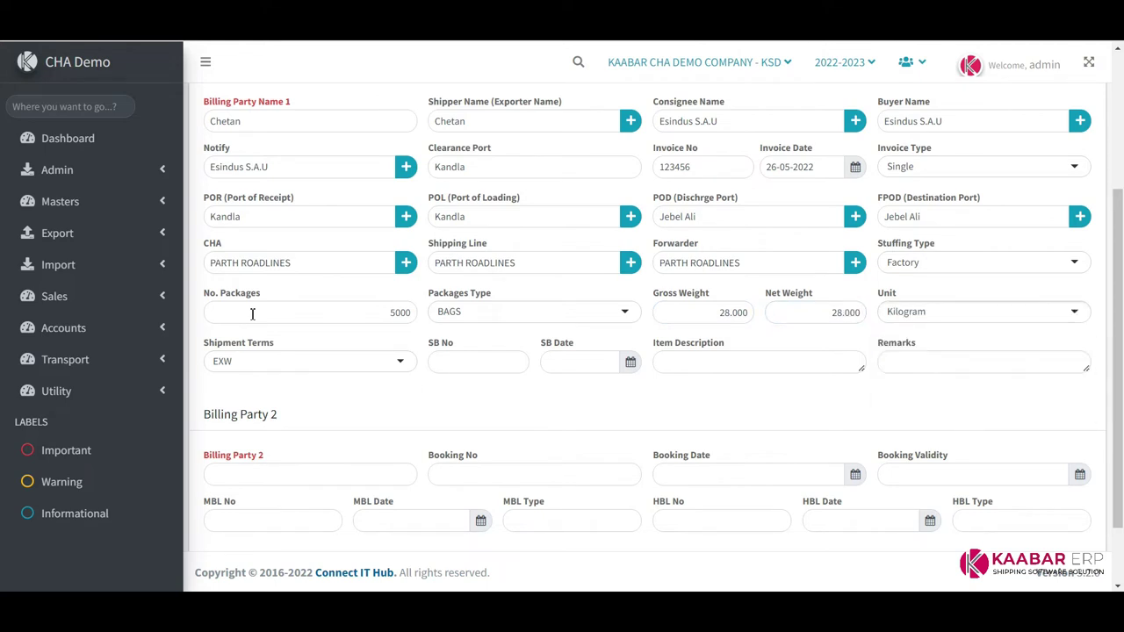
key("Tab")
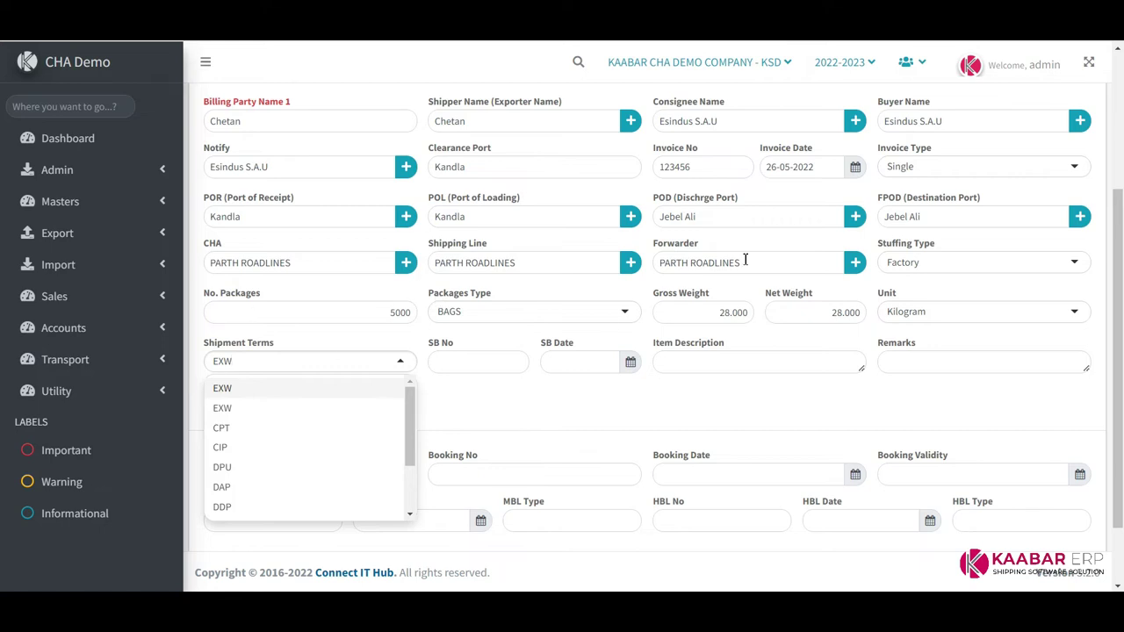
left_click(931, 320)
left_click(927, 400)
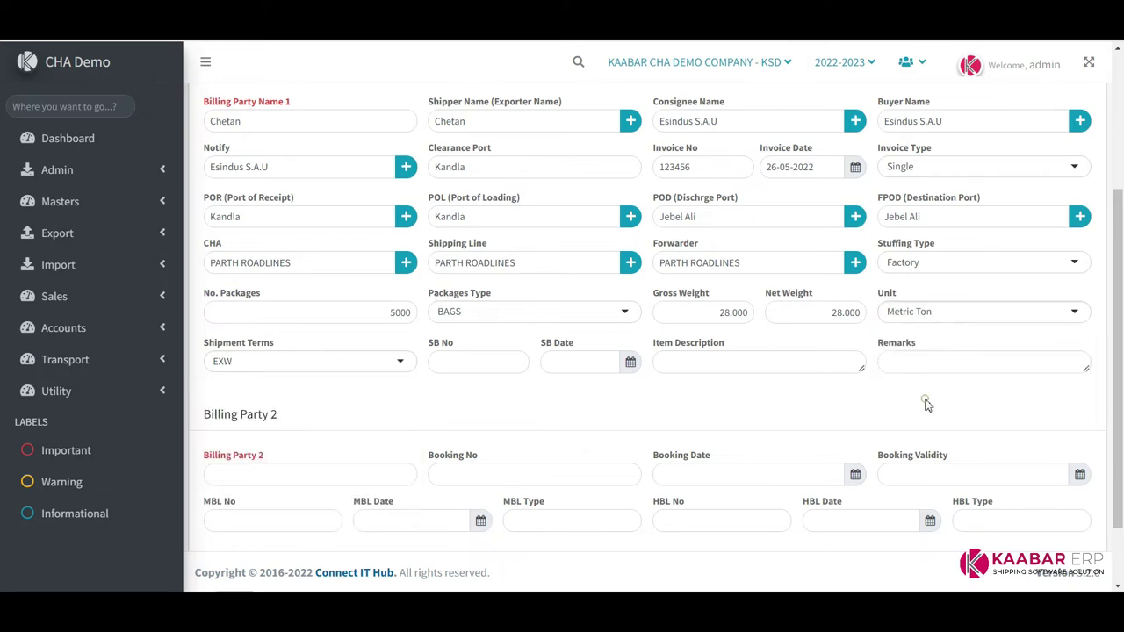
Choose FOB as the shipment terms
left_click(319, 363)
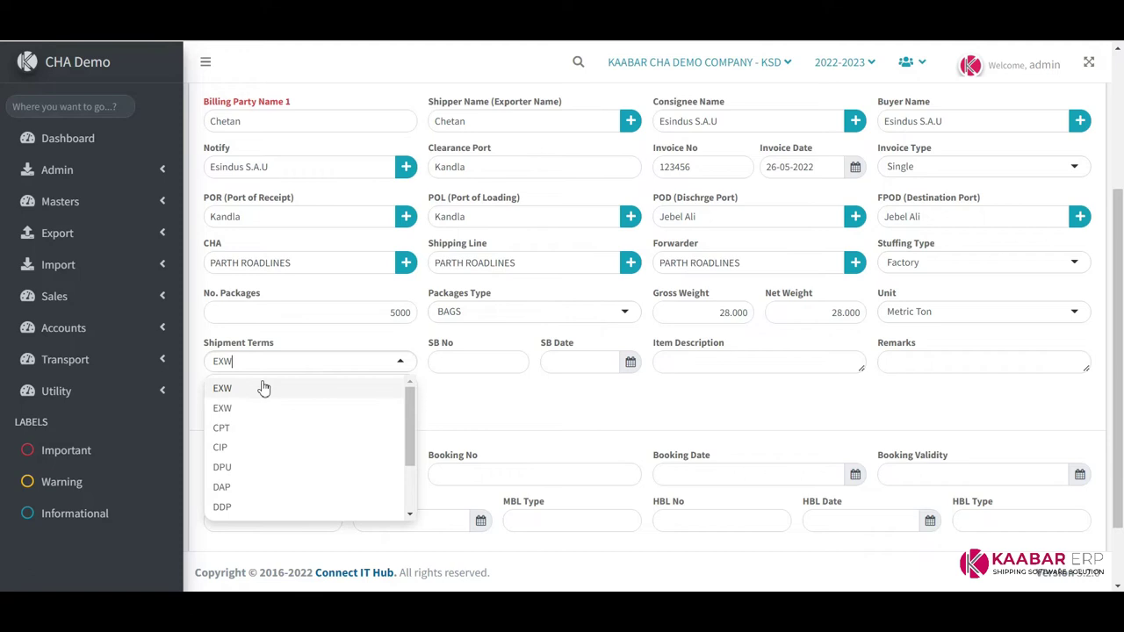
left_click_drag(201, 348, 281, 339)
left_click(318, 337)
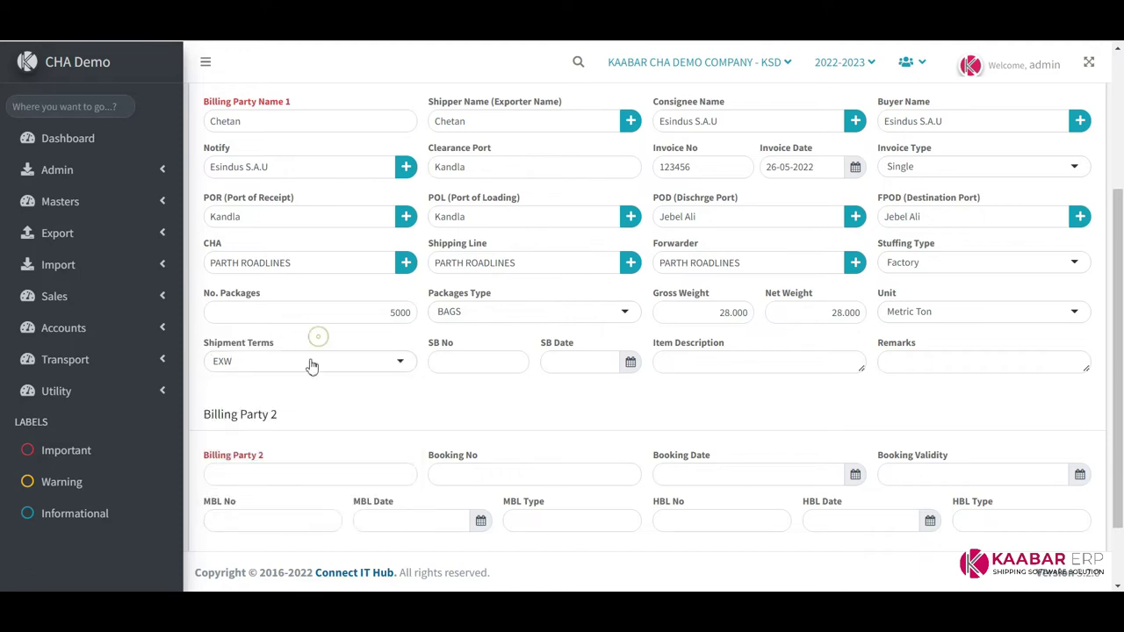
left_click(312, 364)
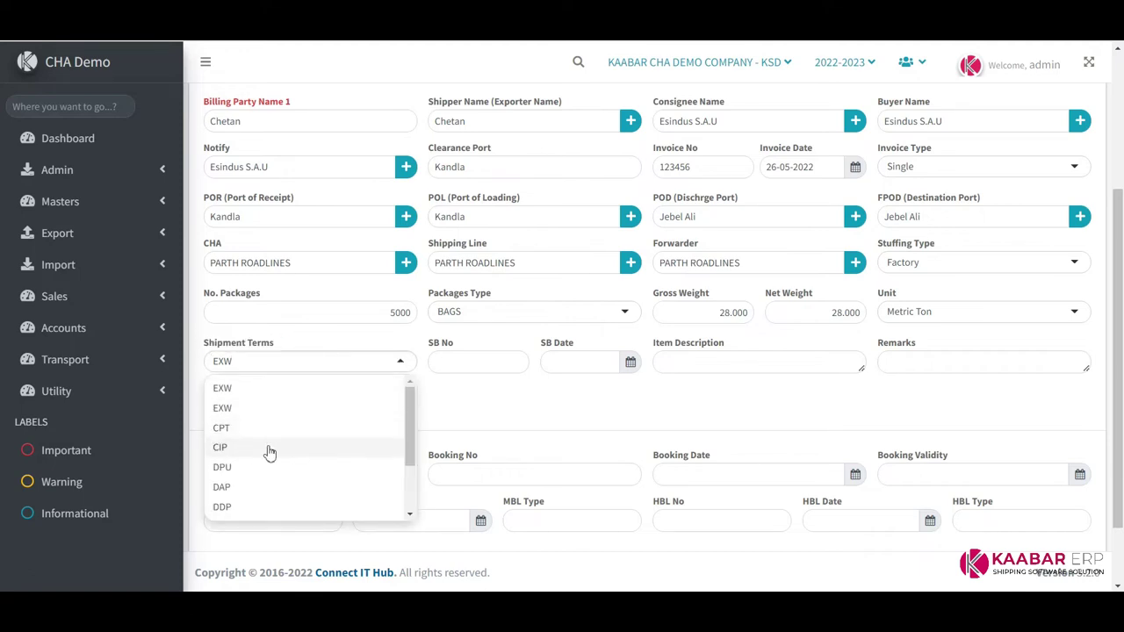
scroll(411, 457, "down", 2)
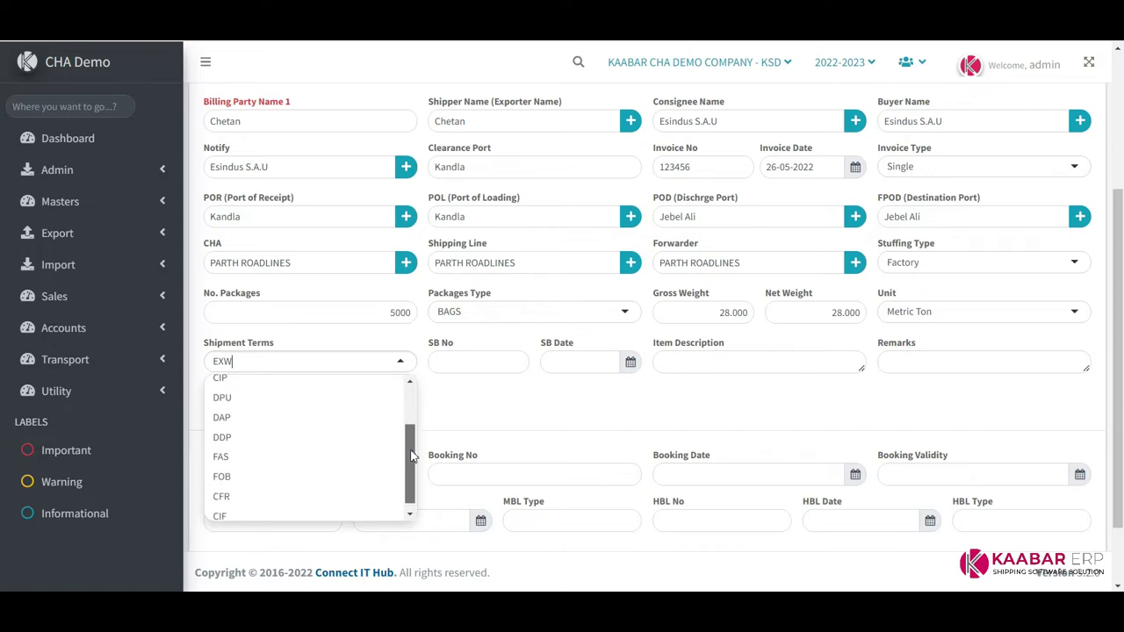
left_click(237, 468)
Enter SB No 1234567 dated 23-05-2022, item IMPORTED STEAM COAL and remarks NOPE
left_click(466, 365)
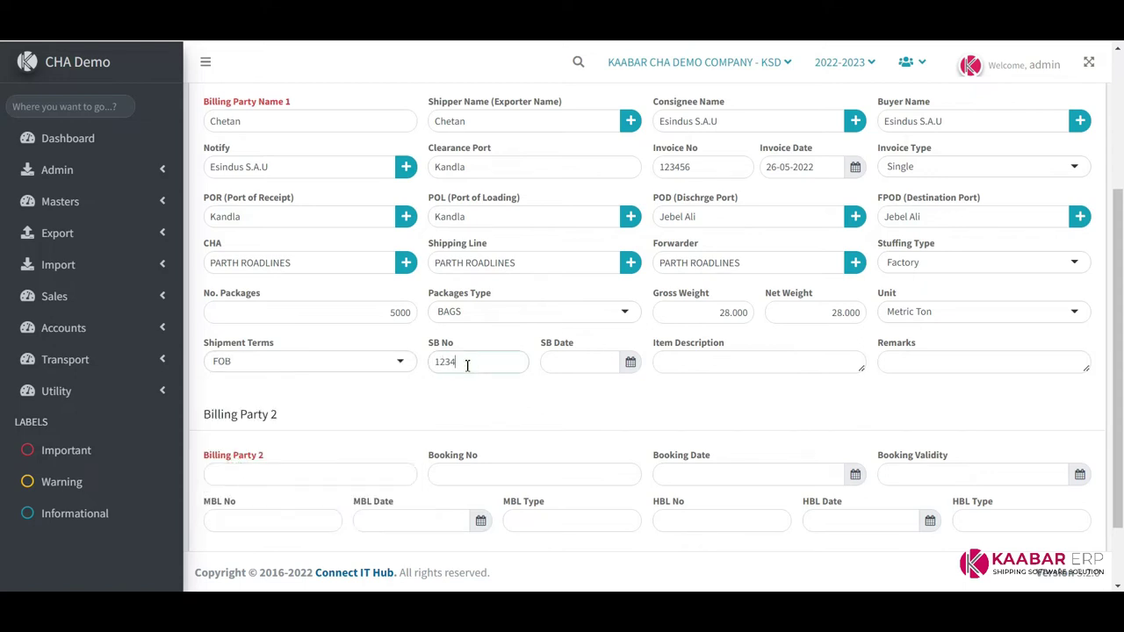
key("Tab")
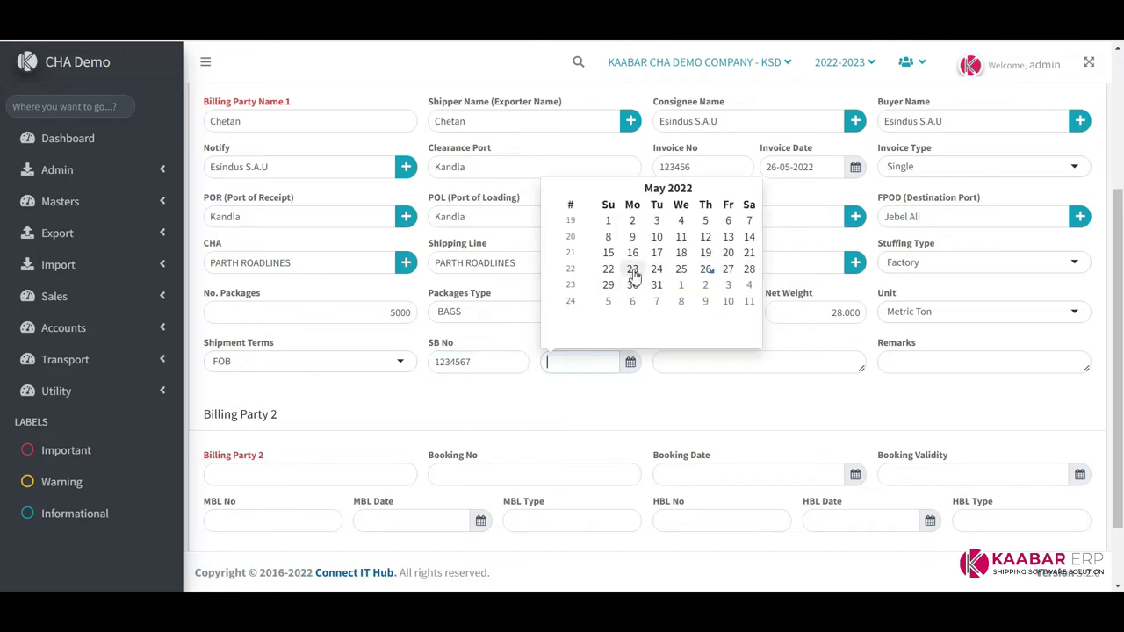
left_click(633, 269)
left_click(694, 366)
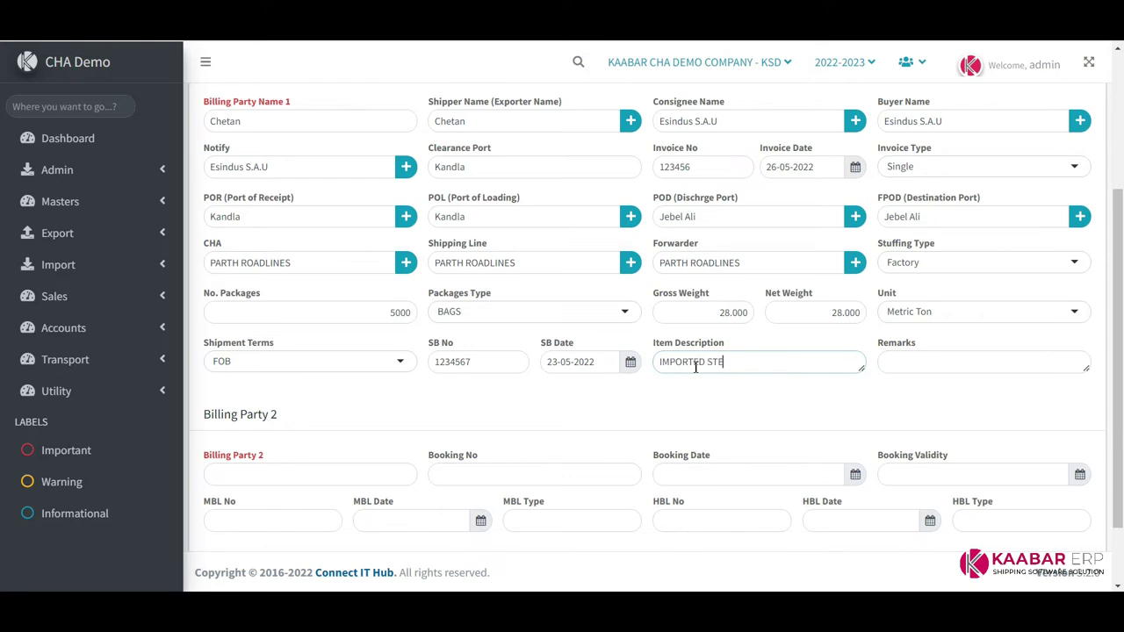
key("Tab")
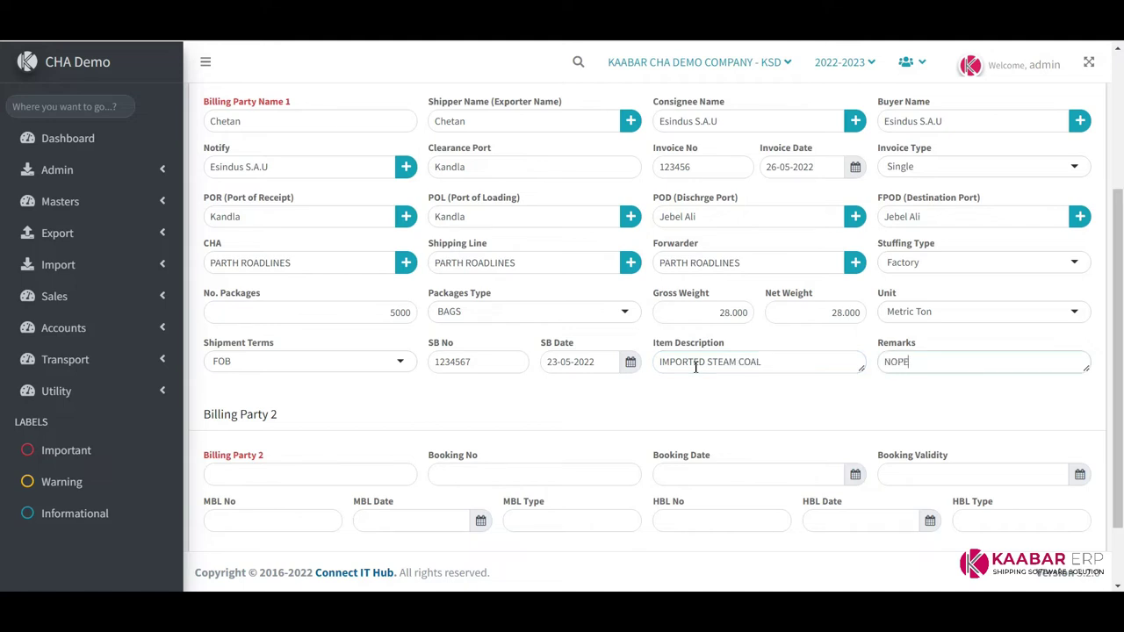
Set Billing Party 2 to Esindus S.A.U with booking 456987456 dated 23-05-2022, valid to 29-05-2022
scroll(491, 384, "down", 2)
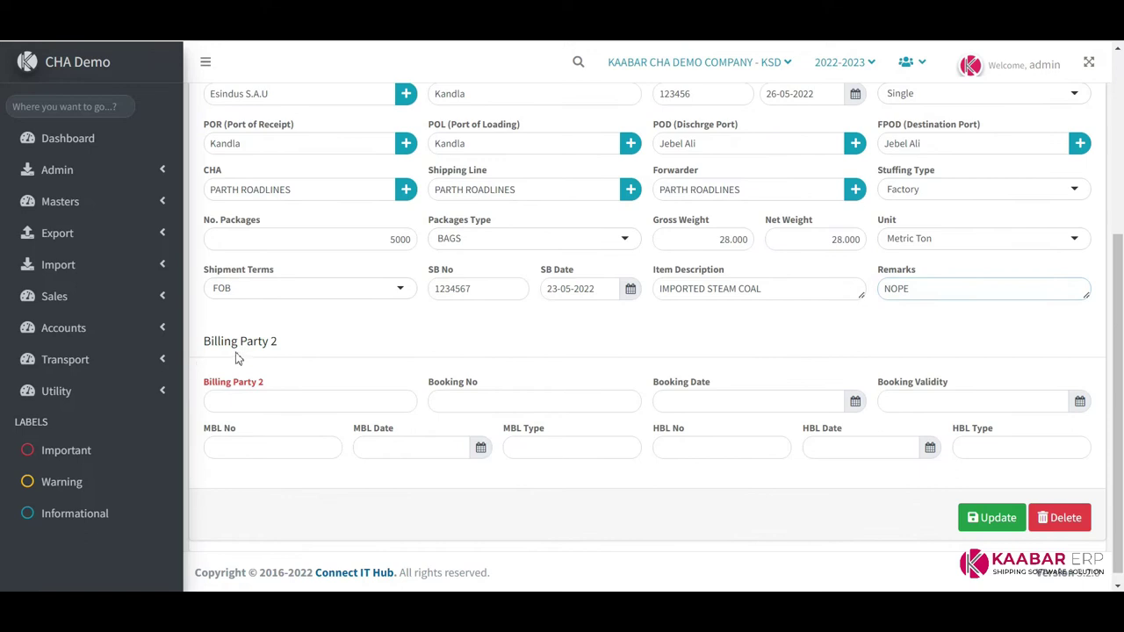
left_click(271, 395)
type("a")
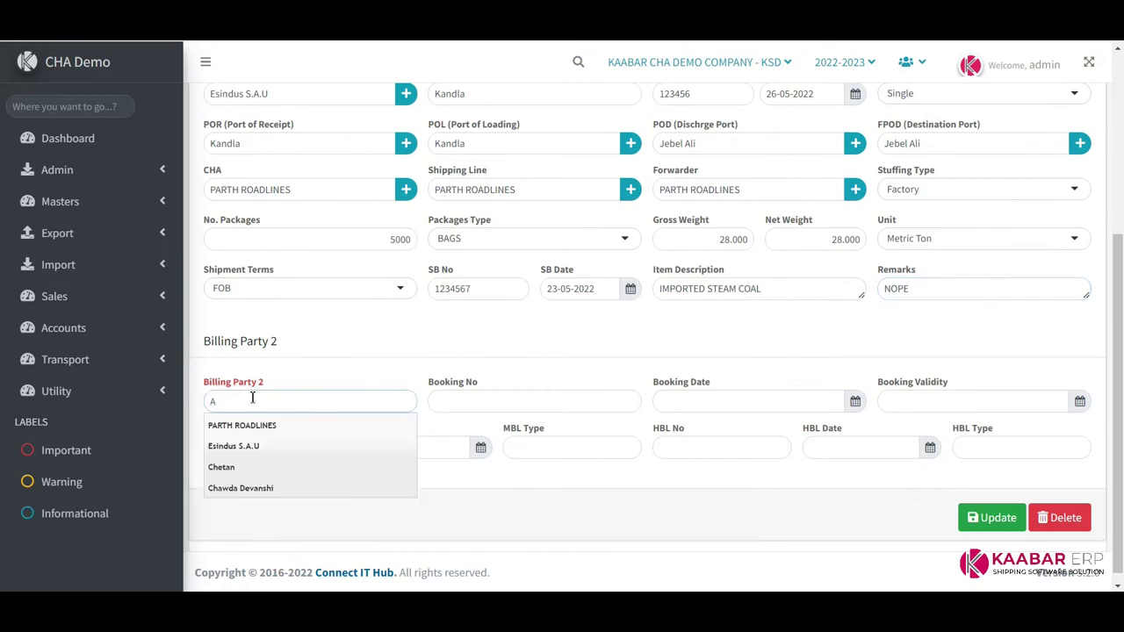
left_click(249, 445)
left_click(490, 393)
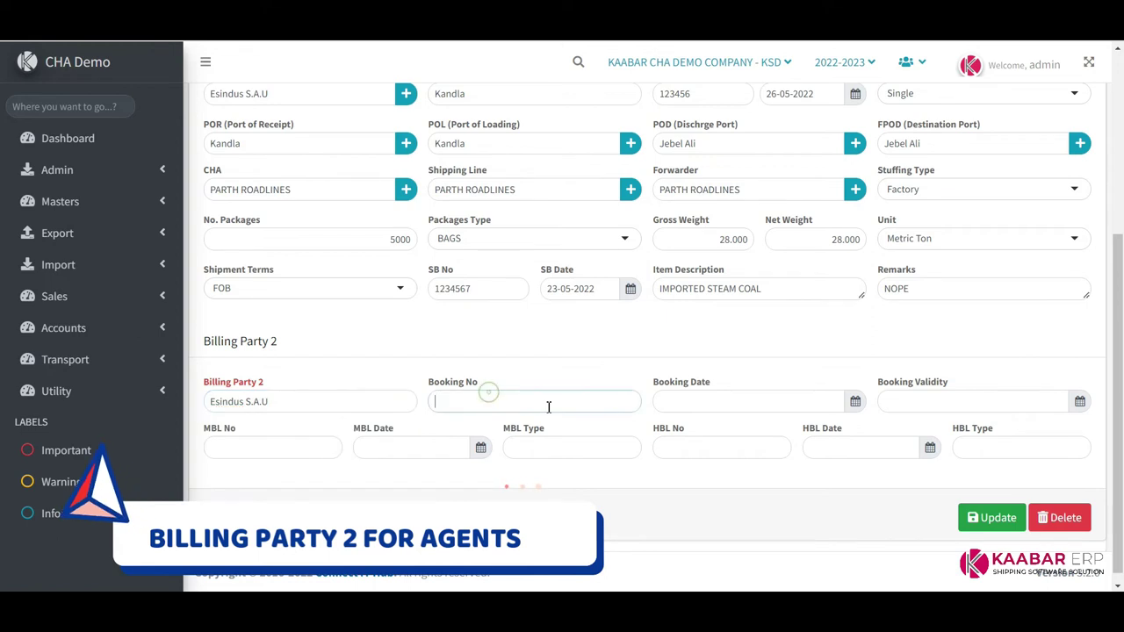
type("456987456")
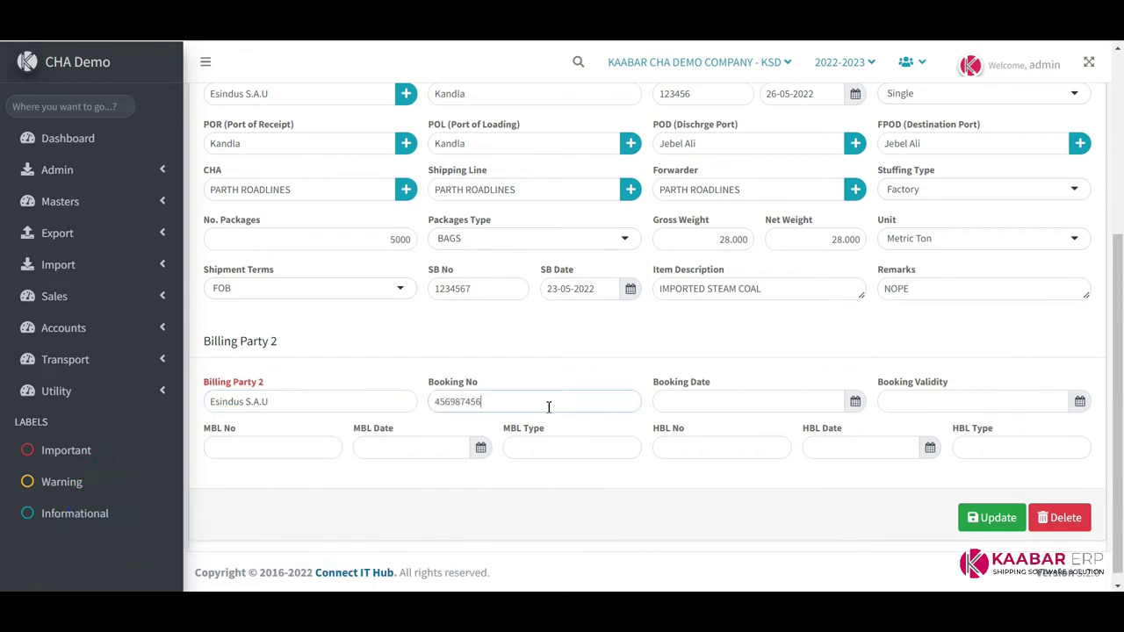
key("Tab")
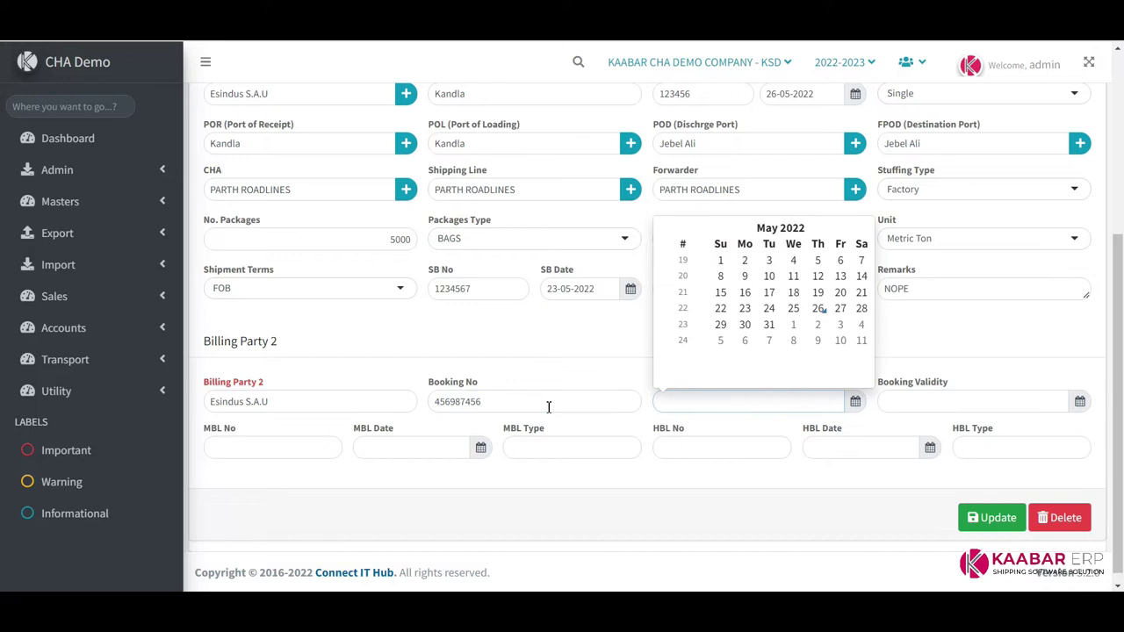
left_click(744, 308)
left_click(940, 403)
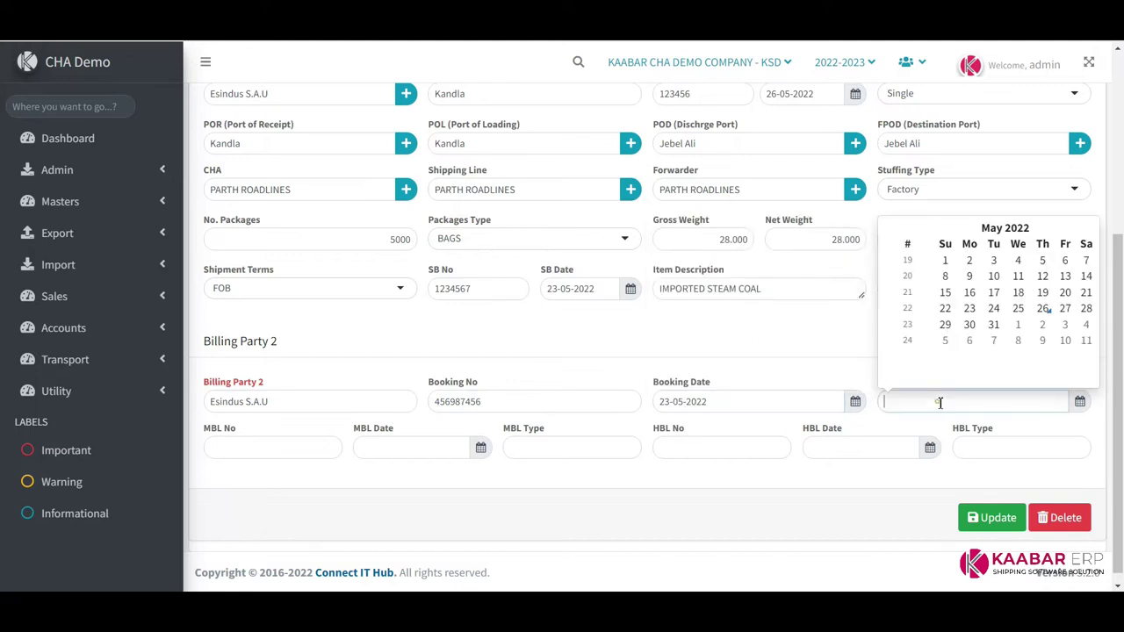
left_click(945, 325)
Enter MBL 123456 dated 15-05-2022 type Home, and HBL 545454 dated 25-05-2022 type Home
left_click(276, 446)
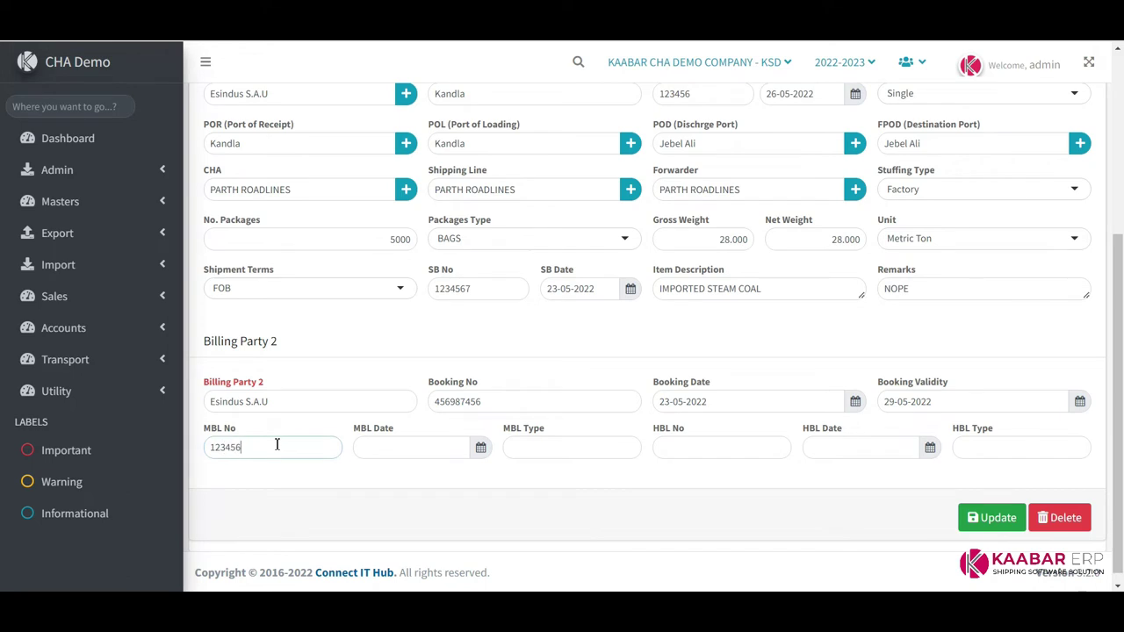
key("Tab")
left_click(420, 341)
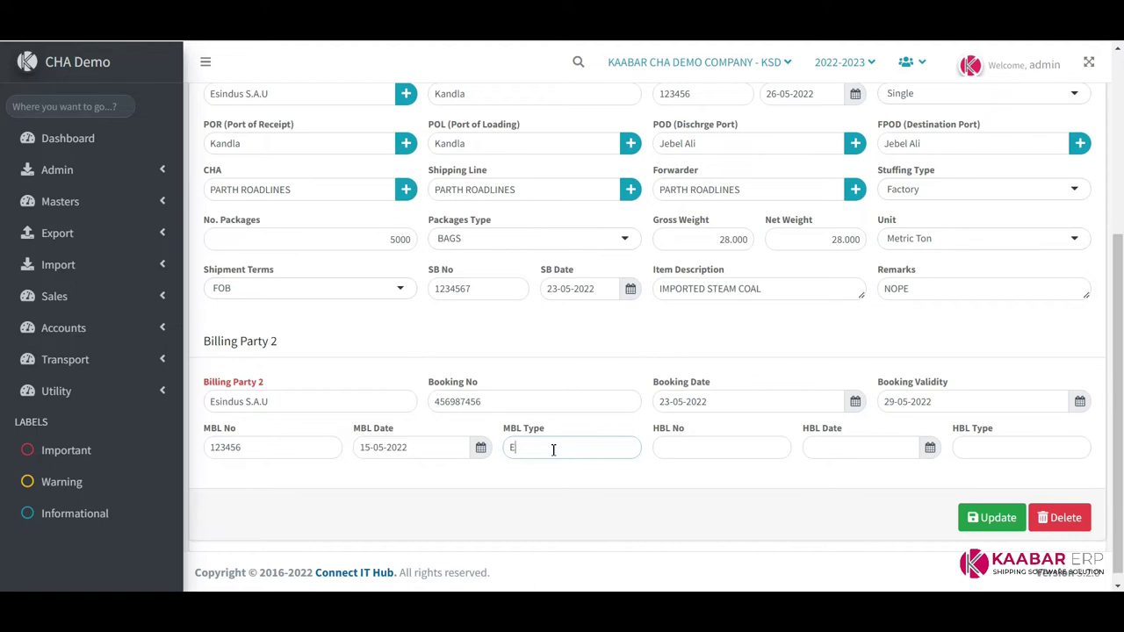
type("hOME")
key("ctrl+a")
type("H")
key("ctrl+a")
key("ctrl+c")
key("Tab")
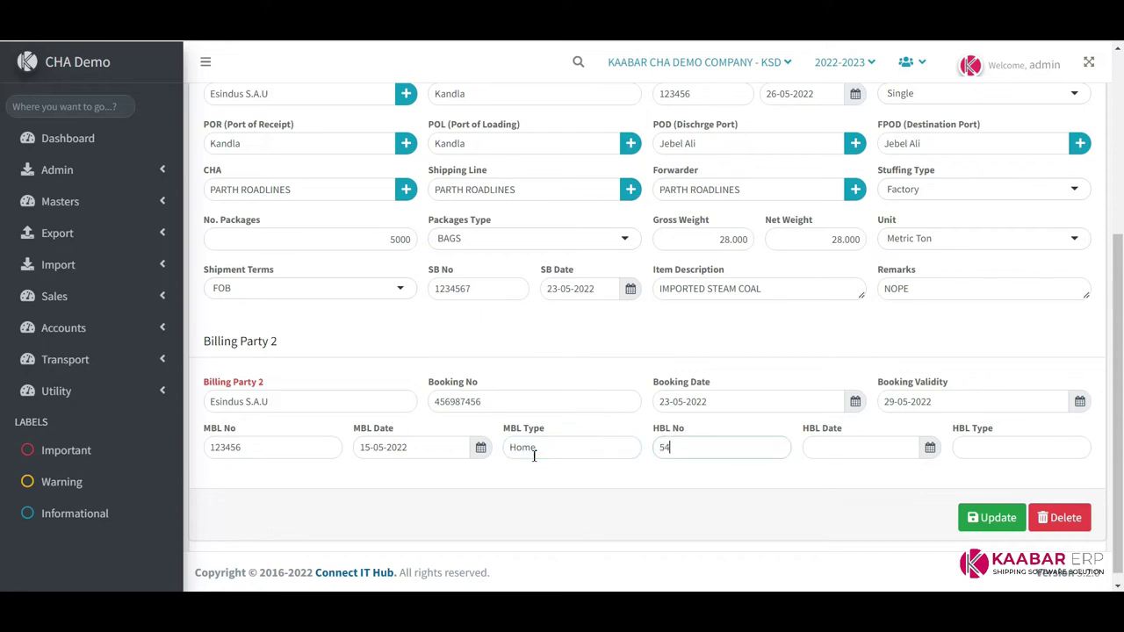
key("Tab")
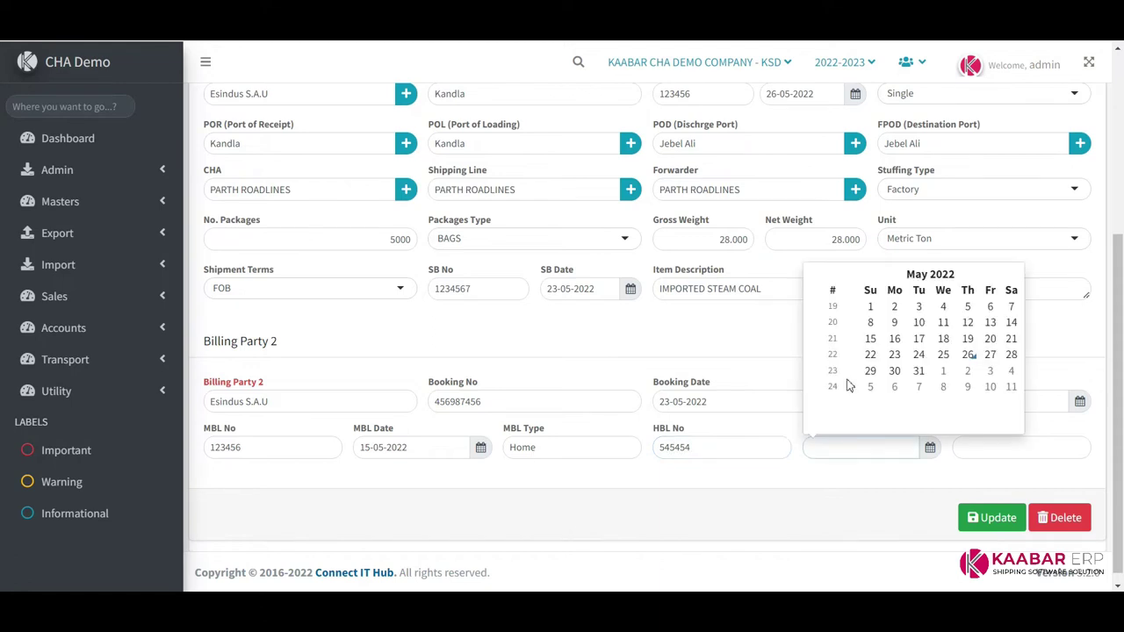
left_click(937, 357)
left_click(993, 449)
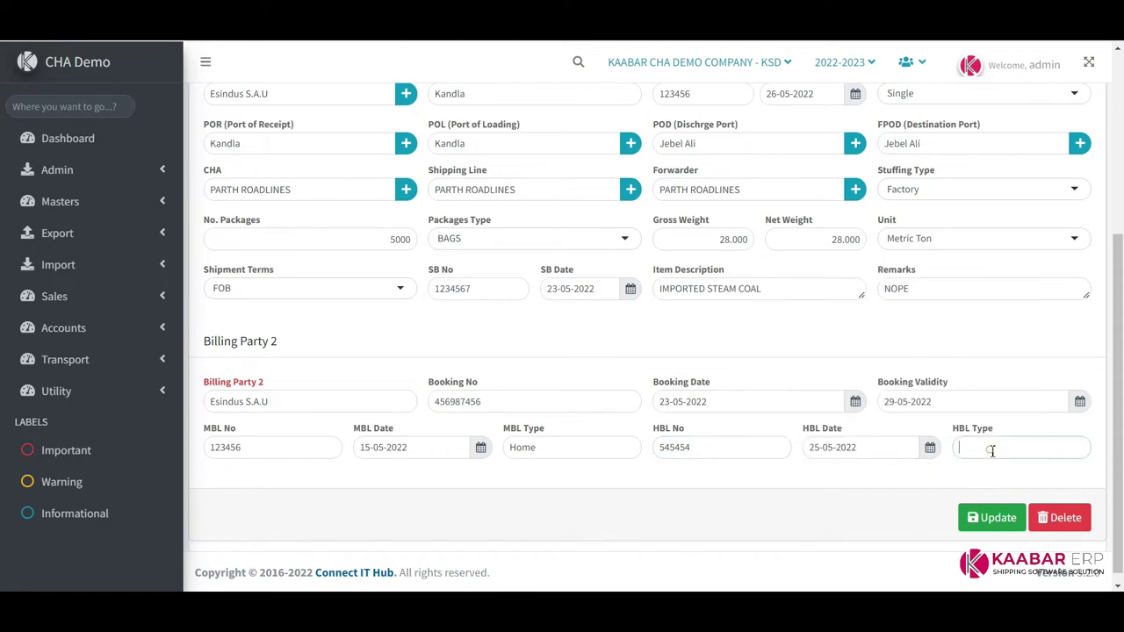
key("ctrl+v")
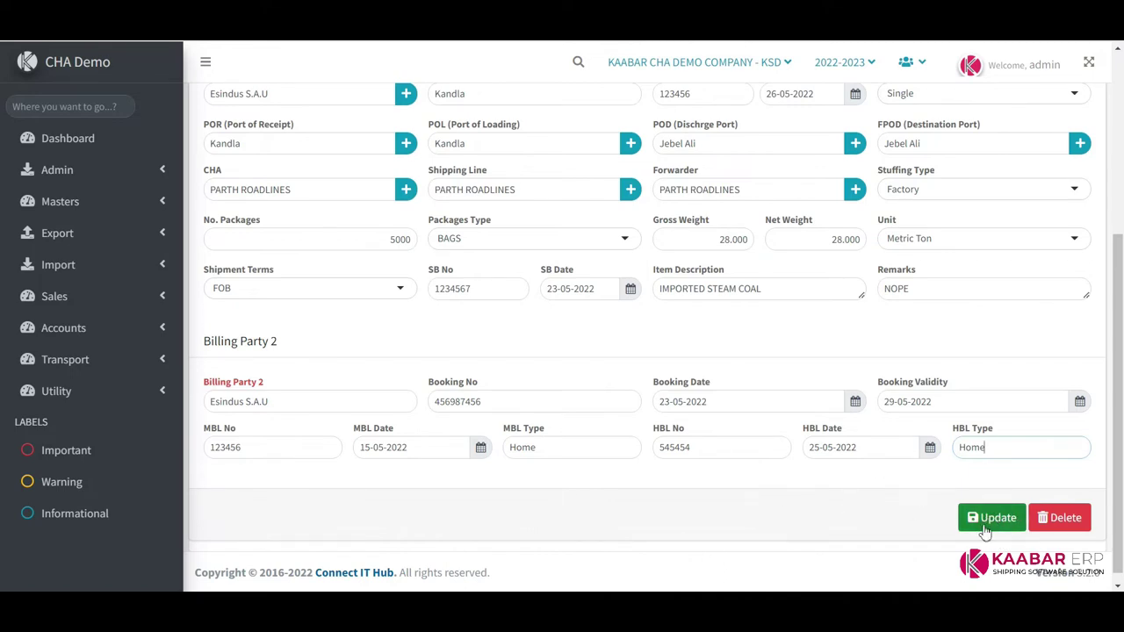
Save the export job and reload it as EXP/0008/22-23 to check its details
left_click(989, 520)
left_click(563, 401)
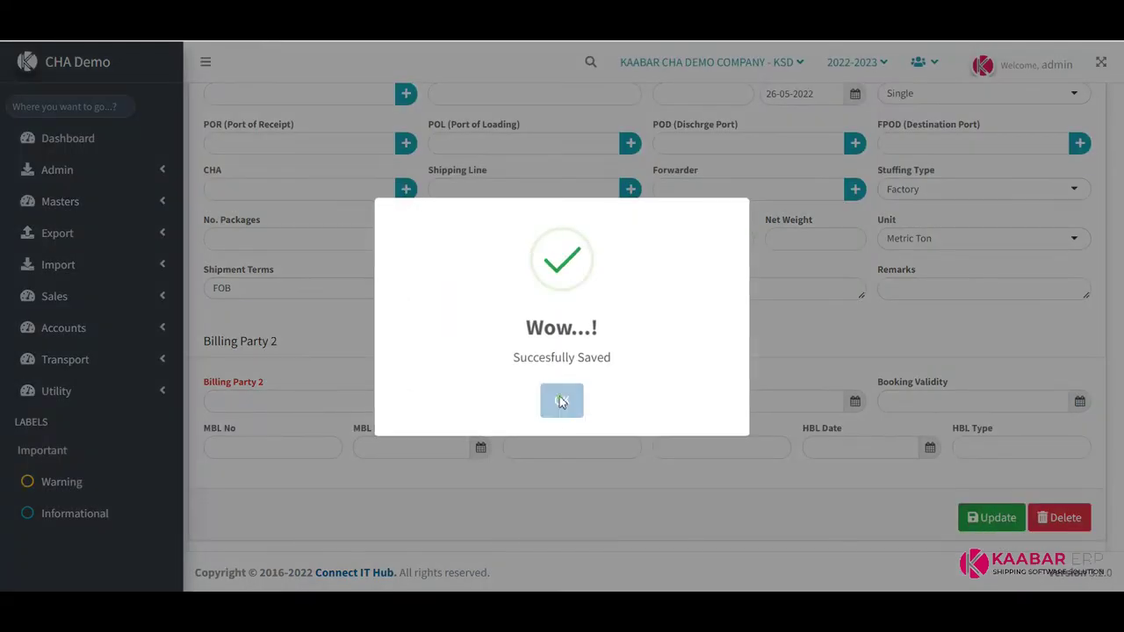
left_click(957, 116)
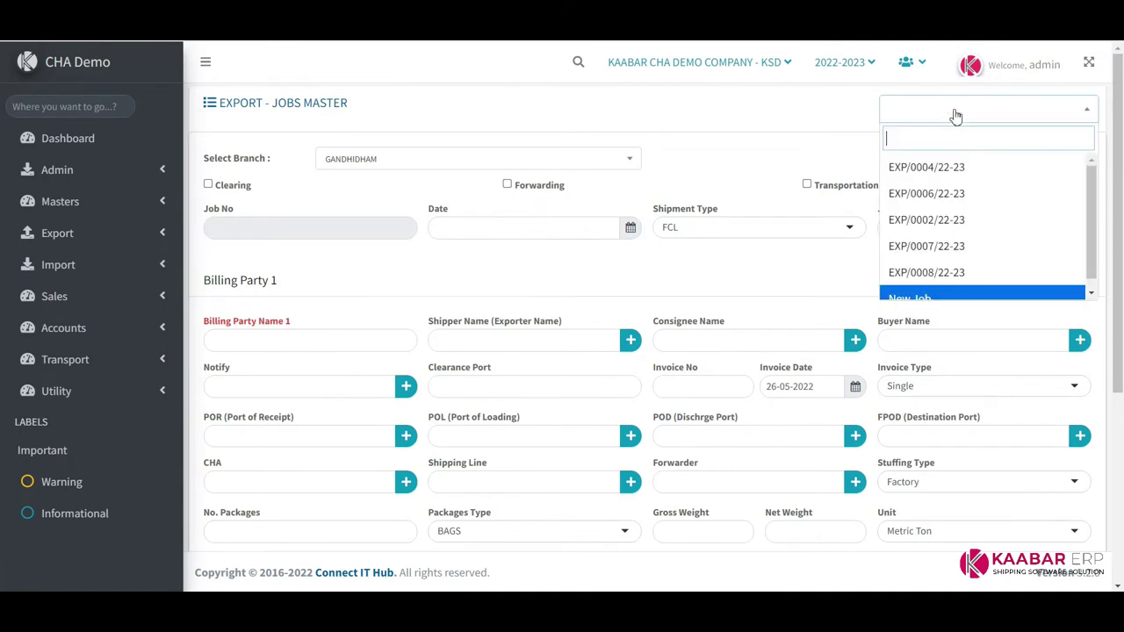
left_click(953, 259)
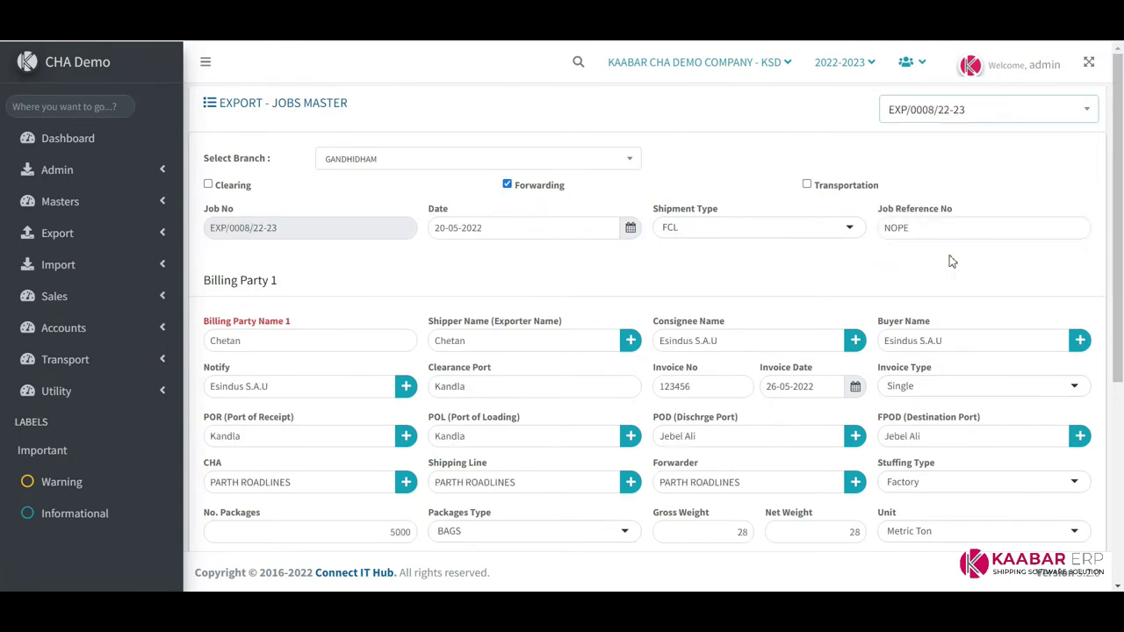
scroll(865, 249, "down", 4)
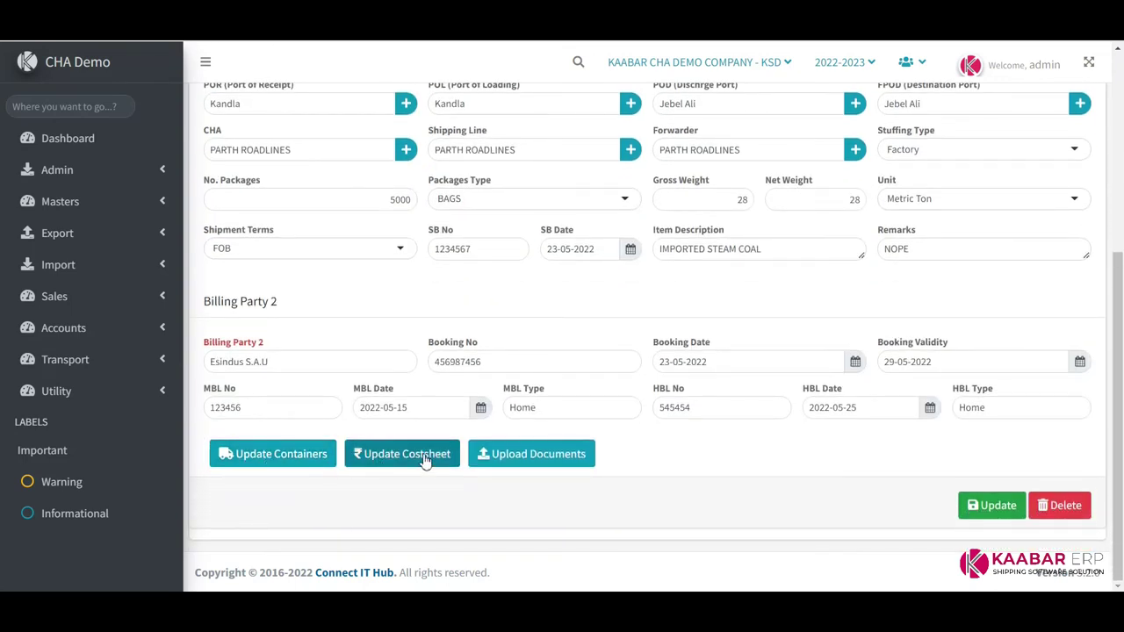
Enter container booking number 7899999 with booking date 01-04-2022
left_click(275, 454)
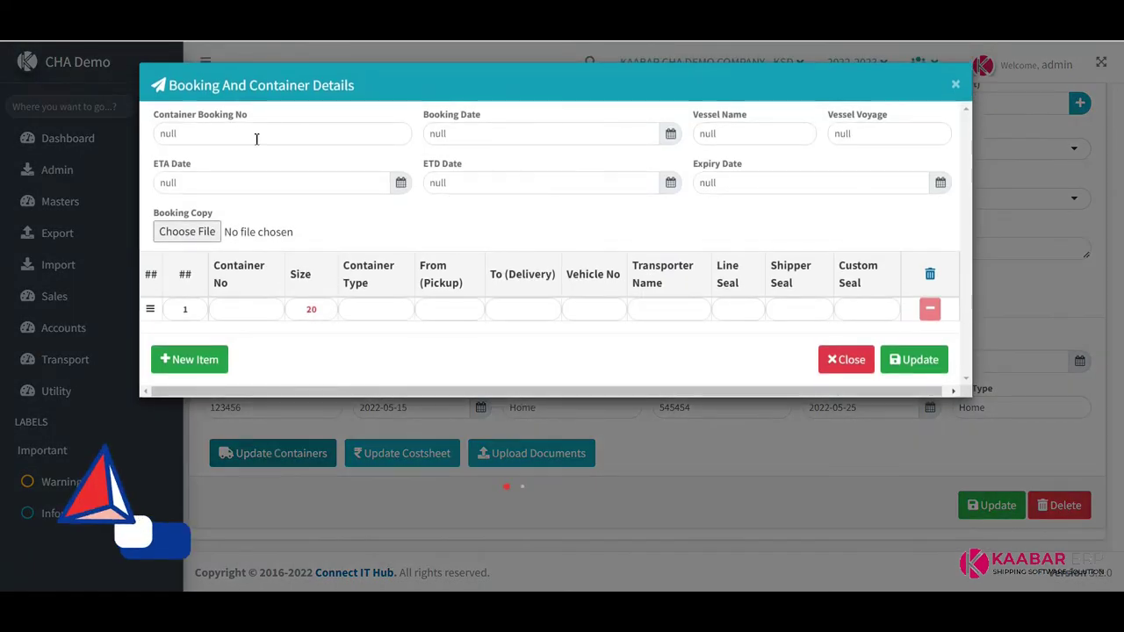
double_click(253, 137)
type("7899999")
key("Tab")
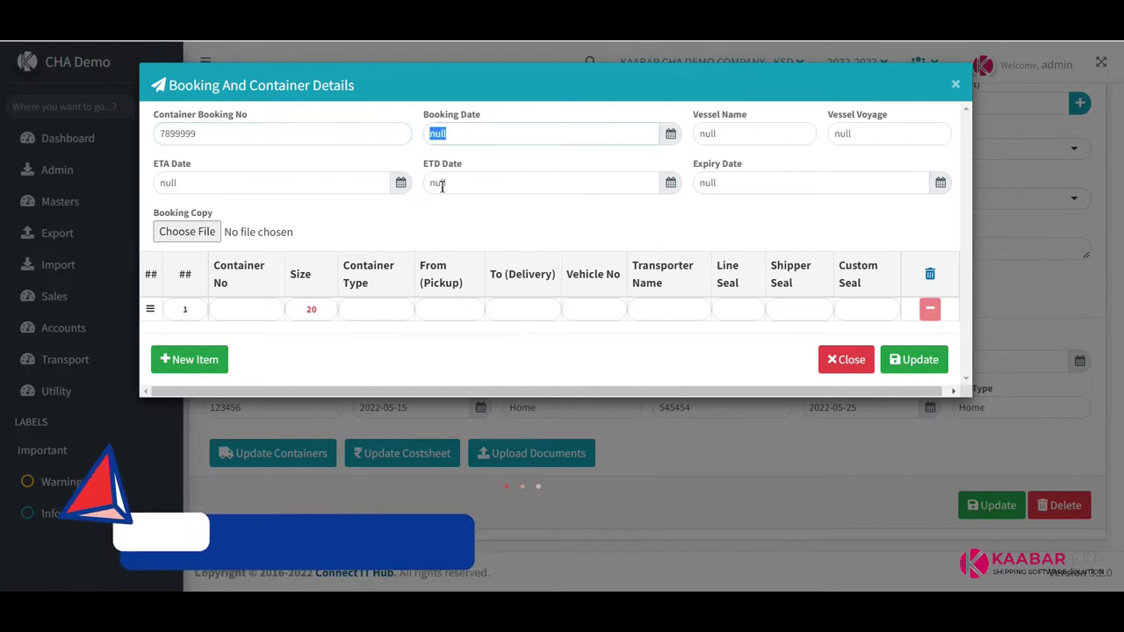
key("BackSpace")
type("01-04-202")
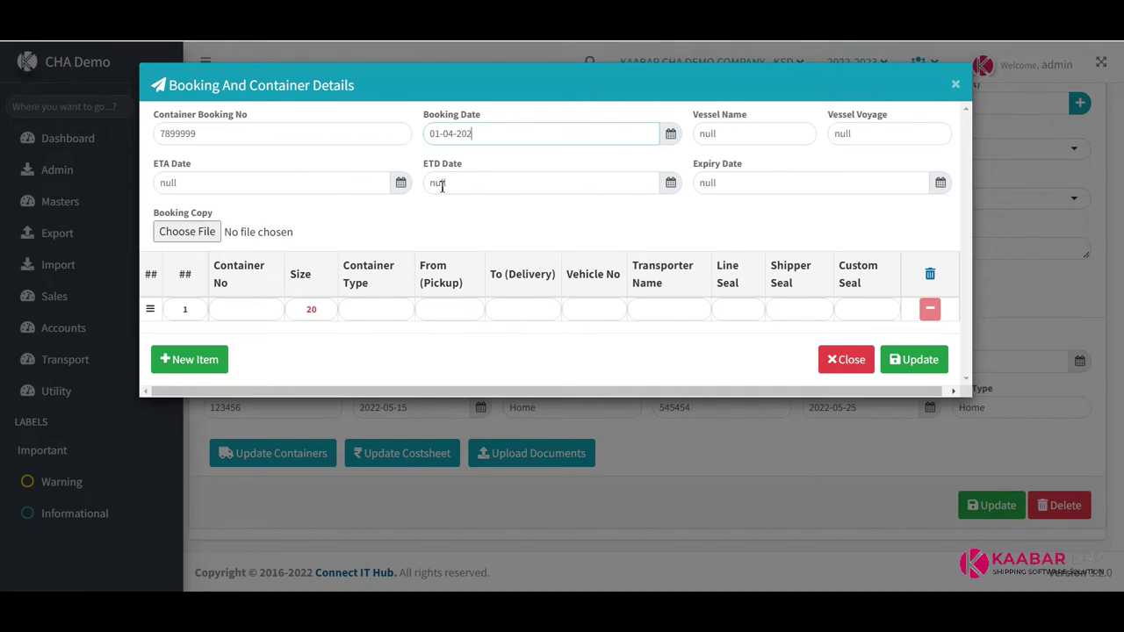
type("2")
Set the vessel to CIH VIJAY with voyage 55555
key("Tab")
type("TCI VIJAY")
key("Tab")
type("55555")
key("shift+Tab")
key("End")
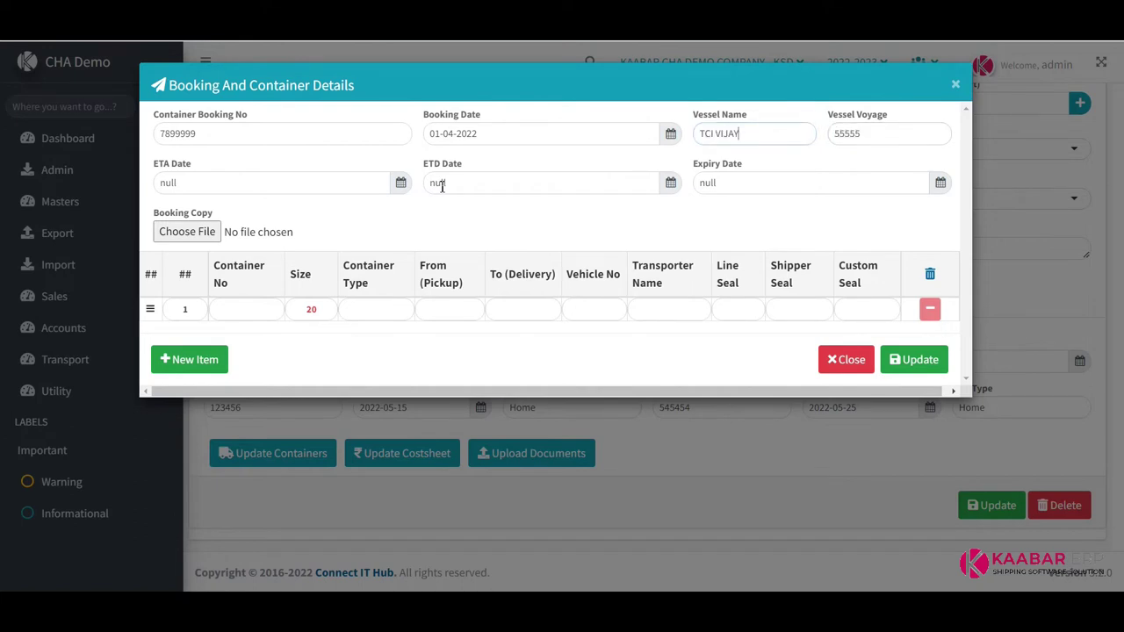
key("shift+Right")
key("shift+Right")
key("shift+Right")
type("CIH")
key("Tab")
Set ETA and ETD to 01-07-2022 and the expiry date to 02-07-2022
key("Tab")
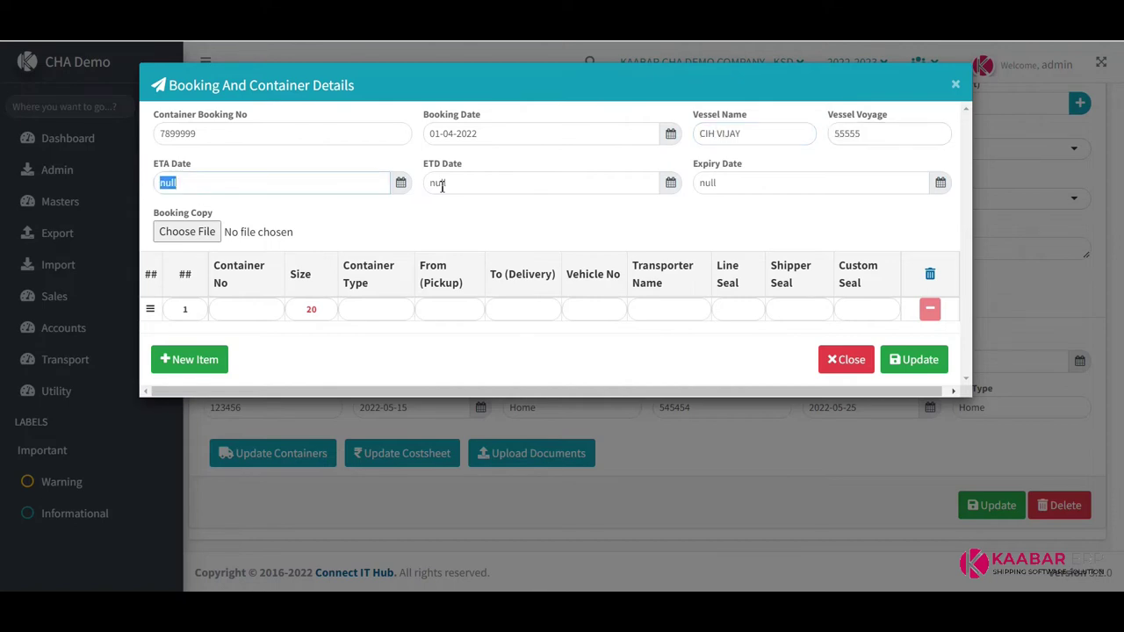
type("01-07-2022")
key("ctrl+a")
key("ctrl+c")
key("Tab")
key("ctrl+v")
key("Tab")
key("ctrl+v")
type("2")
key("Tab")
Enter container number ABCD1234567 with size 20 in row 1
type("abcd")
key("ctrl+a")
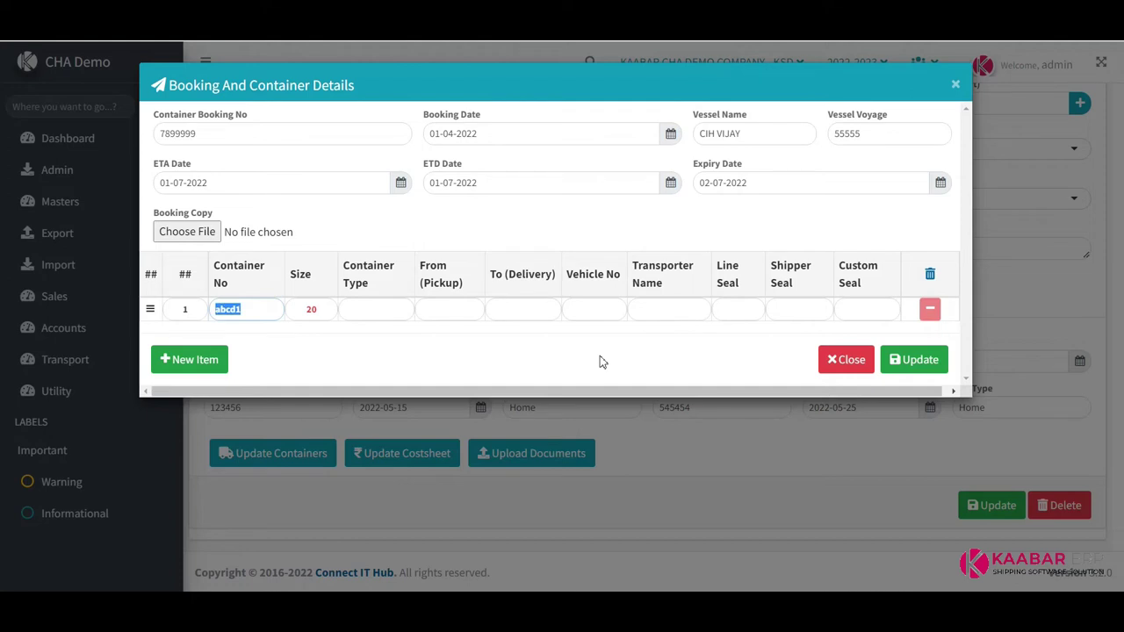
type("ABCD123456")
key("Tab")
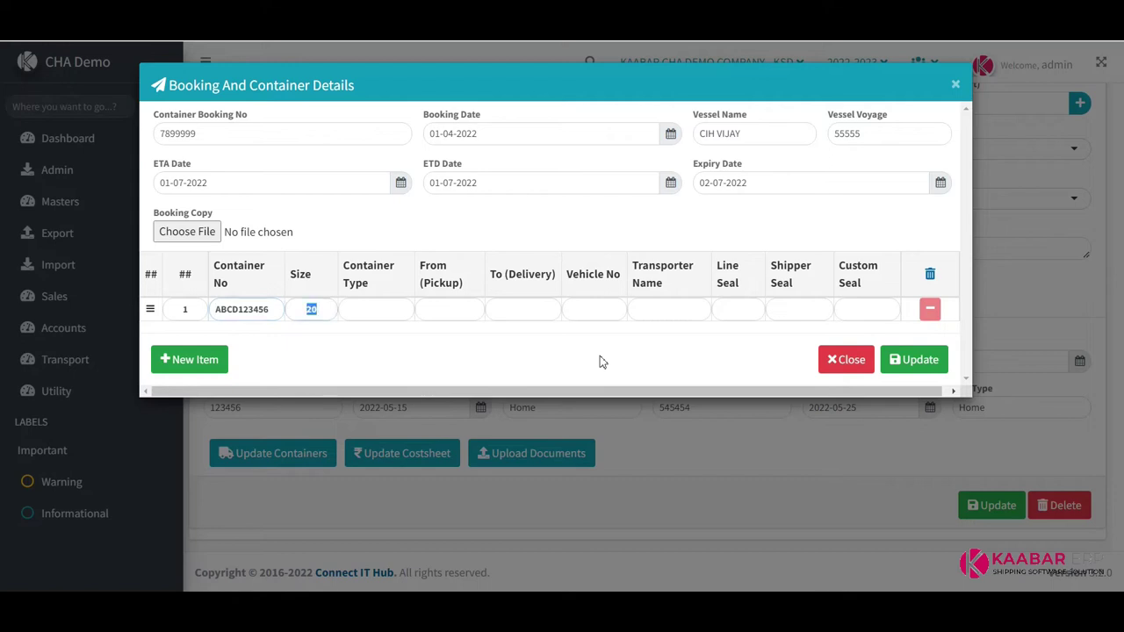
key("shift+Tab")
type("7")
key("Tab")
type("4020")
key("BackSpace")
type("4020")
left_click(322, 338)
Choose 20 High Cube as row 1's container type
key("Tab")
type("FL")
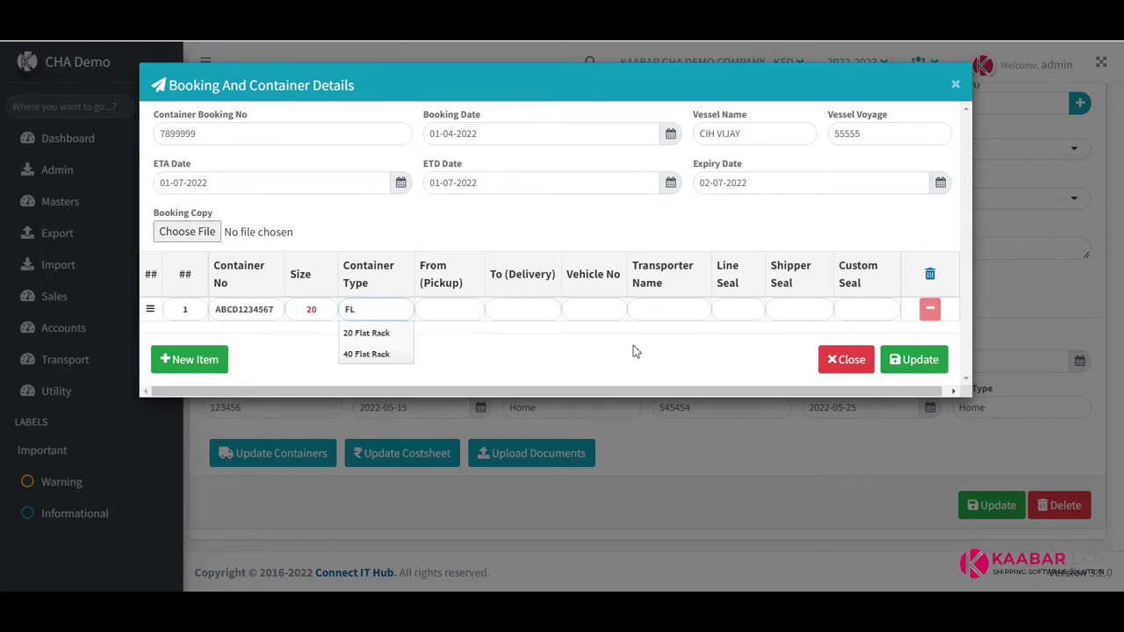
key("BackSpace")
key("BackSpace")
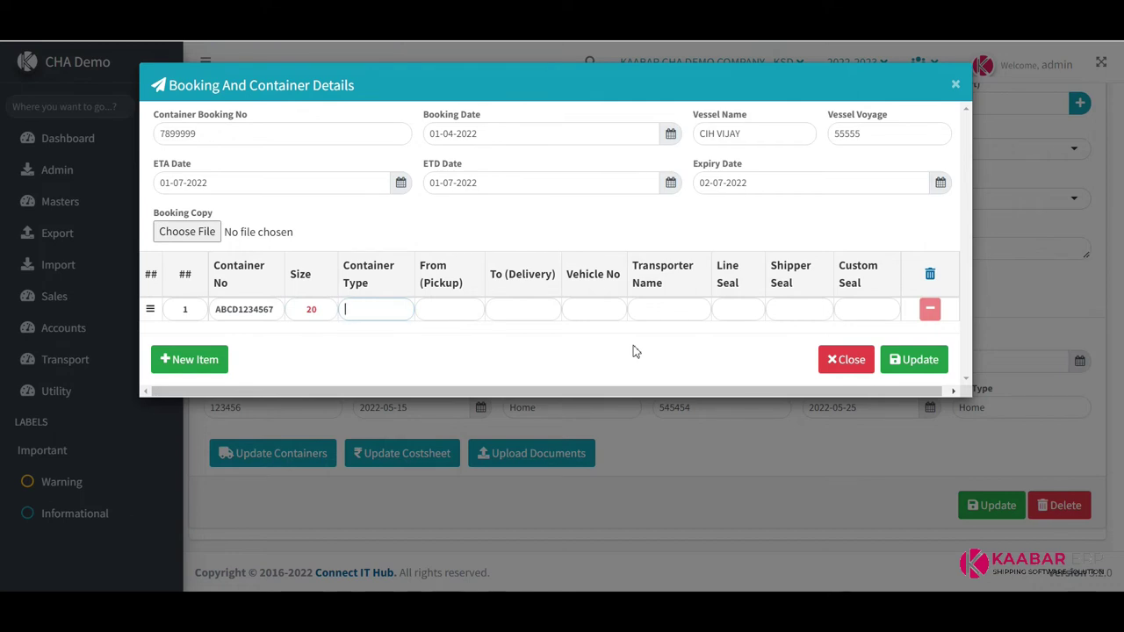
type("HIG")
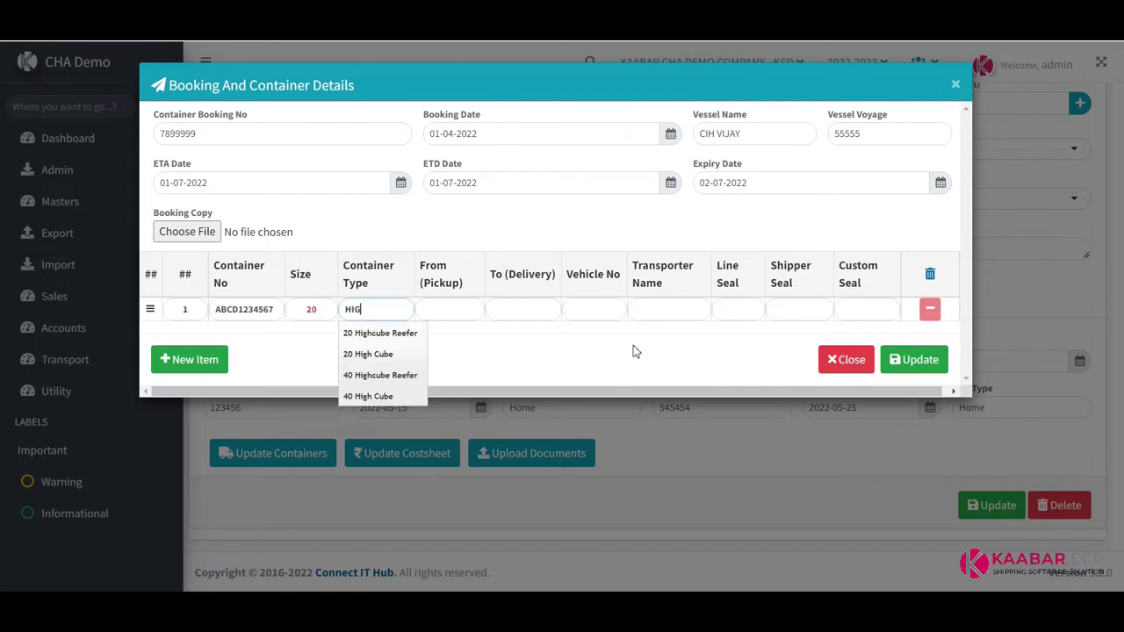
key("Down")
key("Down")
key("Down")
key("Down")
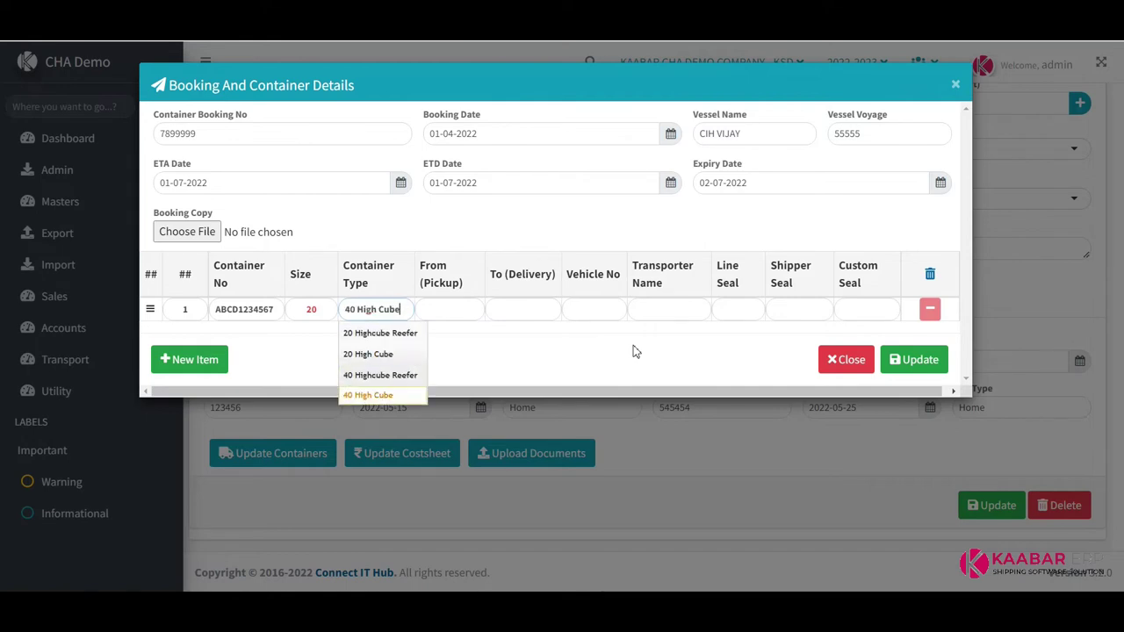
key("Up")
key("Up")
key("Up")
key("Down")
key("Return")
Fill pickup AHMEDABAD, delivery KANDLA PORT, vehicle GJ00HH2544 and transporter ABC TRANSPORTATION
key("Tab")
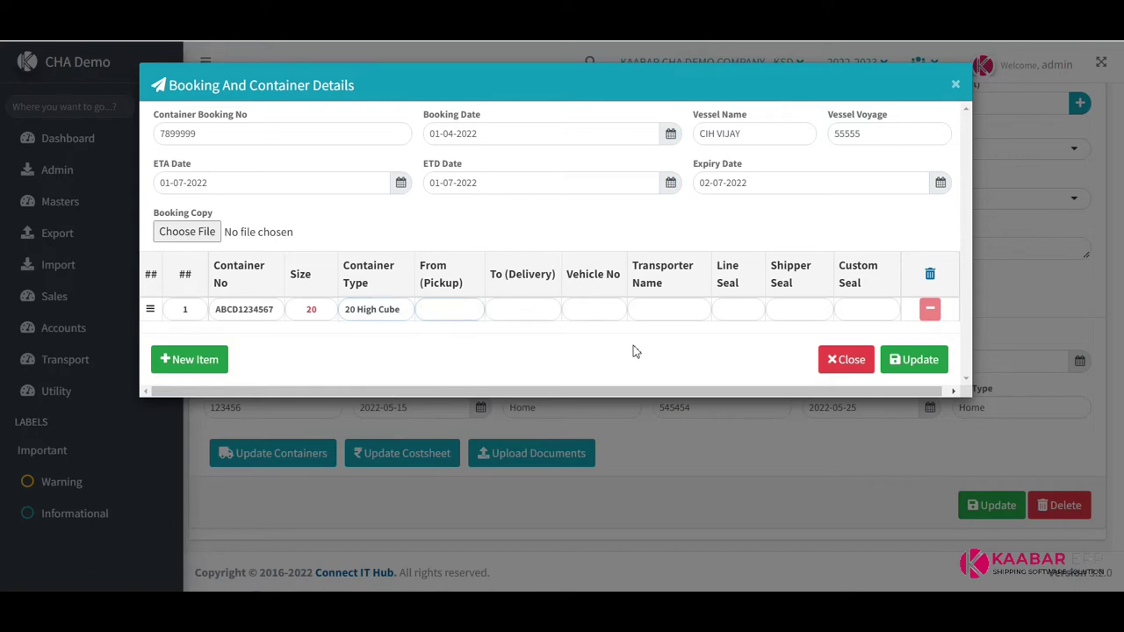
type("aHMEDA")
key("ctrl+a")
type("AHMEDABAD")
key("Tab")
type("KAND")
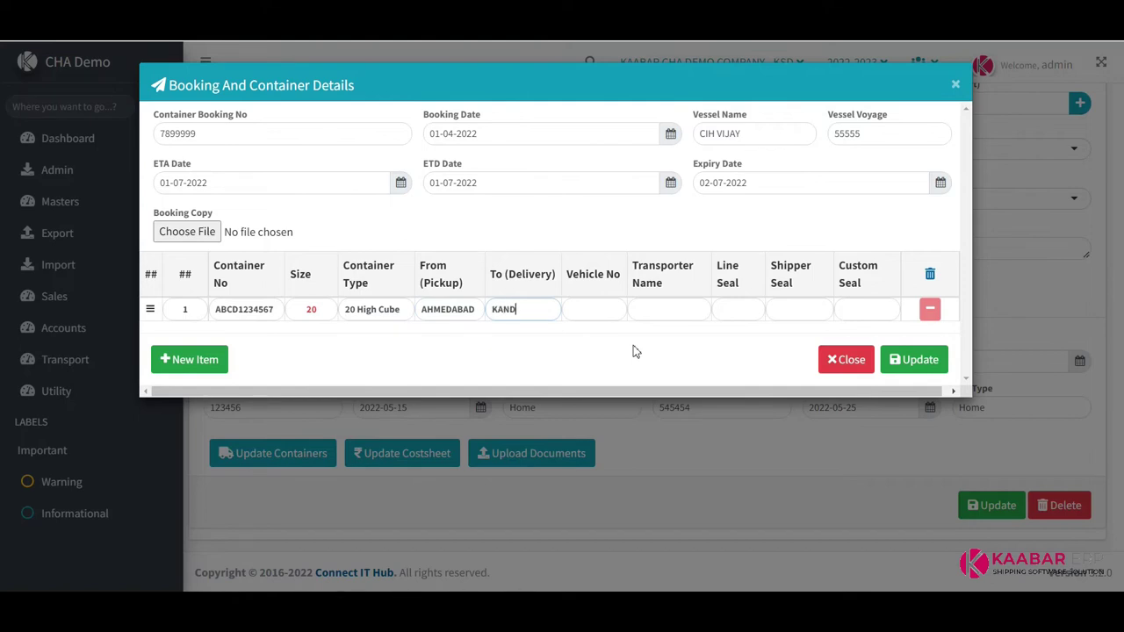
type("LA PORT")
key("Tab")
type("GJ00")
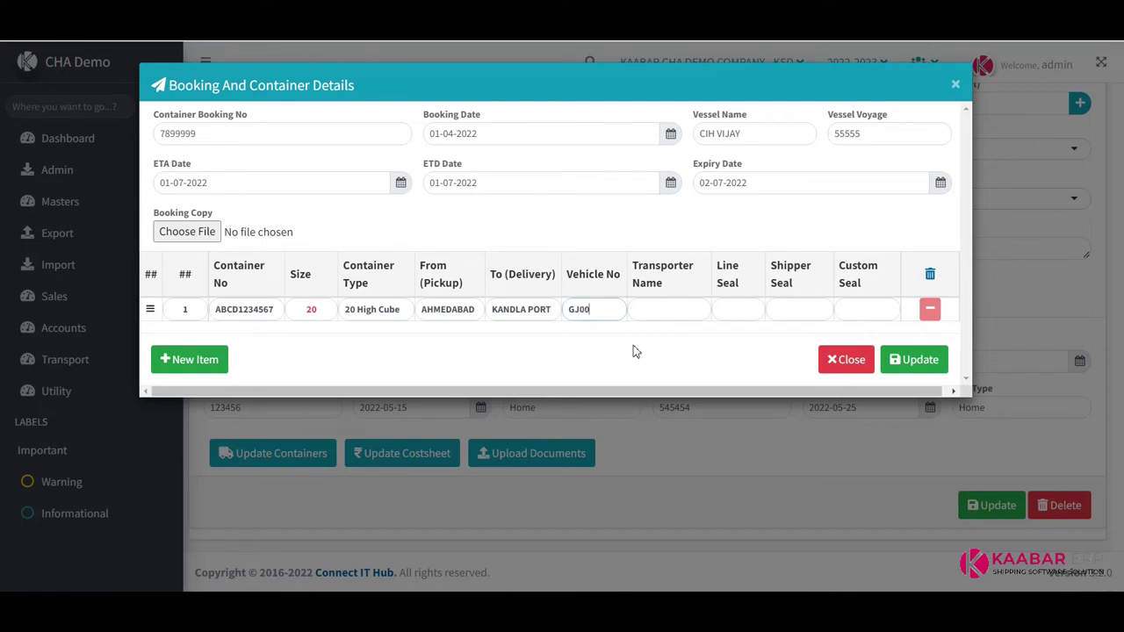
type("HH2544")
key("Tab")
type("ABC TRAN")
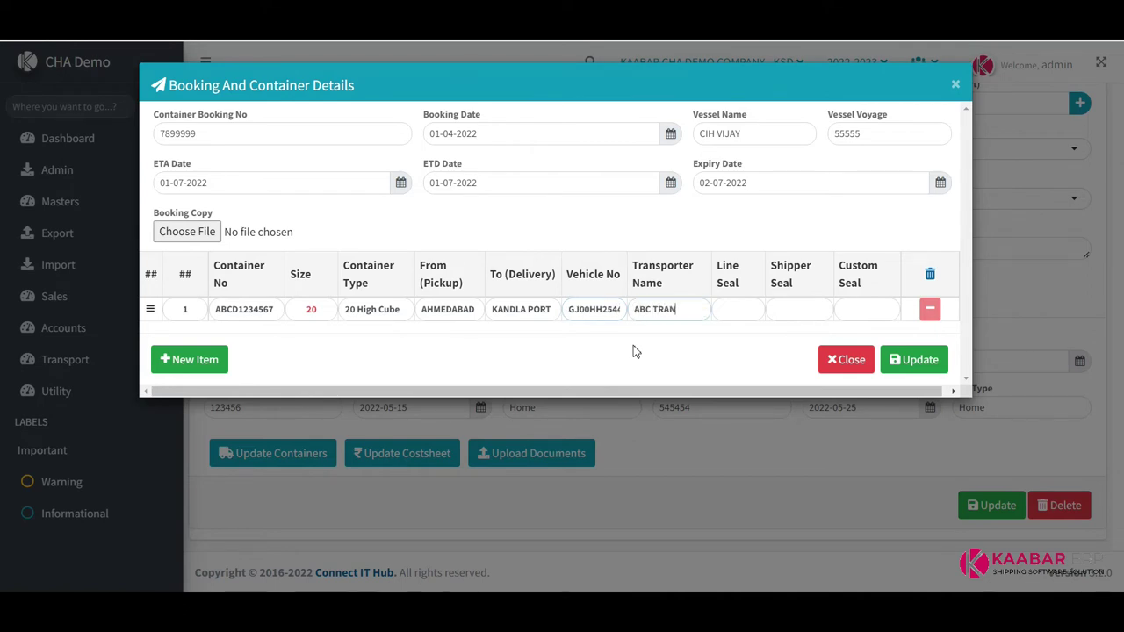
type("SPORTATION")
Enter line, shipper and custom seals 123456, 456789 and 7890125
key("Tab")
type("123456")
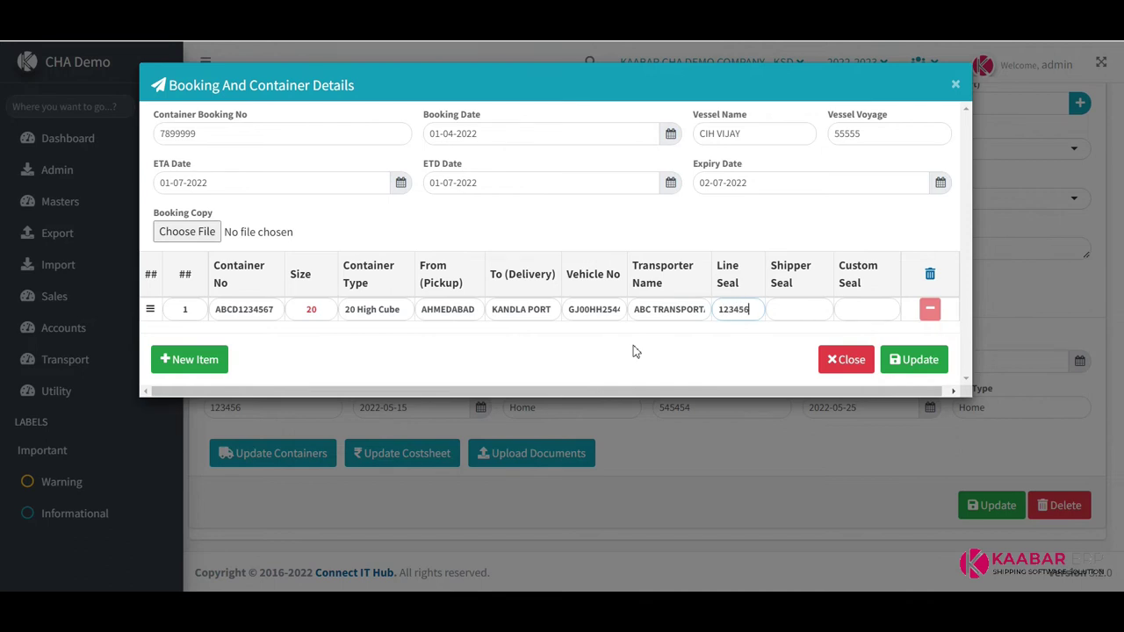
key("Tab")
type("456789")
key("Tab")
type("7890125")
Add a second container row and paste row 1's container number into it
left_click(194, 360)
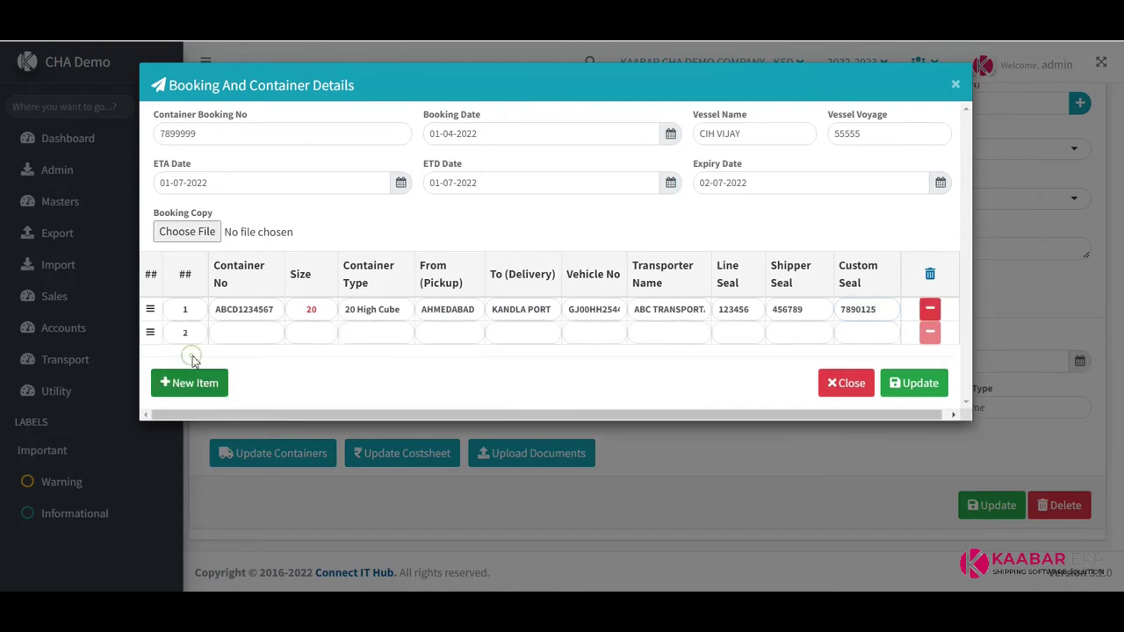
left_click(247, 334)
double_click(246, 309)
key("ctrl+c")
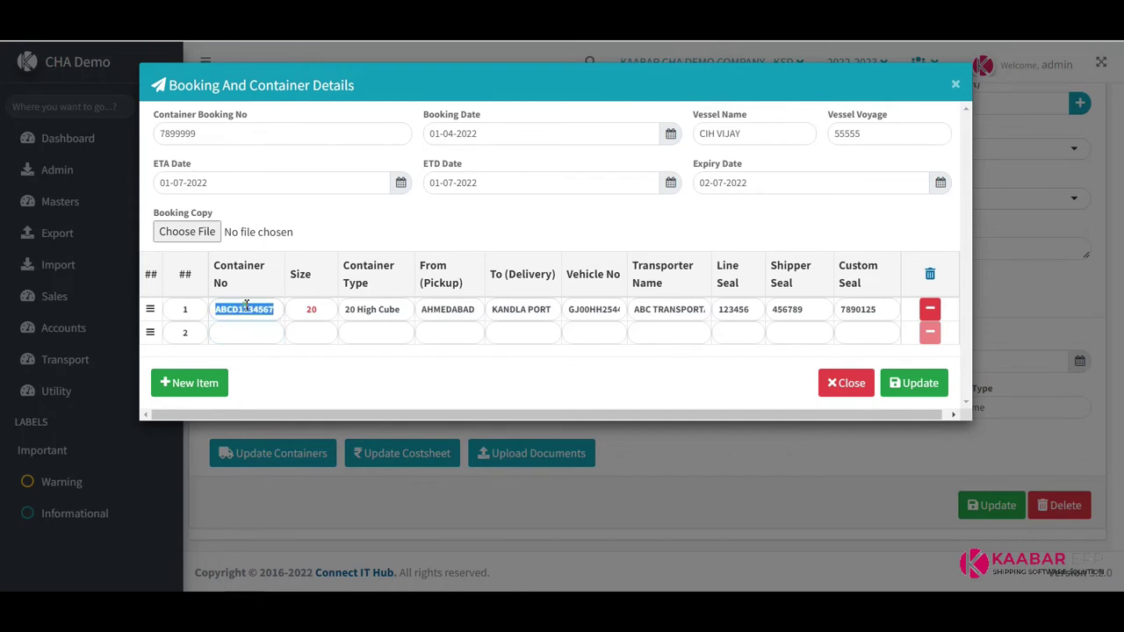
left_click(258, 333)
key("ctrl+v")
key("Tab")
Give row 2 size 20 and container type 20 High Cube
type("20")
key("Tab")
type("20")
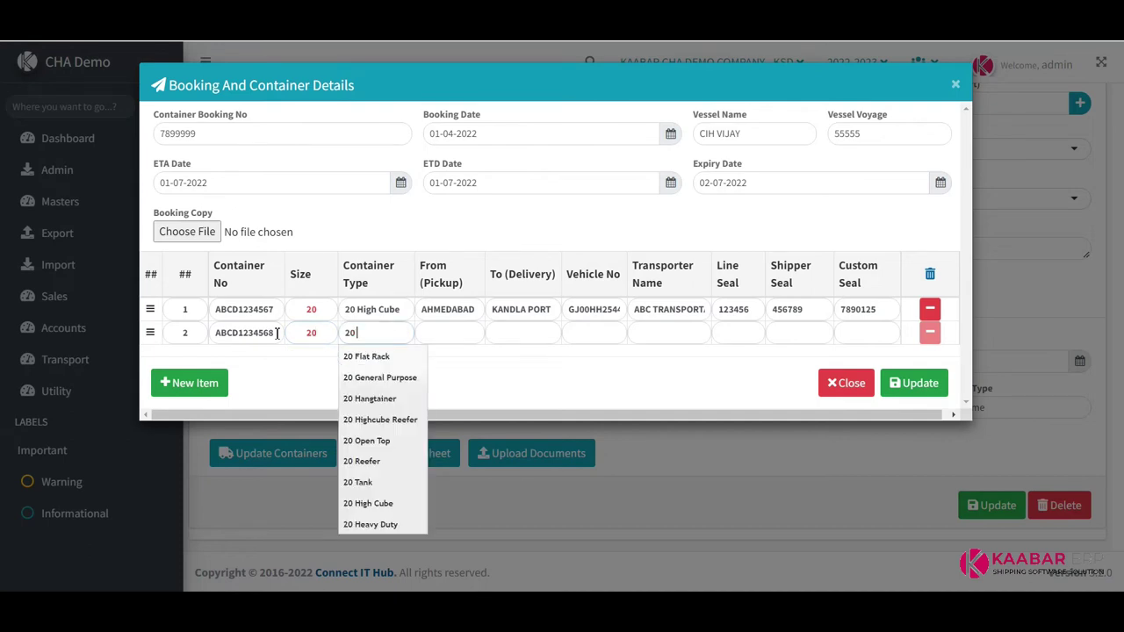
key("Tab")
type("HIGH")
key("Down")
key("Down")
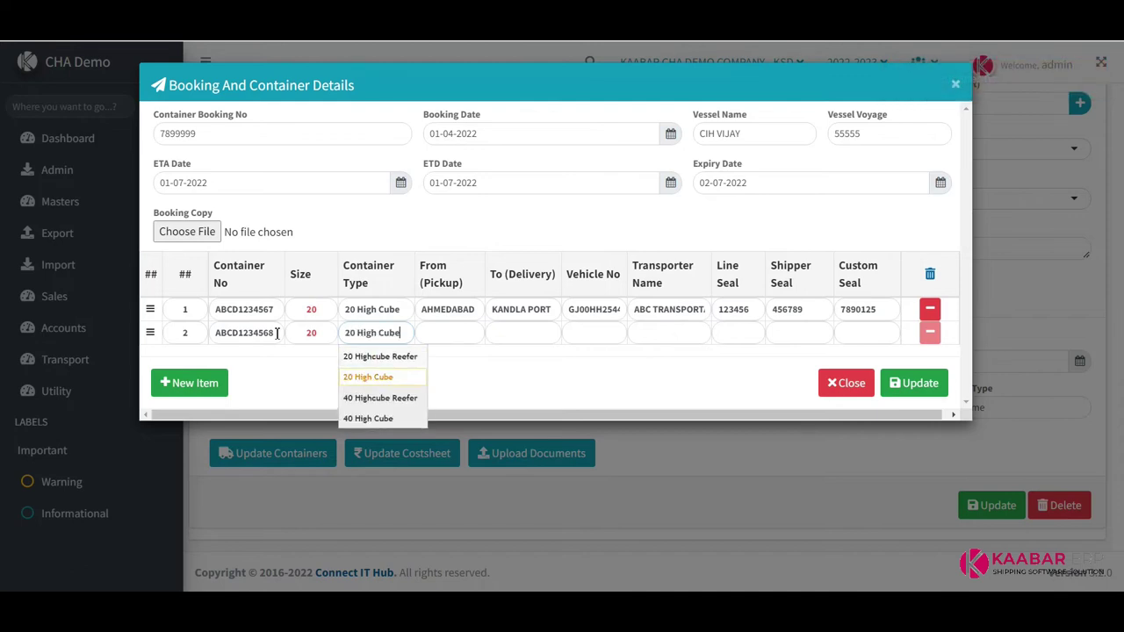
key("Tab")
Fill row 2 with pickup AHMEDABAD, delivery KANDLA PORT, vehicle GJ00HH2545, transporter ABC TRANSPORTATION
type("AHME")
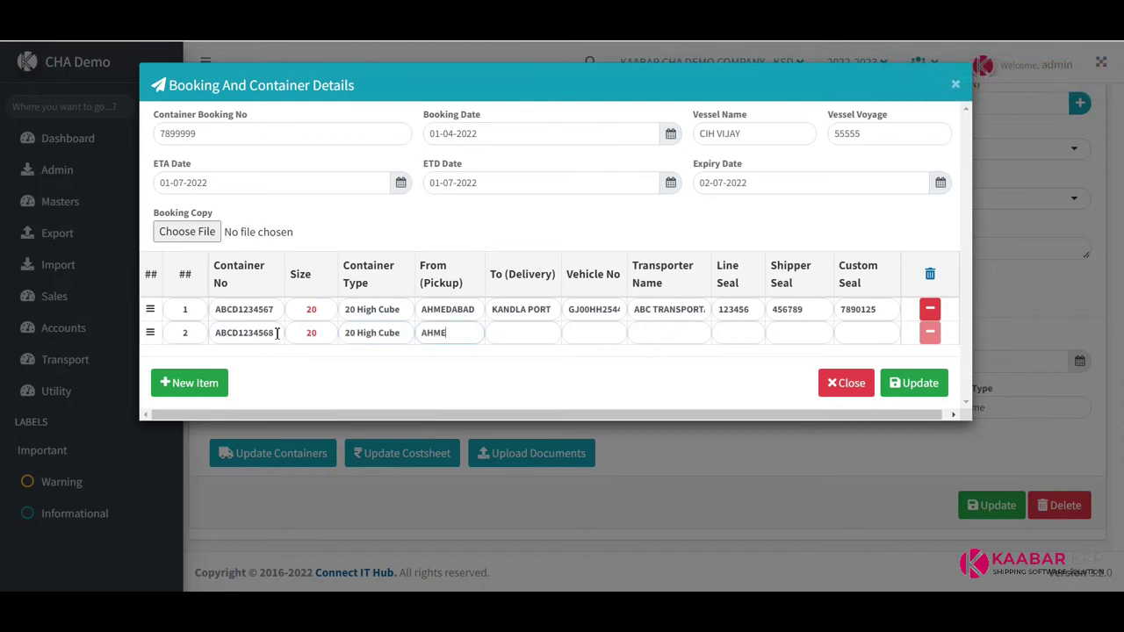
type("DABAD")
key("Tab")
type("KANDLA PORT")
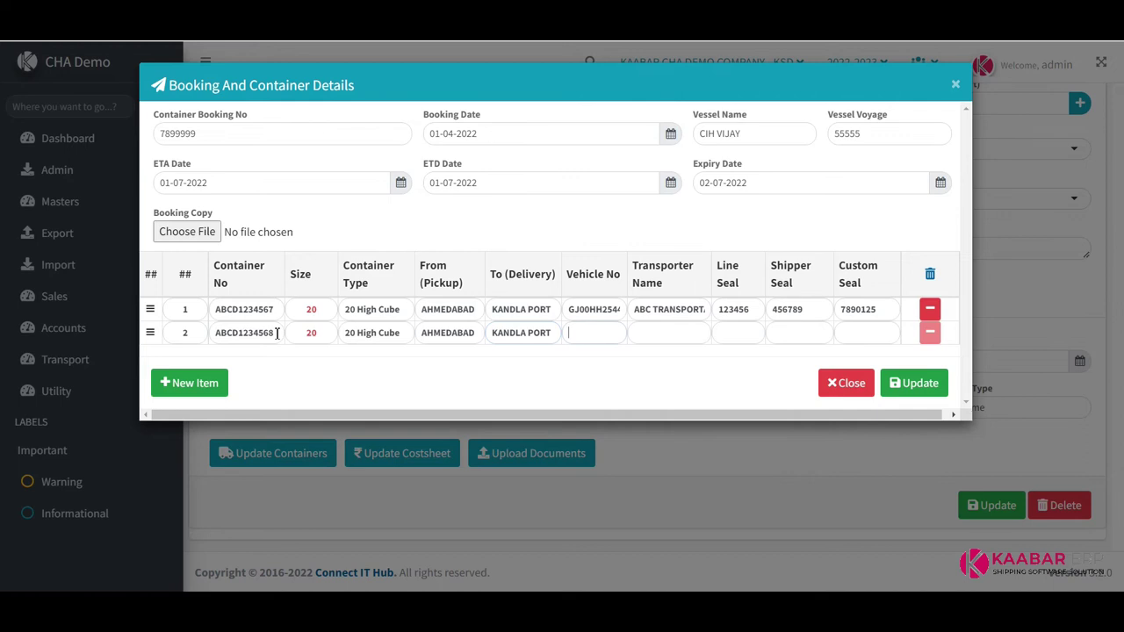
type("GJ00HH2545")
key("Tab")
type("ABC")
type(" TRAN")
type("SPORTATION")
Enter row 2's line seal 123457 and shipper seal 456780
key("Tab")
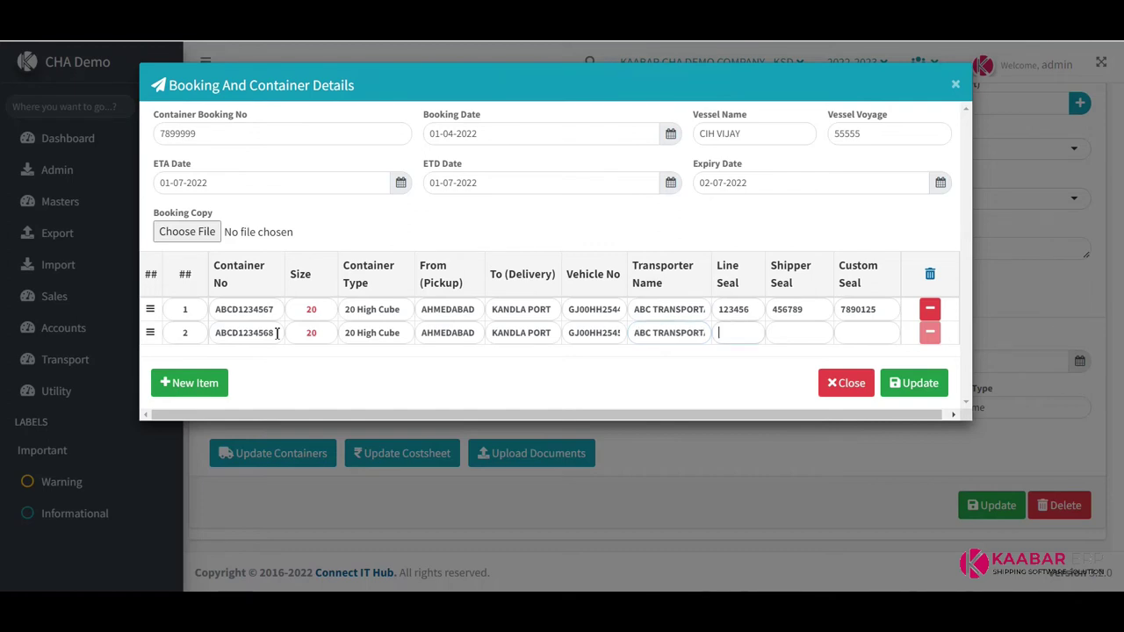
type("123457")
key("Tab")
type("456780")
key("Tab")
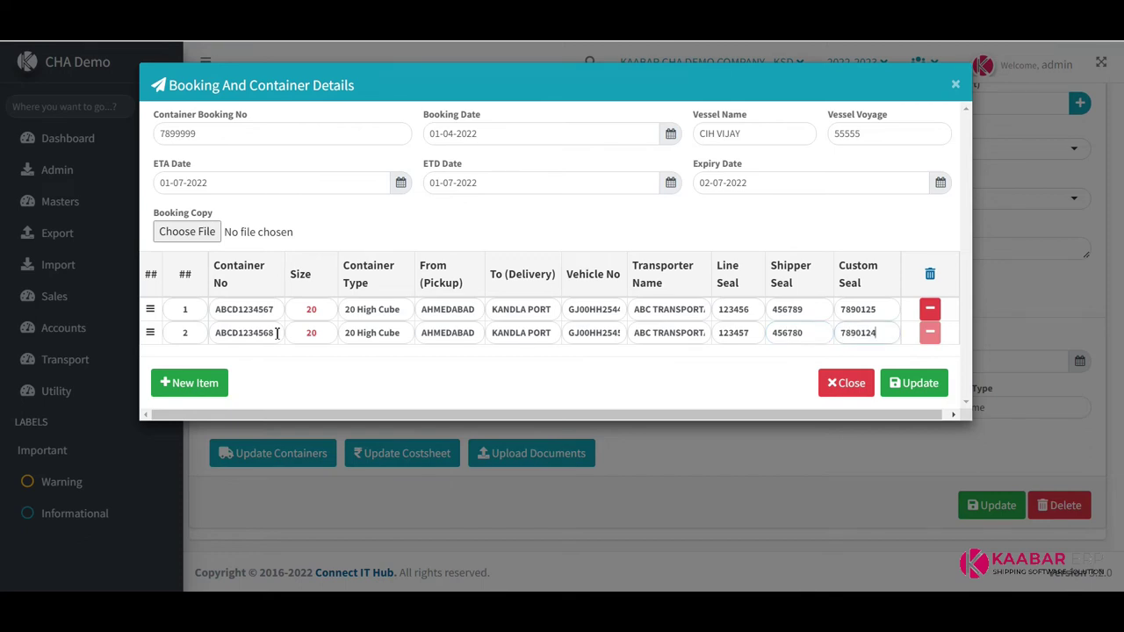
Save the container details, reopen the dialog to check both rows, and save again
left_click(909, 390)
left_click(562, 401)
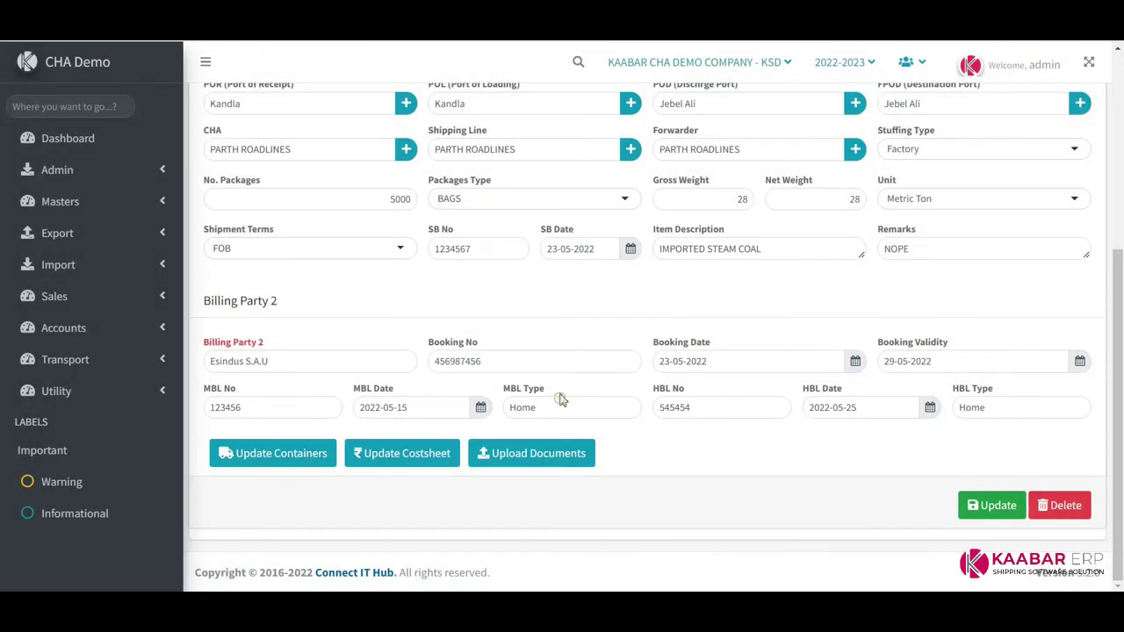
left_click(268, 453)
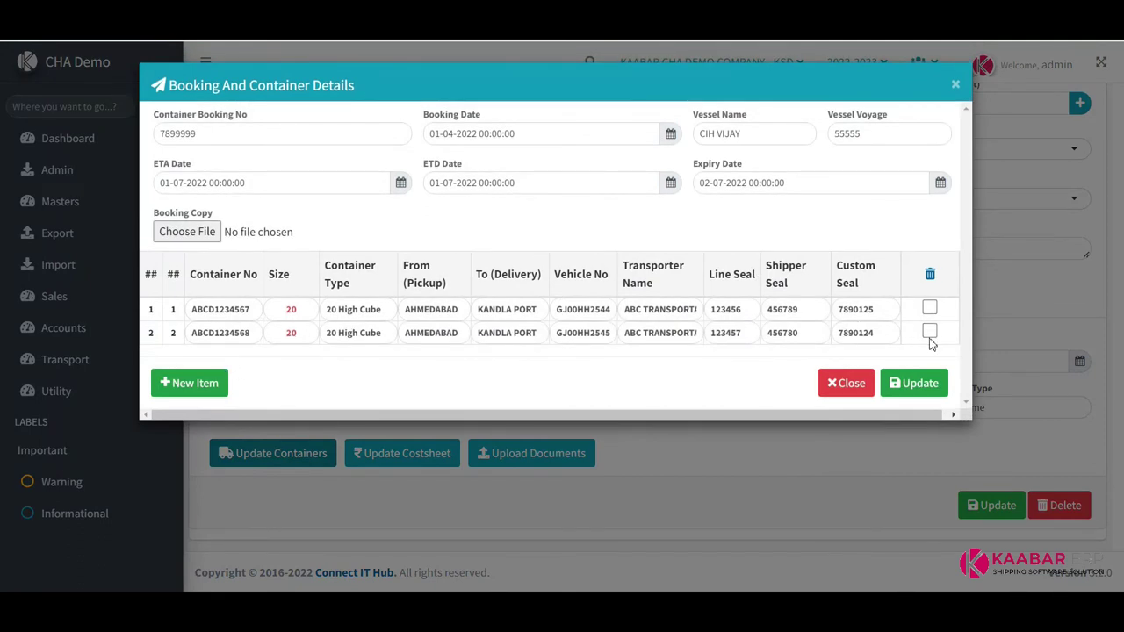
left_click(932, 383)
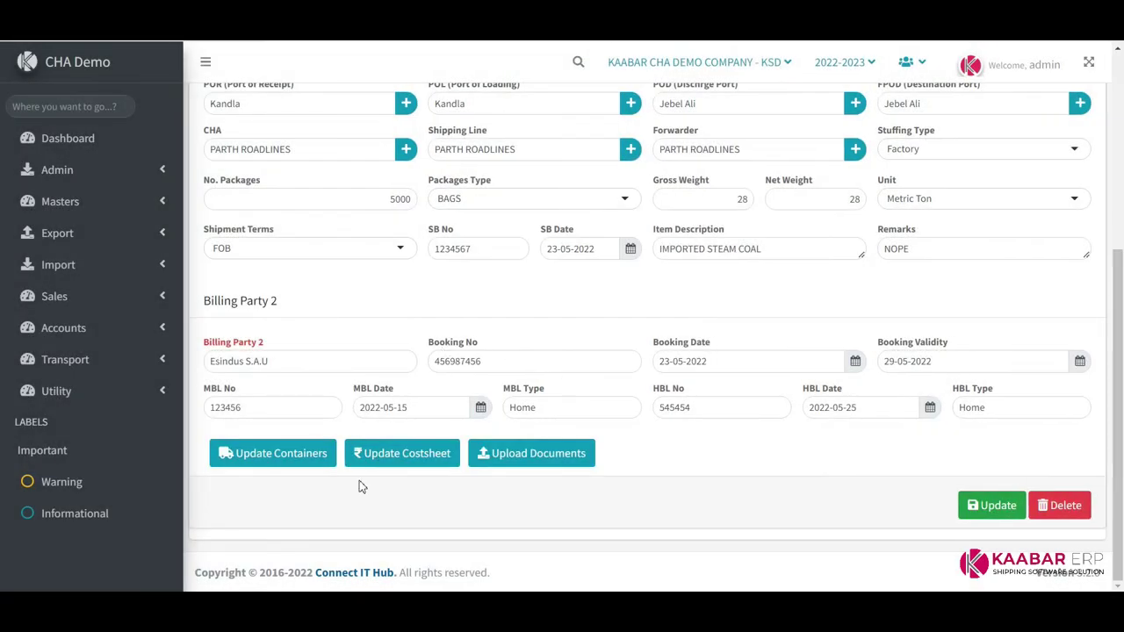
left_click(401, 453)
Start a costsheet line with charge head AGency Charges and vendor PARTH ROADLINES
left_click(288, 176)
type("AGE")
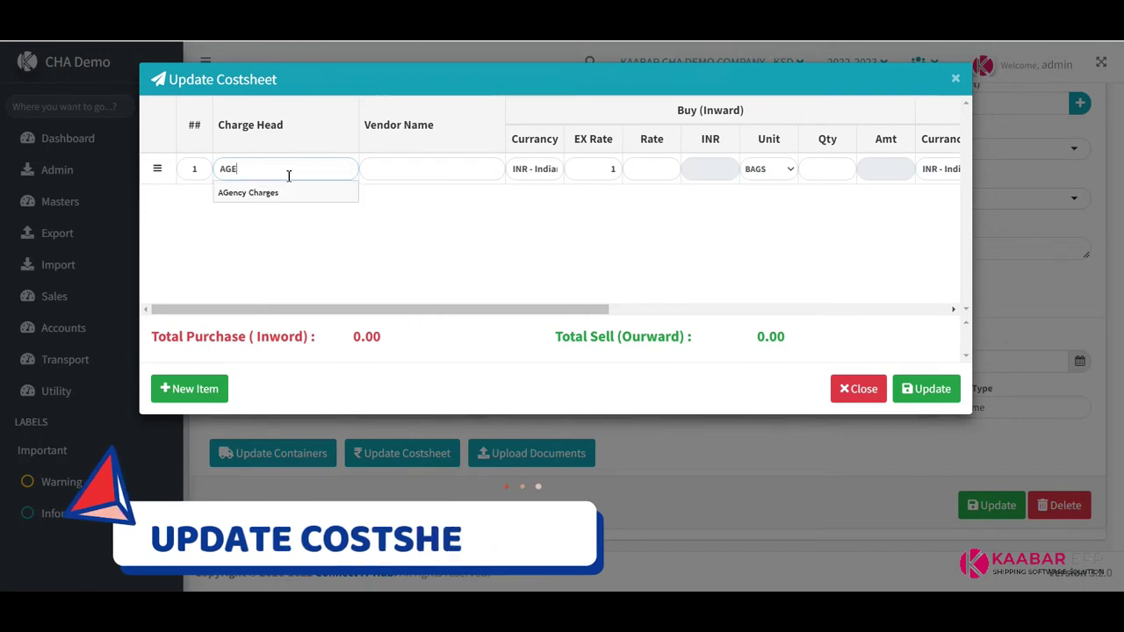
key("Down")
key("Return")
key("Tab")
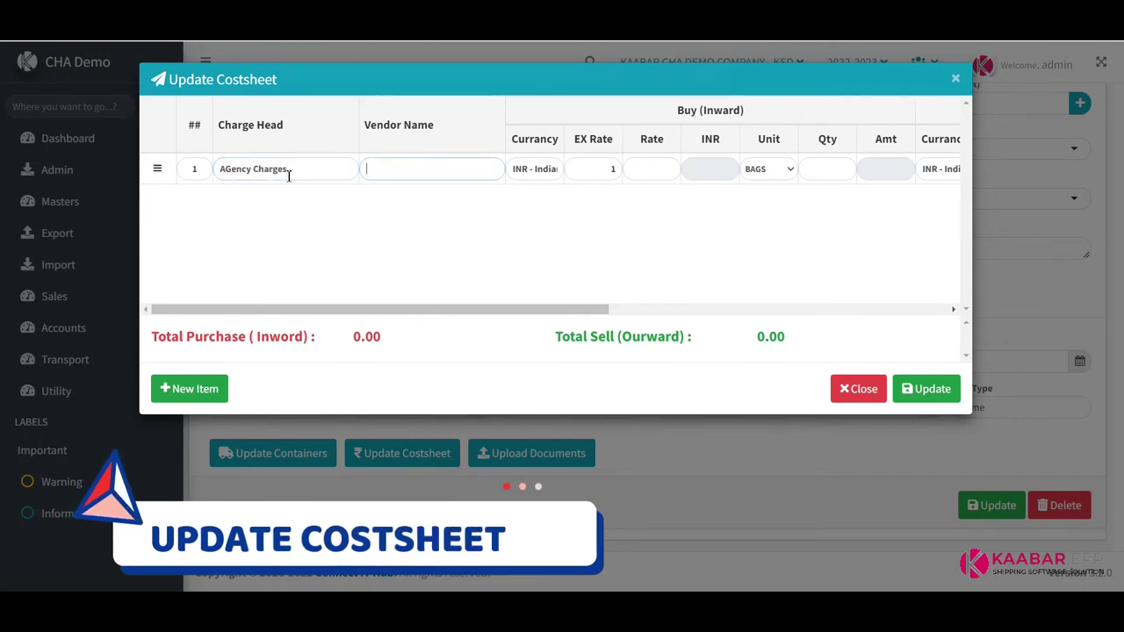
type("P")
key("Down")
key("Return")
Set the buy currency to INR, rate 500 and unit Pieces
key("Tab")
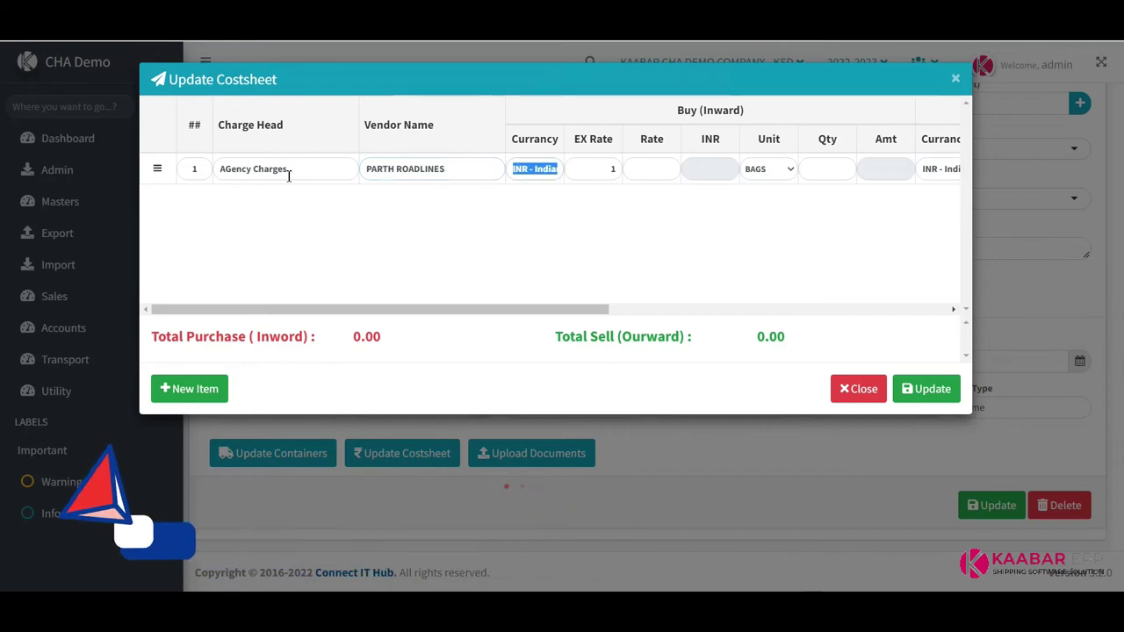
key("BackSpace")
type("IN")
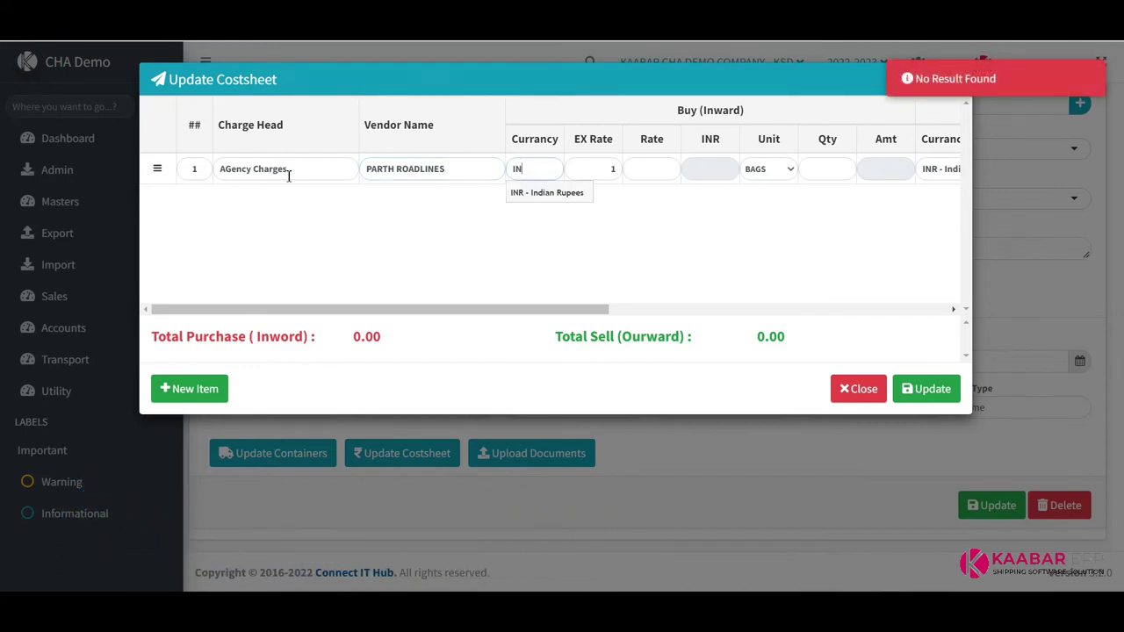
key("Down")
key("Return")
key("Tab")
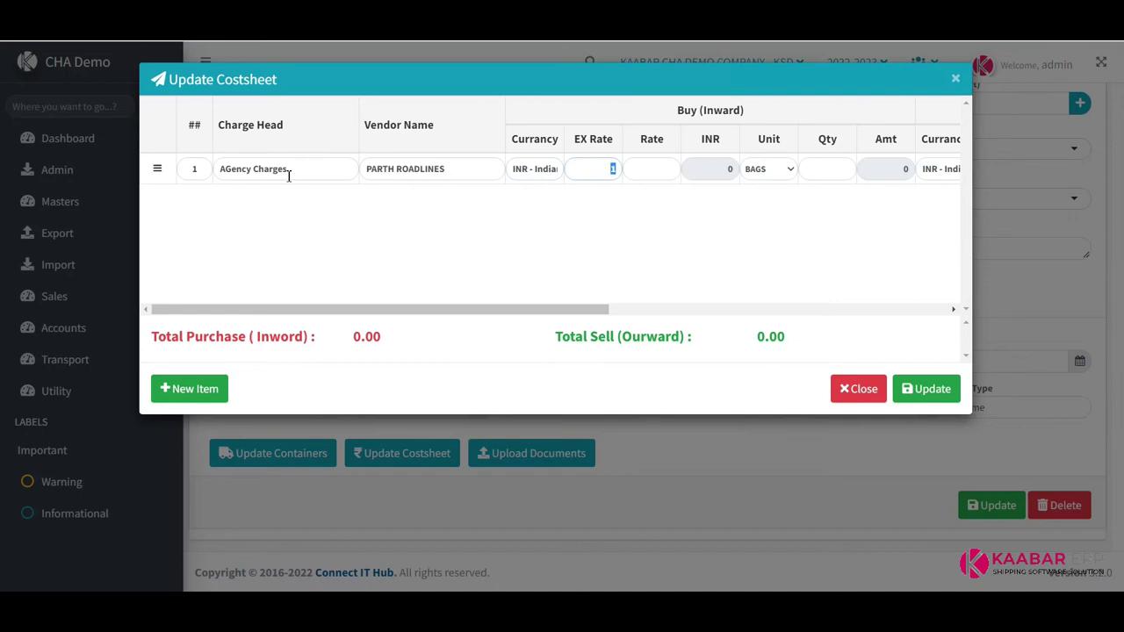
key("Tab")
type("70")
type("500")
key("Tab")
key("Tab")
key("Down")
key("Down")
key("Down")
key("Down")
key("Up")
key("Up")
key("Up")
key("Up")
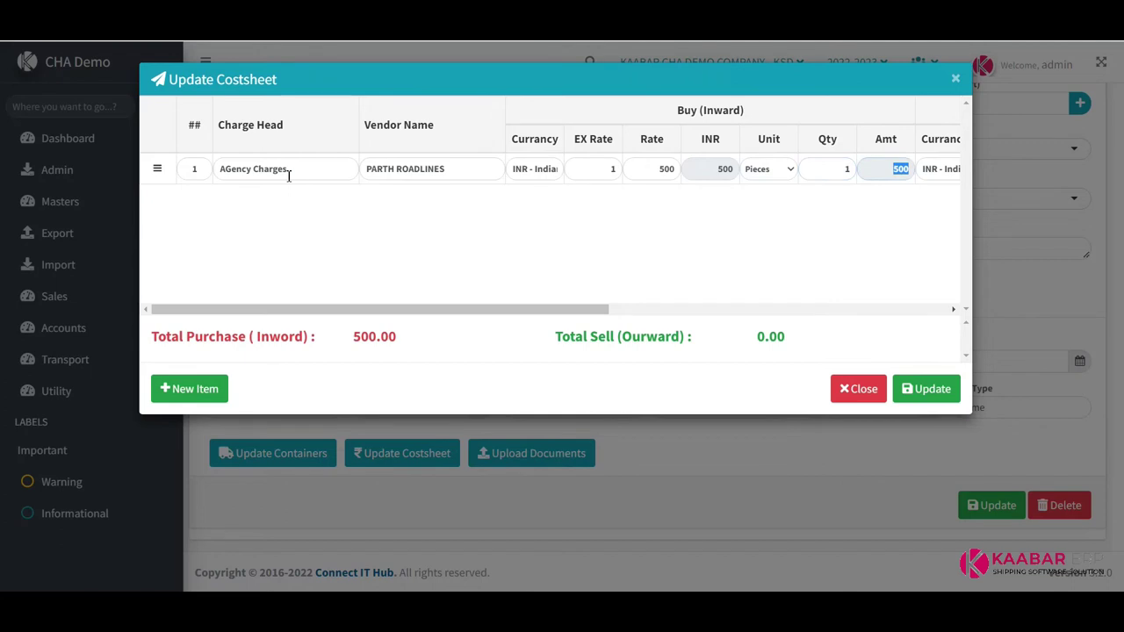
Scroll the costsheet to the Sell columns and place the caret in the sell rate
left_click_drag(466, 307, 621, 309)
left_click_drag(397, 109, 470, 115)
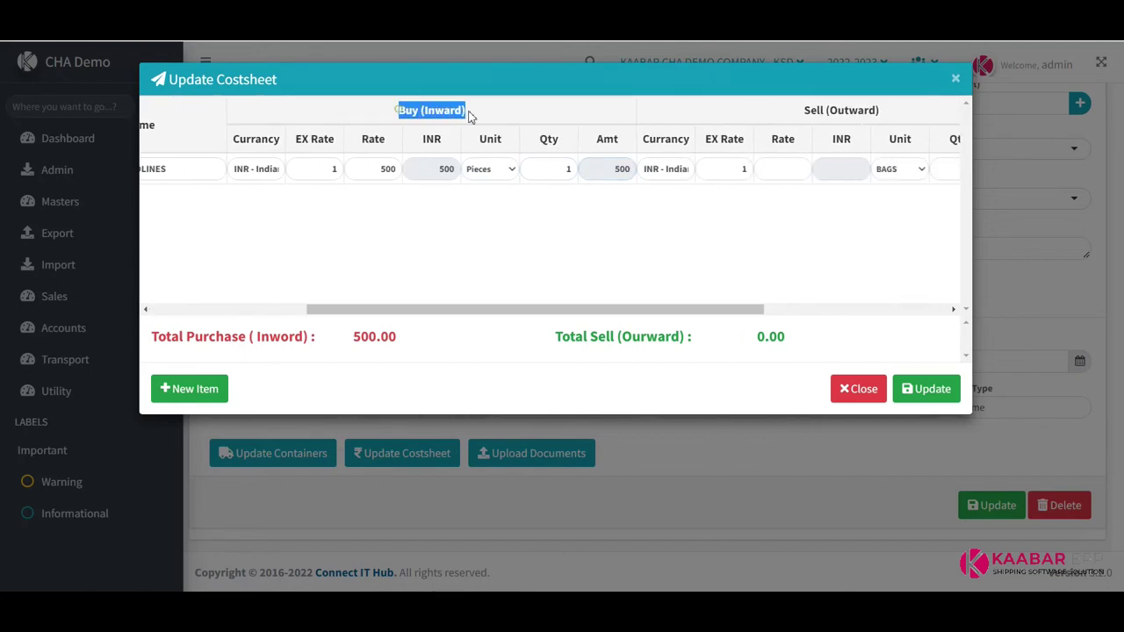
left_click(484, 116)
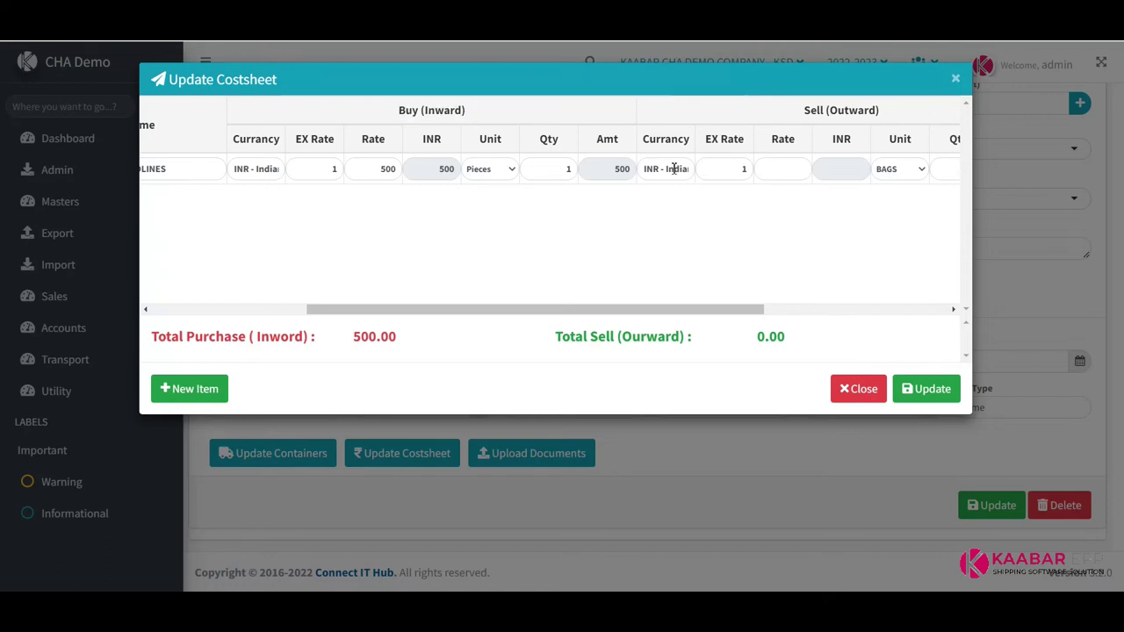
key("Tab")
left_click(790, 168)
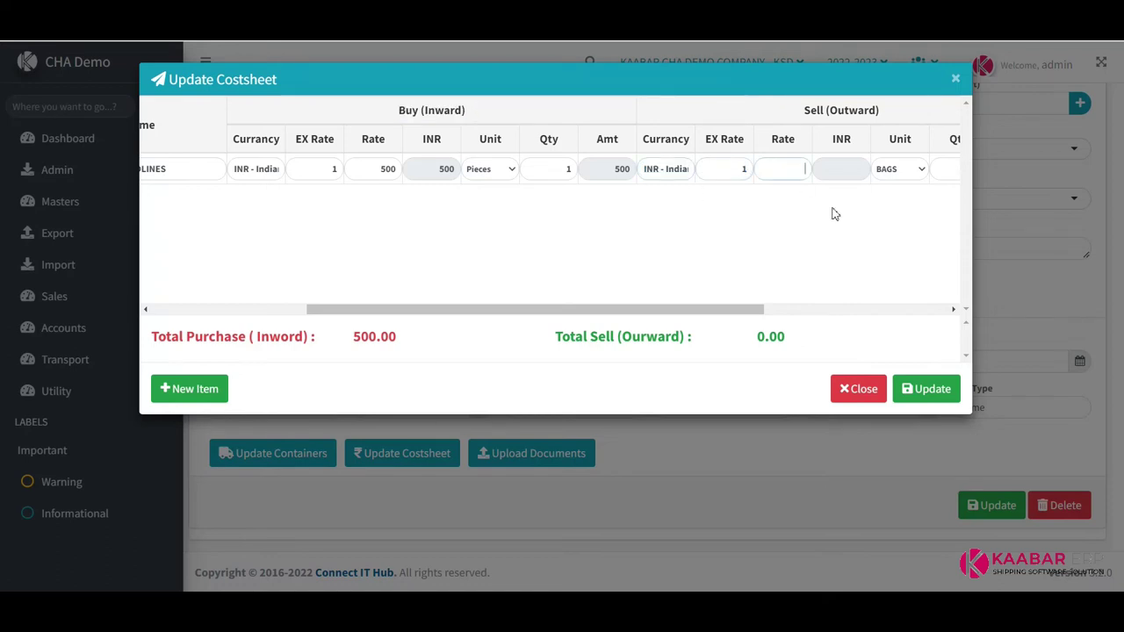
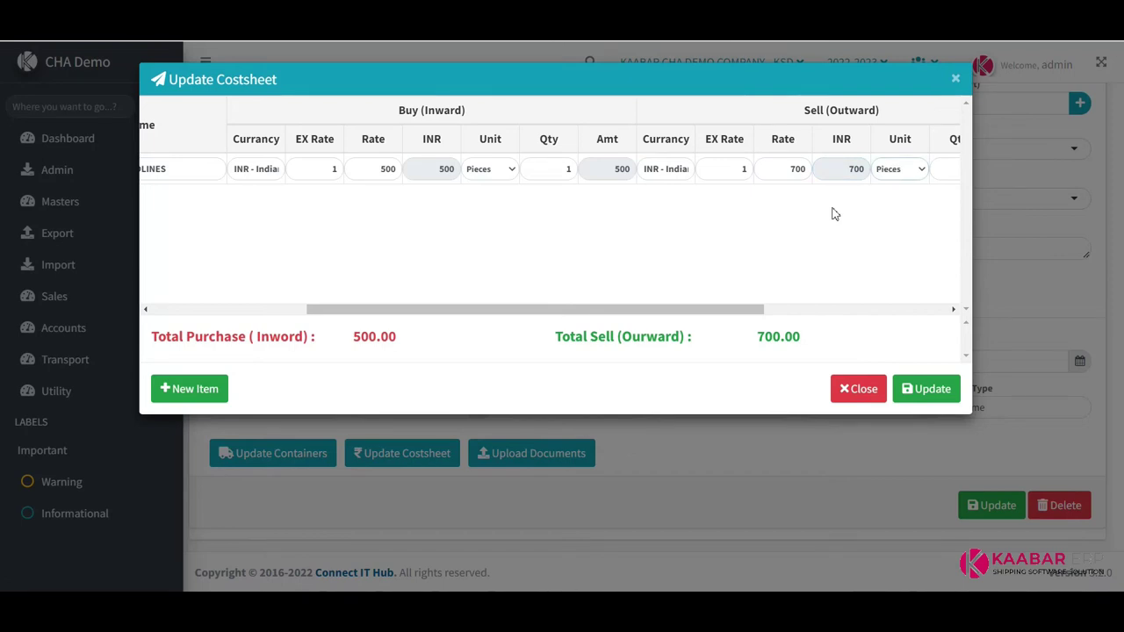
Attach the truck bilty PDF to the Agency Charges line and save the cost sheet
key("Tab")
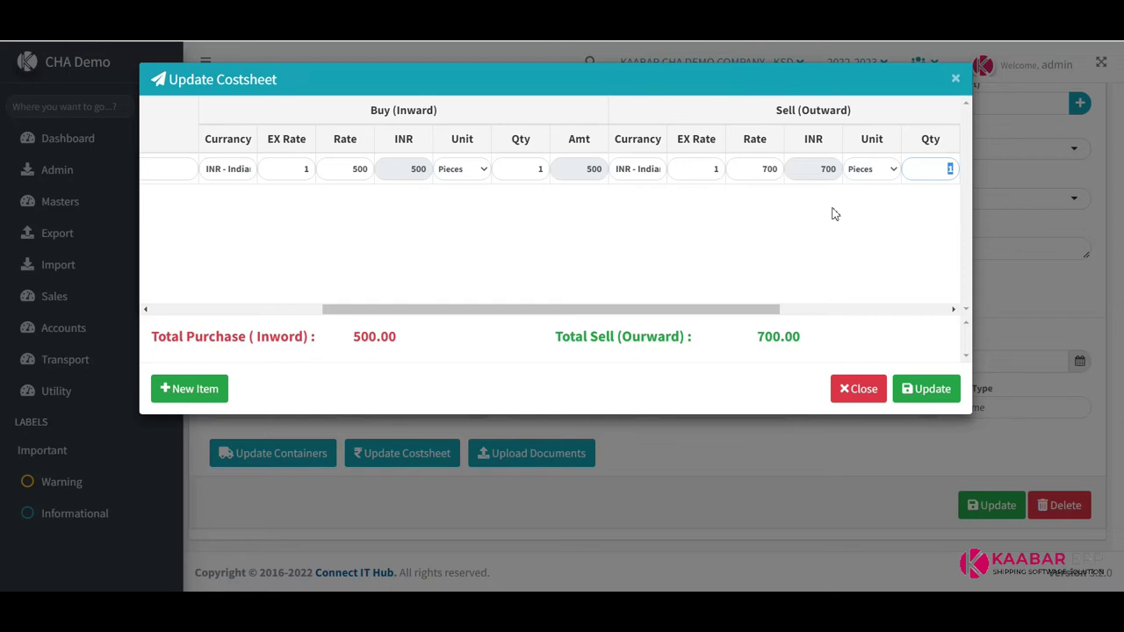
key("Tab")
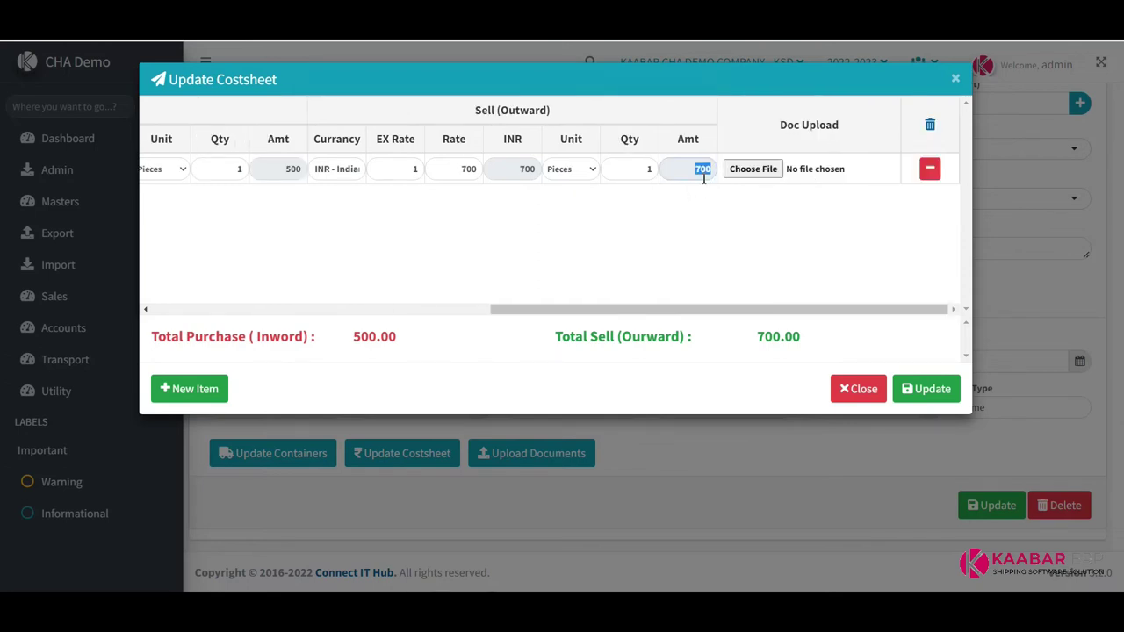
left_click(749, 168)
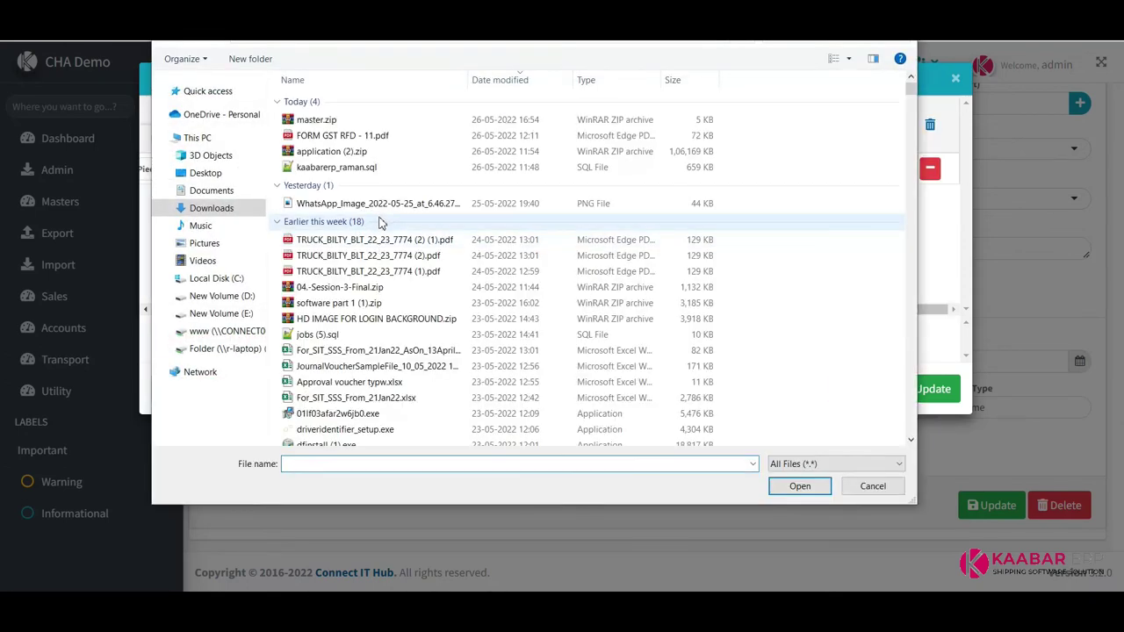
double_click(598, 232)
left_click_drag(728, 314, 349, 314)
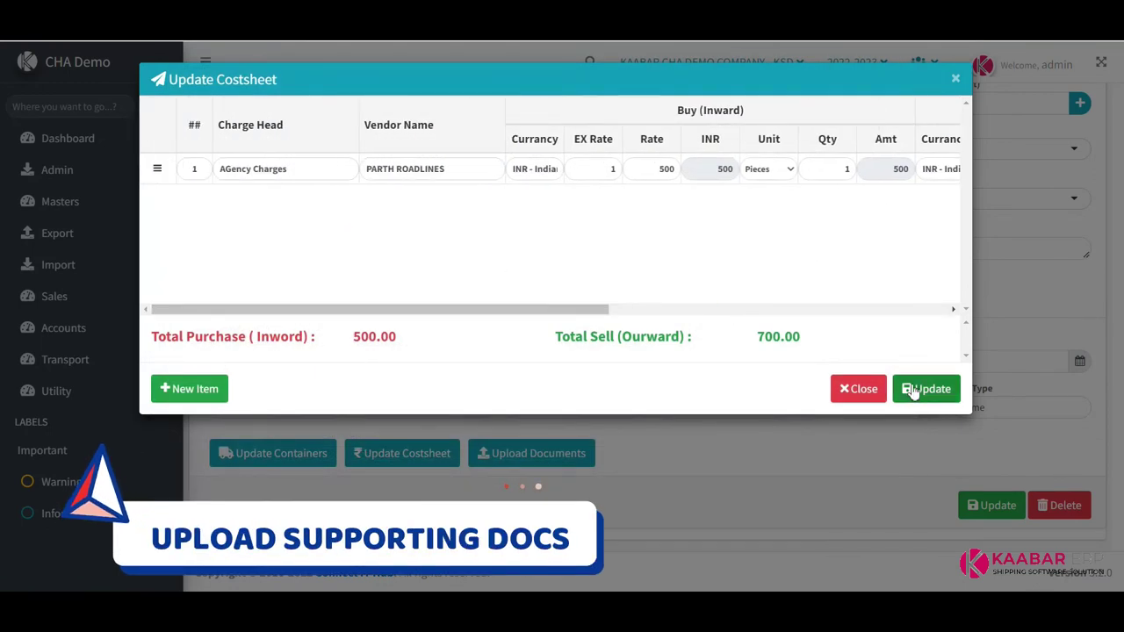
left_click(926, 389)
left_click(567, 401)
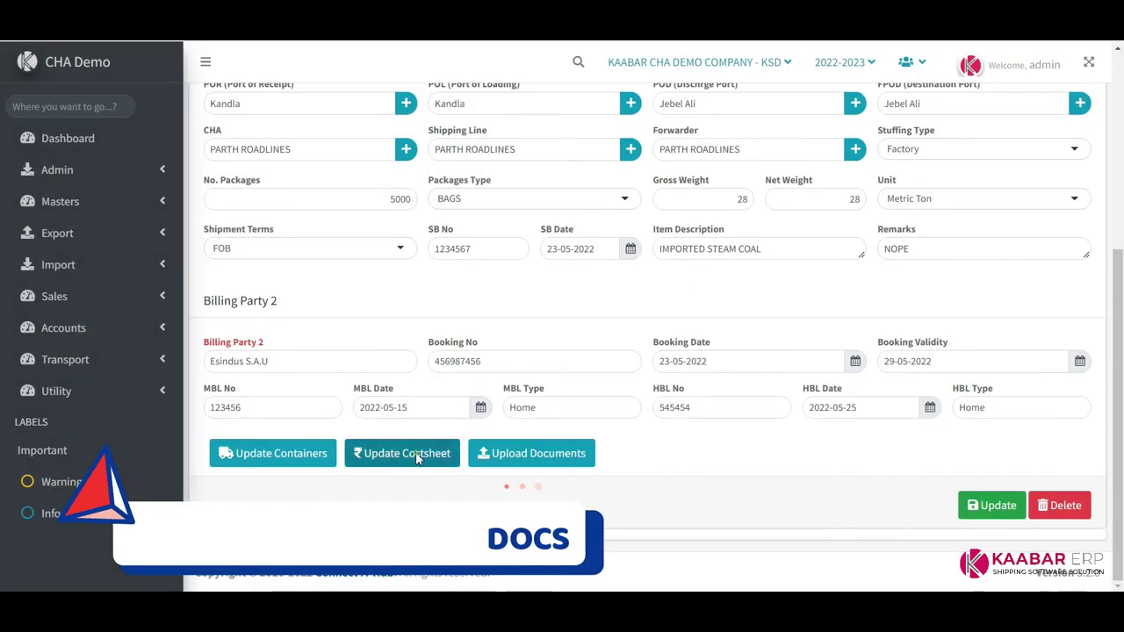
Reopen the cost sheet, add then delete an empty extra charge row, and save again
left_click(408, 454)
left_click_drag(459, 313, 834, 304)
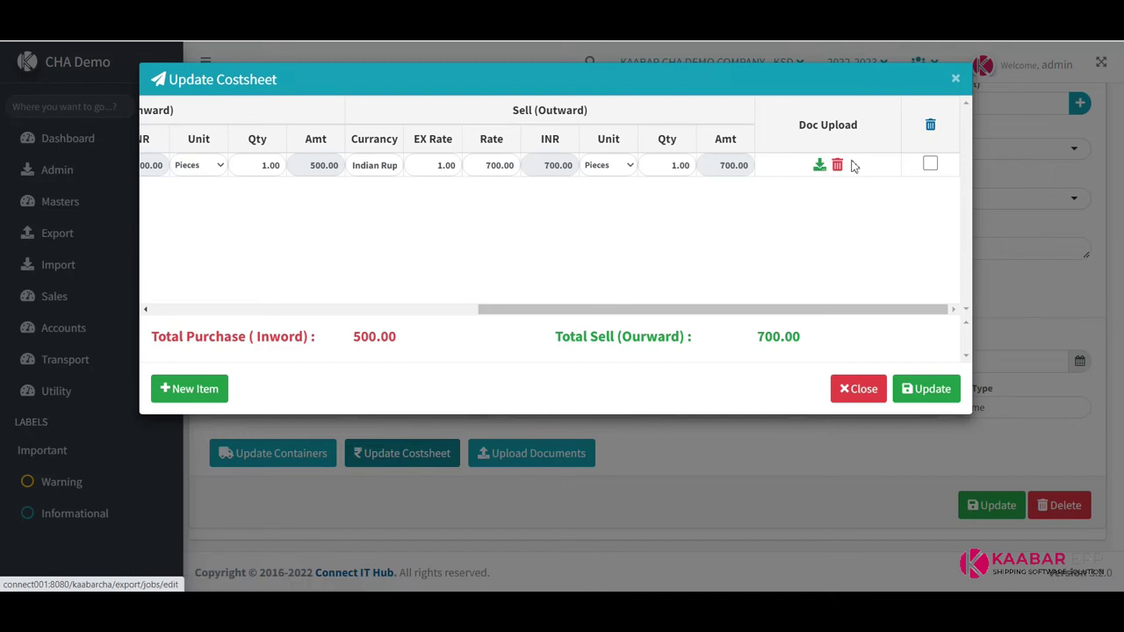
left_click_drag(811, 311, 296, 326)
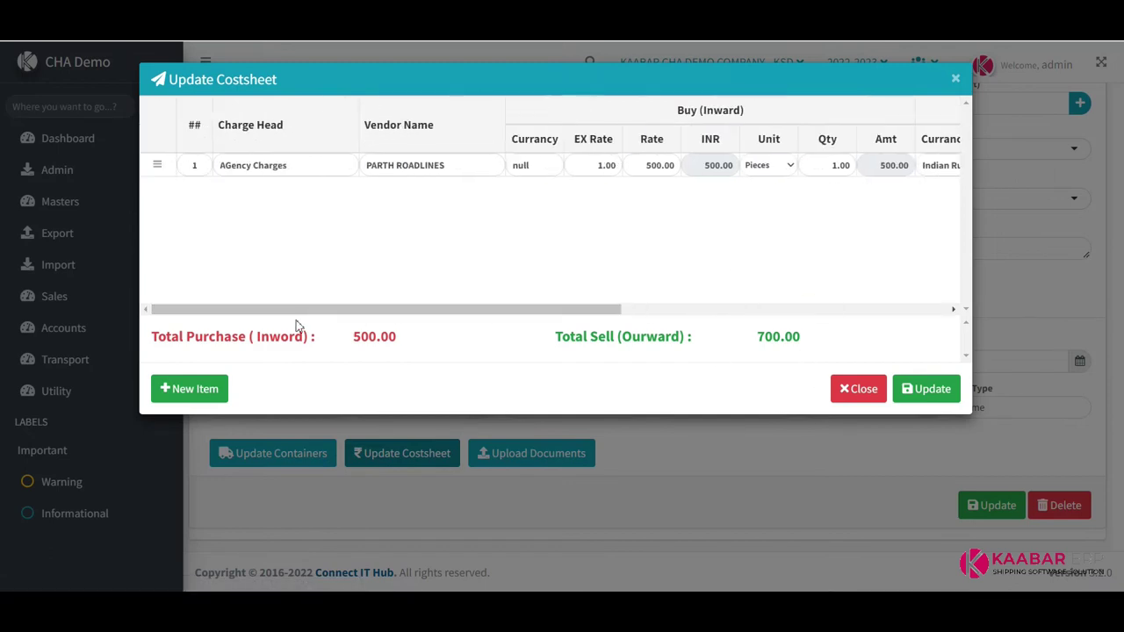
left_click(204, 396)
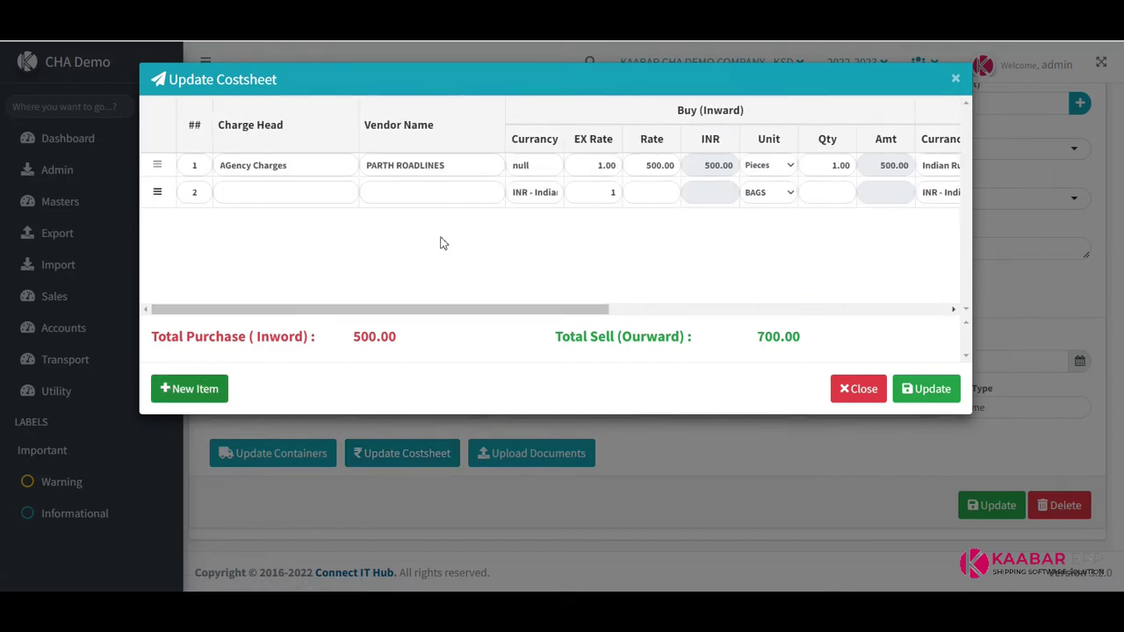
left_click_drag(621, 305, 957, 310)
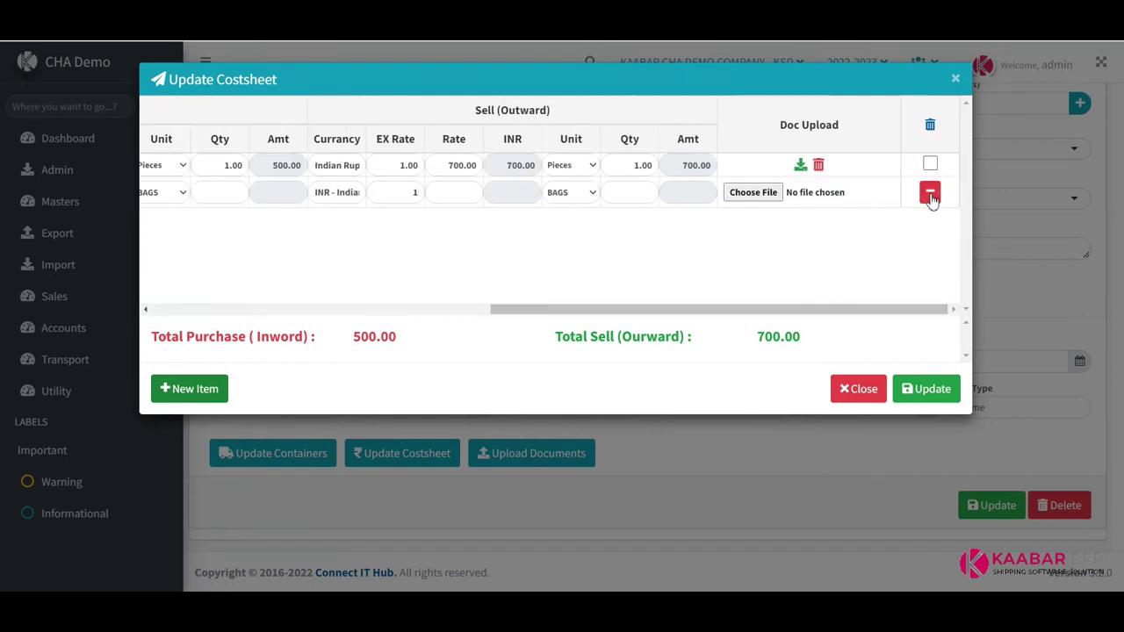
left_click(929, 192)
left_click(554, 397)
left_click_drag(728, 311, 938, 309)
left_click(931, 389)
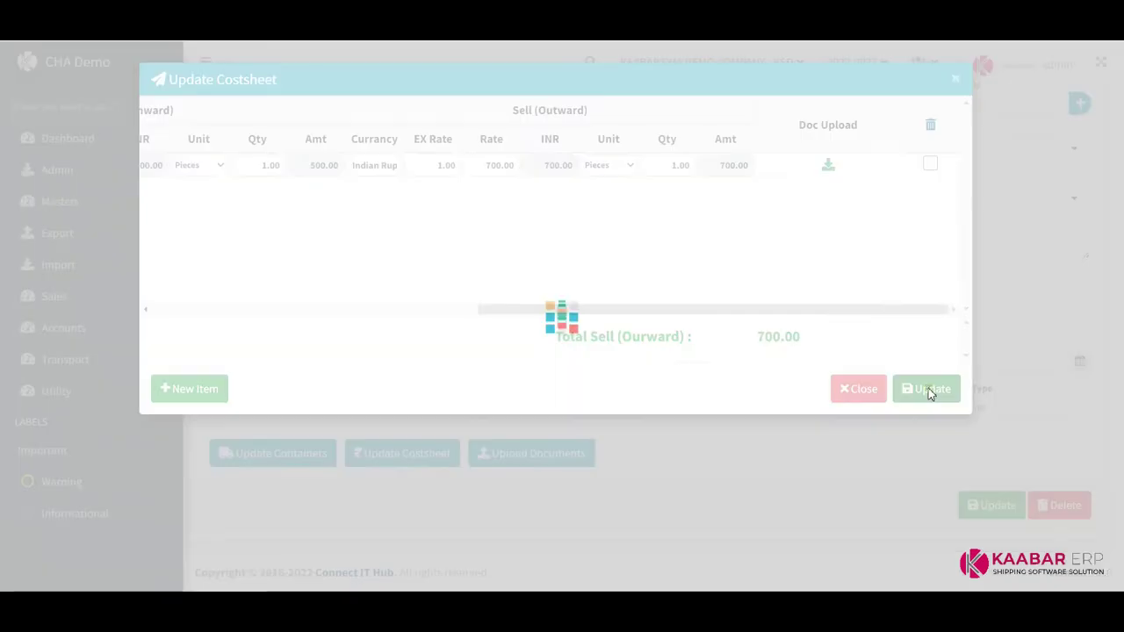
left_click(562, 400)
left_click(584, 453)
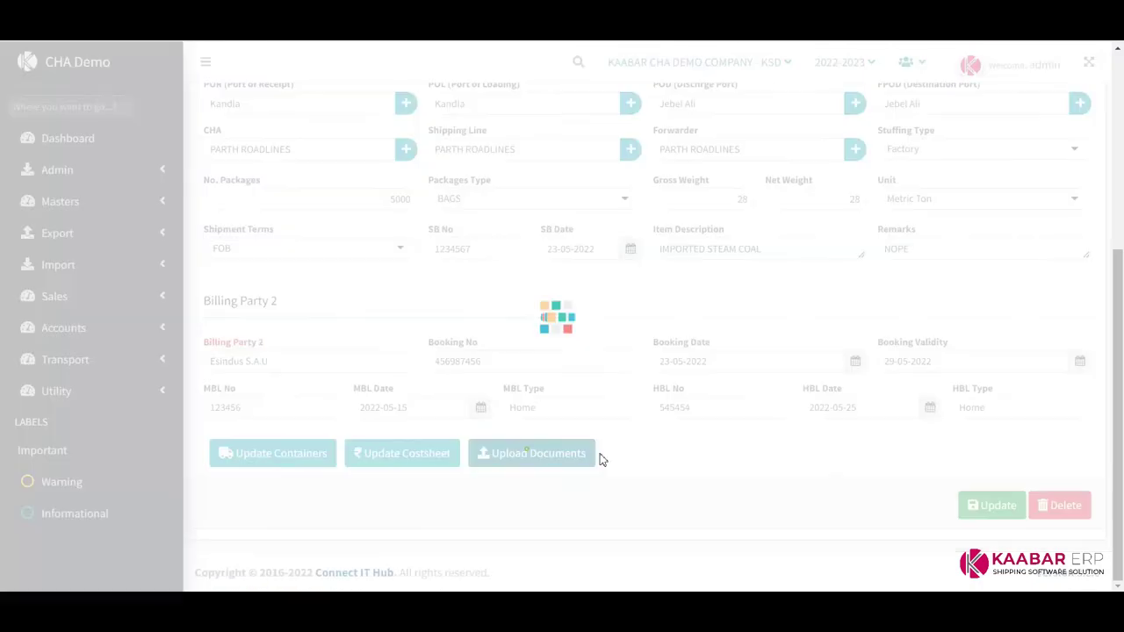
Upload a SHIPPING BILL document with remark NOPE and the truck bilty PDF
left_click(359, 159)
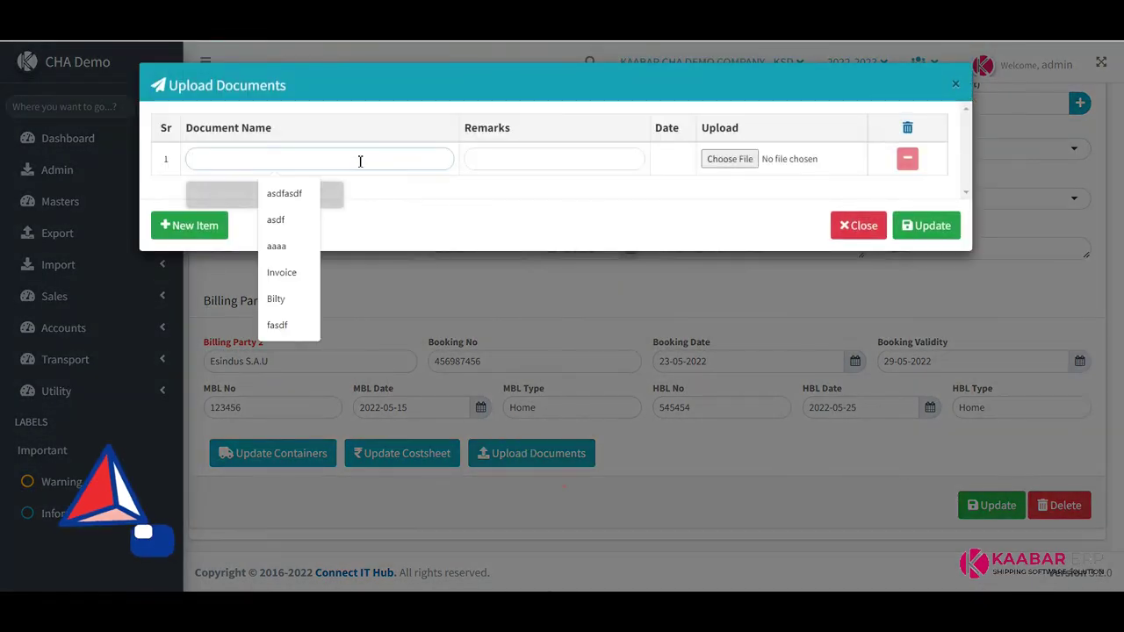
type("sHIPPING")
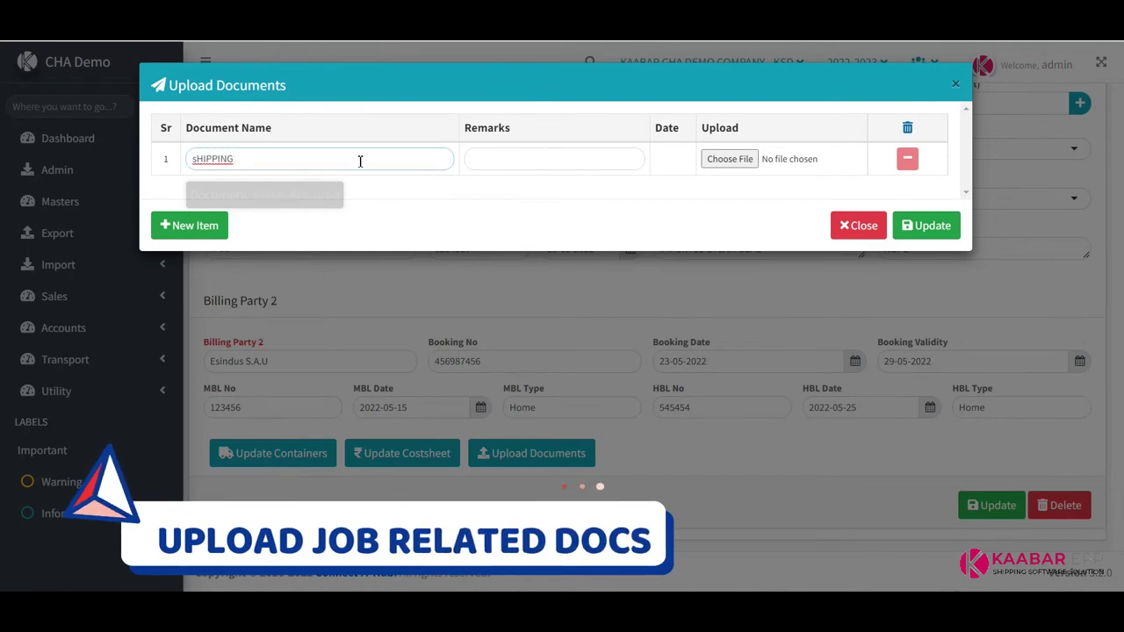
key("ctrl+a")
type("SHIPPING BILL")
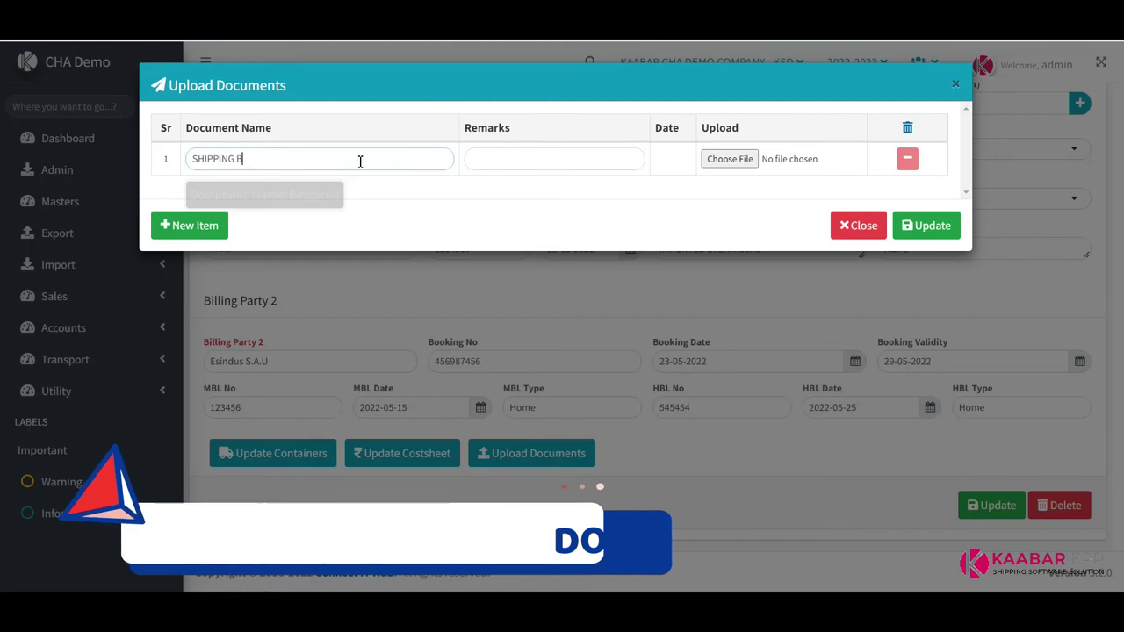
key("Tab")
type("NOPE")
key("Tab")
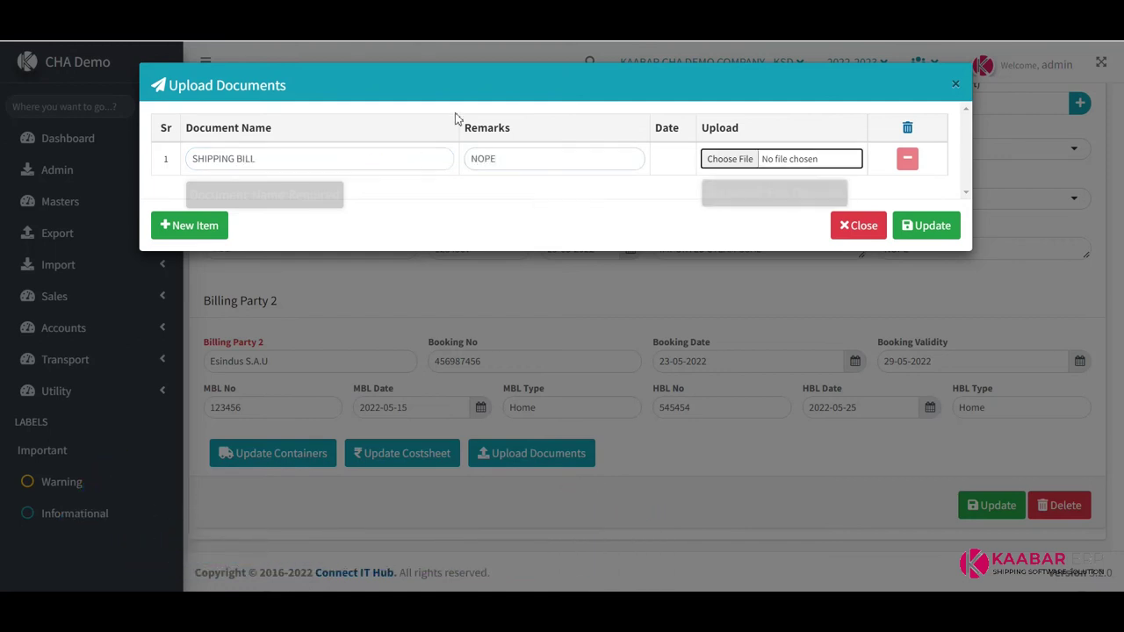
key("Return")
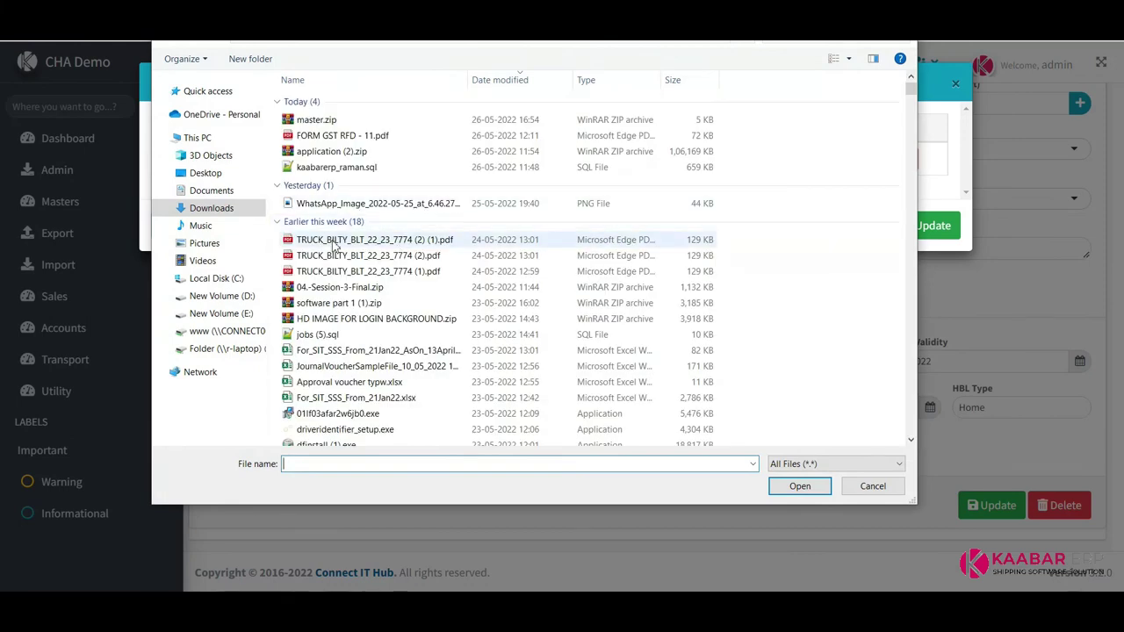
double_click(334, 241)
left_click(924, 230)
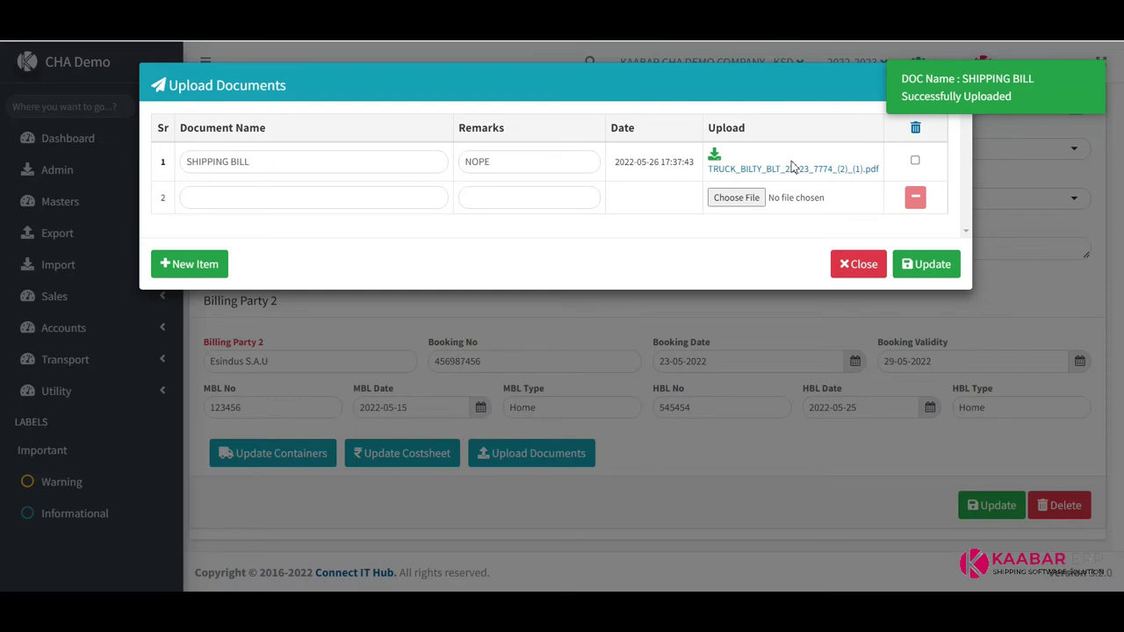
Upload an ORIGINAL INVOICE document with the truck bilty PDF attached
left_click(281, 201)
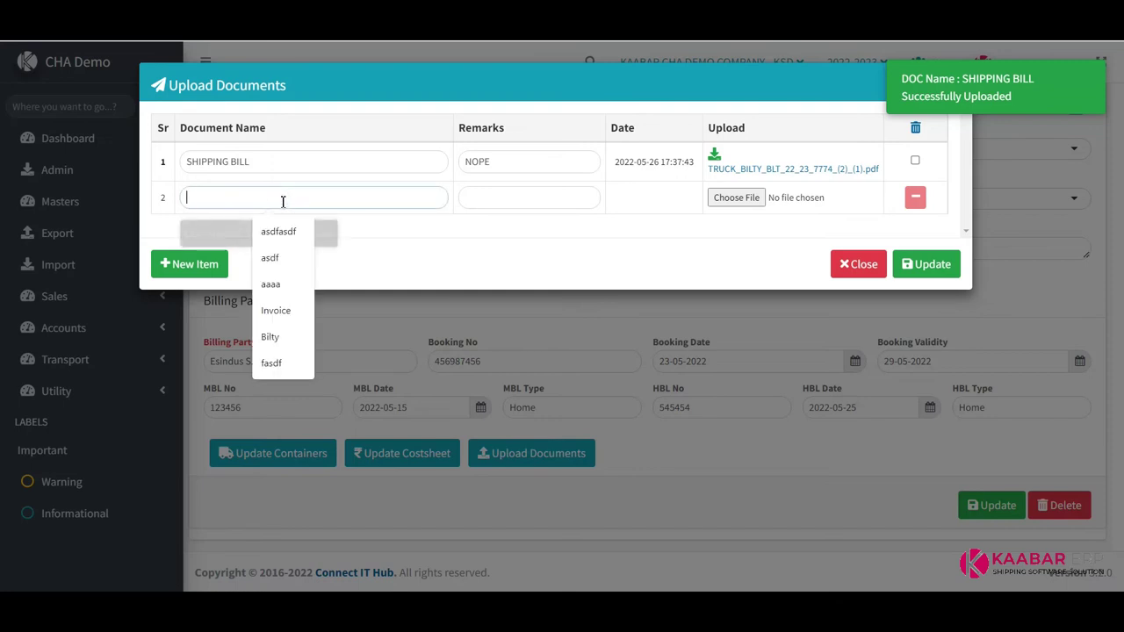
type("ORIGINAL INVOICE")
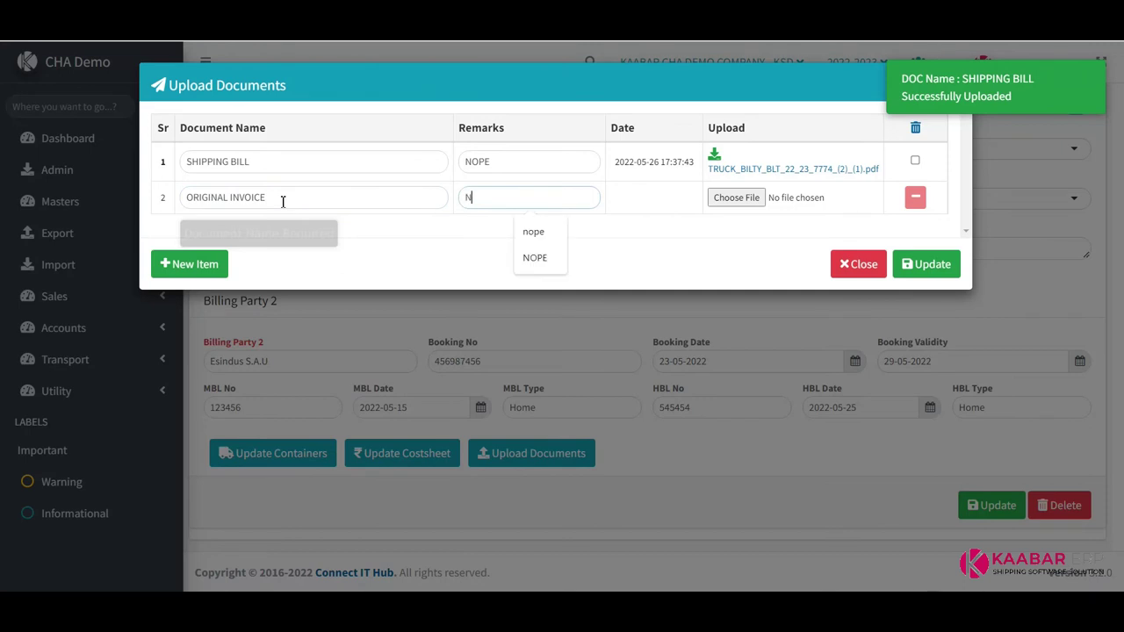
key("Tab")
key("Return")
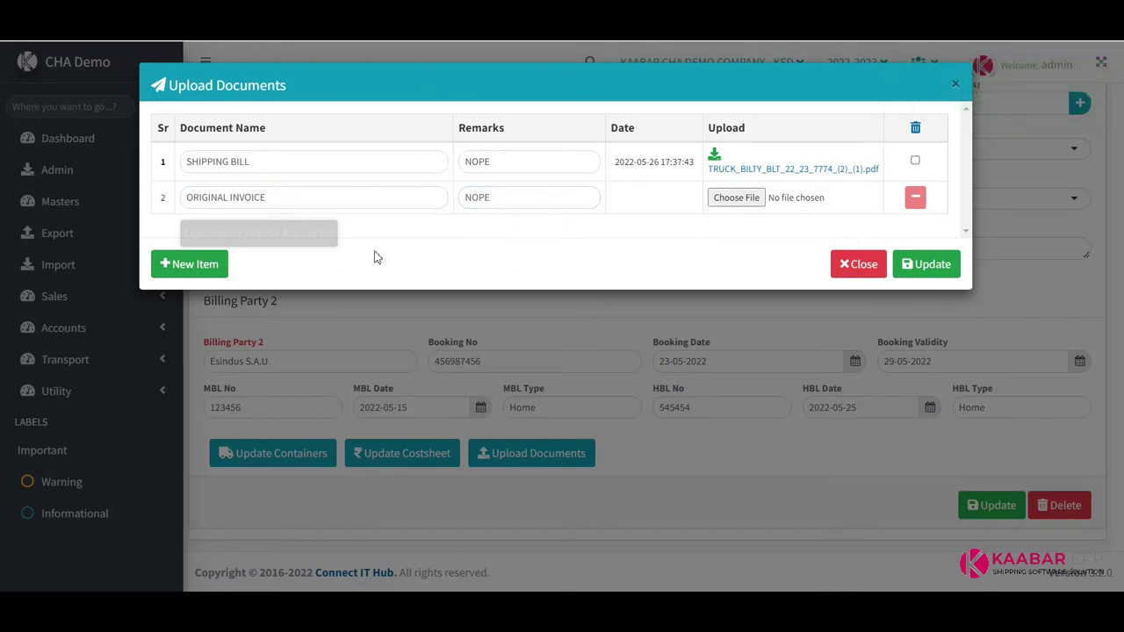
double_click(334, 272)
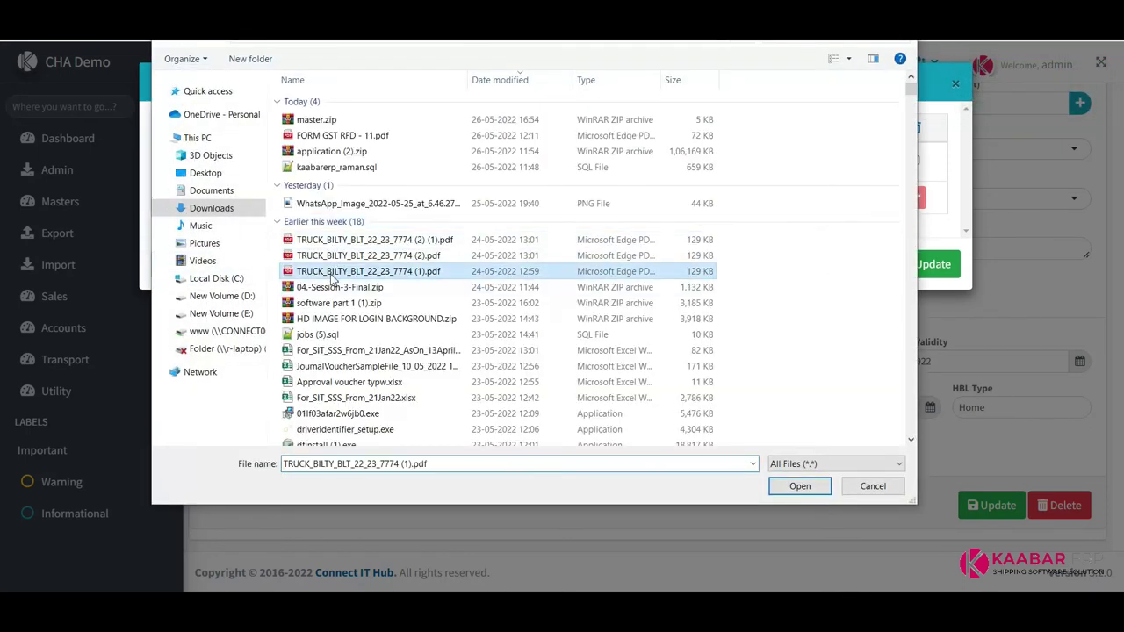
left_click(926, 265)
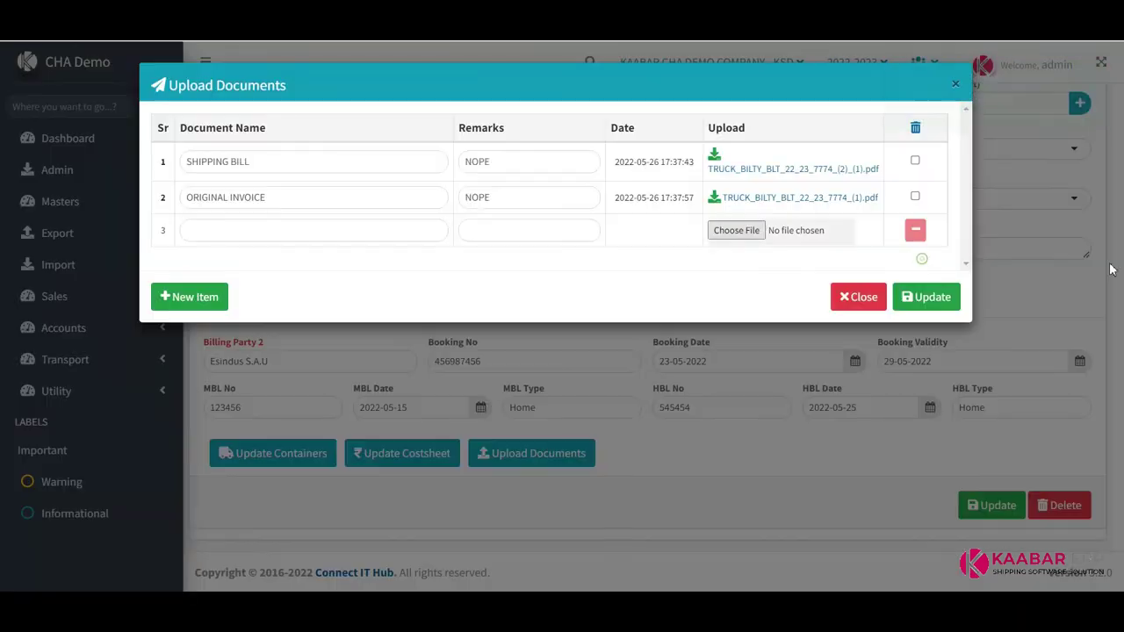
Save the document list, recheck both uploads, and save the export job
left_click(947, 296)
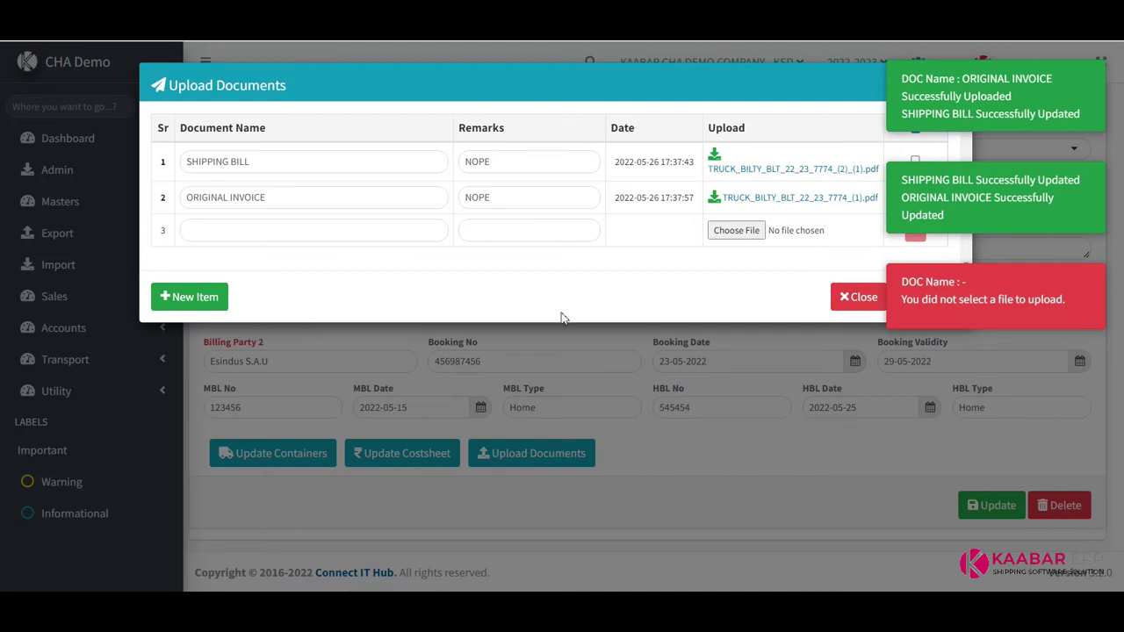
left_click(856, 297)
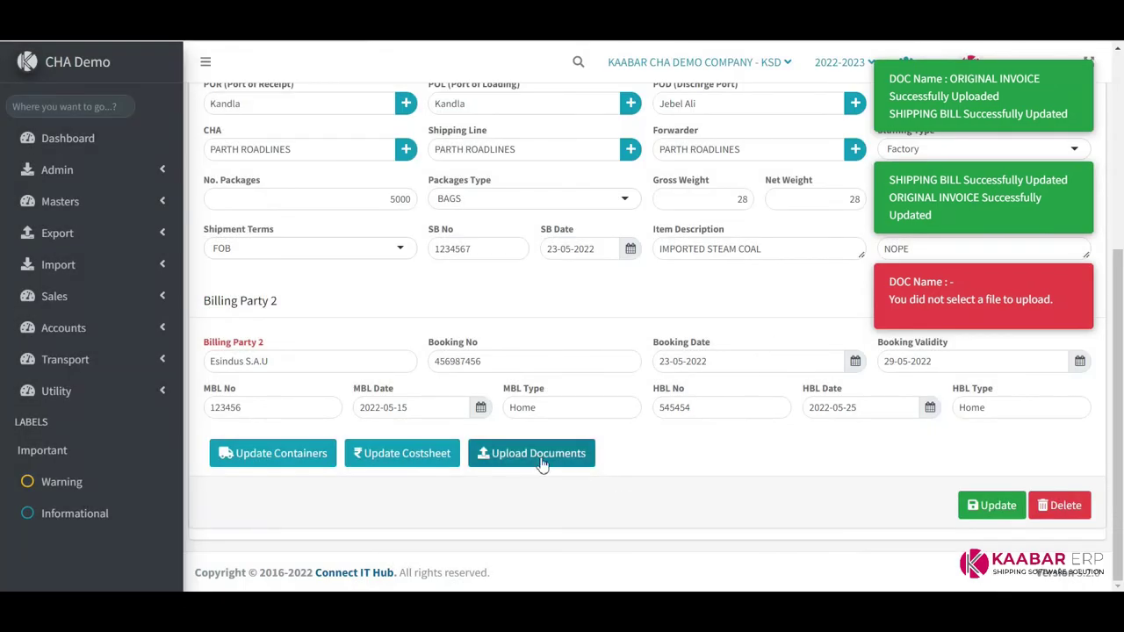
left_click(505, 454)
left_click_drag(188, 163, 249, 182)
triple_click(260, 198)
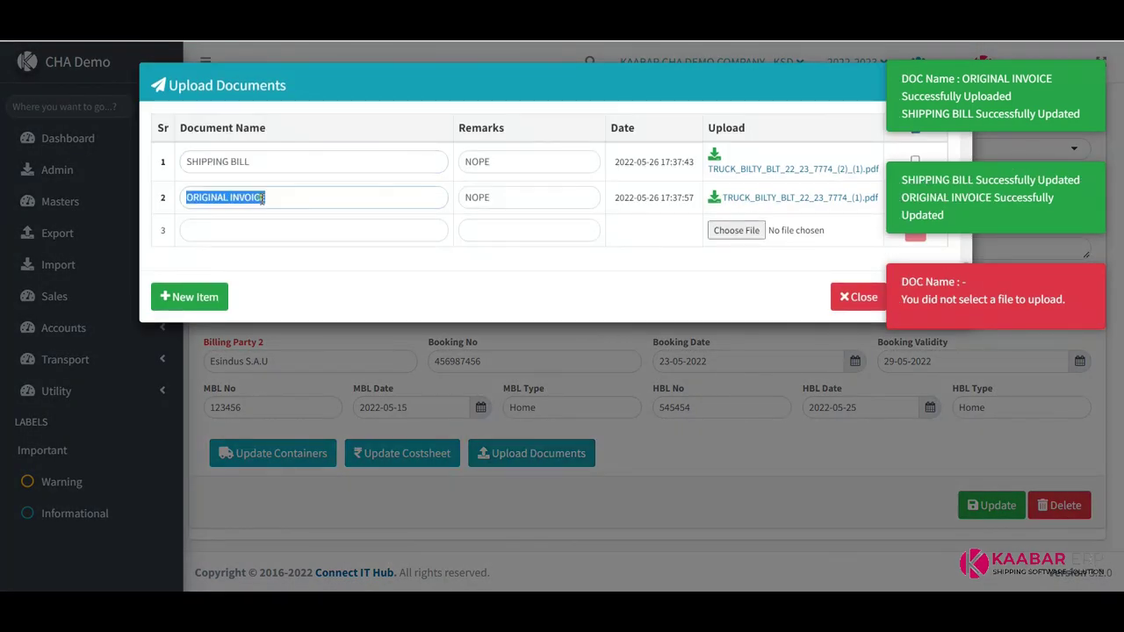
left_click(858, 295)
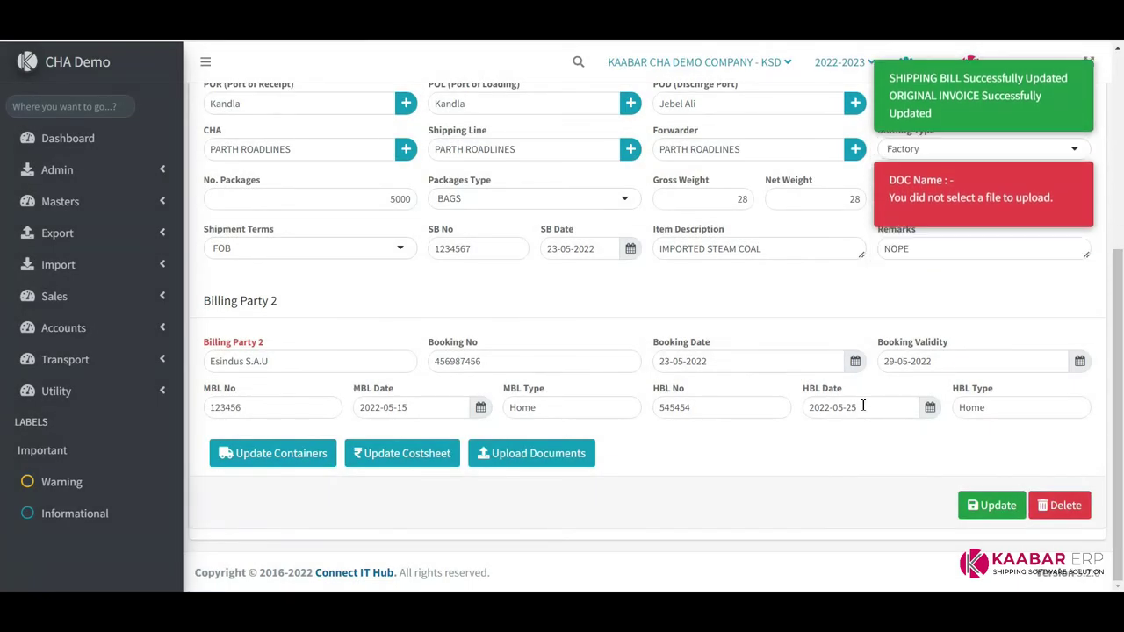
left_click(992, 506)
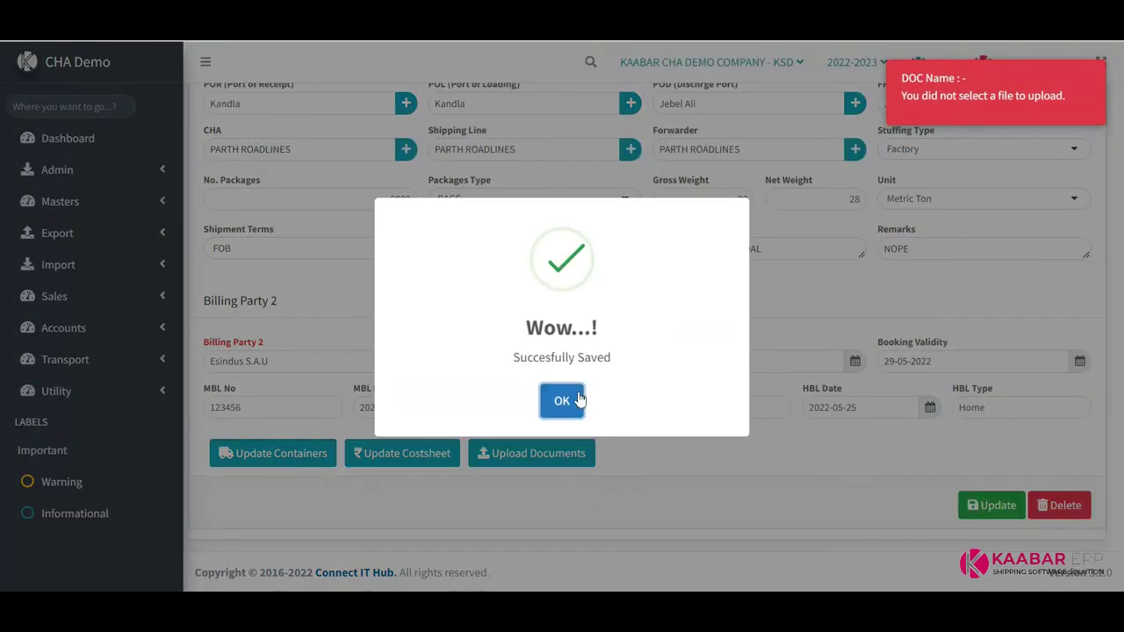
Reset the Export Jobs form and reload job EXP/0008/22-23 to review its details
left_click(560, 402)
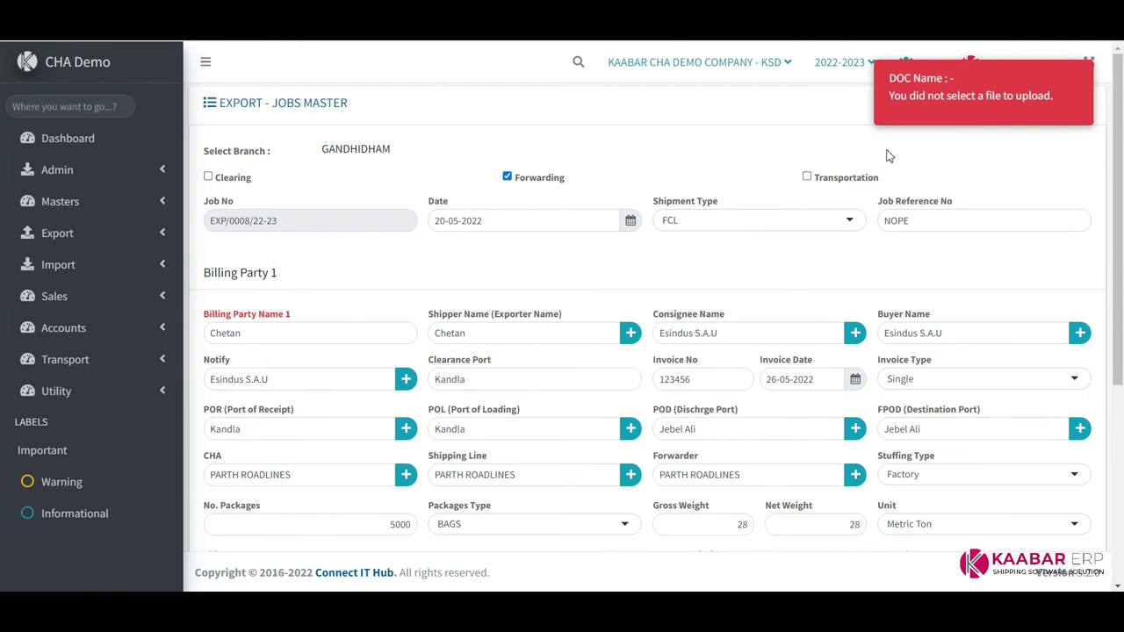
left_click(1007, 118)
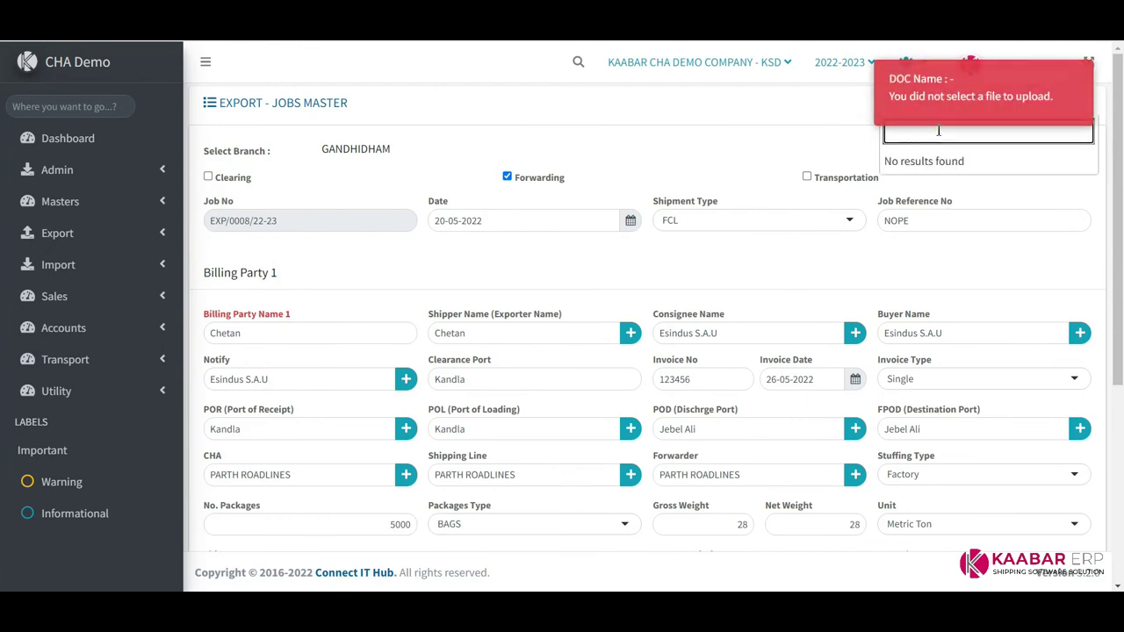
left_click(251, 105)
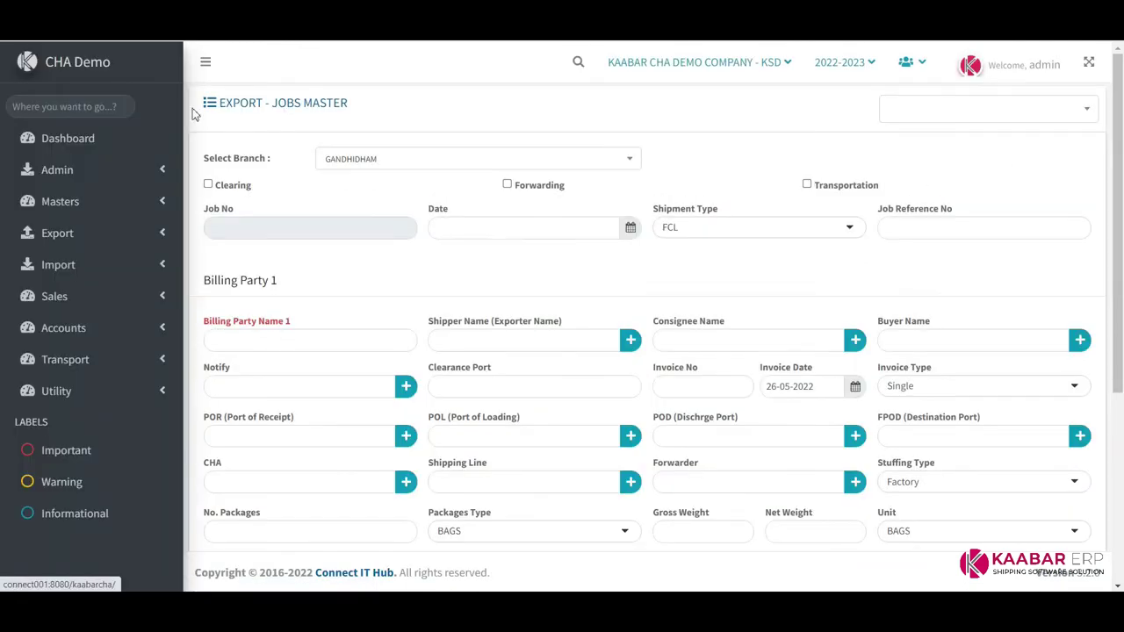
left_click(1007, 110)
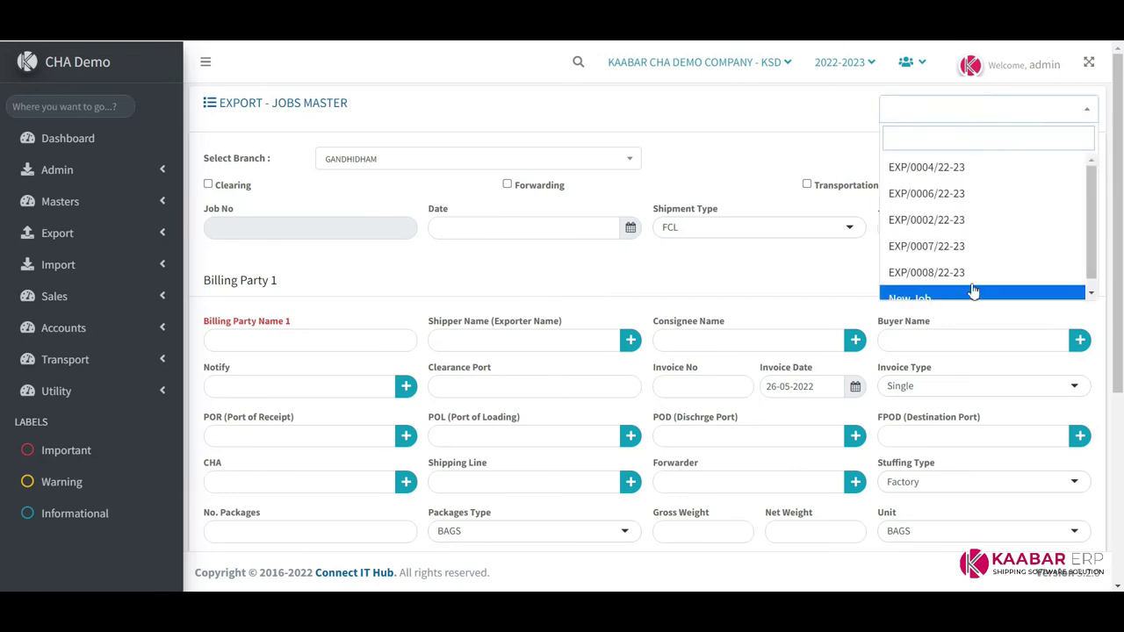
left_click(944, 272)
scroll(729, 243, "down", 4)
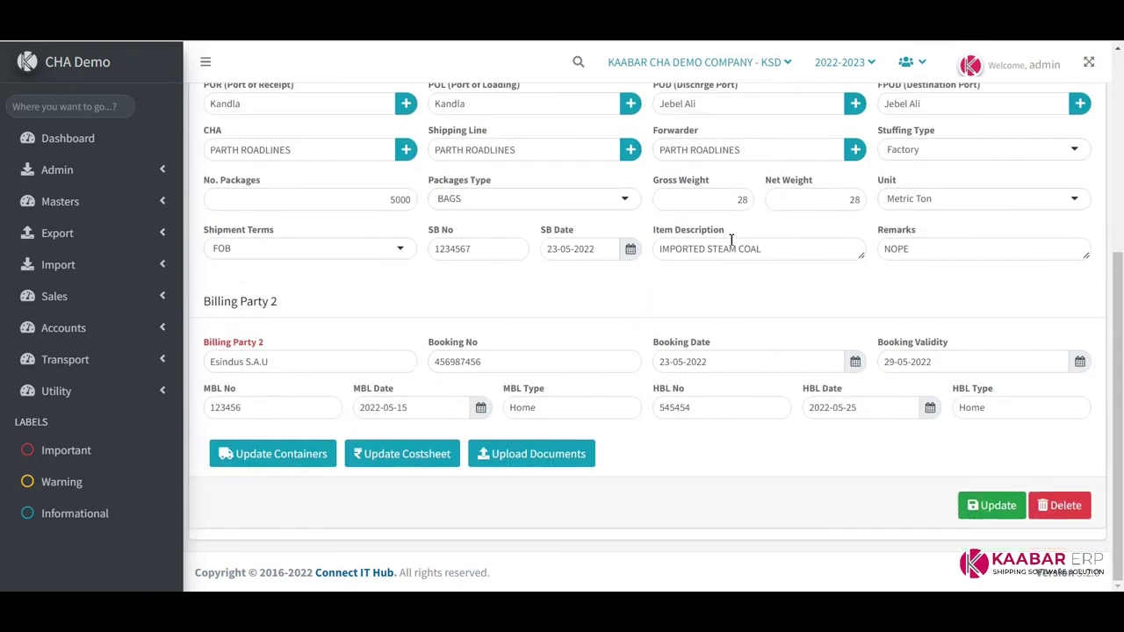
scroll(733, 244, "up", 4)
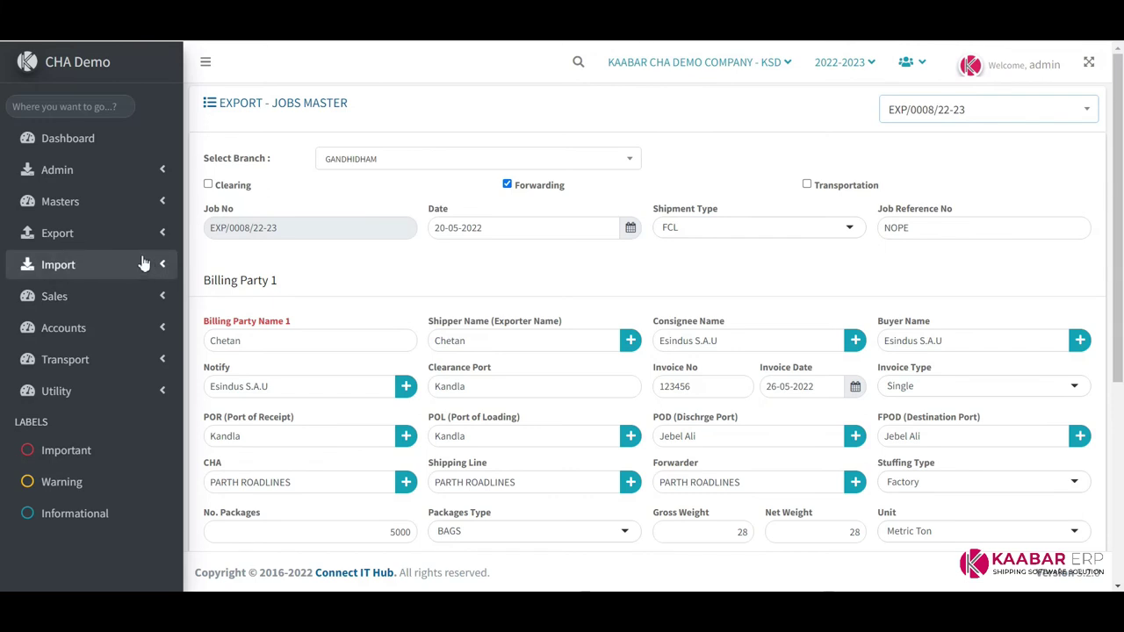
left_click(123, 234)
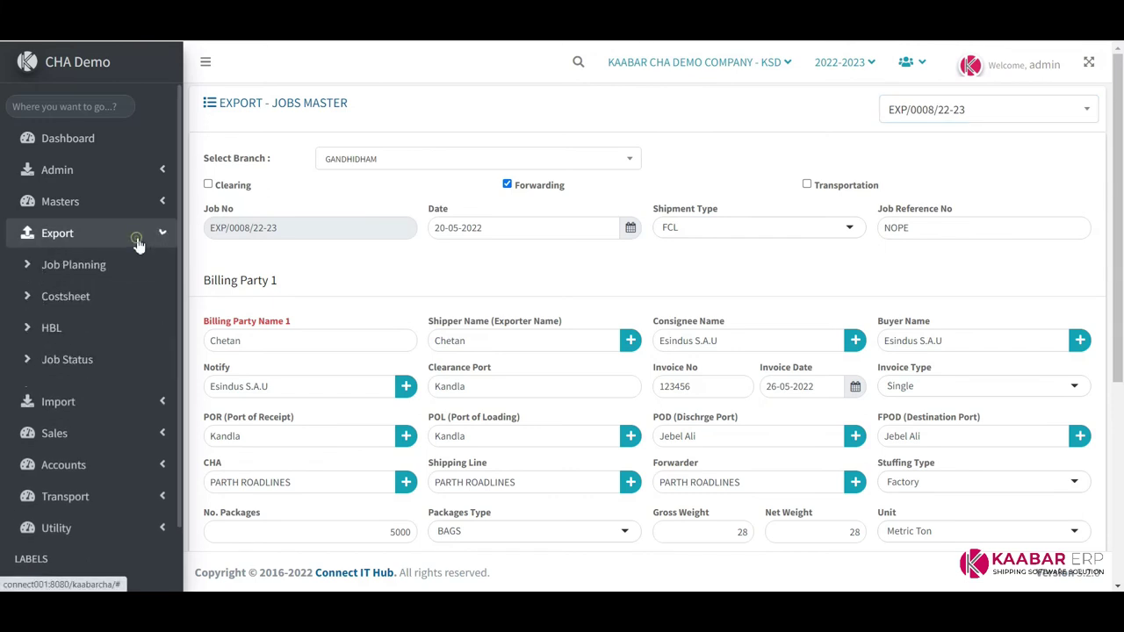
left_click(92, 299)
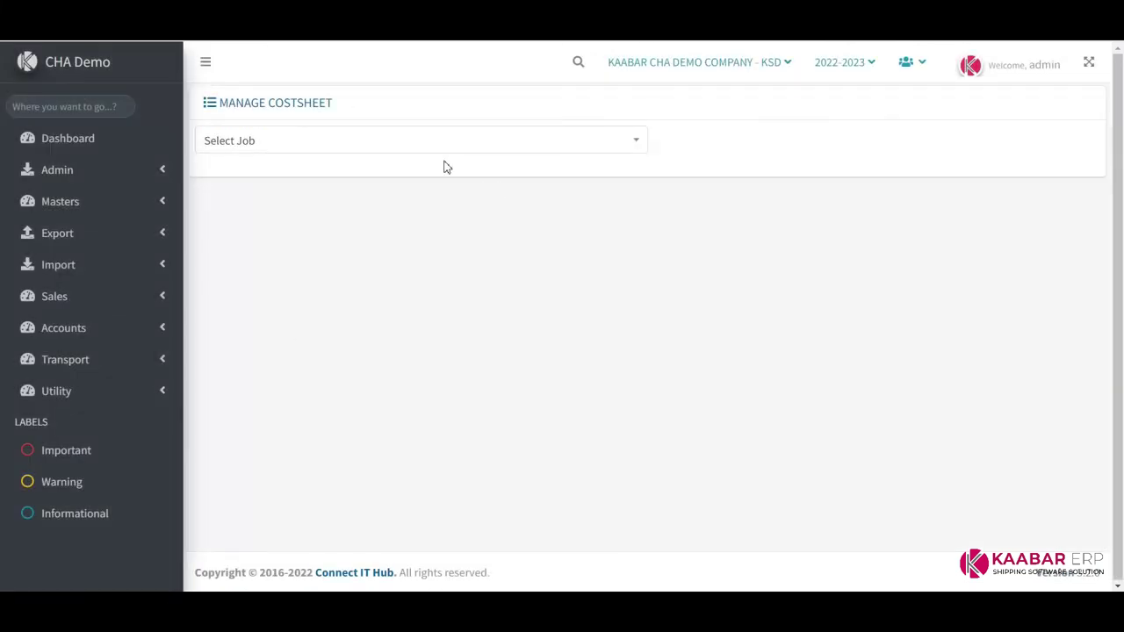
Check the EXP/0008/22-23 costsheet totals of 500.00 purchase and 700.00 sell
left_click(436, 142)
left_click(273, 307)
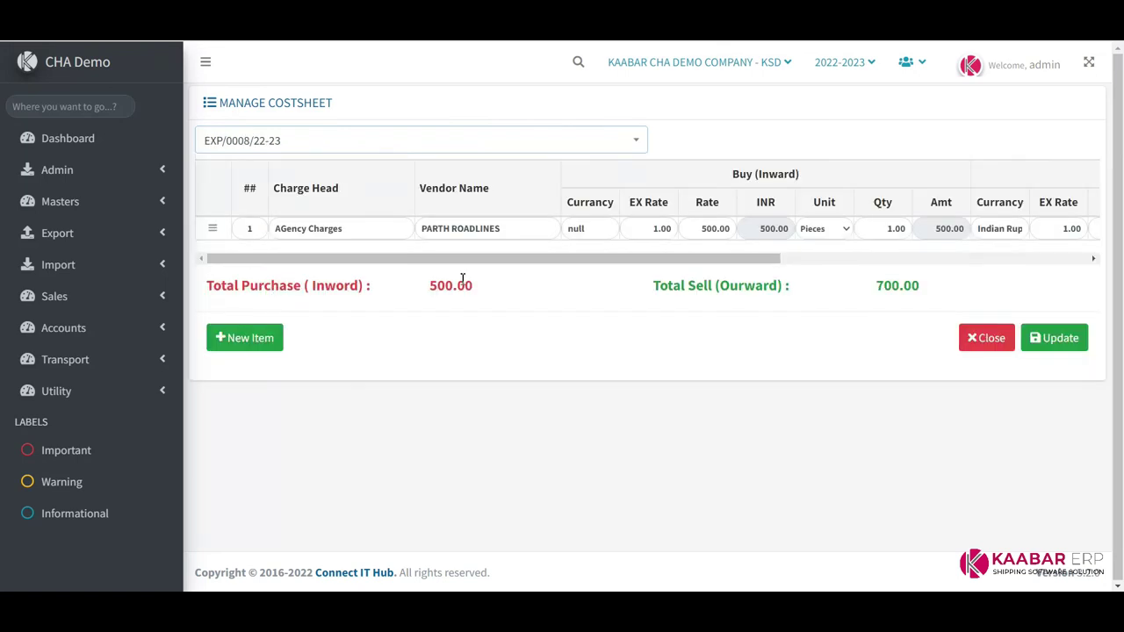
left_click_drag(572, 266, 295, 268)
left_click(97, 233)
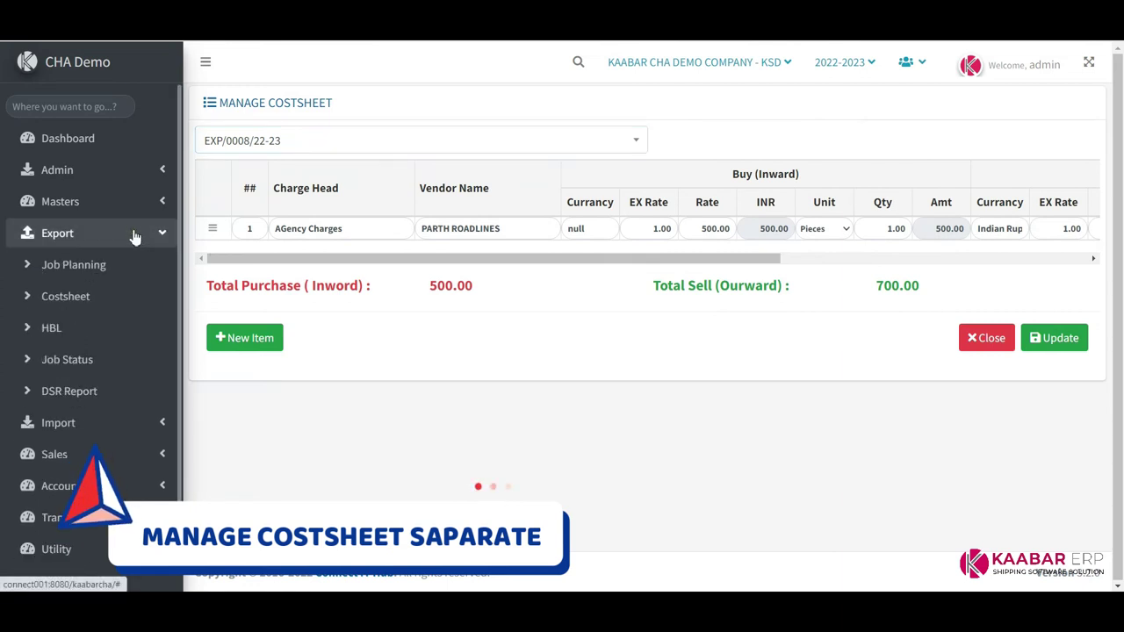
left_click(55, 327)
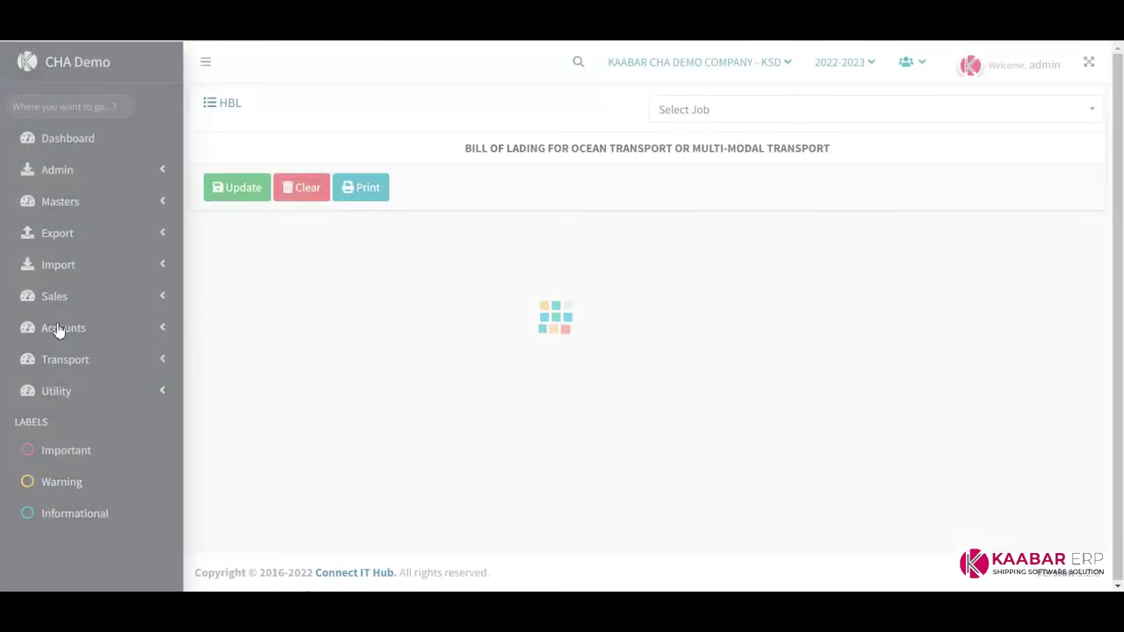
Load job EXP/0008/22-23 into the HBL form and check the shipper and consignee entries
left_click(879, 110)
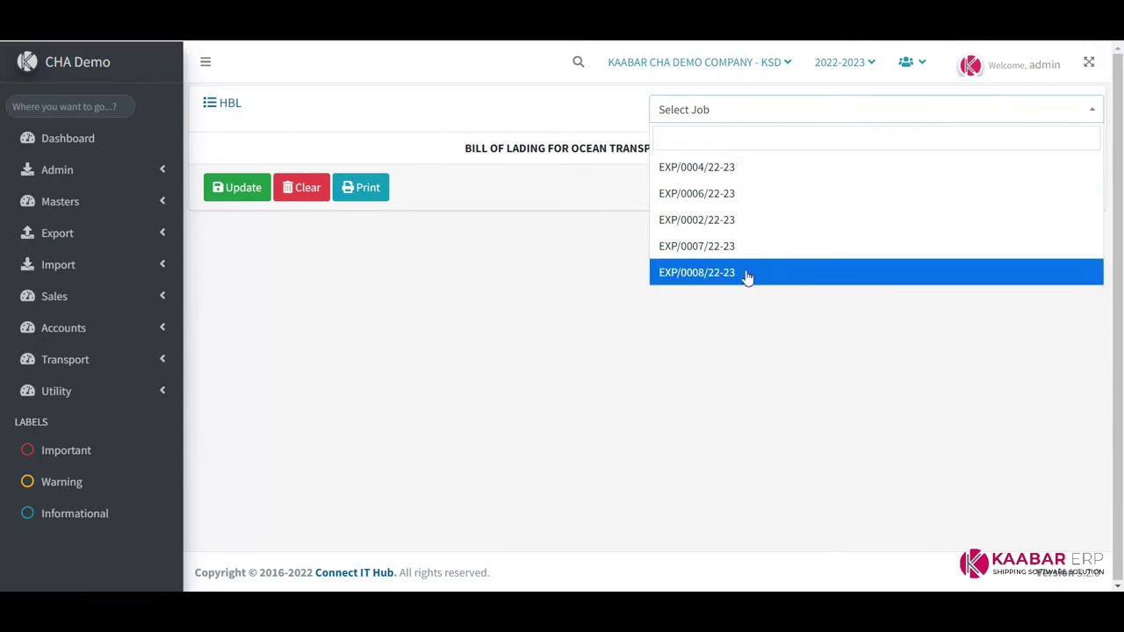
left_click(746, 272)
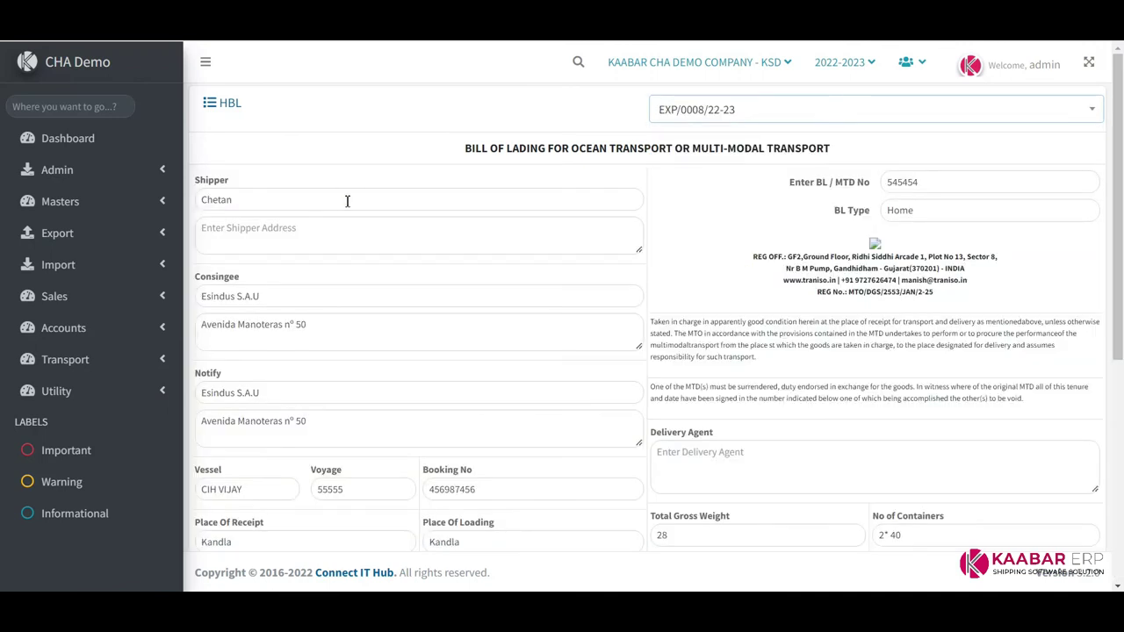
left_click(363, 239)
left_click(366, 326)
left_click(373, 304)
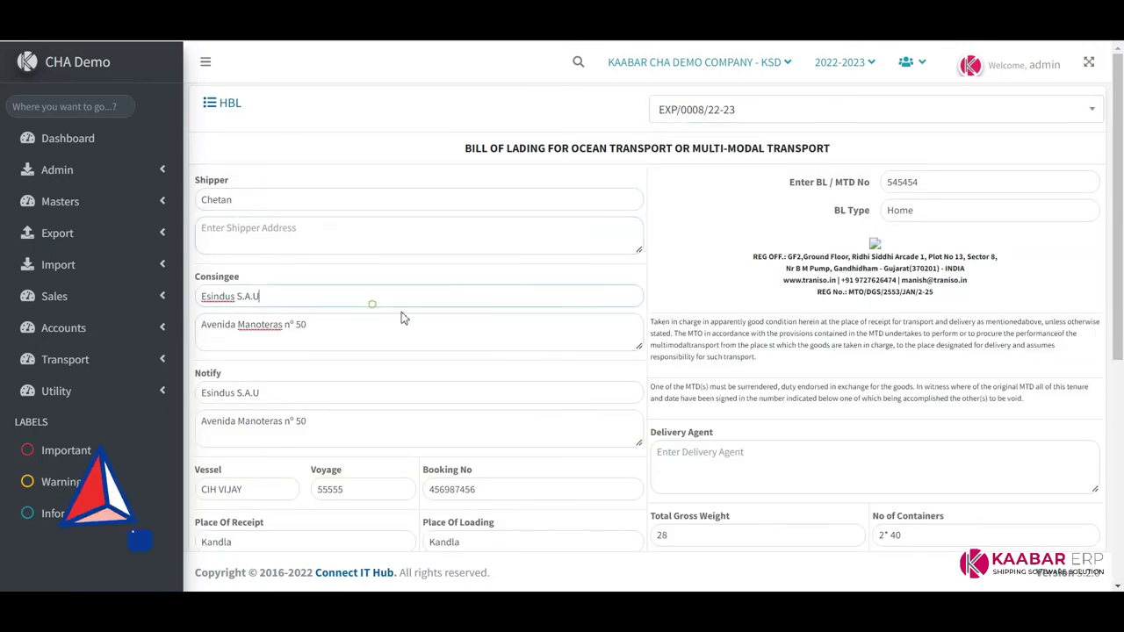
left_click_drag(749, 253, 985, 303)
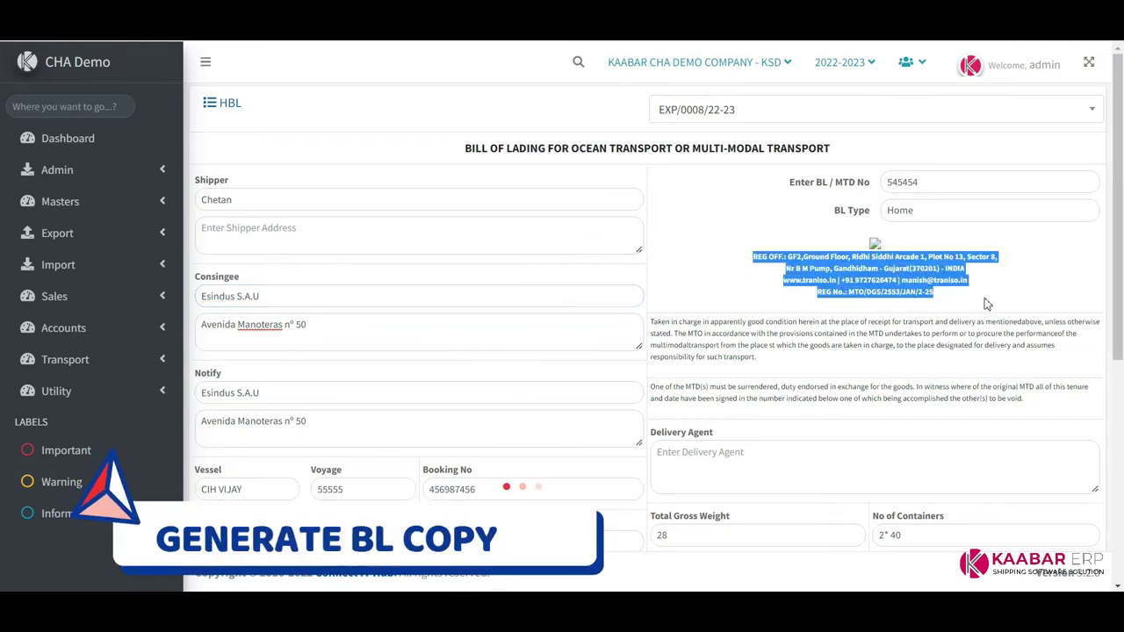
left_click(986, 303)
Save the house bill of lading, storing gross weight 28.00
scroll(988, 295, "down", 2)
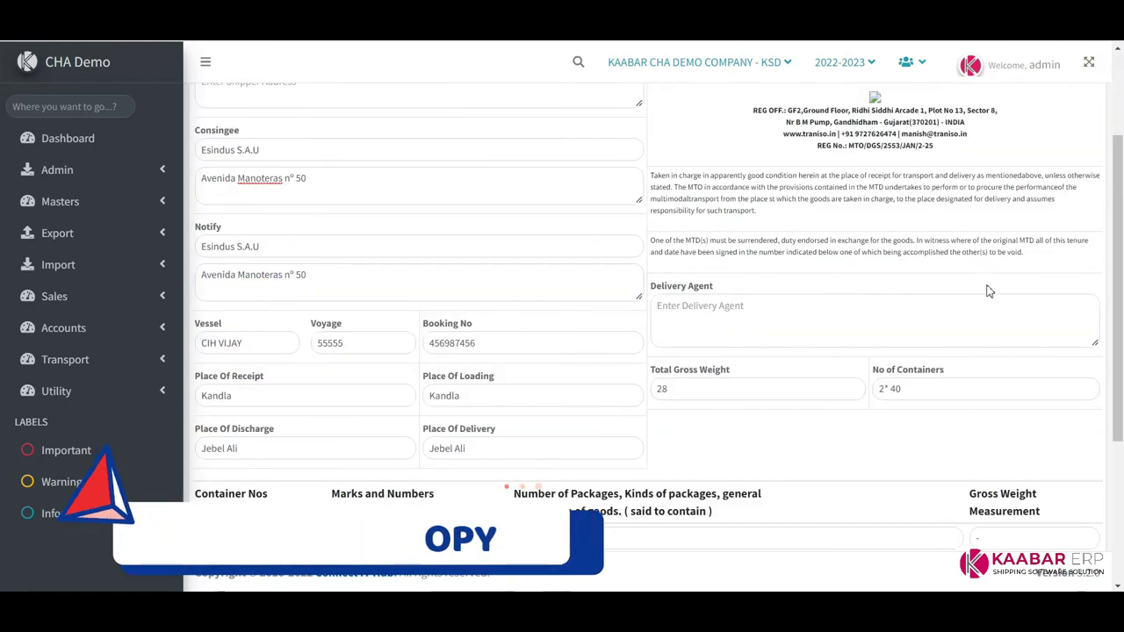
scroll(975, 291, "down", 1)
scroll(910, 305, "down", 3)
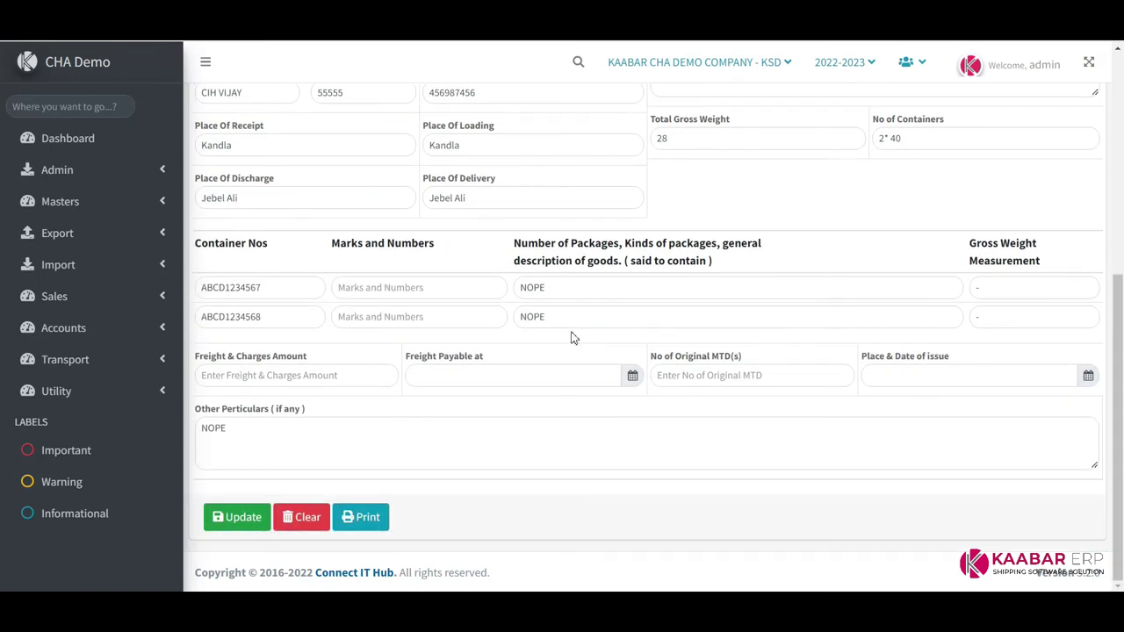
left_click(238, 520)
left_click(563, 402)
scroll(535, 404, "down", 5)
scroll(255, 368, "up", 5)
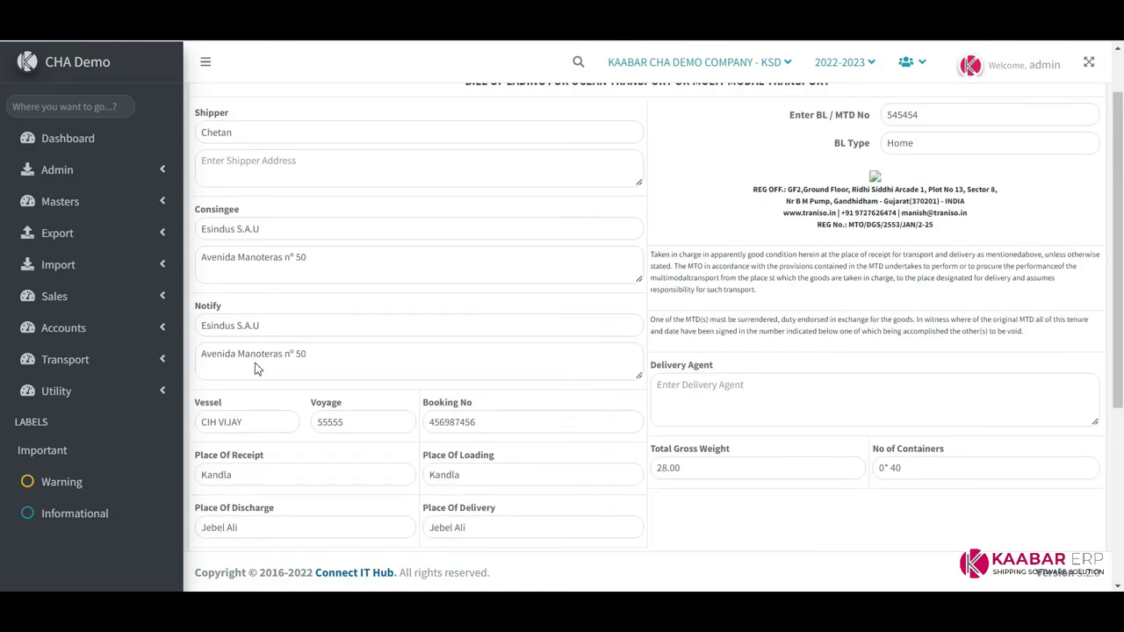
left_click(133, 238)
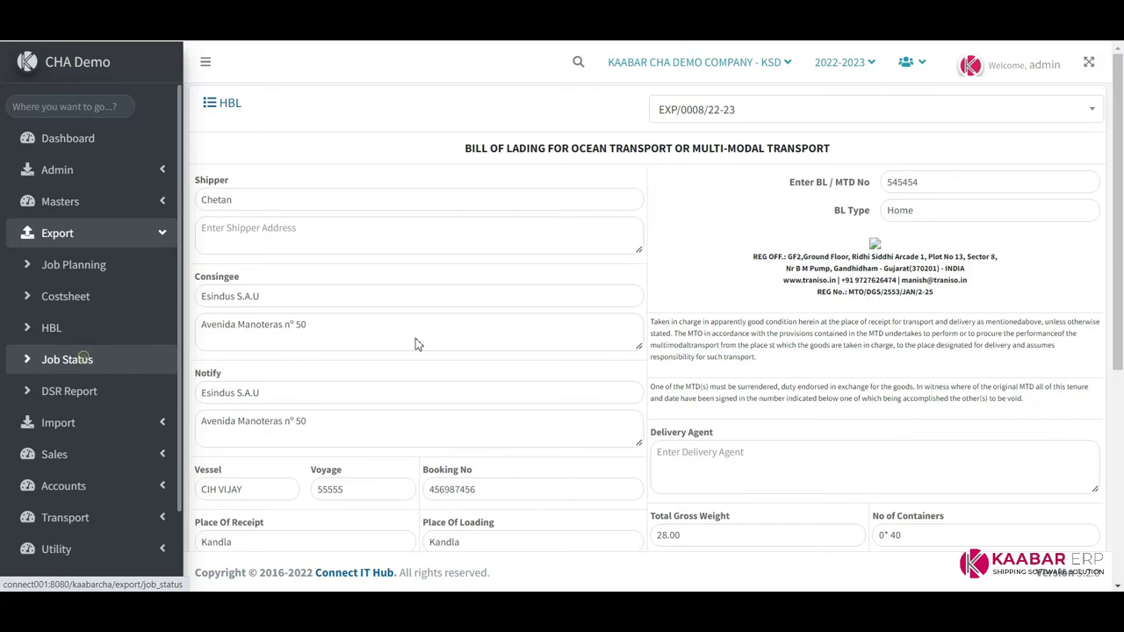
On Job Status, compare jobs EXP/0006, 0002 and 0007 before selecting EXP/0008/22-23
left_click(79, 359)
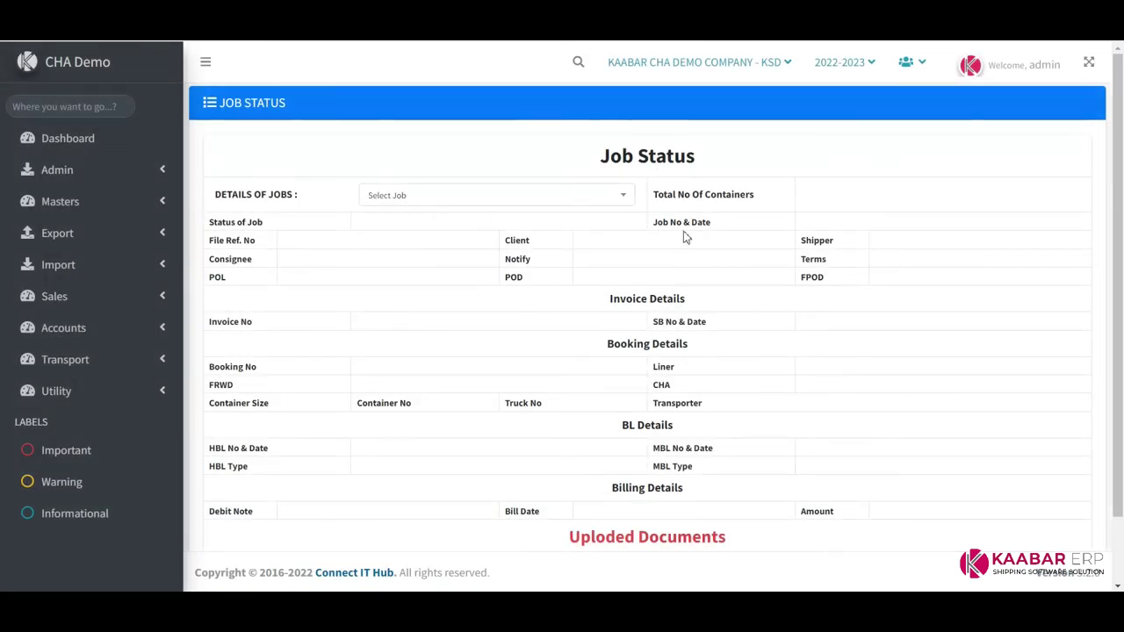
left_click(578, 200)
left_click(423, 277)
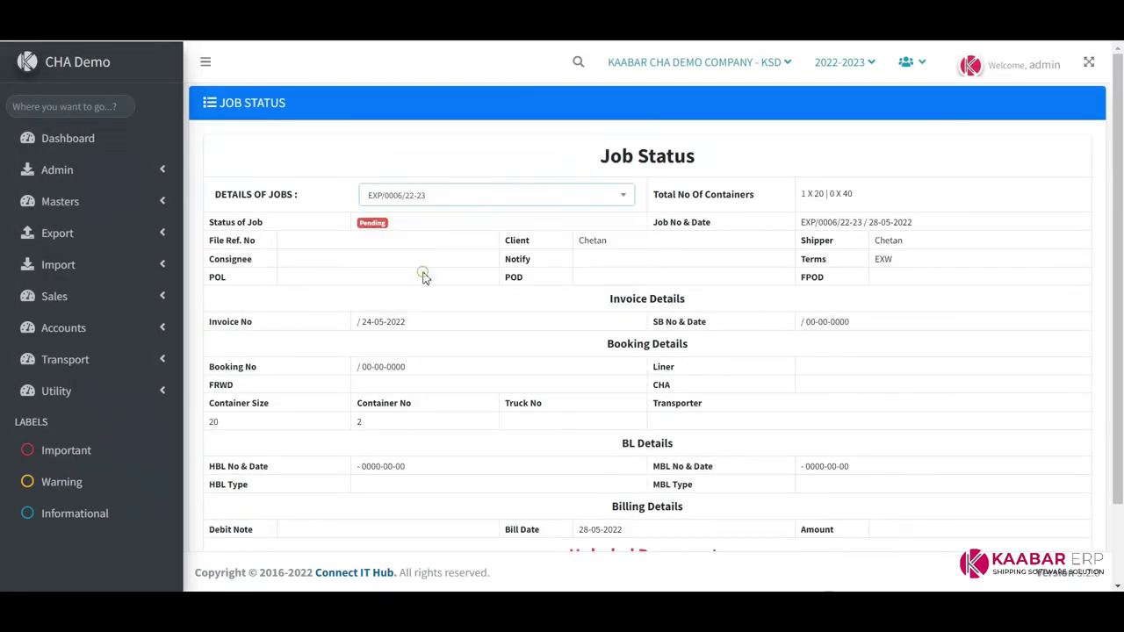
left_click(574, 197)
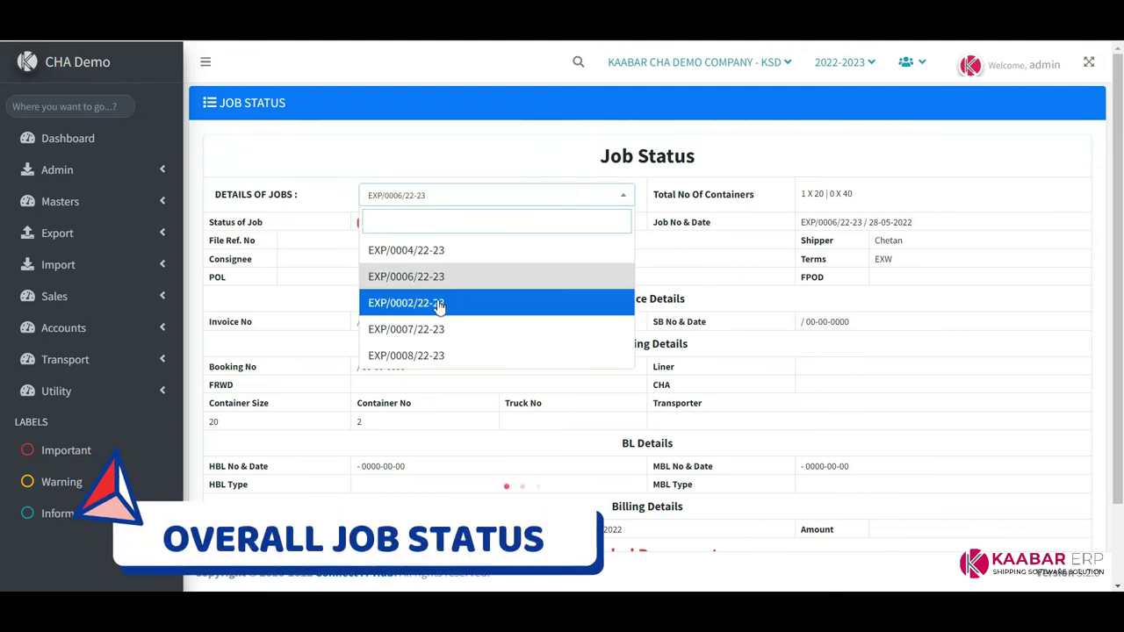
left_click(439, 303)
left_click(588, 200)
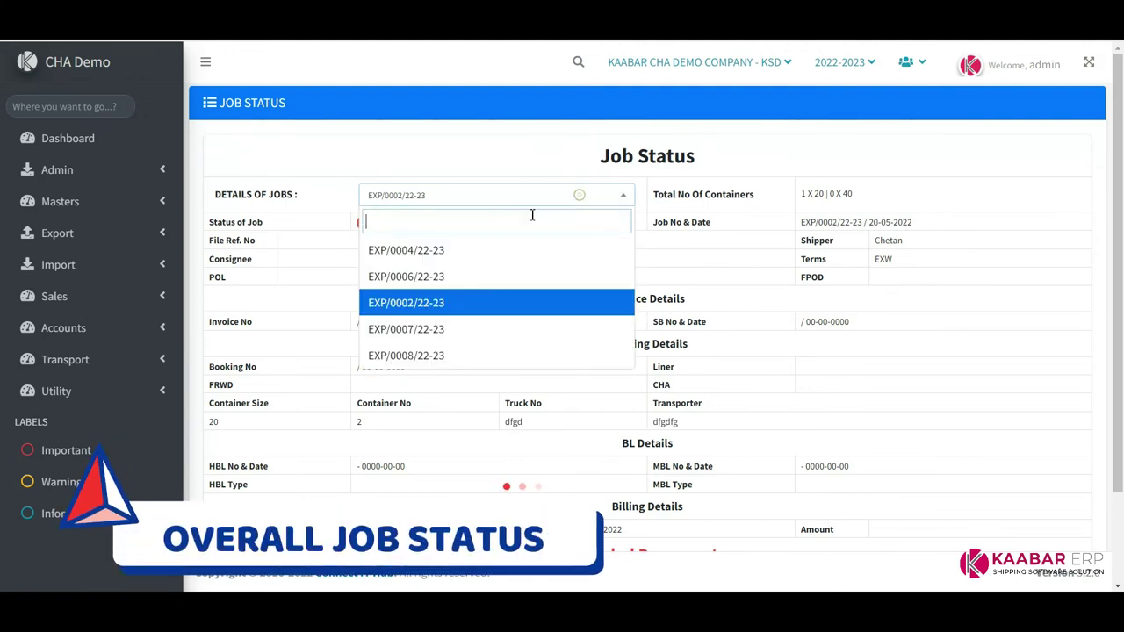
left_click(463, 330)
left_click(572, 195)
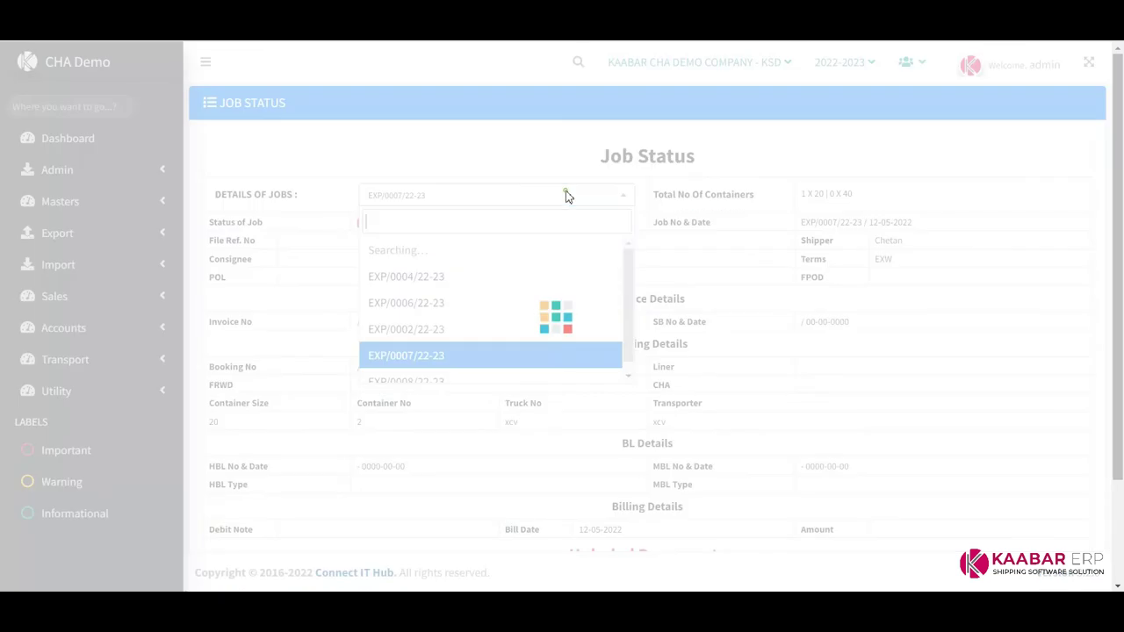
left_click(434, 358)
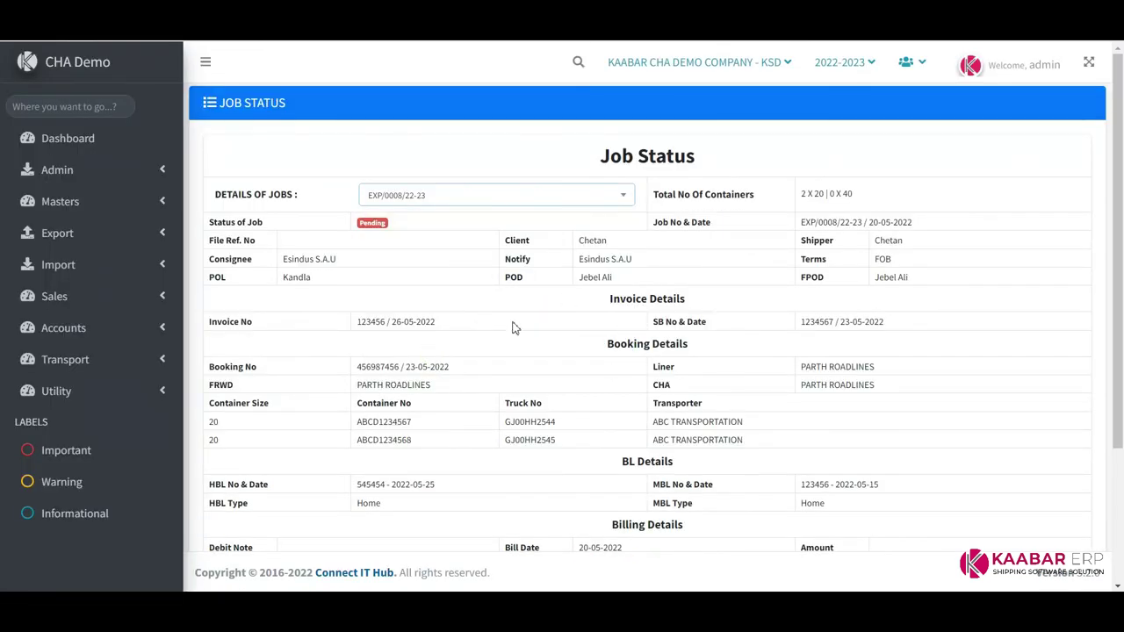
Review EXP/0008/22-23's uploaded documents, billing details and BL details
scroll(583, 323, "down", 1)
scroll(494, 304, "down", 2)
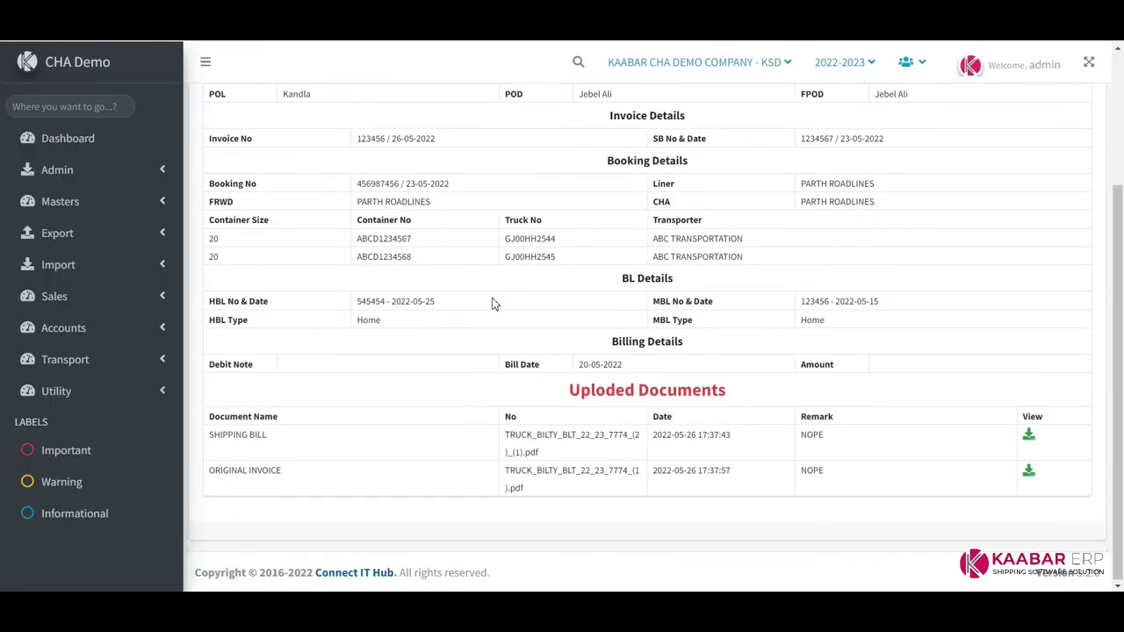
left_click_drag(202, 442, 874, 499)
left_click(1085, 489)
left_click_drag(205, 363, 896, 363)
left_click(893, 331)
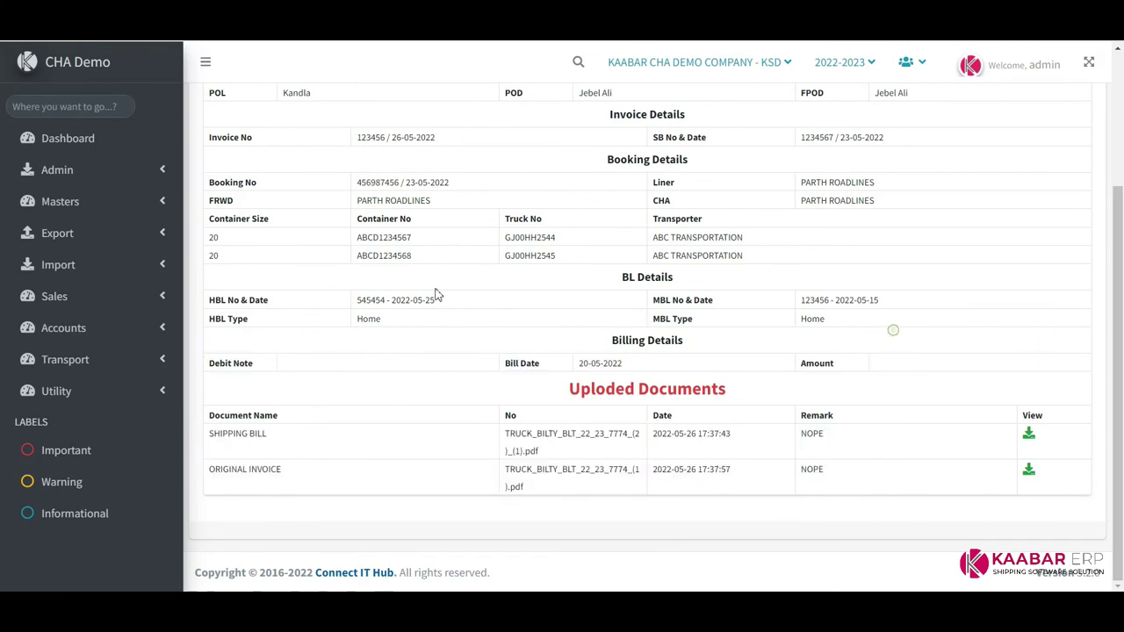
left_click_drag(207, 301, 852, 331)
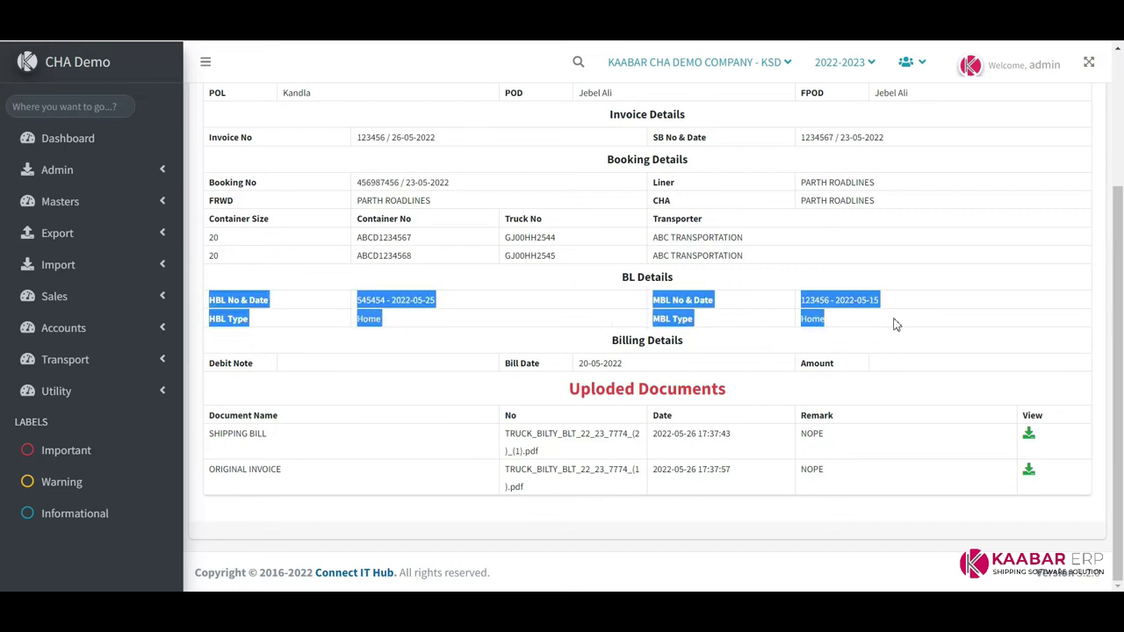
left_click(895, 325)
Review the container and truck rows, then collapse the Export menu
scroll(545, 342, "up", 1)
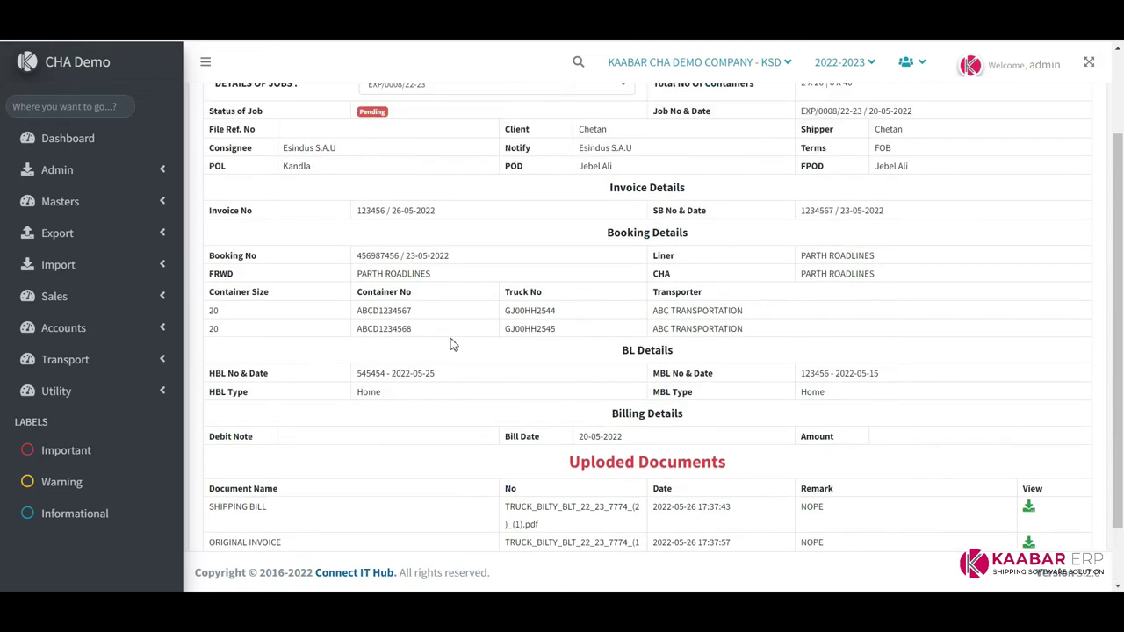
left_click_drag(212, 291, 913, 337)
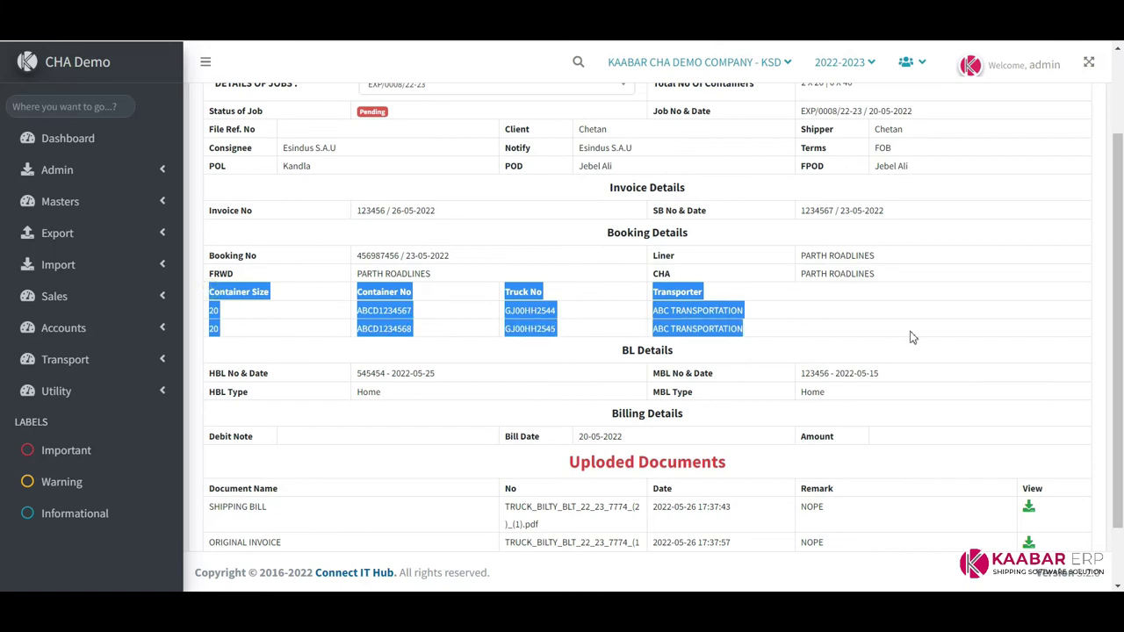
left_click(914, 326)
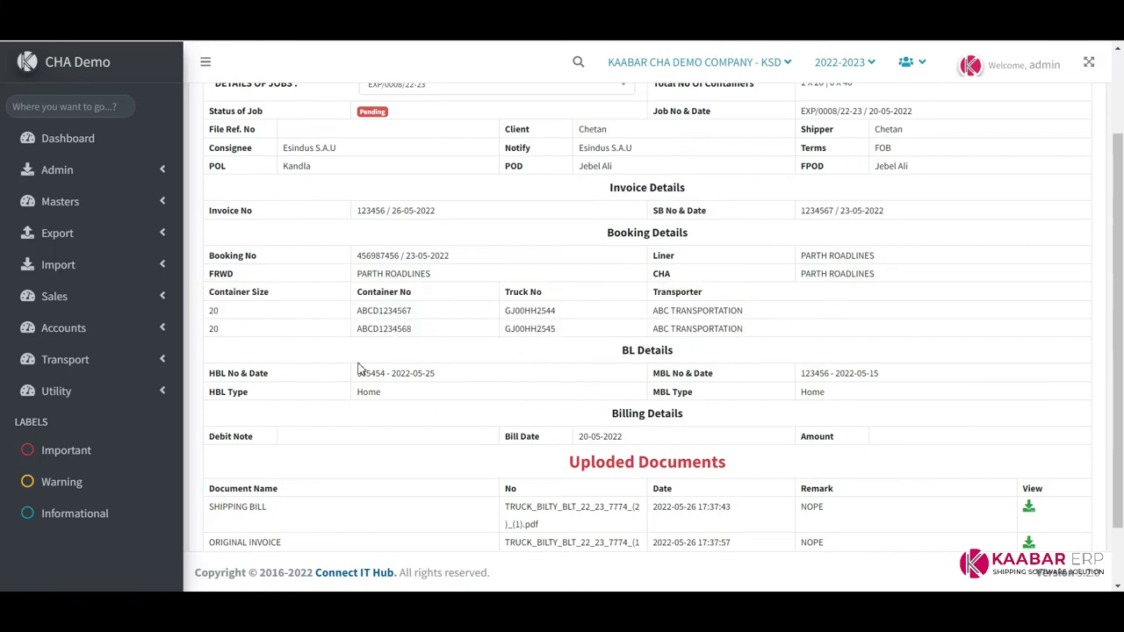
scroll(358, 369, "up", 2)
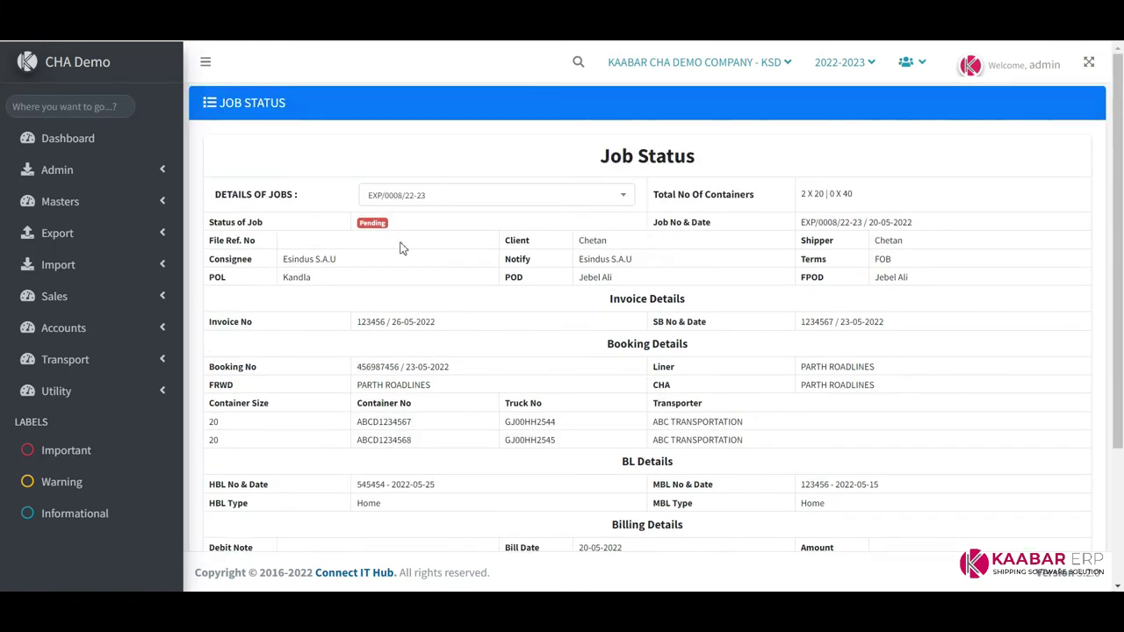
left_click(145, 237)
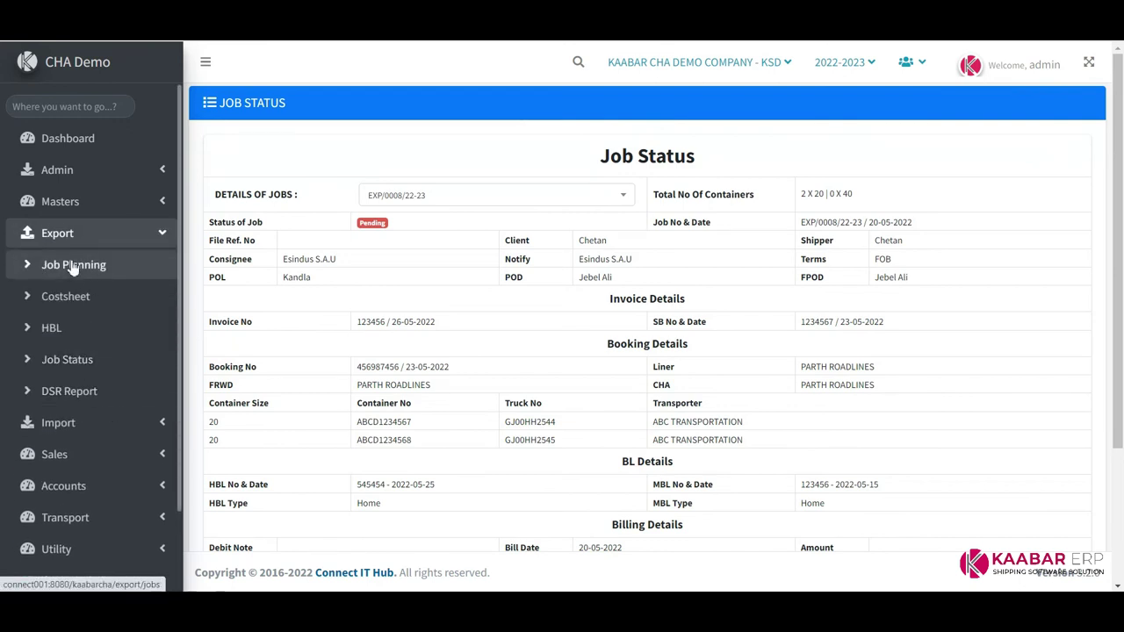
left_click(70, 233)
left_click(70, 298)
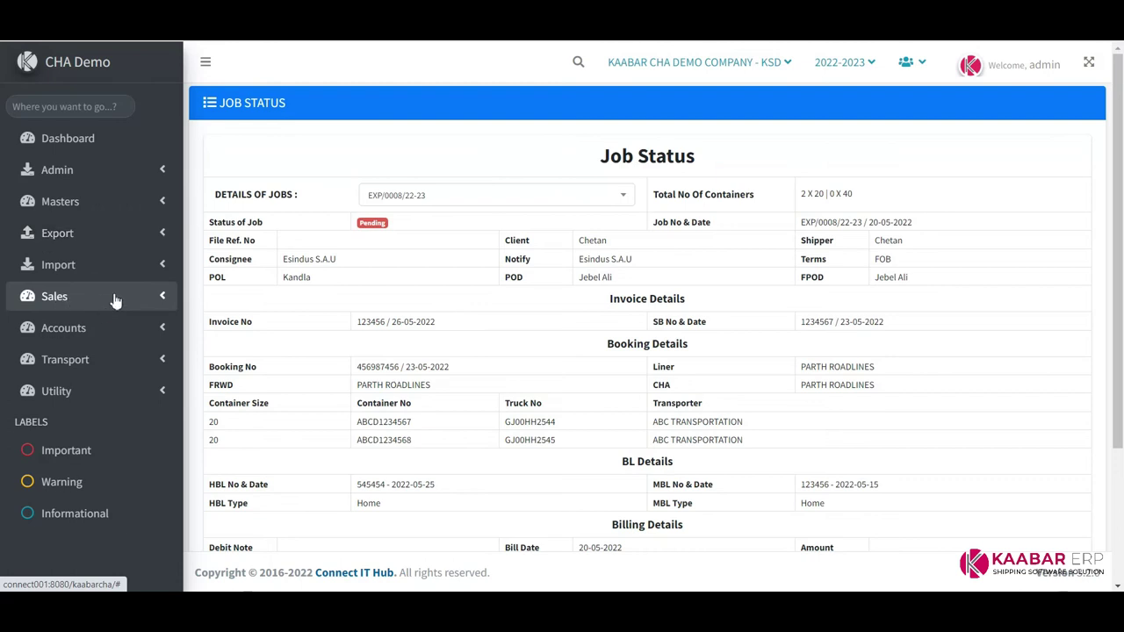
Start a new export quotation and enter the recipient's name
scroll(88, 316, "down", 1)
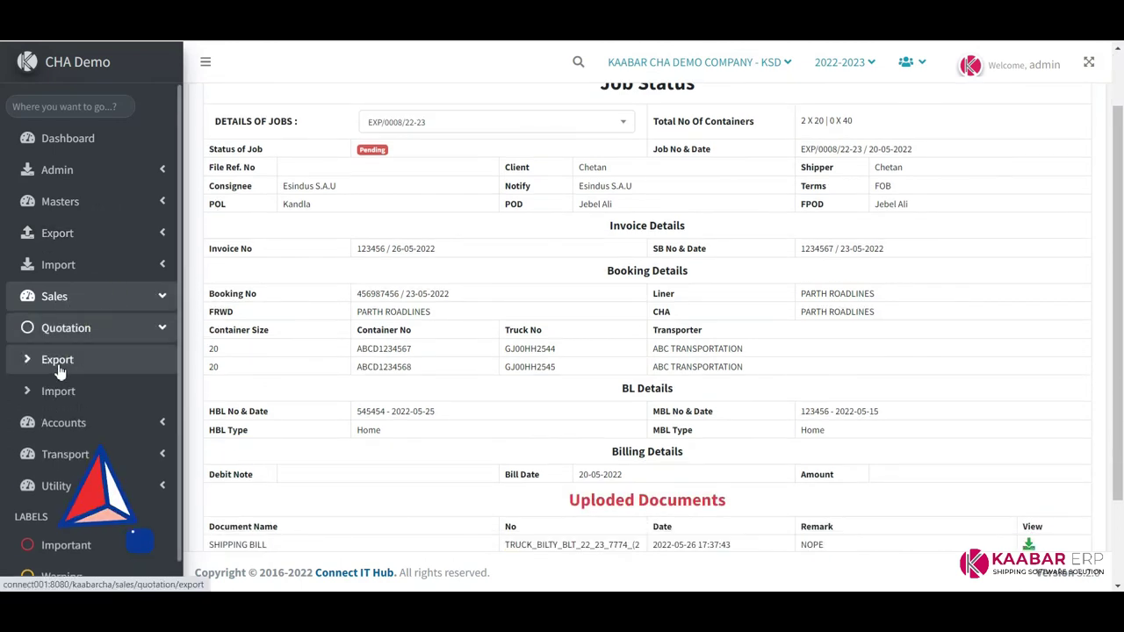
left_click(58, 359)
left_click(820, 111)
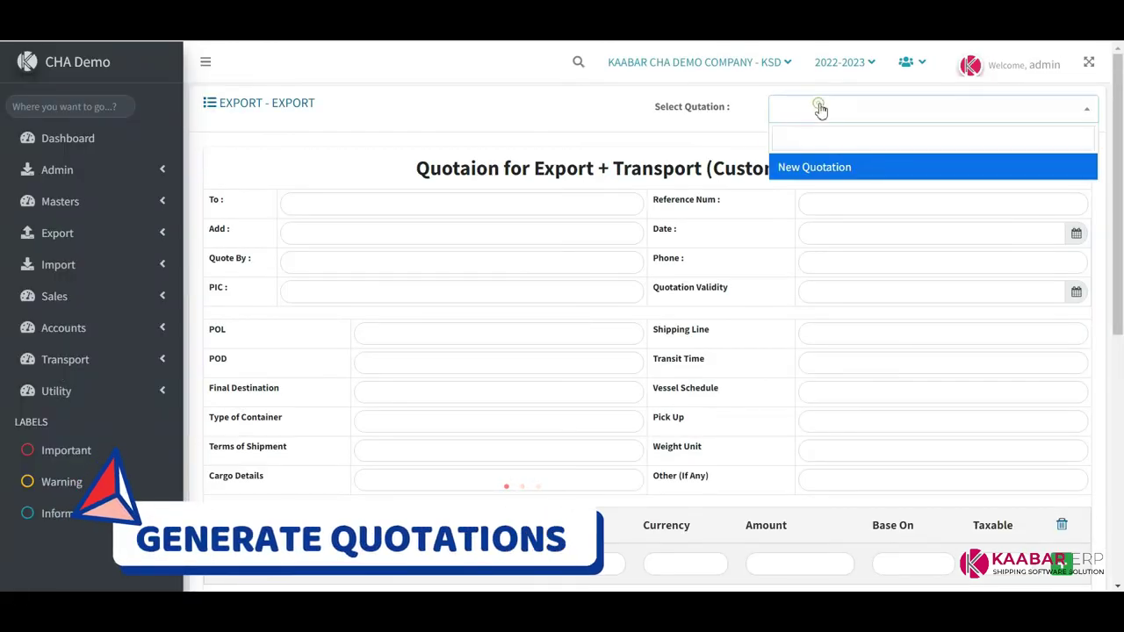
left_click(839, 164)
left_click(394, 208)
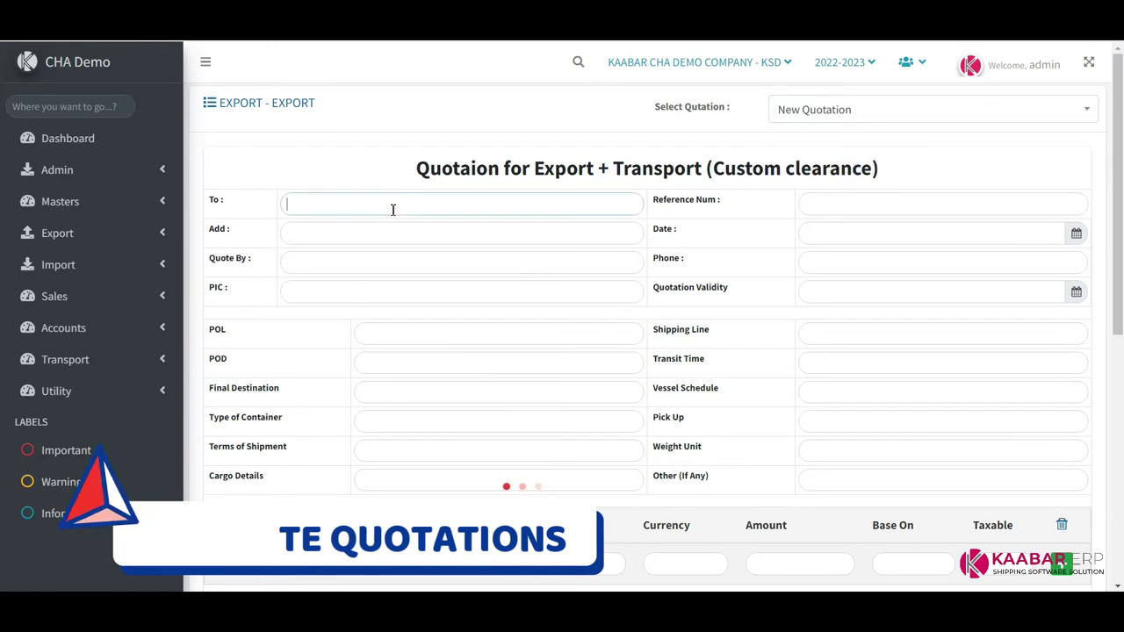
type("mR")
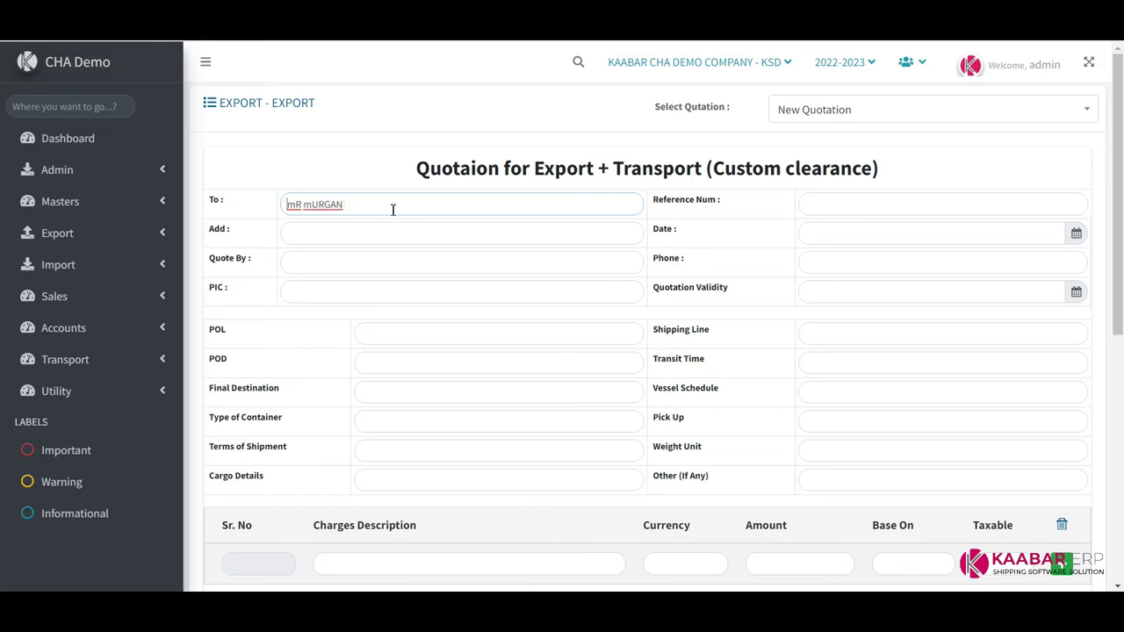
type("Murgan")
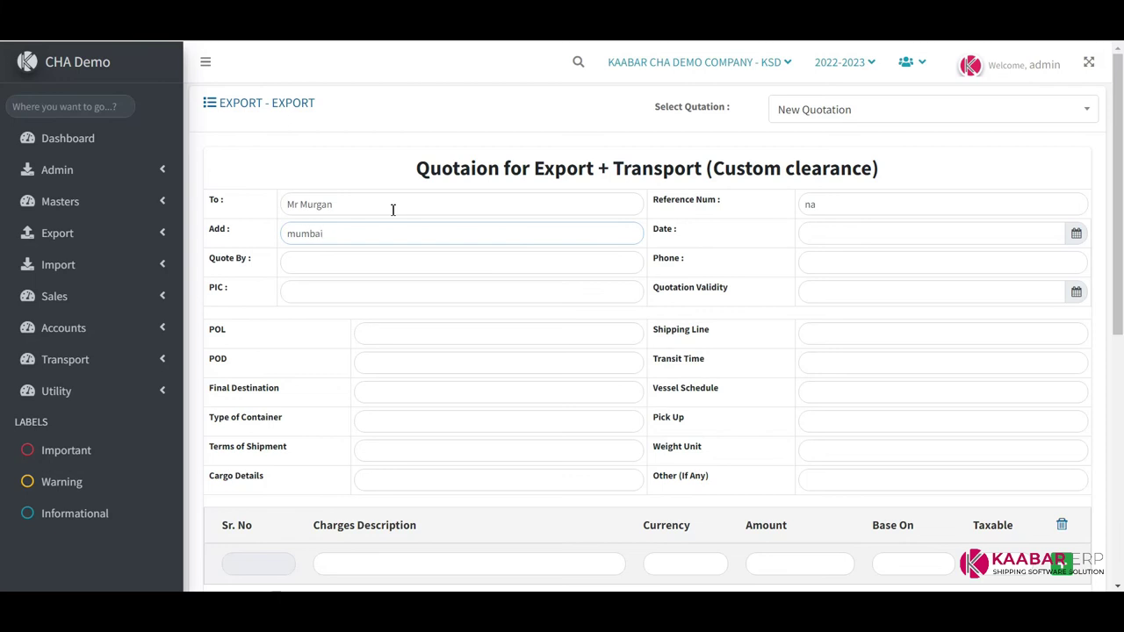
Set the quotation date to 13-05-2022 and save the quotation
left_click(1078, 237)
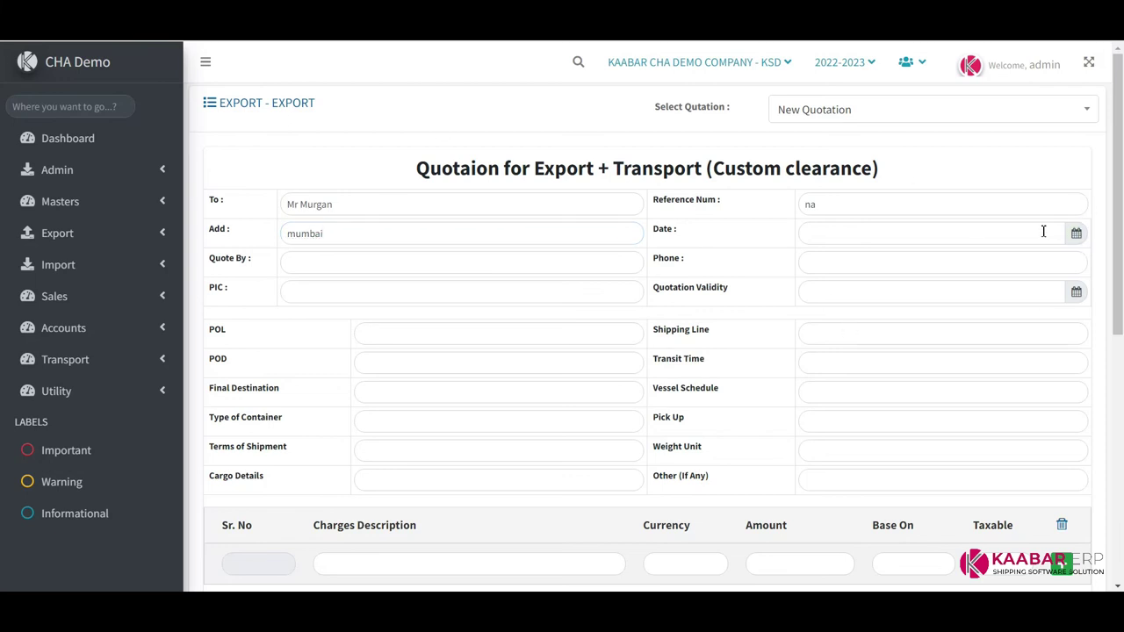
left_click(1043, 231)
left_click(988, 307)
scroll(778, 301, "down", 10)
left_click(991, 487)
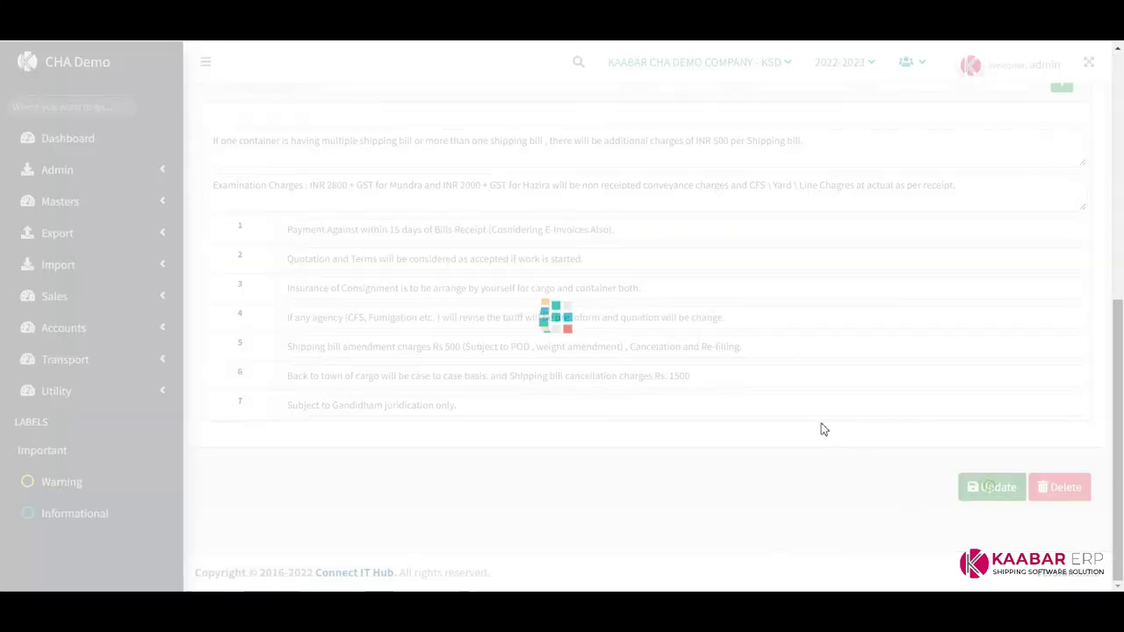
left_click(564, 399)
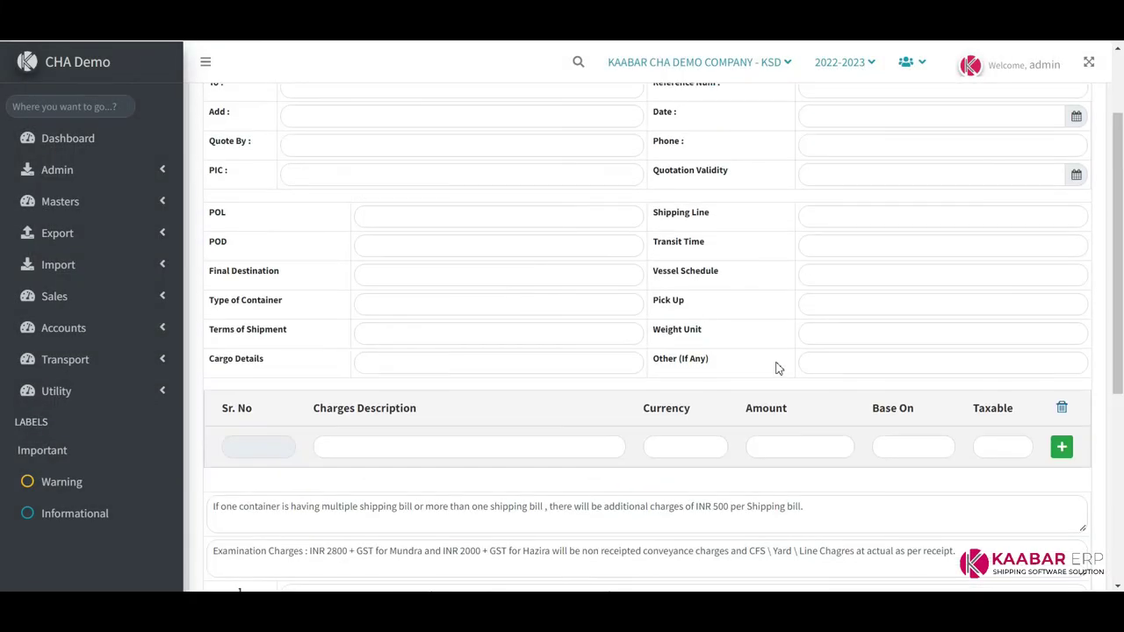
scroll(776, 369, "up", 2)
left_click(869, 107)
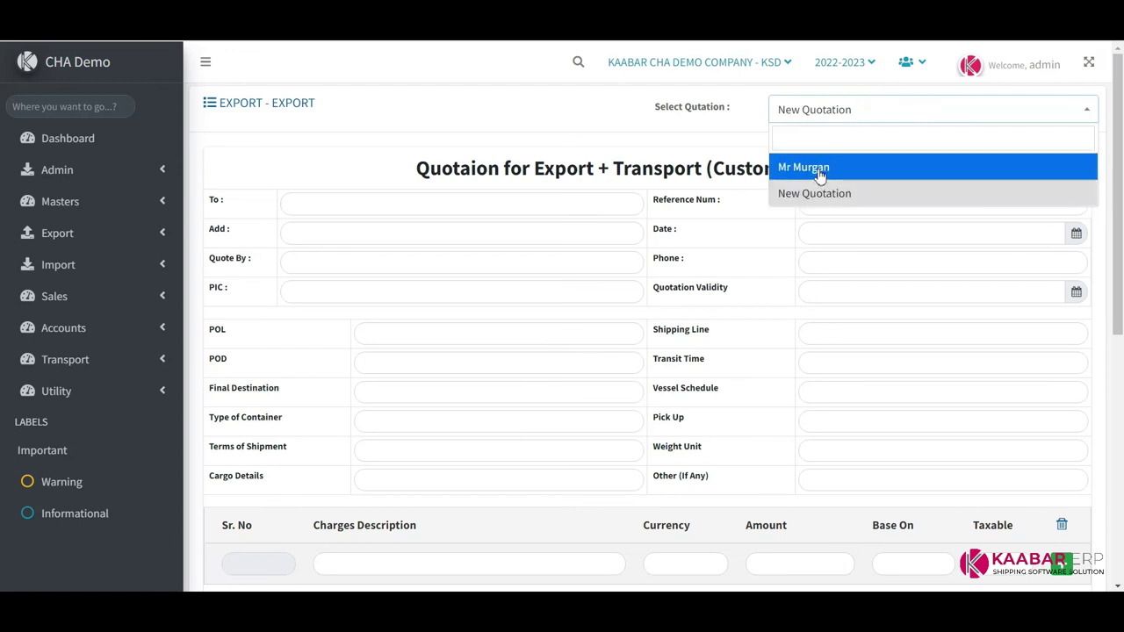
Load the customer's quotation and add an agency charge line of INR 10000 on FOB
left_click(819, 175)
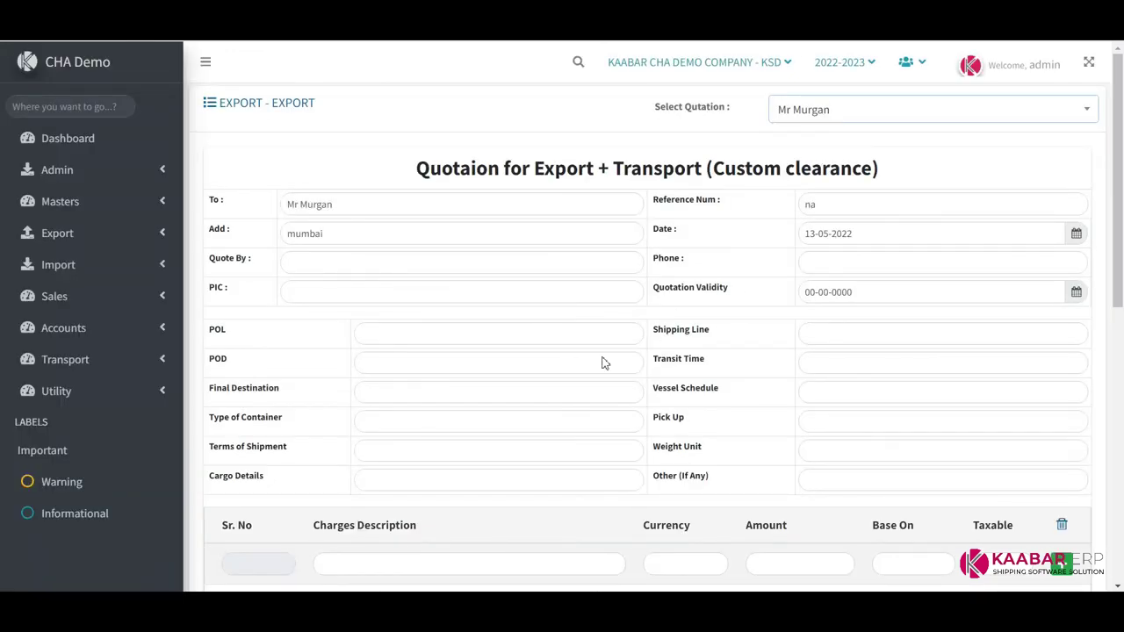
scroll(468, 335, "down", 3)
left_click(386, 345)
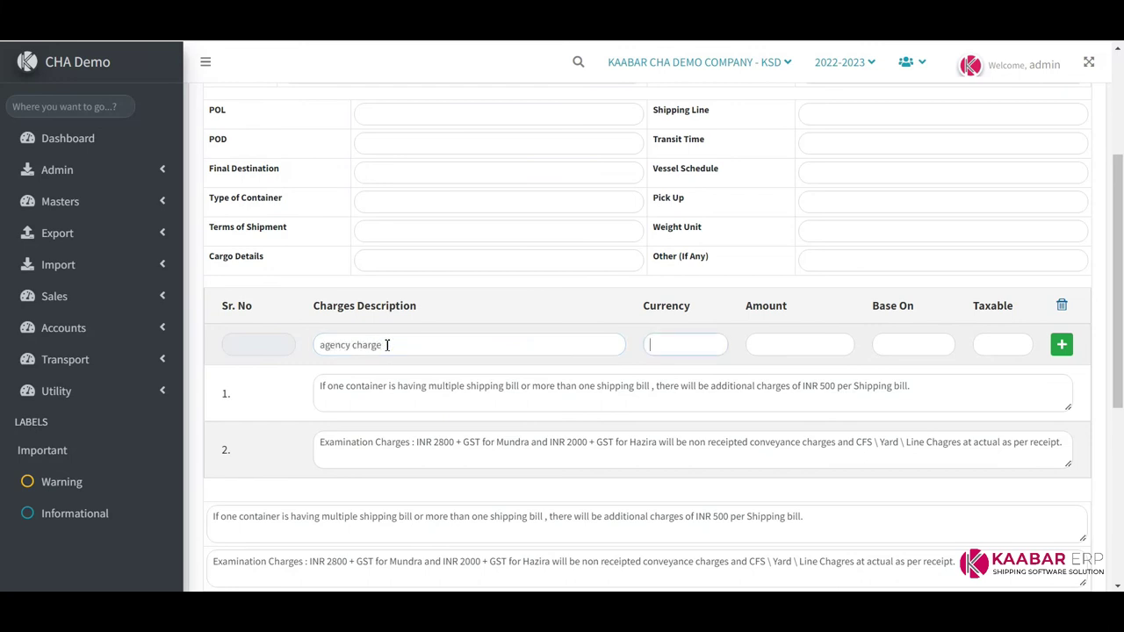
key("Tab")
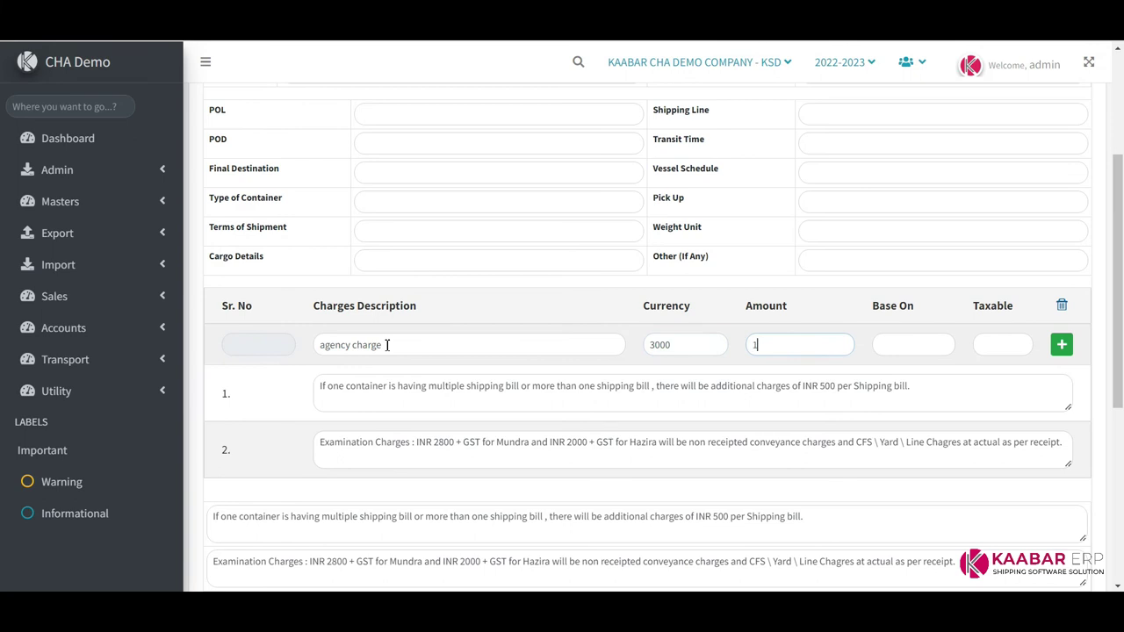
key("shift+Tab")
key("Tab")
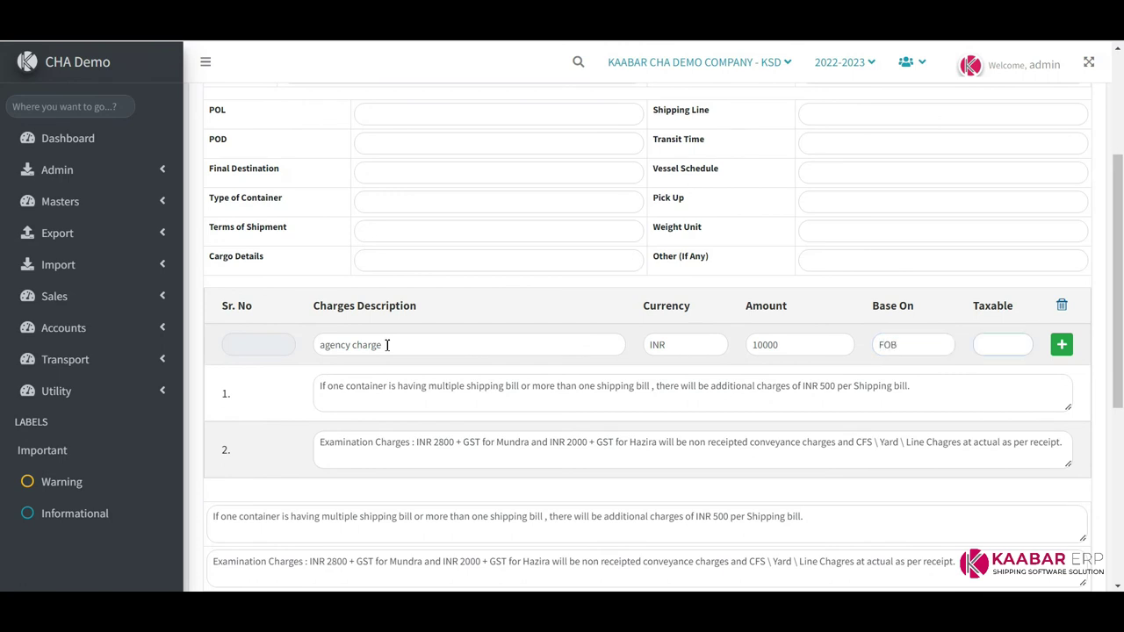
scroll(386, 345, "up", 1)
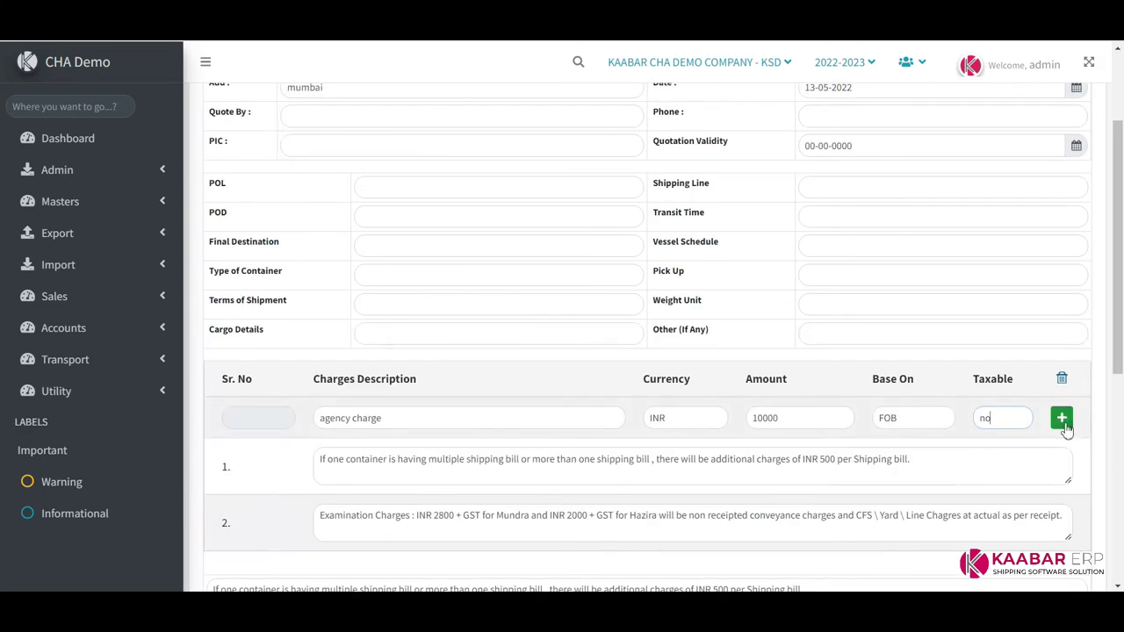
left_click(1062, 412)
Add a transportation charges line of INR 15000 on FOB
scroll(396, 351, "down", 1)
left_click(381, 388)
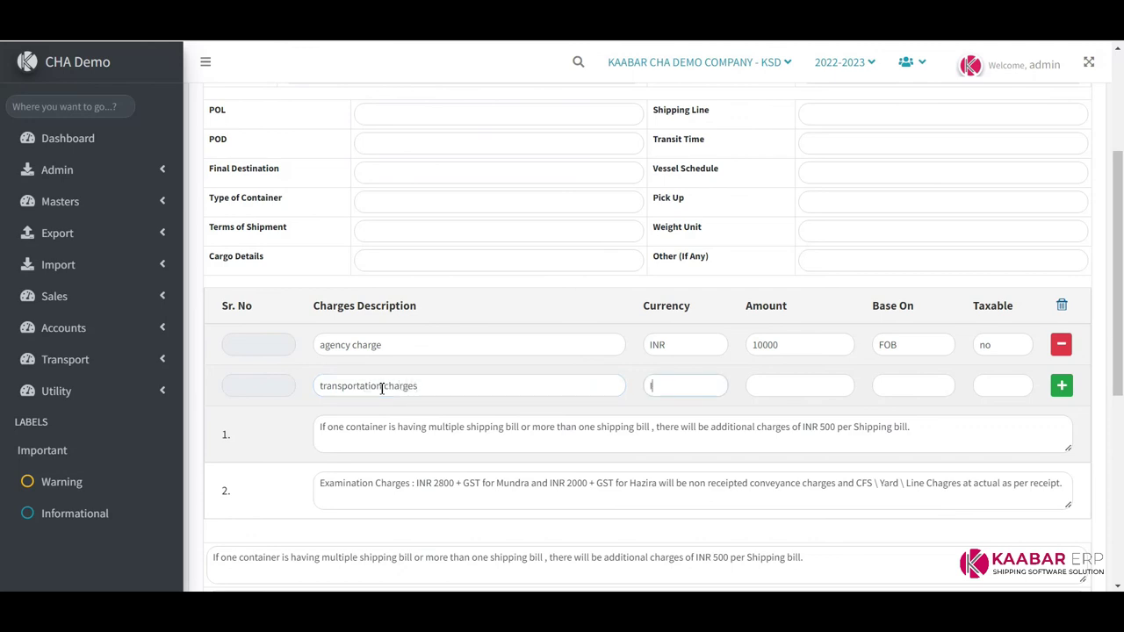
key("Tab")
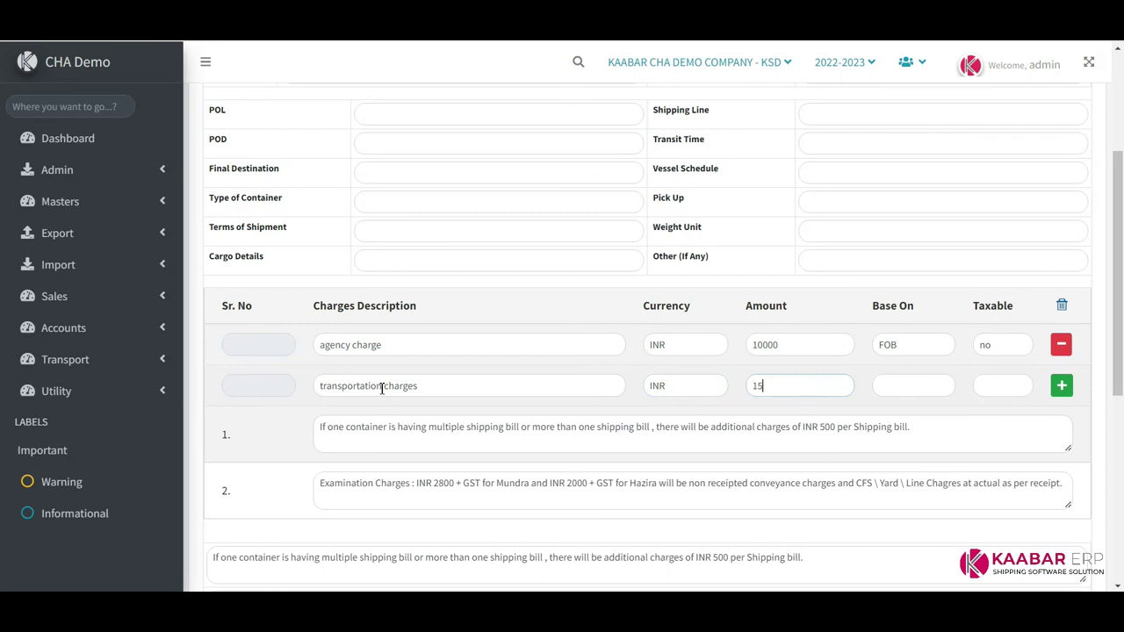
key("Tab")
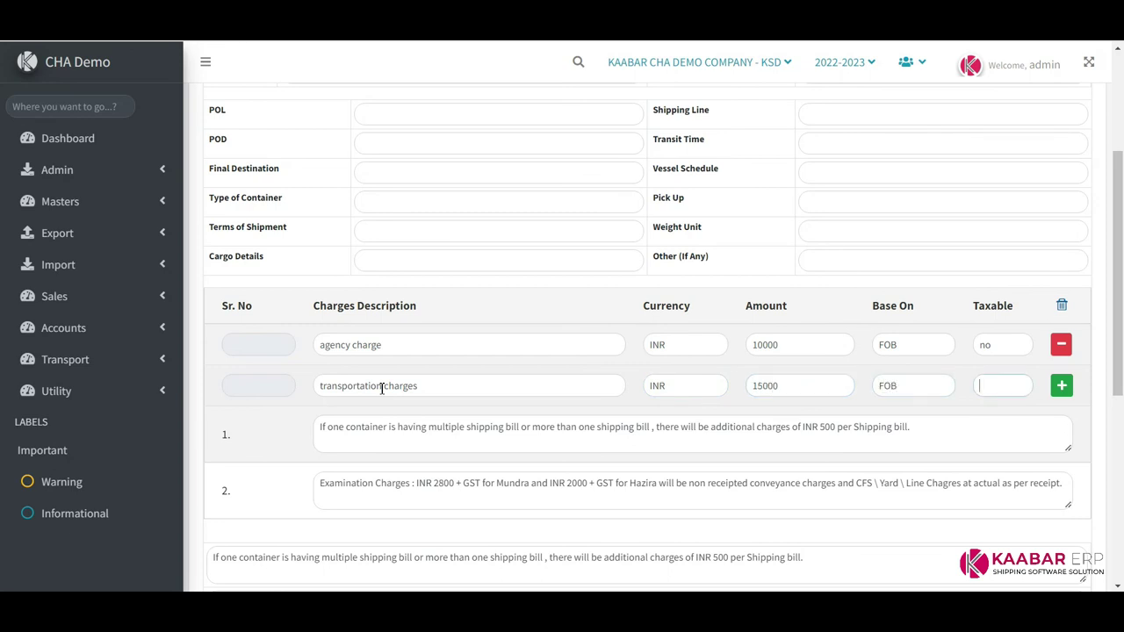
scroll(415, 405, "down", 3)
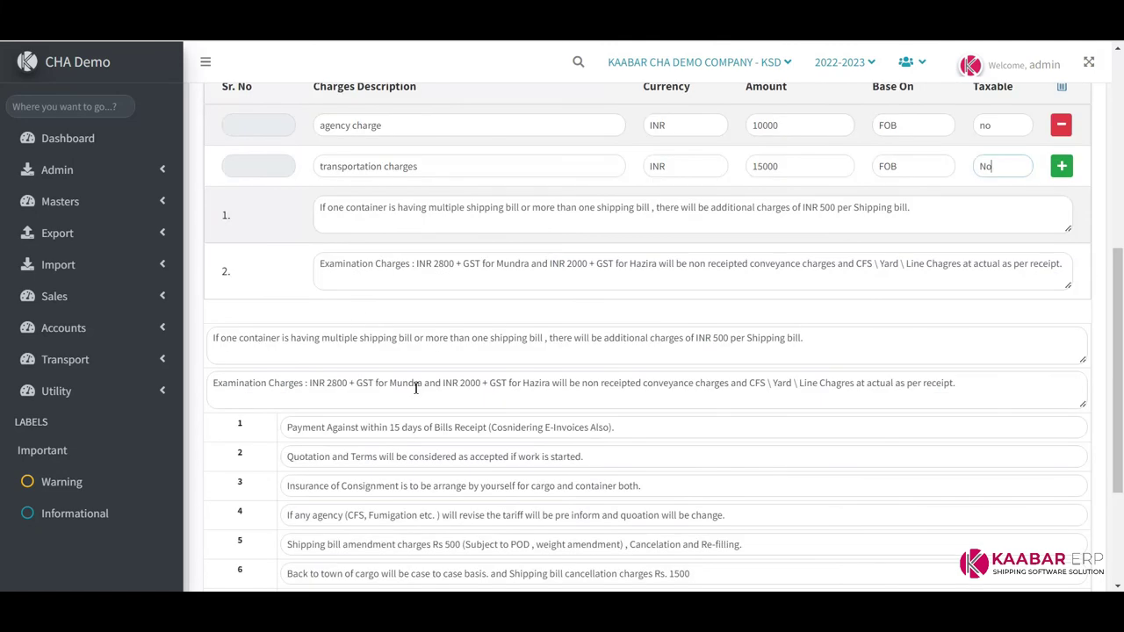
left_click_drag(333, 207, 851, 208)
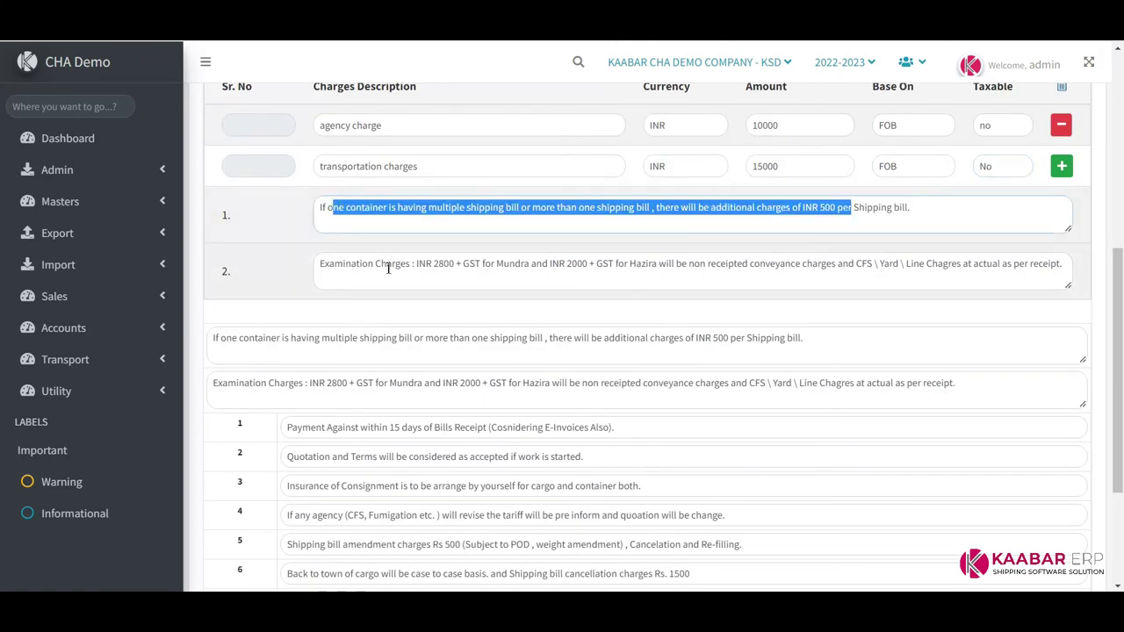
left_click_drag(388, 263, 922, 264)
scroll(396, 301, "down", 3)
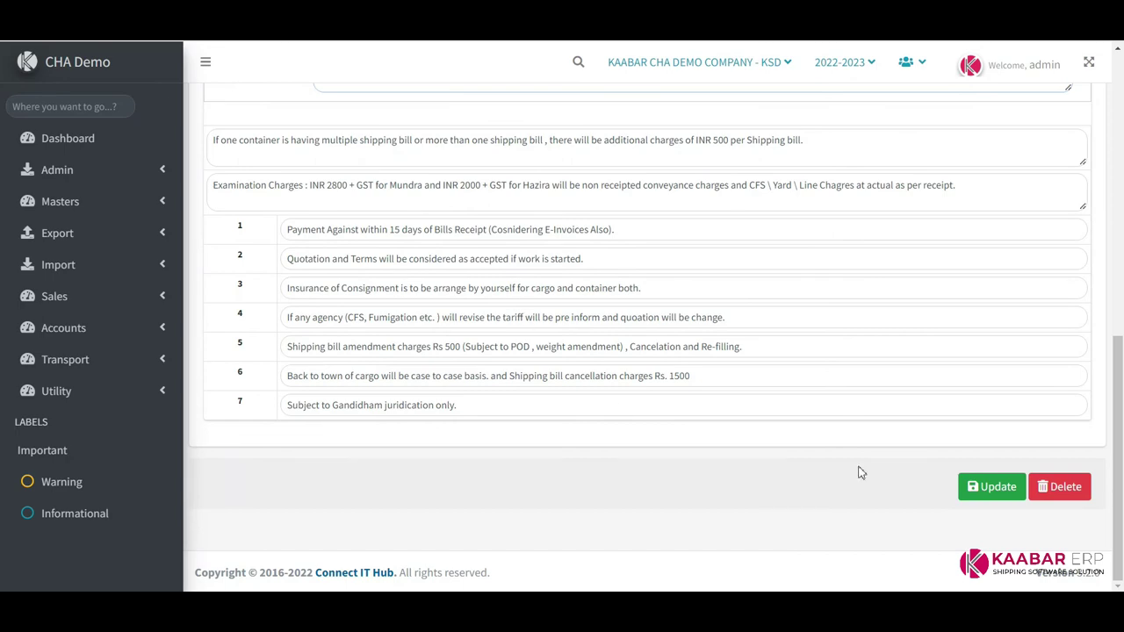
Save the quotation and reload it to confirm both charge lines
left_click(998, 487)
left_click(562, 401)
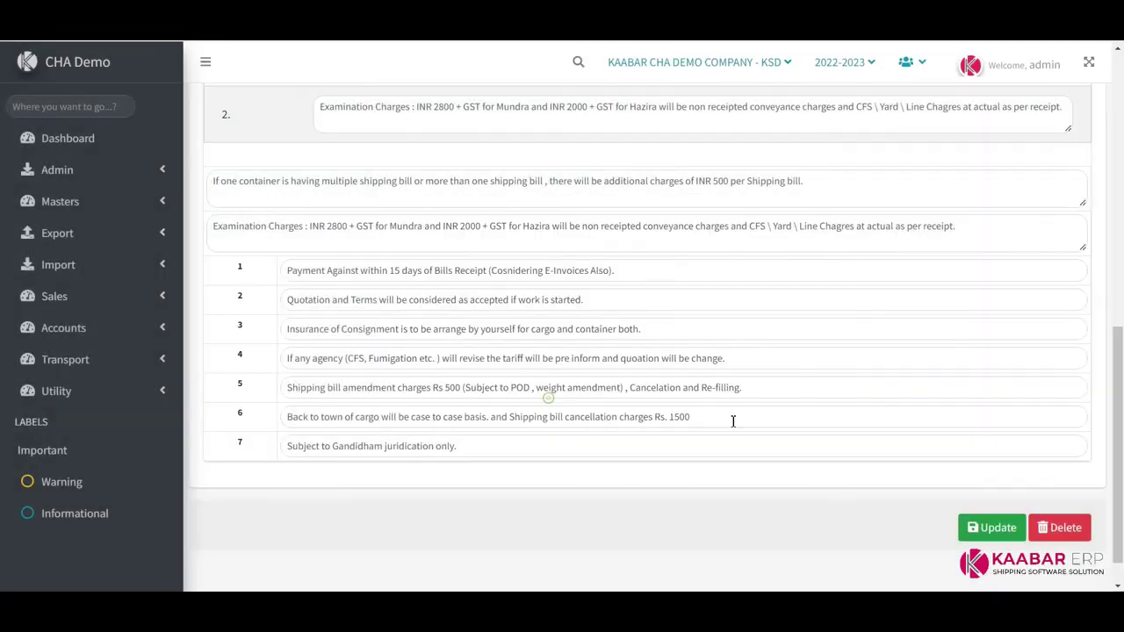
scroll(892, 415, "up", 3)
left_click(966, 108)
left_click(969, 164)
scroll(785, 314, "down", 3)
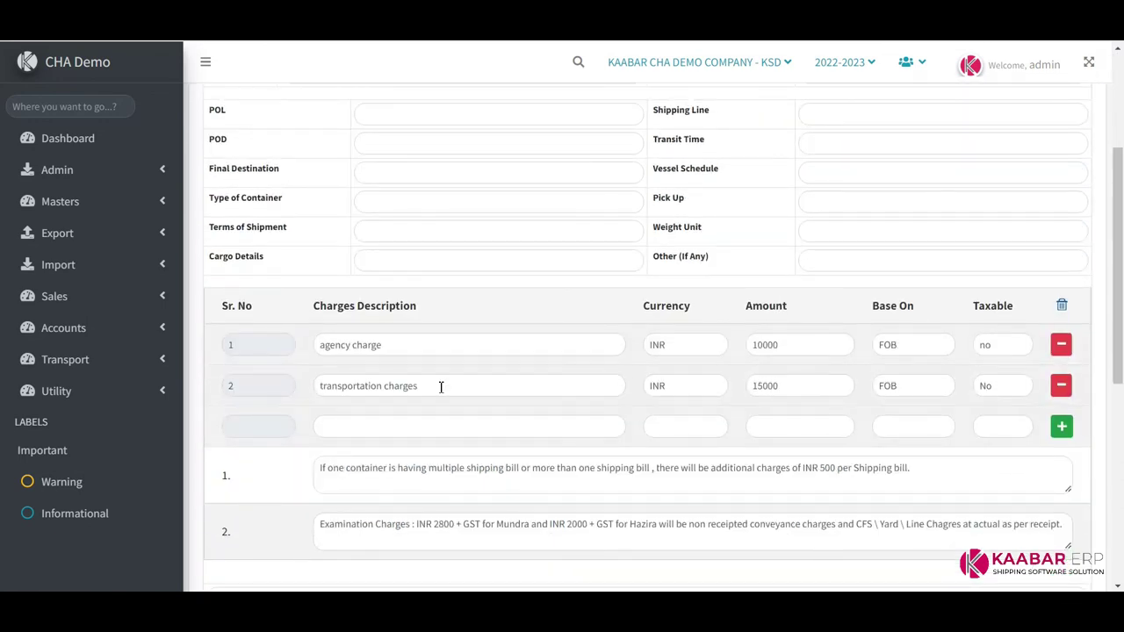
scroll(914, 249, "up", 3)
left_click(876, 110)
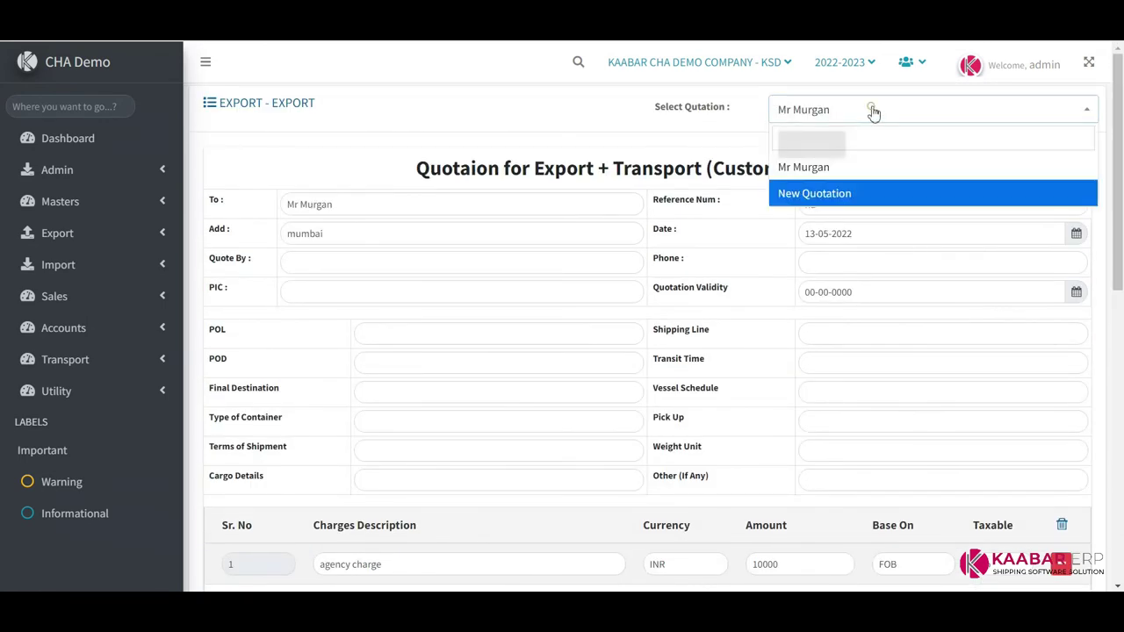
left_click(821, 197)
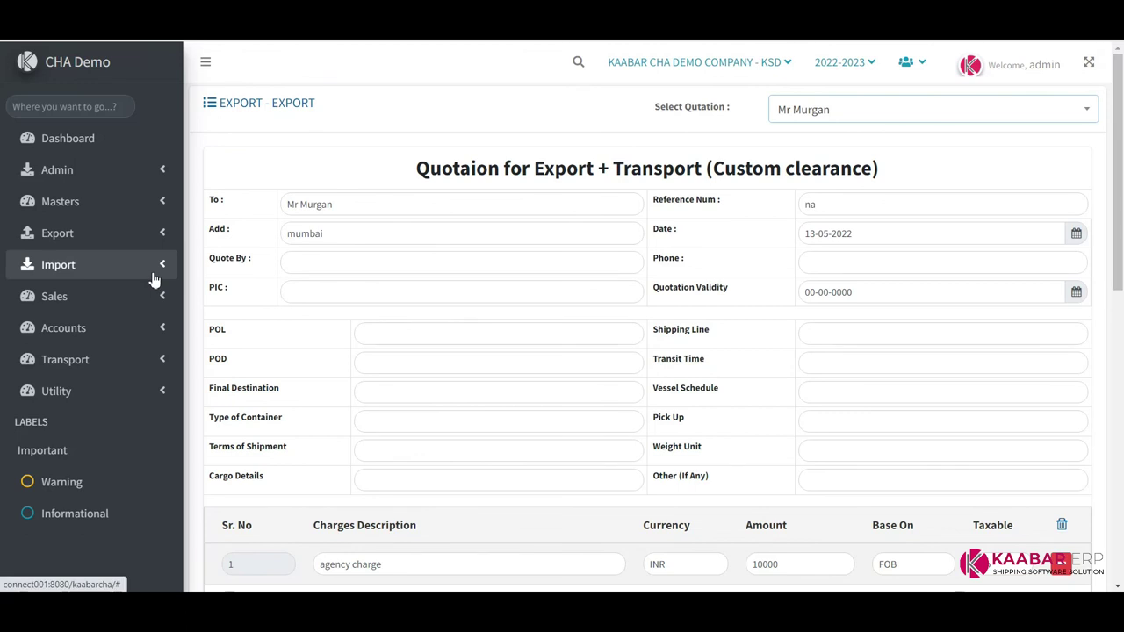
left_click(158, 327)
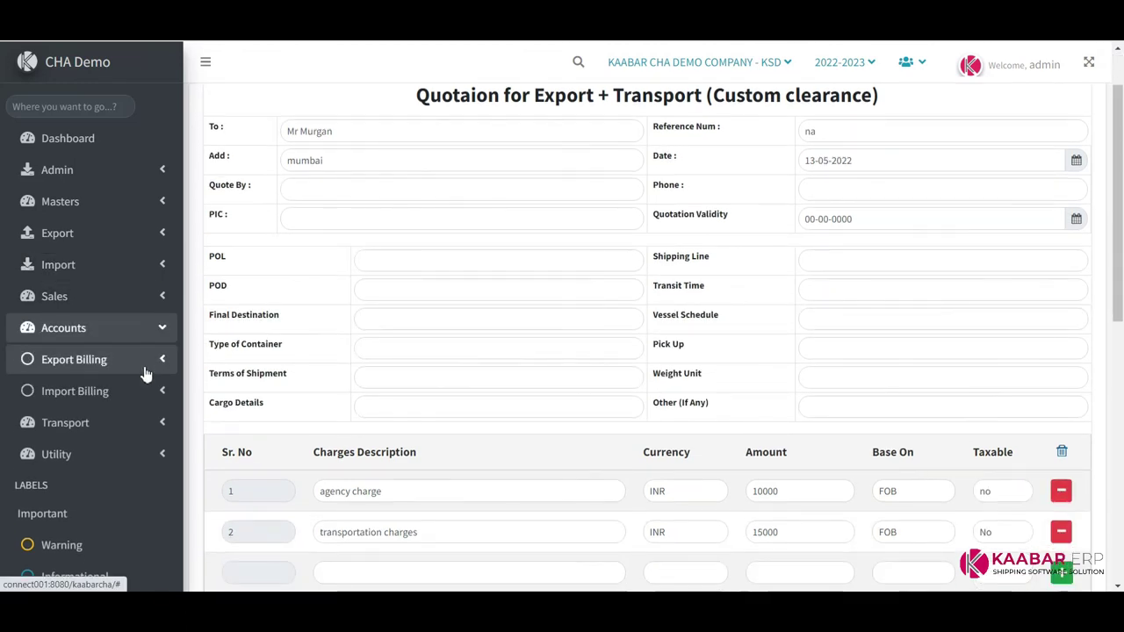
left_click(147, 365)
Open Export GST Billing and review existing invoice INV/EXP/22-23/0001 totalling 123.00
left_click(53, 391)
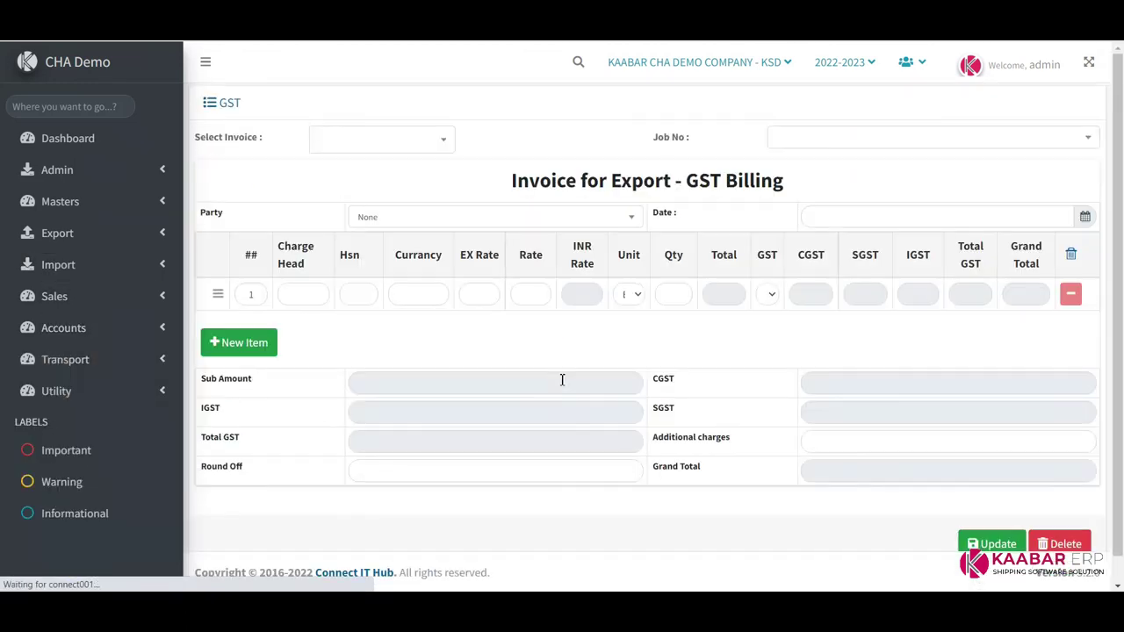
left_click(437, 141)
left_click(398, 200)
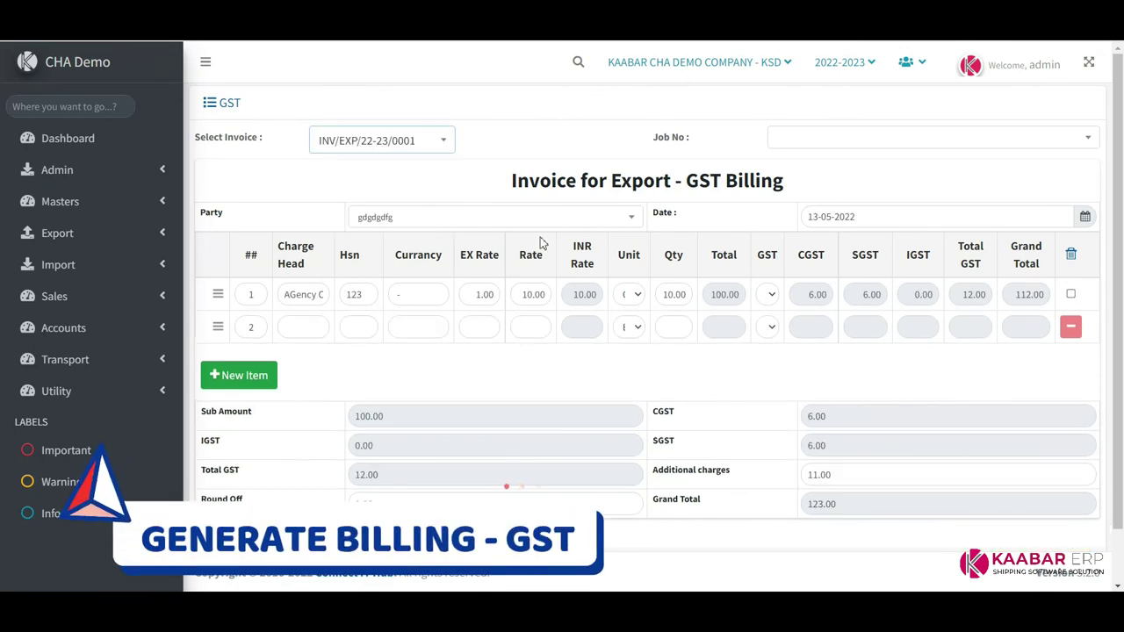
scroll(710, 333, "down", 1)
scroll(703, 316, "up", 1)
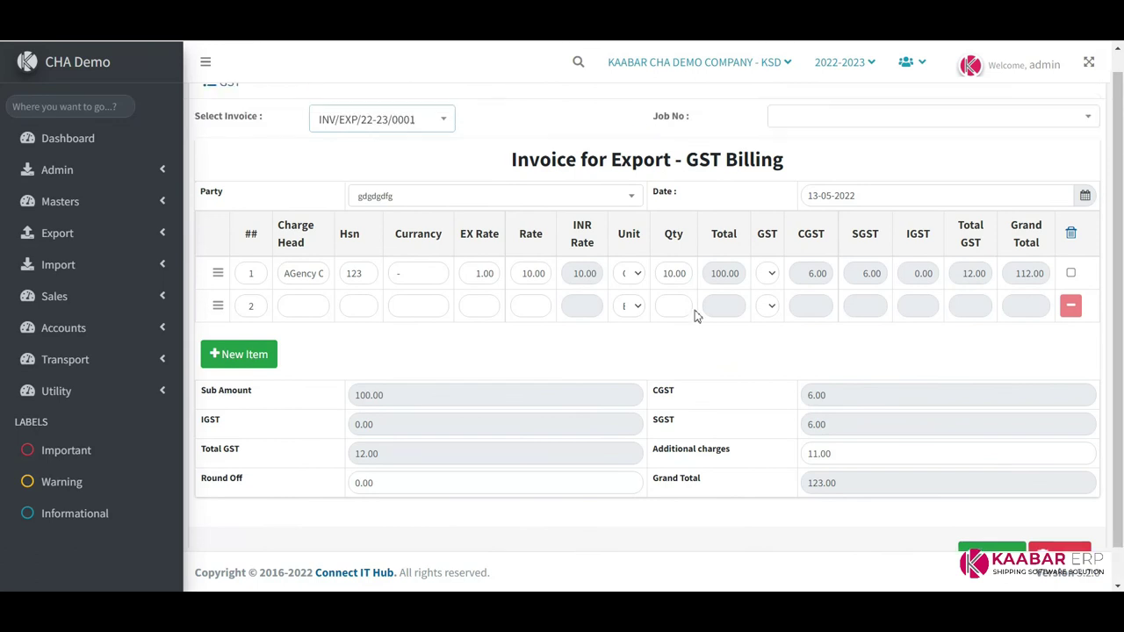
left_click(405, 144)
left_click(382, 144)
left_click(382, 144)
Attach job EXP/0004/22-23, reload the invoice list, and leave a blank new invoice
left_click(371, 225)
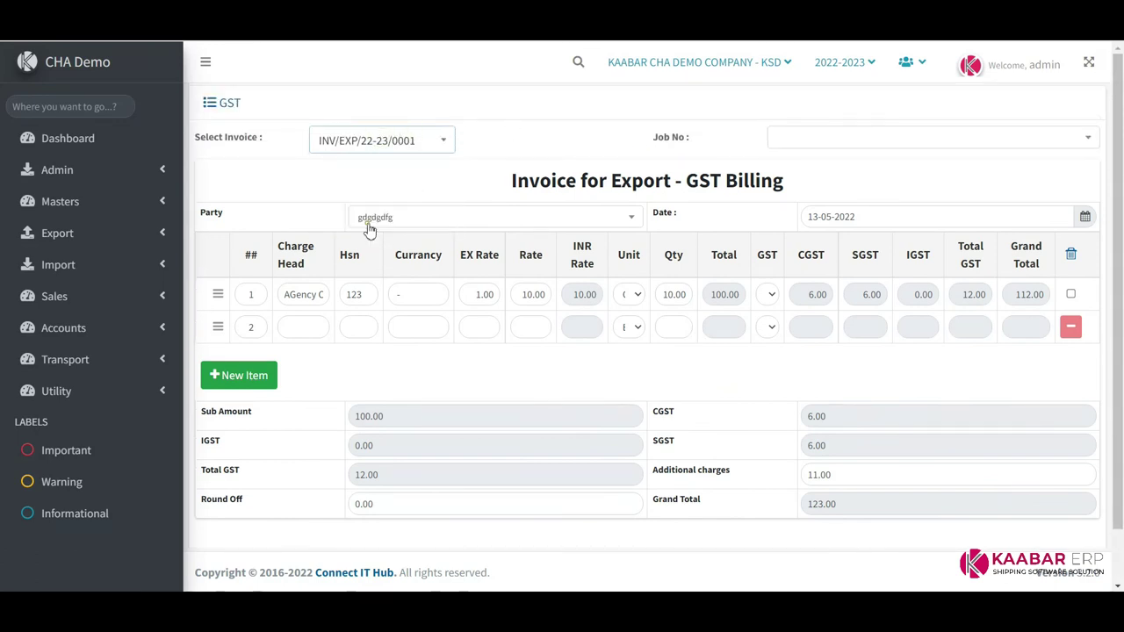
left_click(876, 139)
left_click(828, 193)
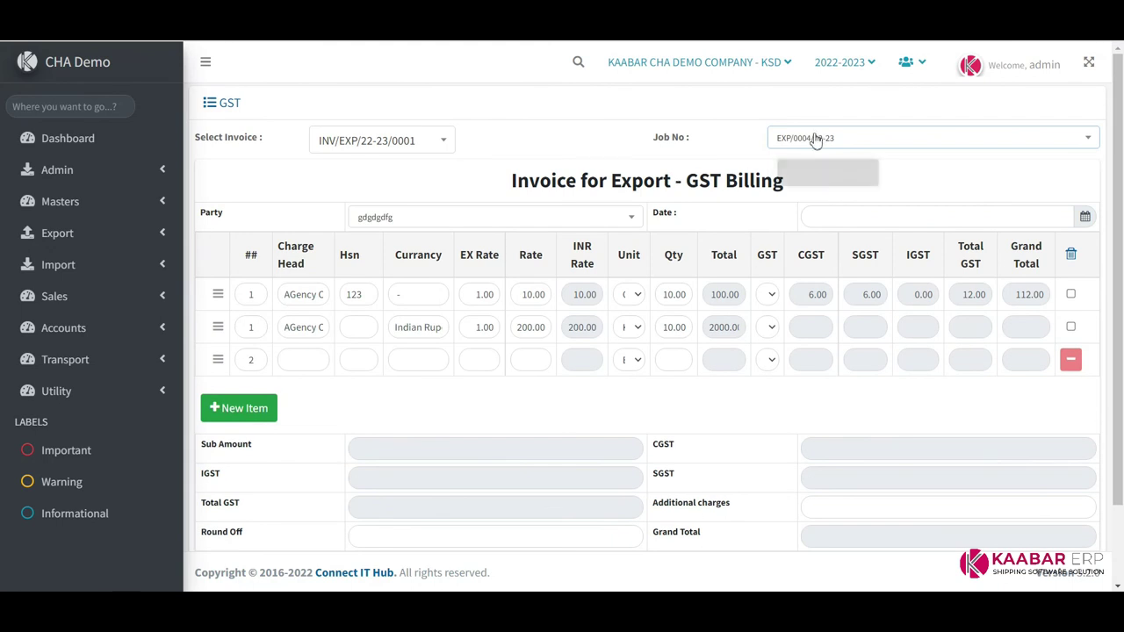
left_click(384, 141)
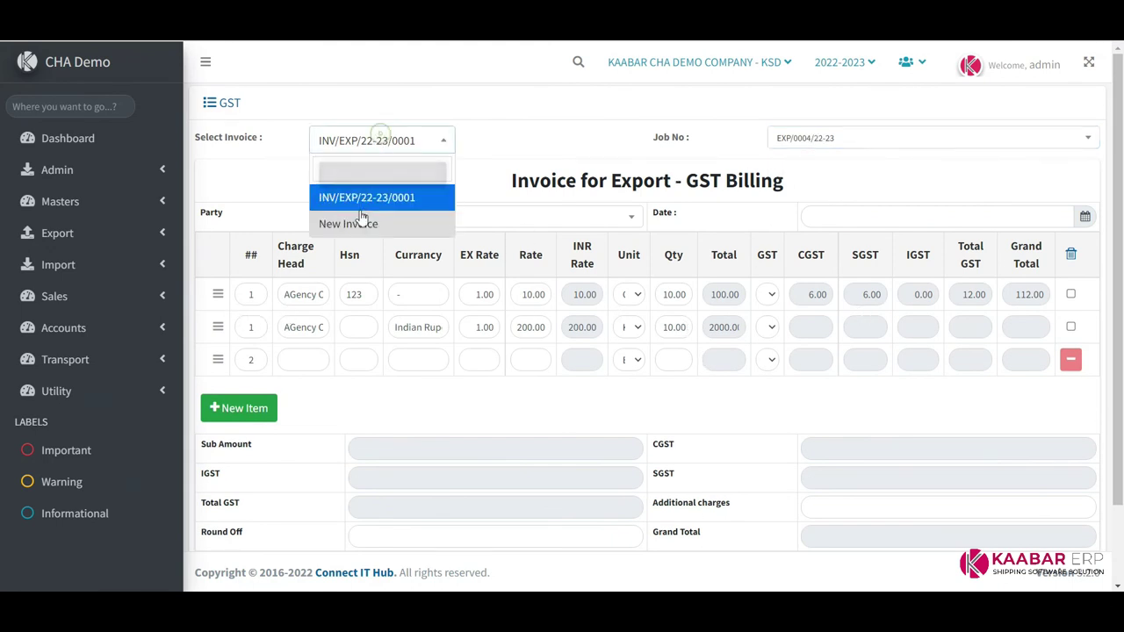
left_click(367, 195)
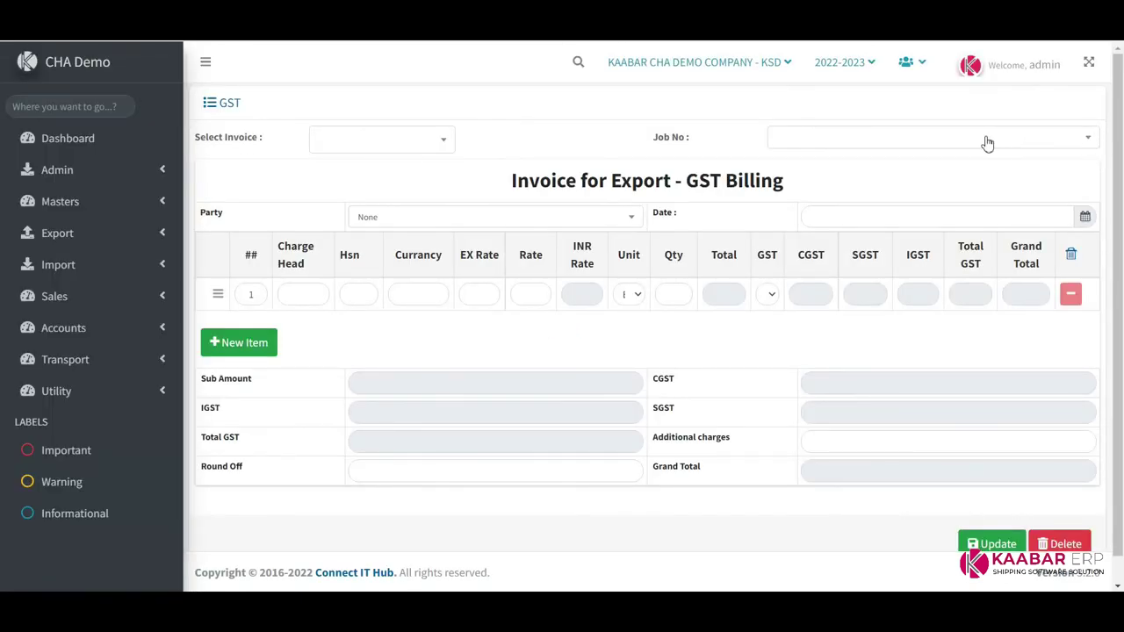
left_click(988, 144)
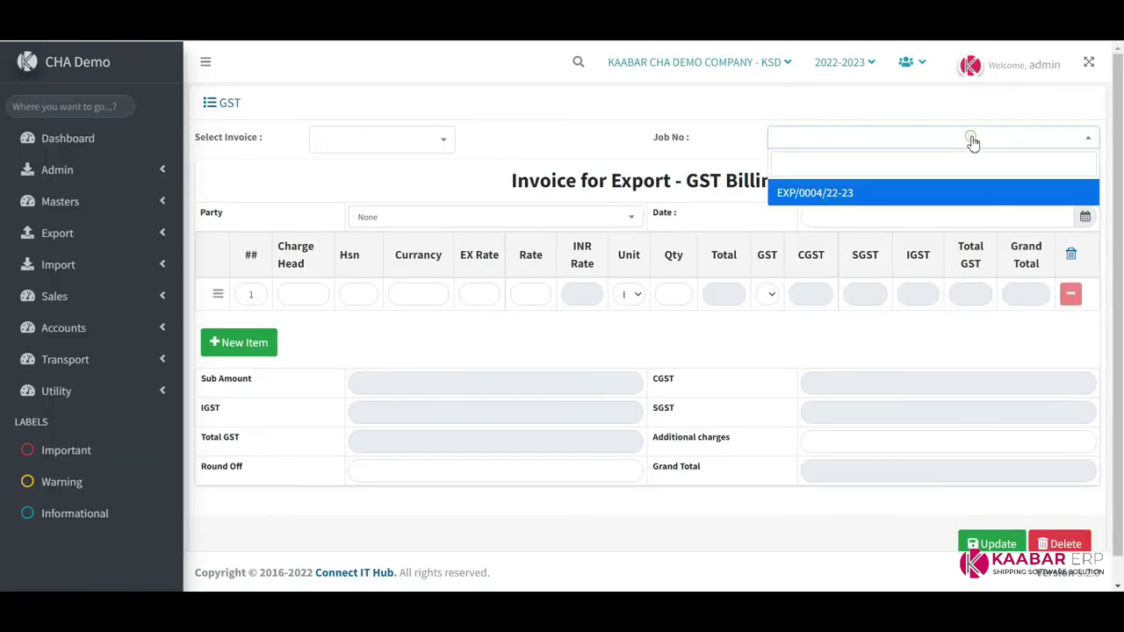
Choose job EXP/0004/22-23 and the party, and set the charge line quantity to 10
left_click(839, 191)
left_click(450, 228)
key("Down")
key("Return")
scroll(641, 334, "down", 2)
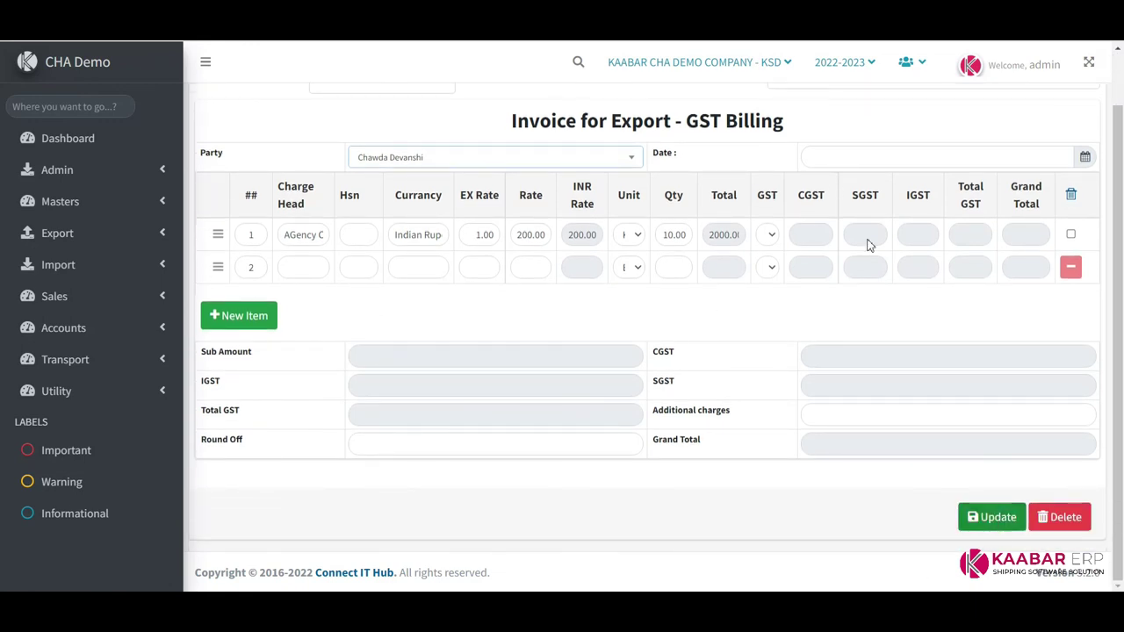
left_click(667, 234)
type("10")
key("Tab")
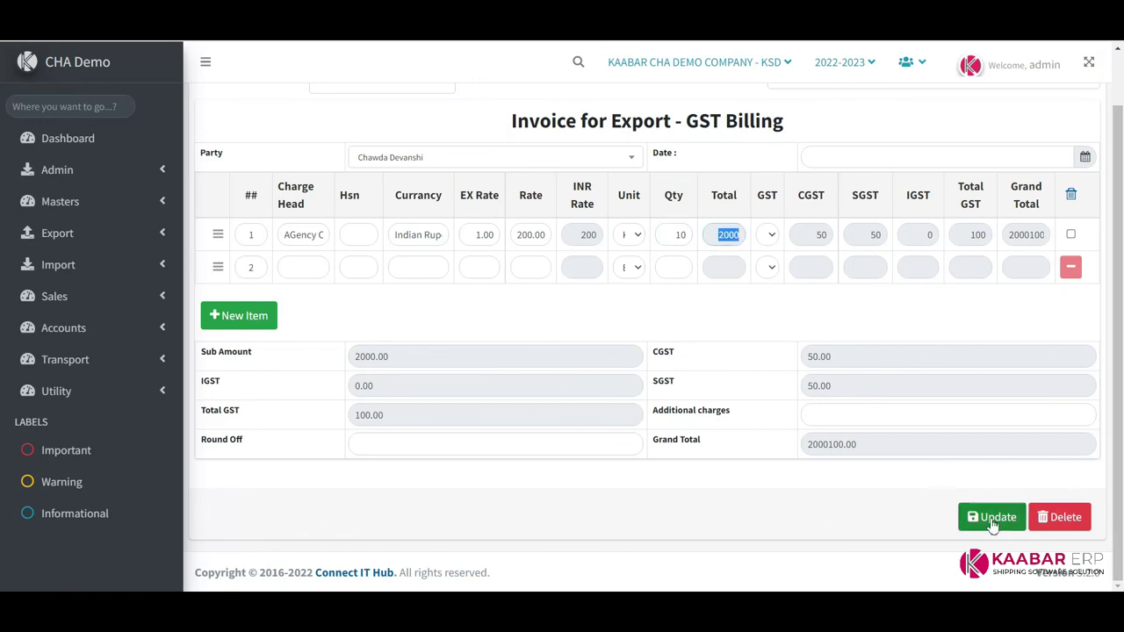
Date the invoice 20-05-2022 and save it with 2000 plus 100 GST
left_click(986, 517)
left_click(916, 157)
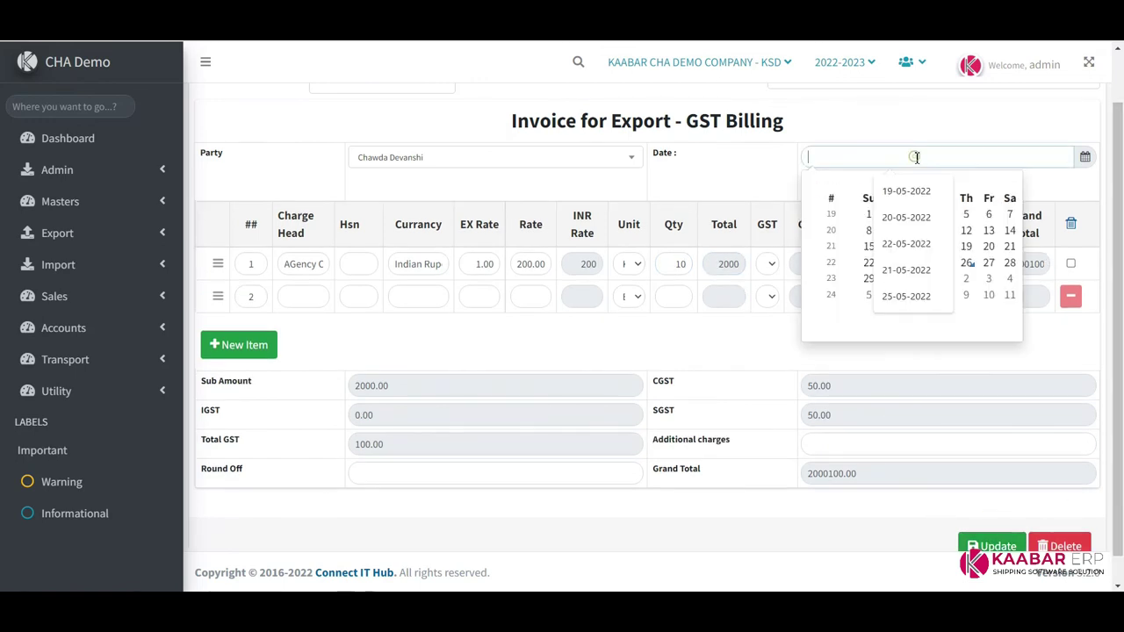
left_click(992, 244)
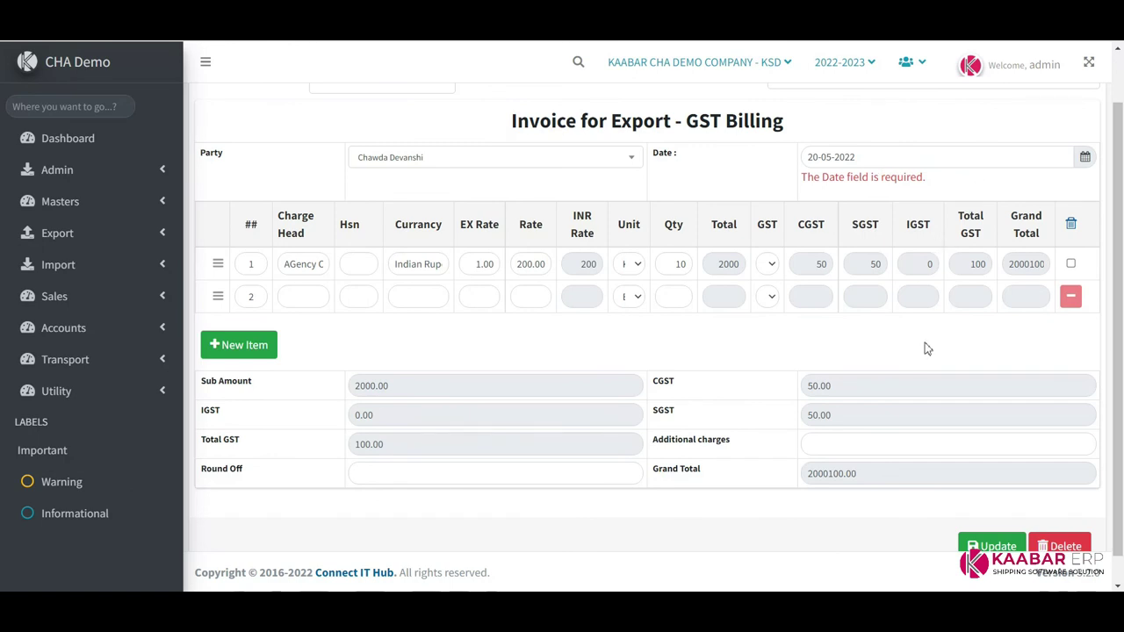
scroll(990, 573, "down", 1)
left_click(990, 517)
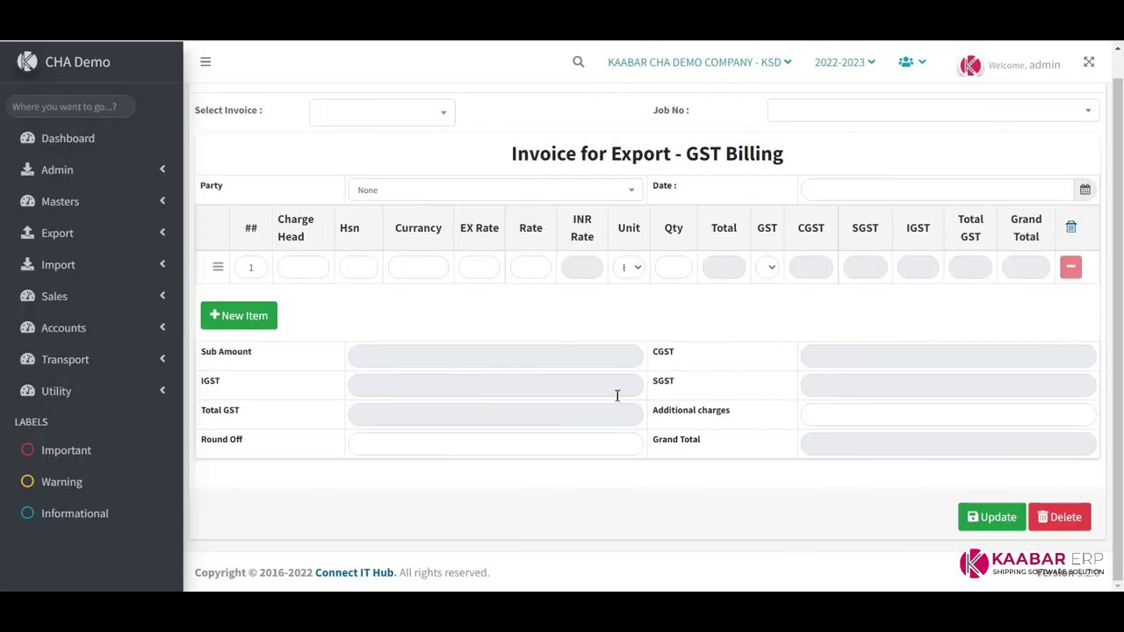
left_click(156, 330)
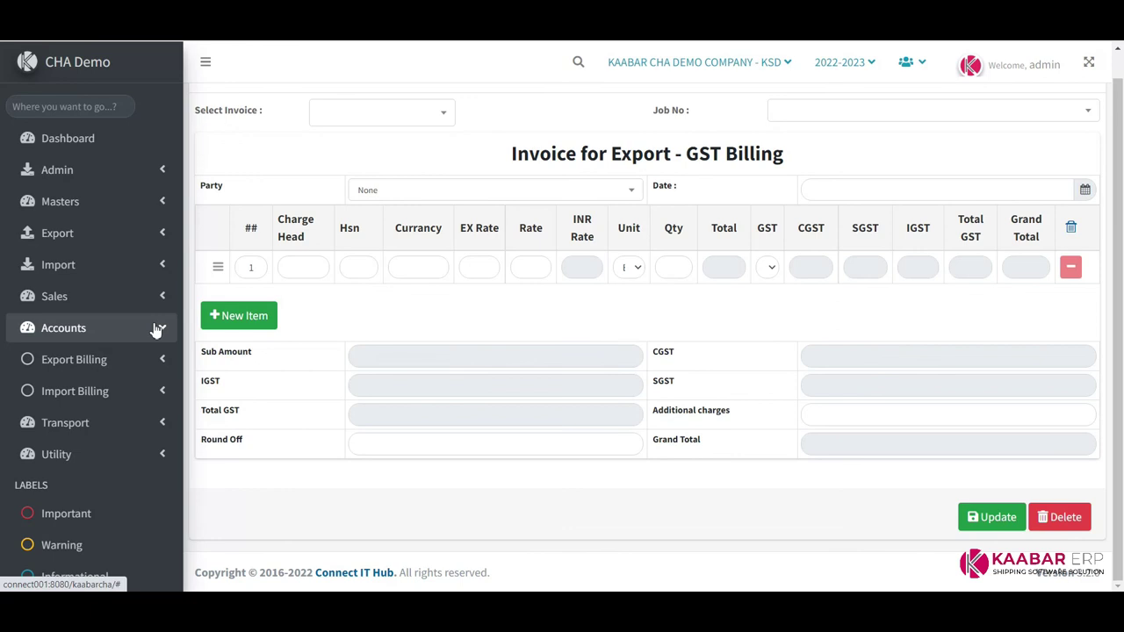
Open the Non GST export billing form
left_click(149, 367)
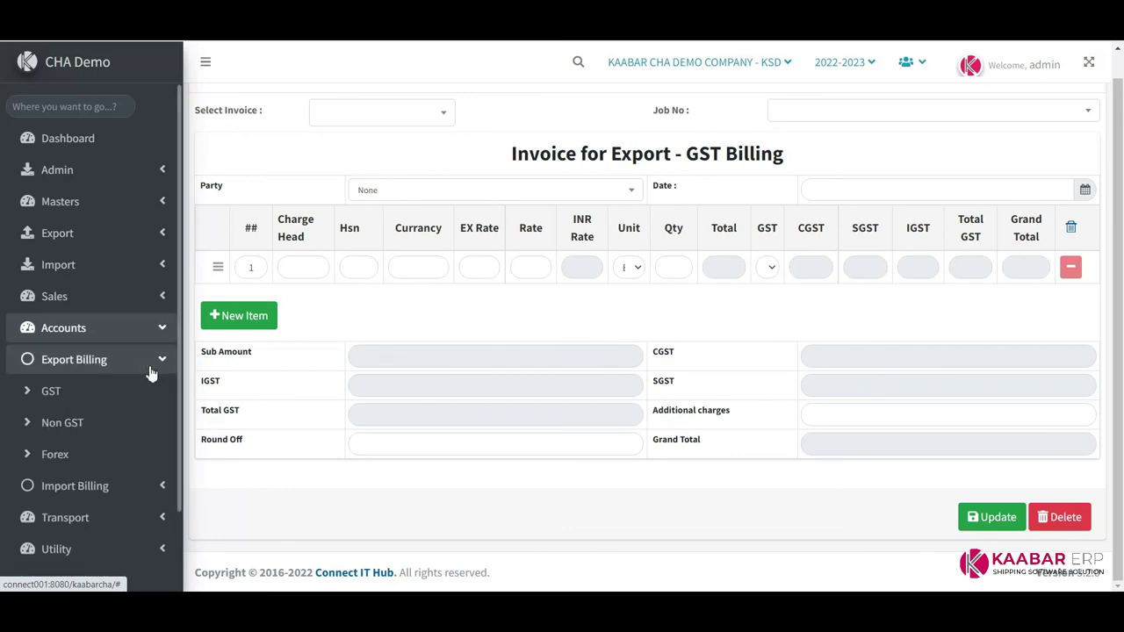
scroll(85, 359, "down", 1)
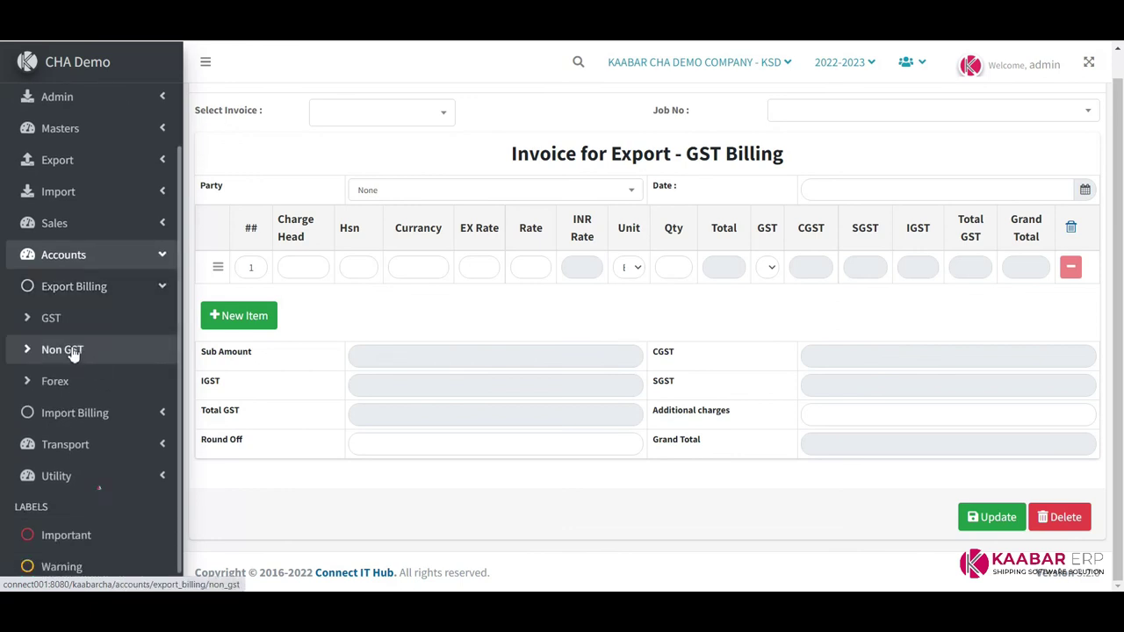
left_click(62, 349)
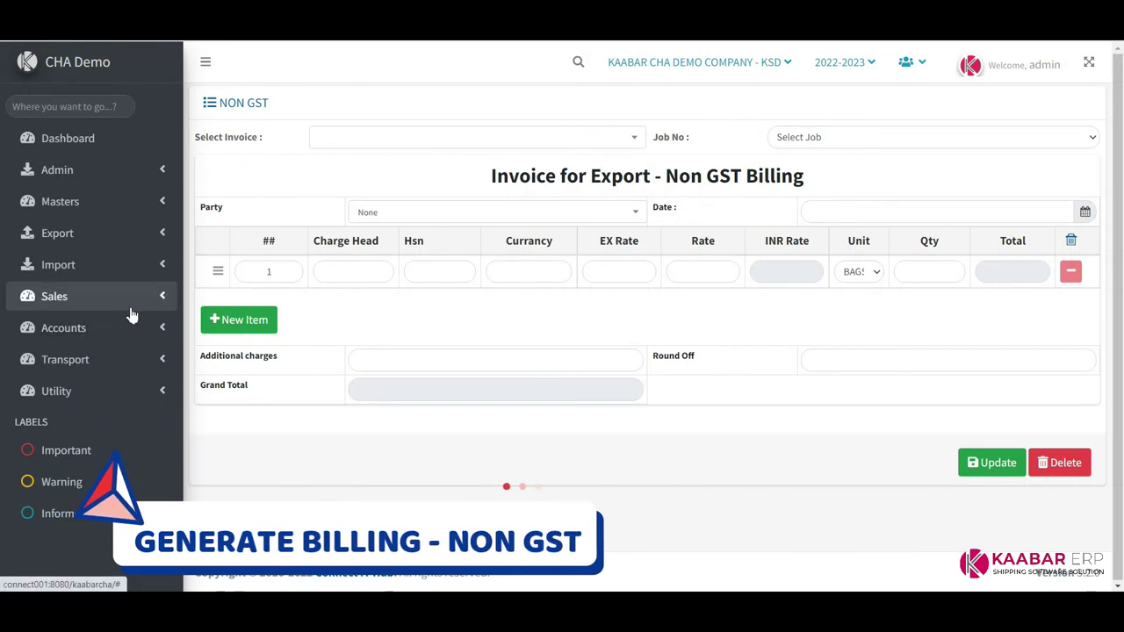
Open the Forex export billing form and glance at its party list and date picker
left_click(151, 265)
left_click(148, 265)
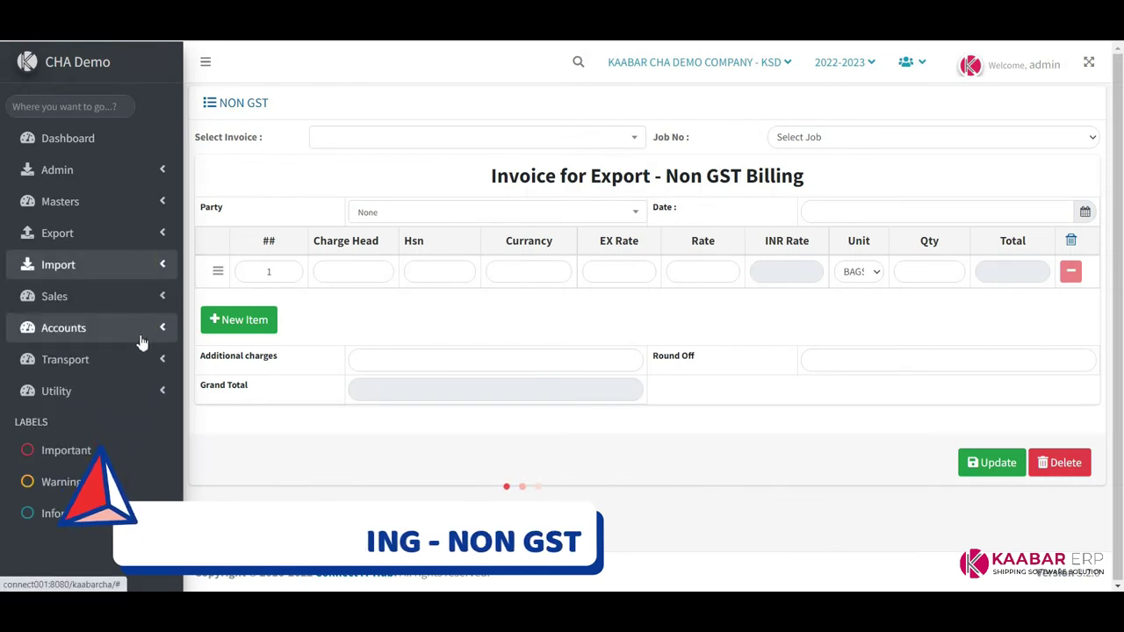
left_click(141, 328)
left_click(132, 360)
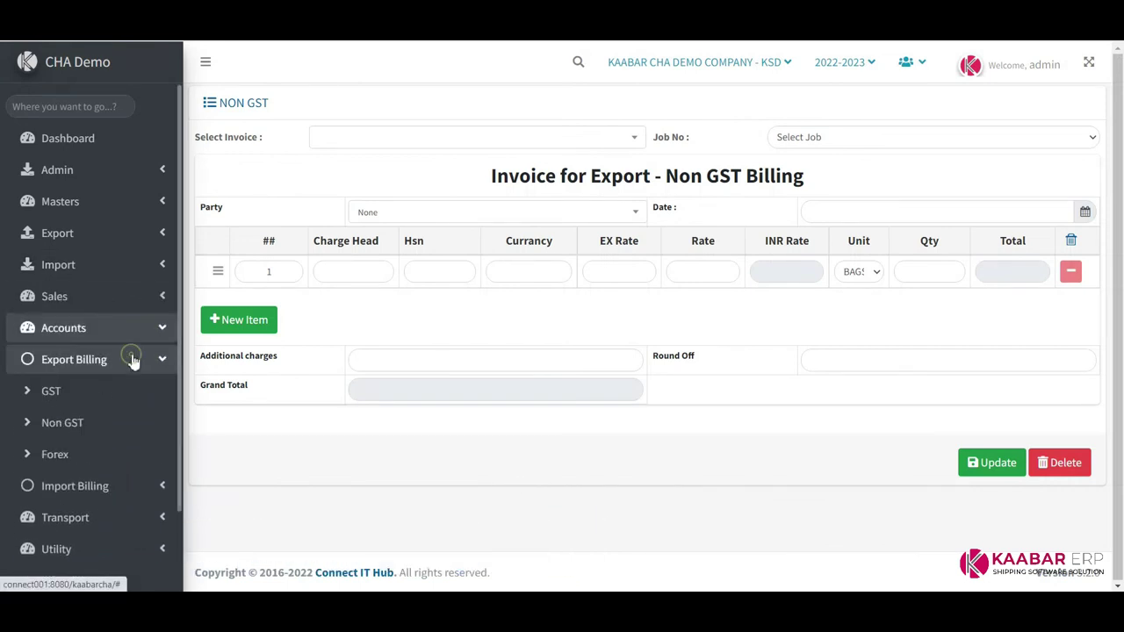
left_click(78, 458)
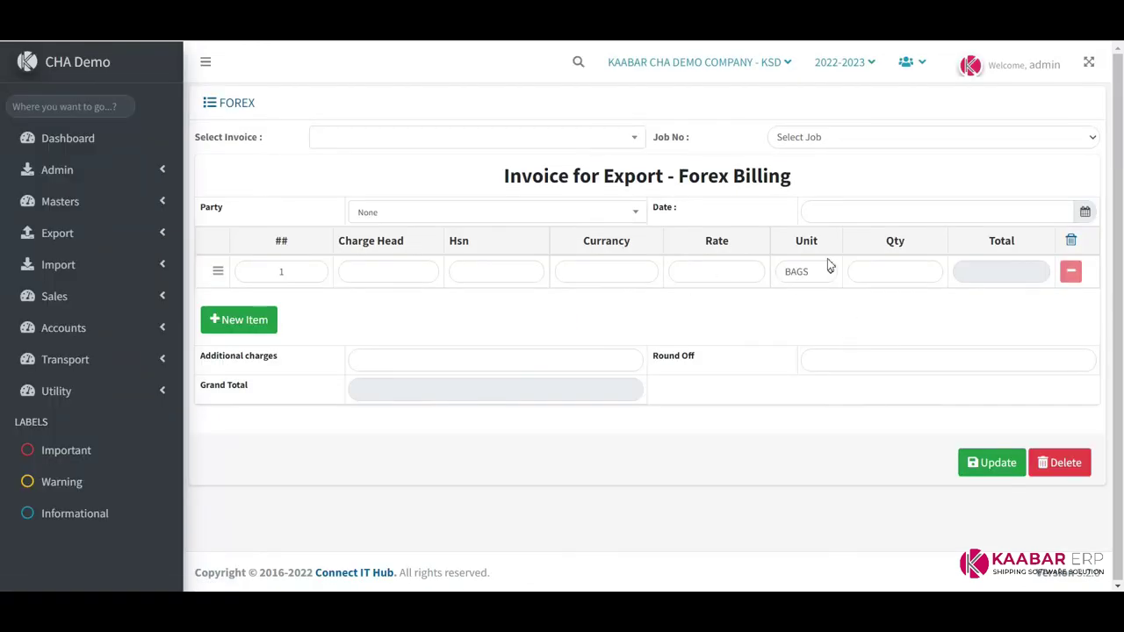
left_click(614, 222)
left_click(612, 218)
left_click(929, 213)
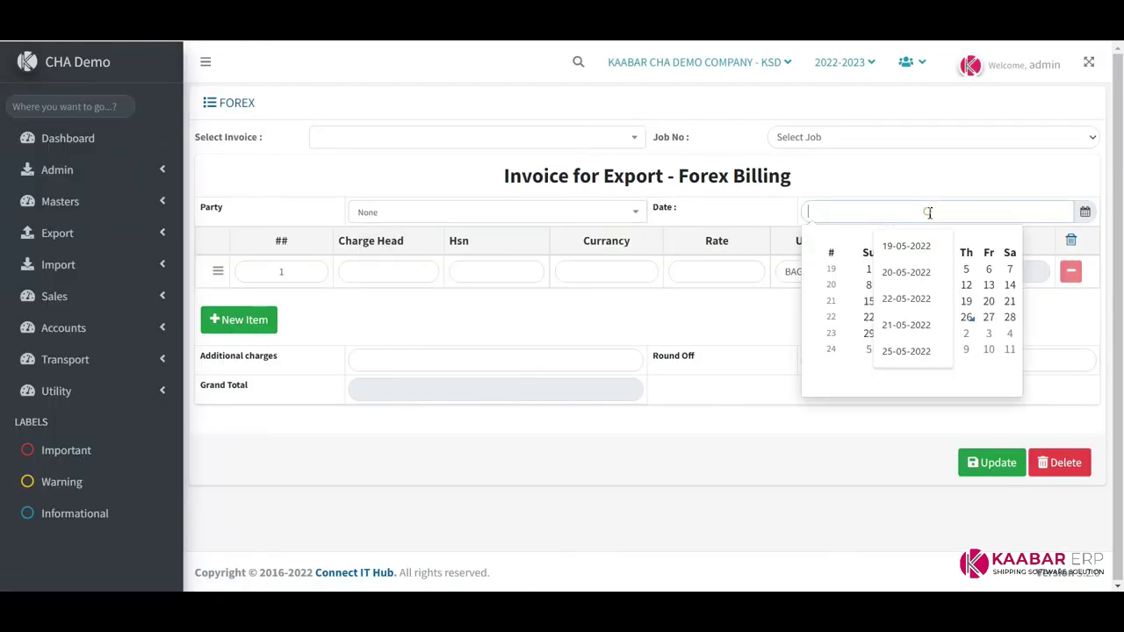
left_click(748, 367)
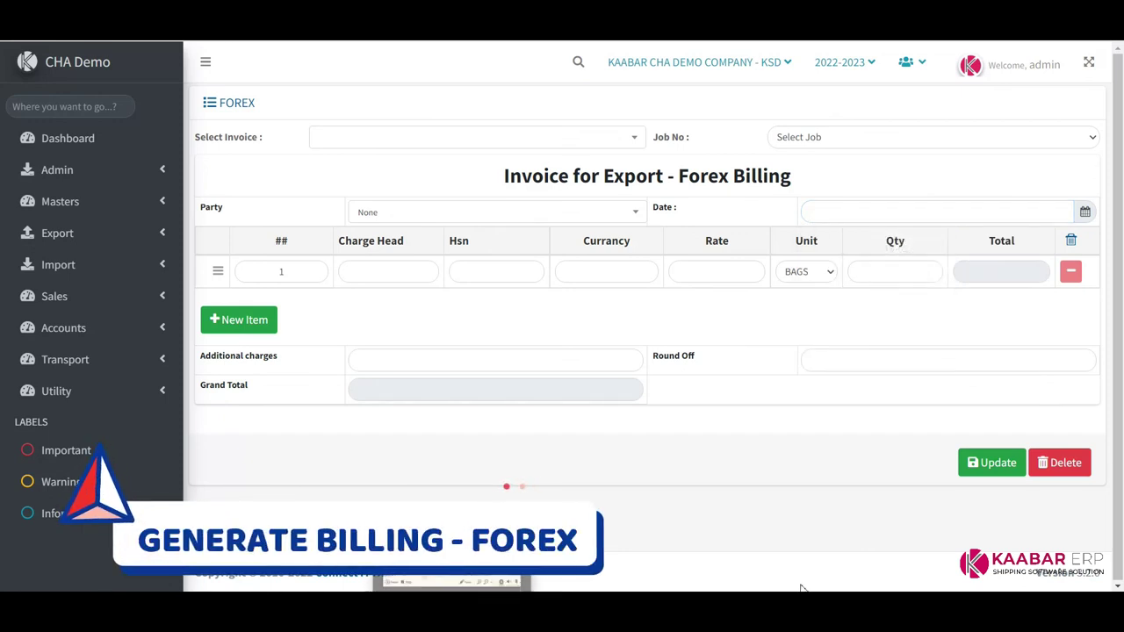
Open the loading receipt form from the Transport section
left_click(147, 333)
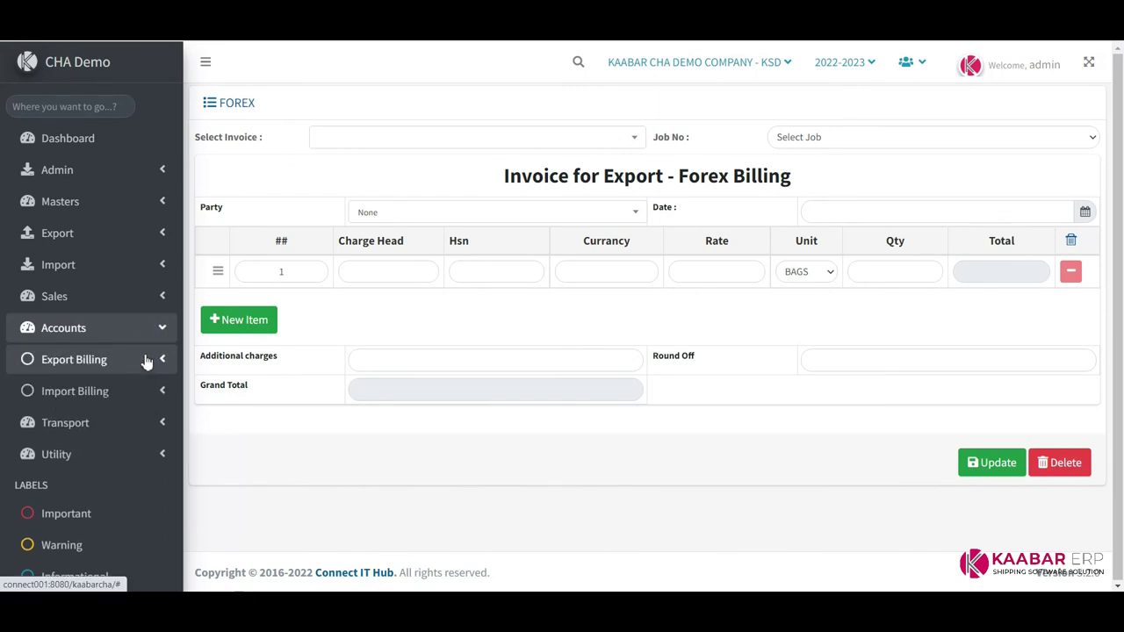
left_click(119, 425)
scroll(113, 421, "down", 1)
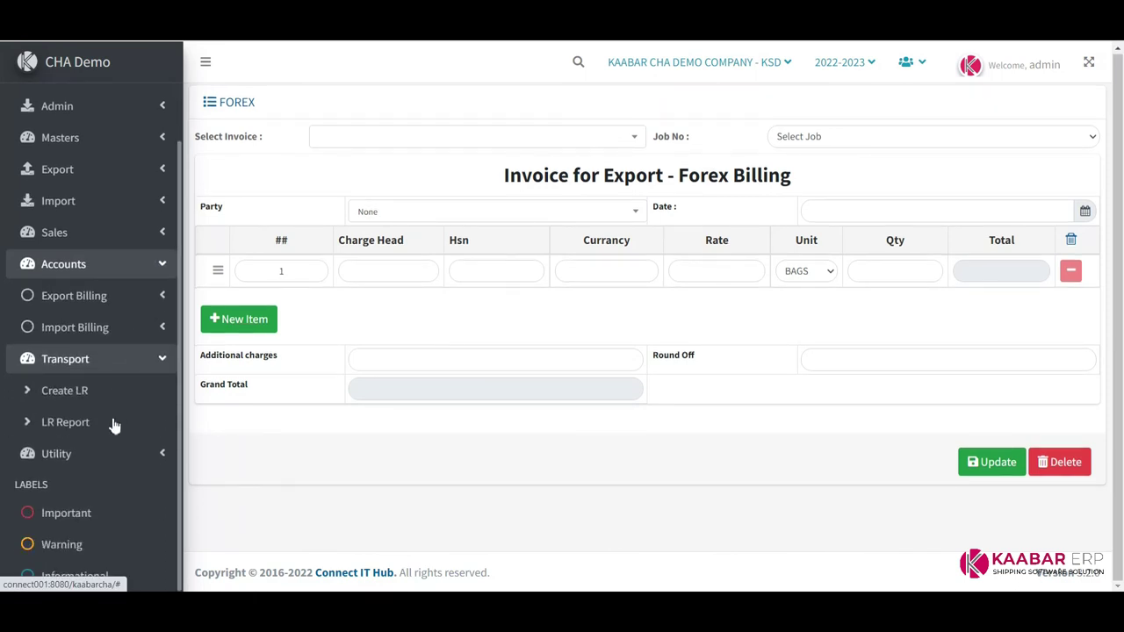
left_click(71, 424)
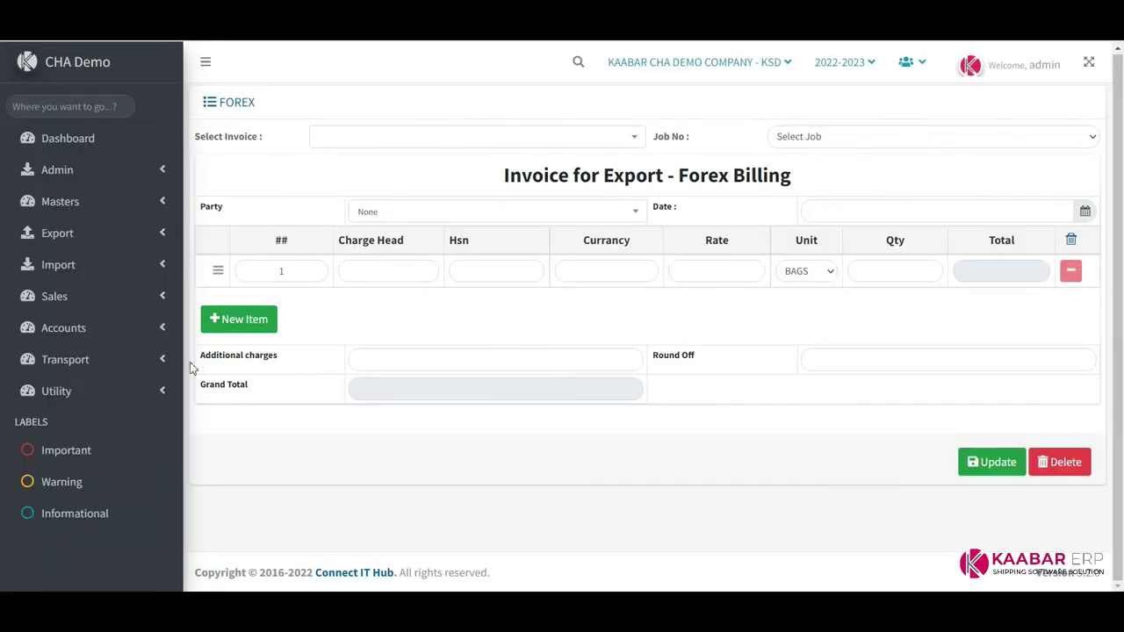
left_click(110, 362)
Load LR 123 in Create LR and save it: freight 2170.00, advance 500.00, balance 1670.00
left_click(79, 391)
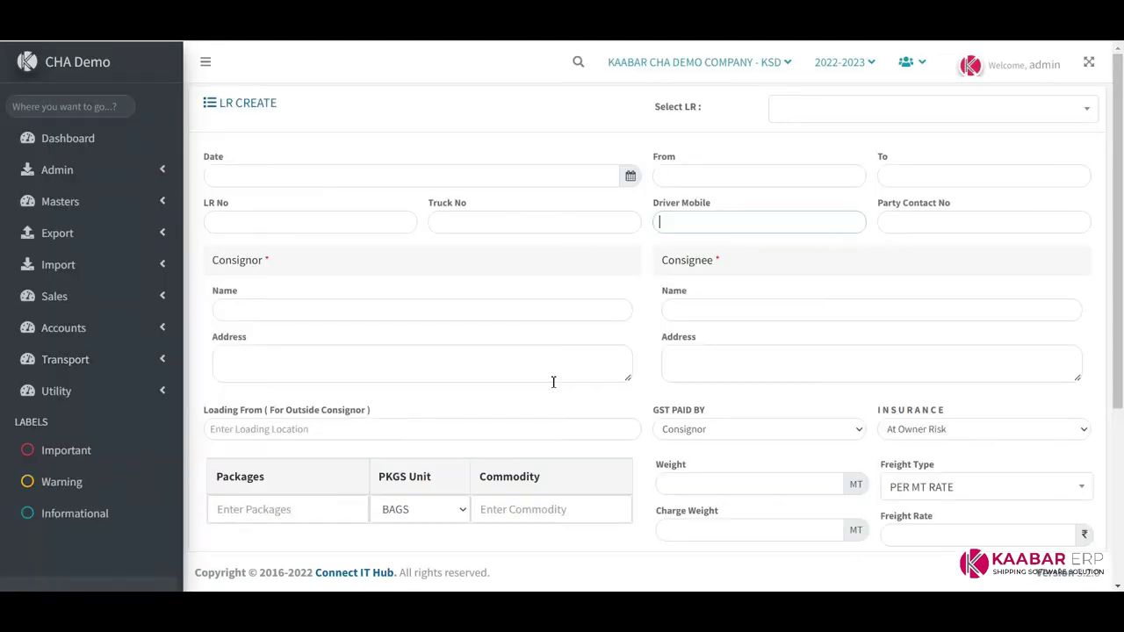
left_click(914, 110)
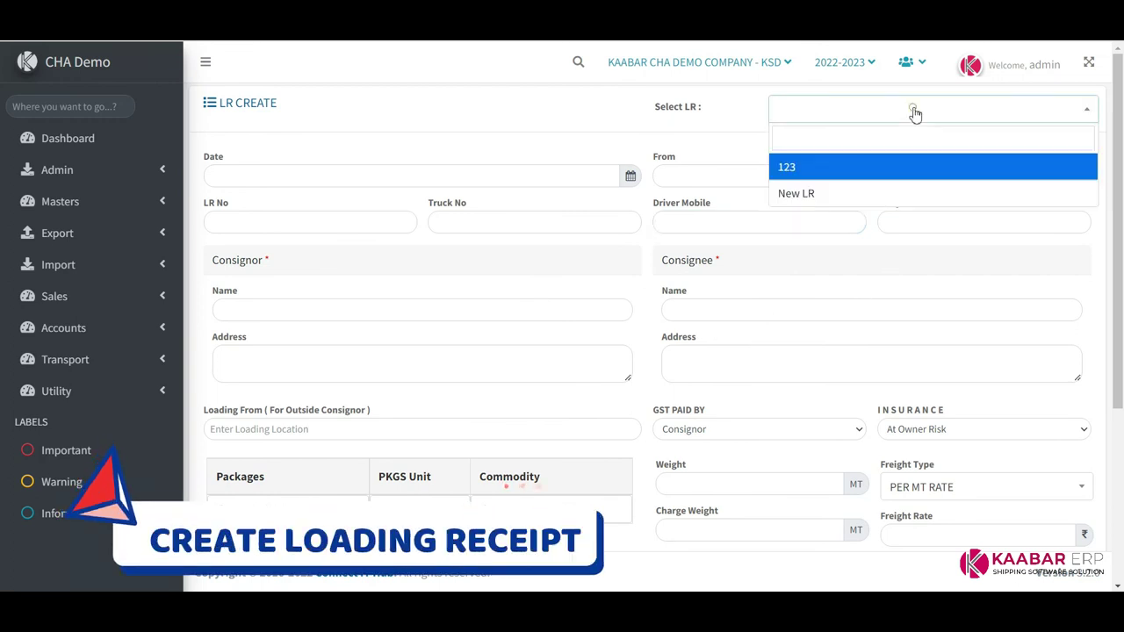
left_click(801, 167)
scroll(492, 329, "down", 3)
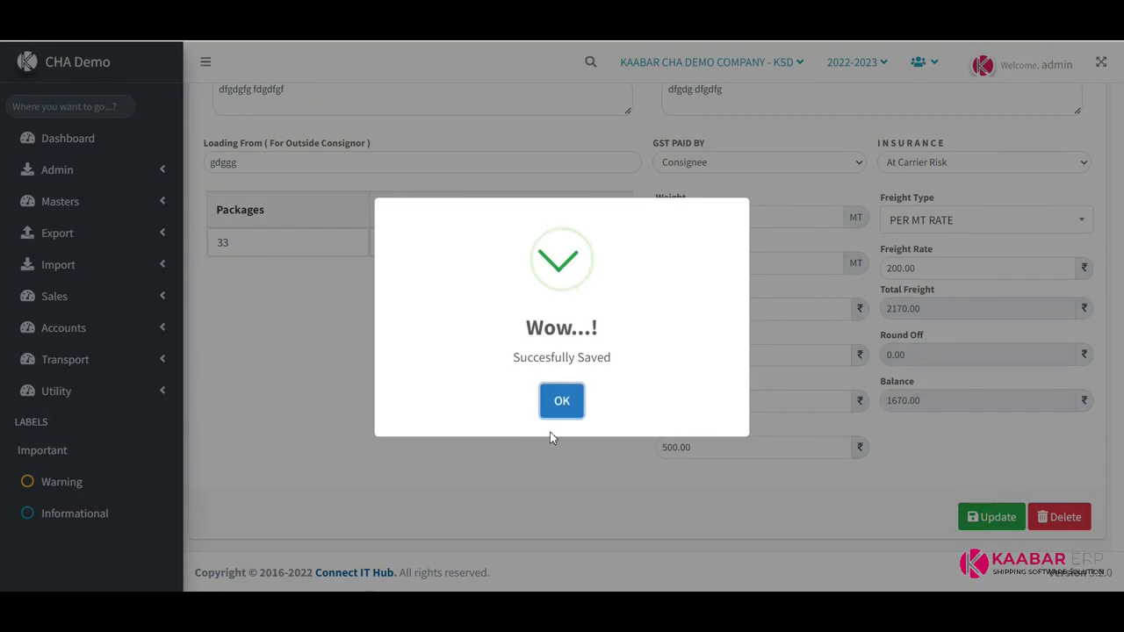
left_click(577, 413)
left_click(132, 399)
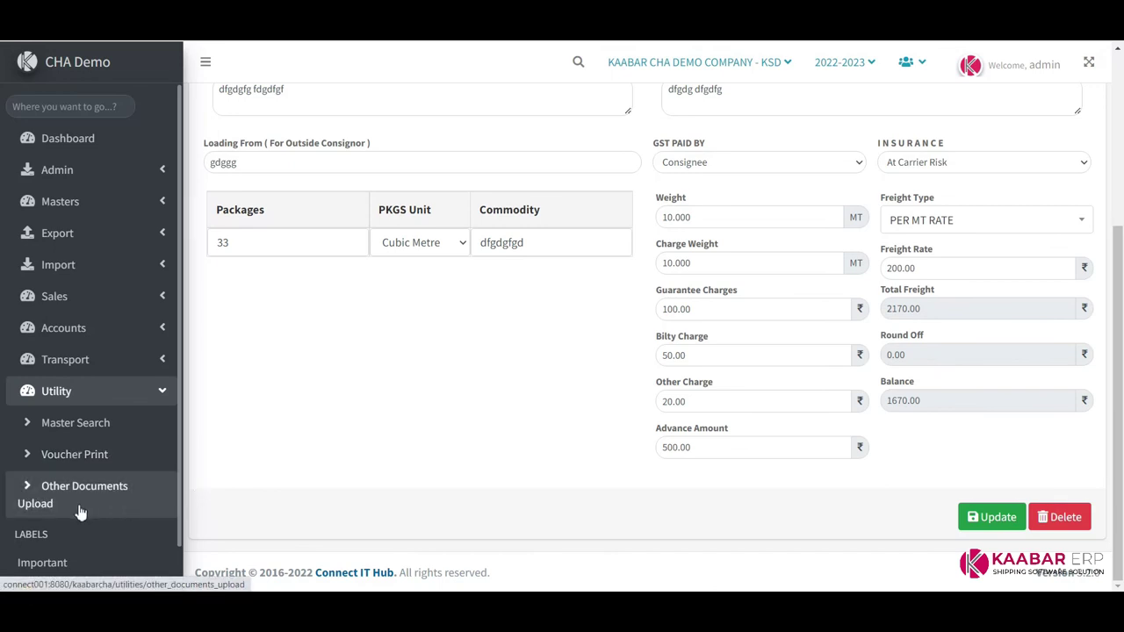
scroll(112, 495, "up", 3)
left_click(151, 393)
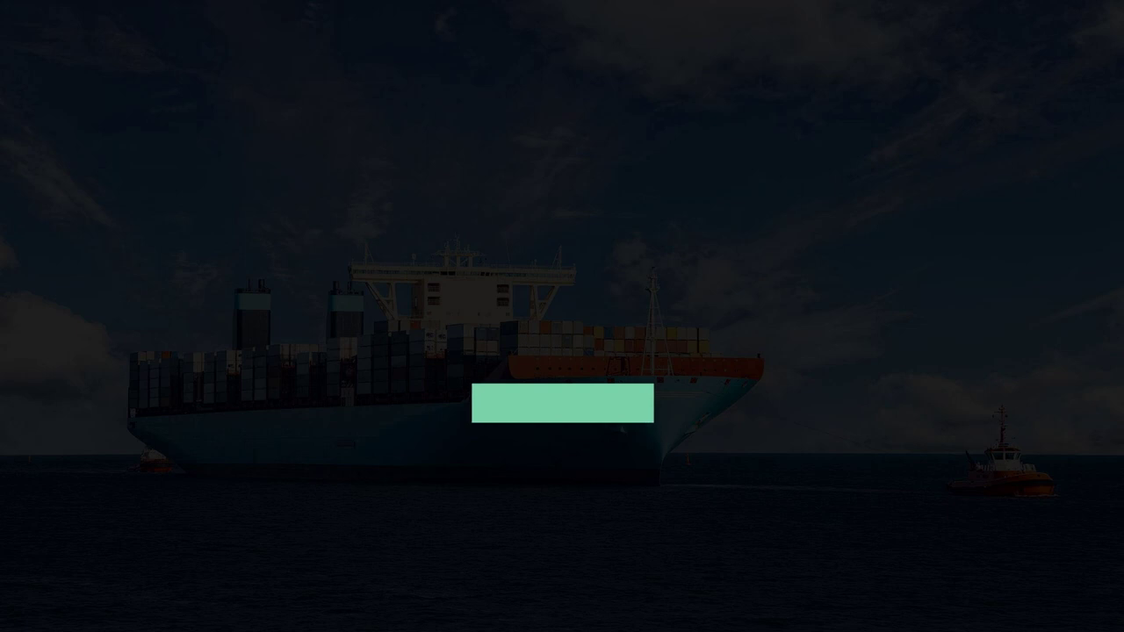